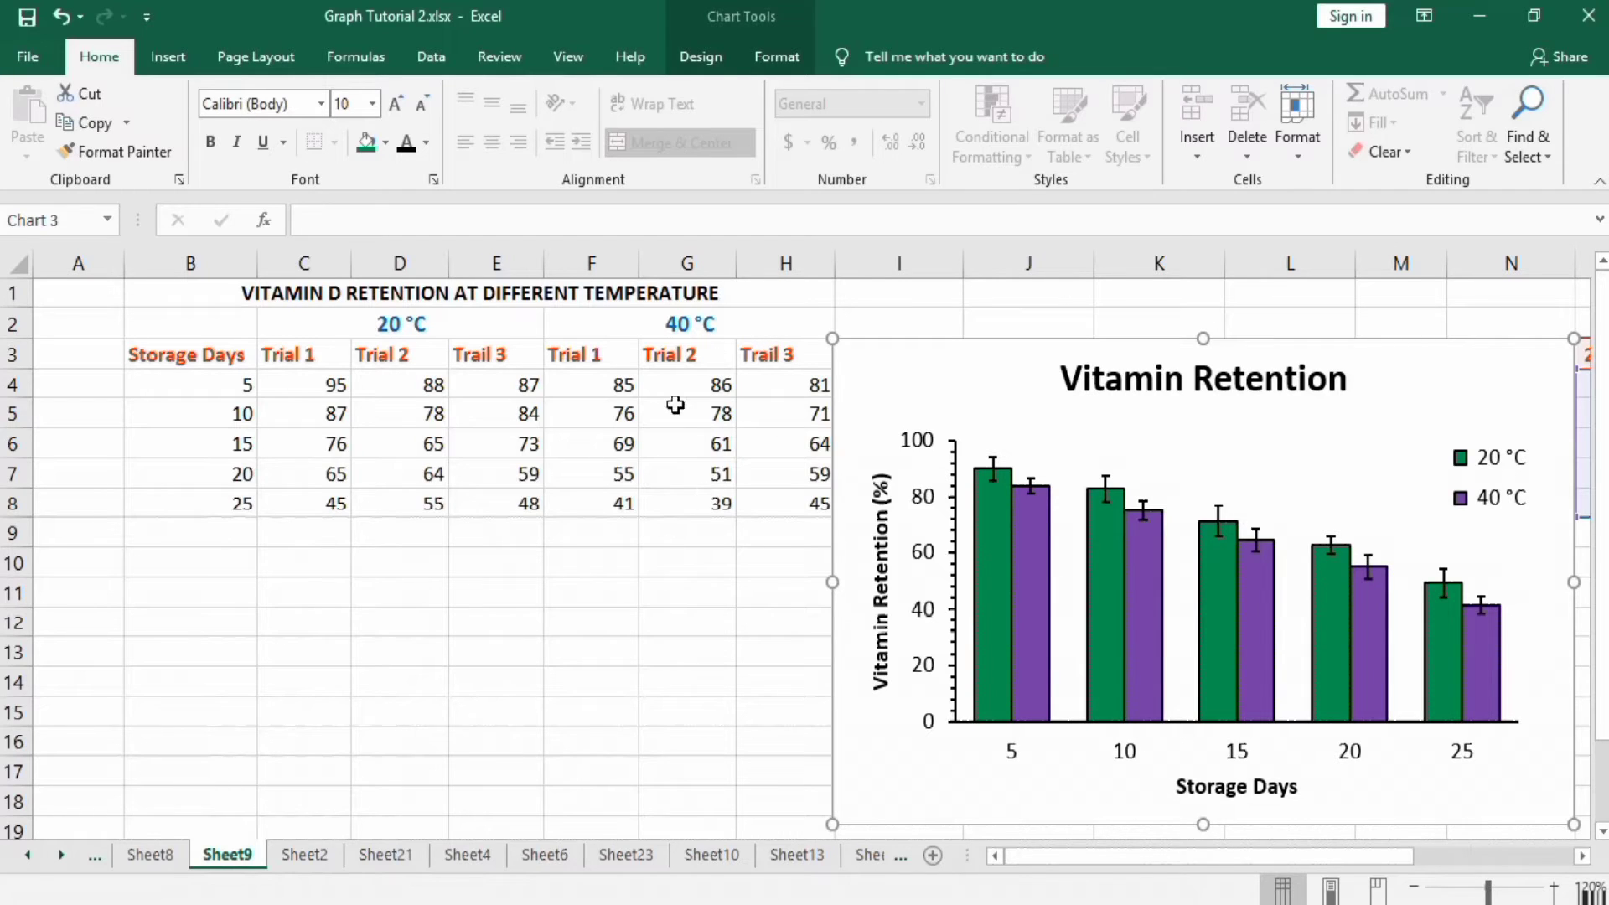
# Step: On Sheet2, enter the heading "Average 20 C" in cell I2
pyautogui.click(998, 498)
pyautogui.click(307, 854)
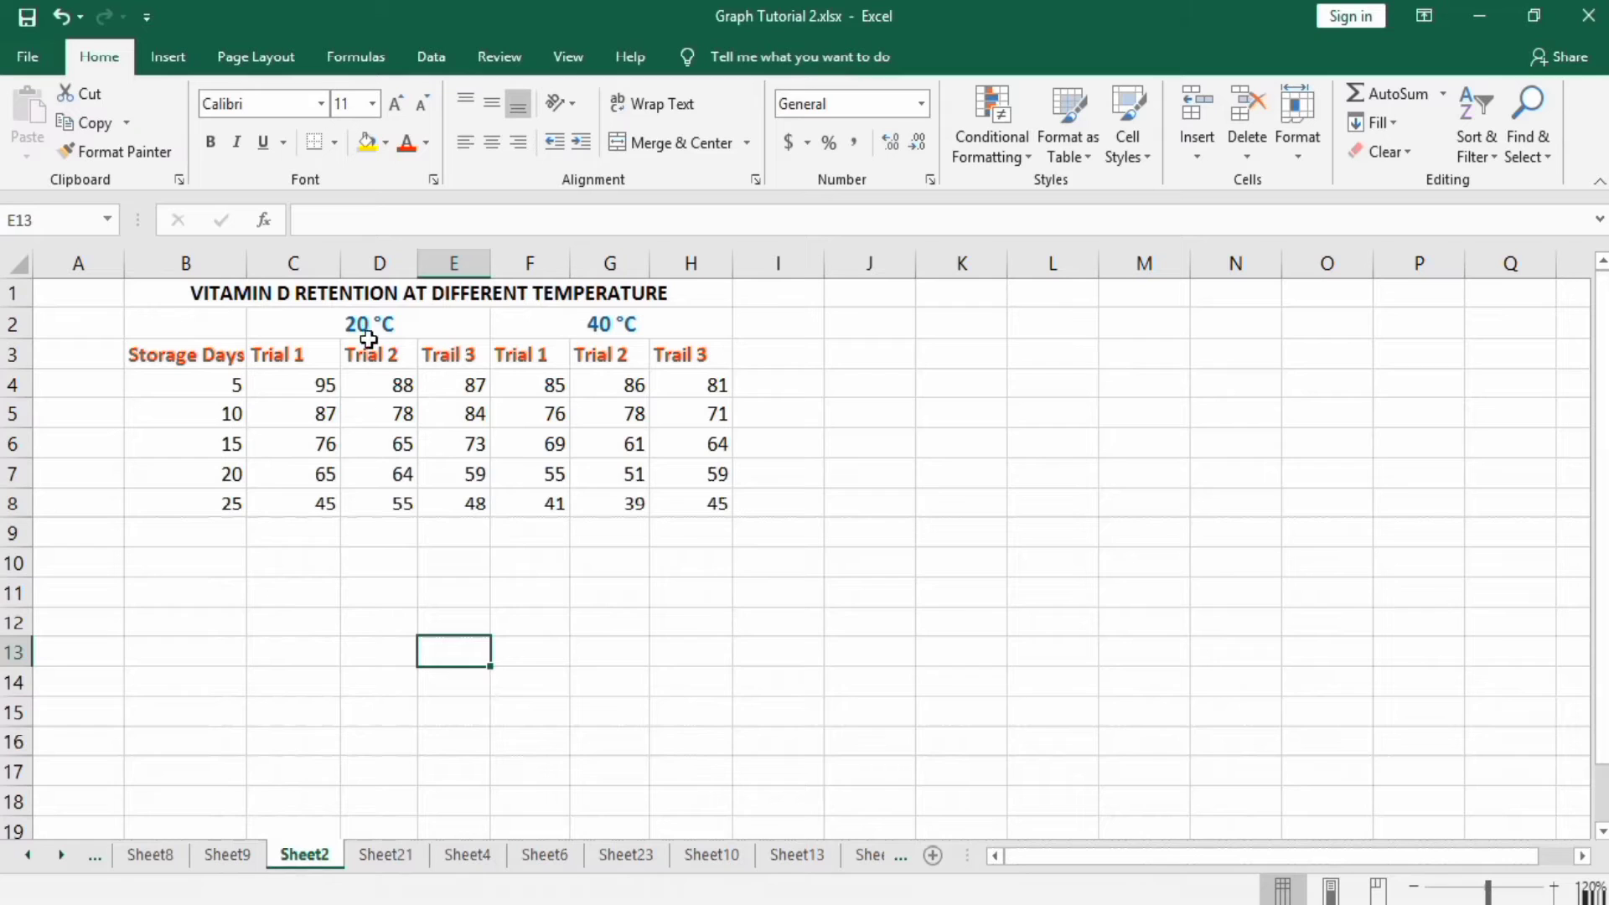
pyautogui.click(752, 326)
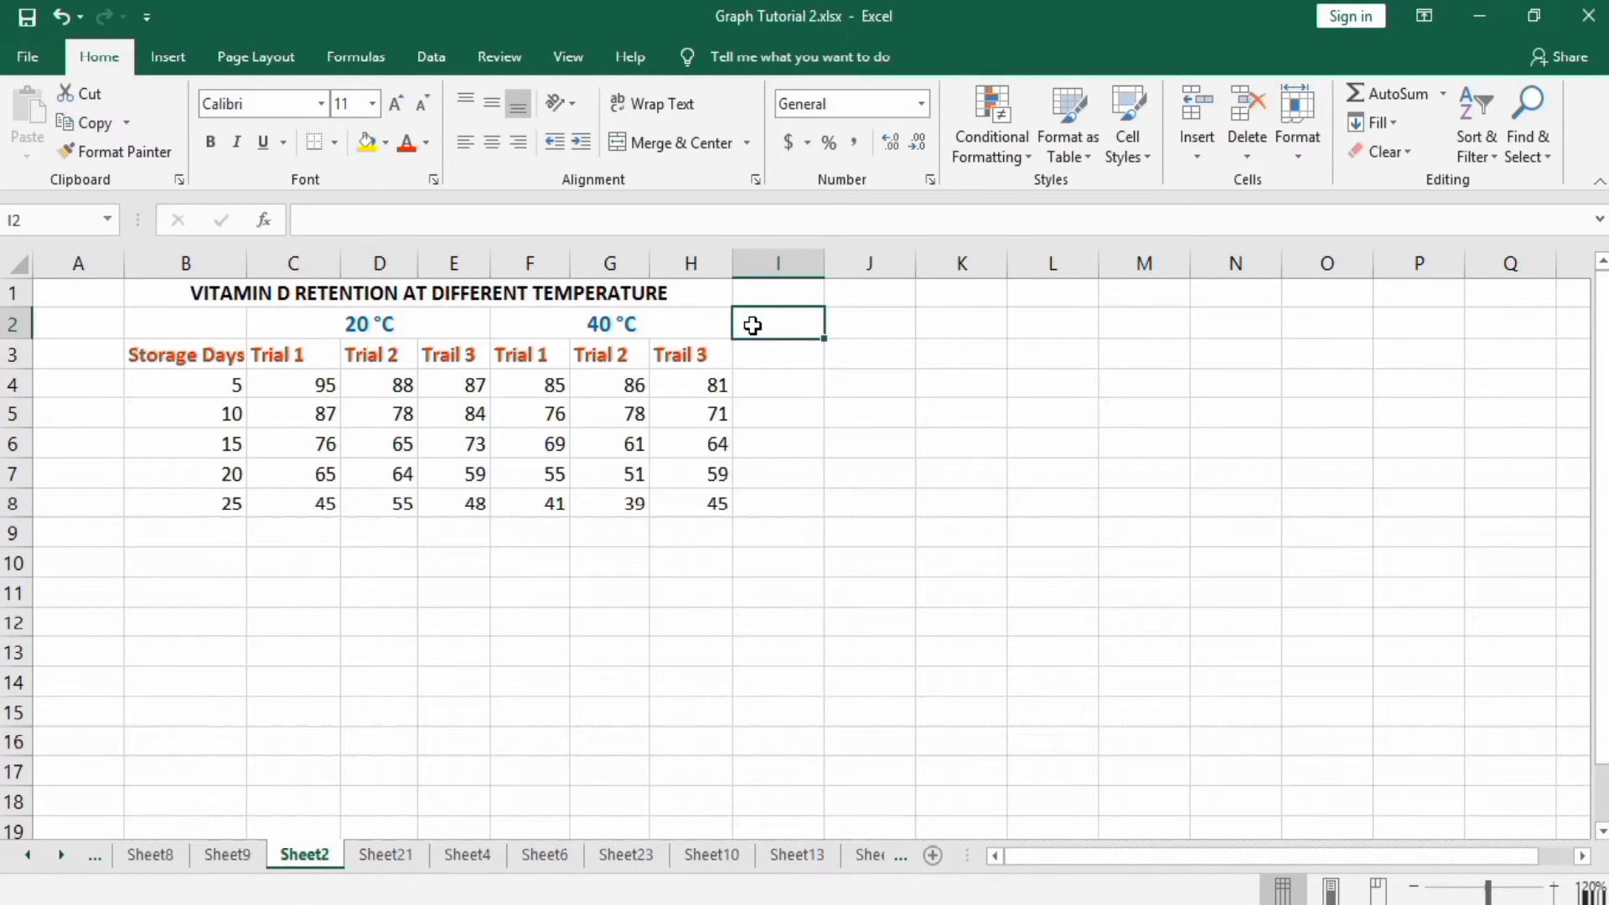
pyautogui.write('Average')
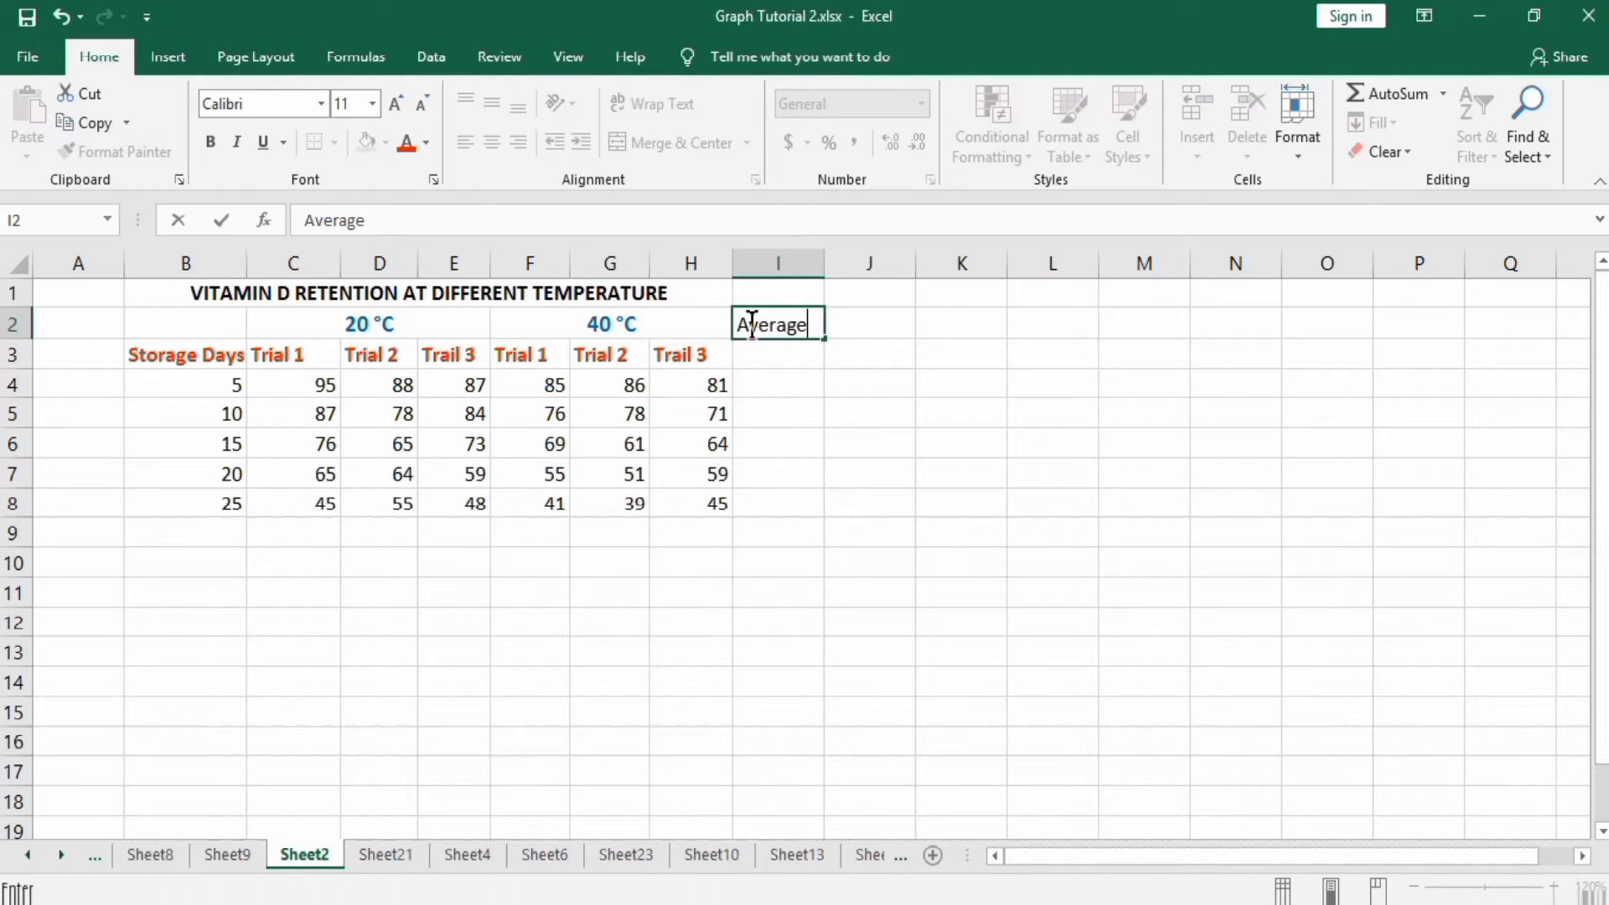
pyautogui.write(' 2')
pyautogui.press('Left')
pyautogui.press('Left')
pyautogui.press('Left')
pyautogui.press('Left')
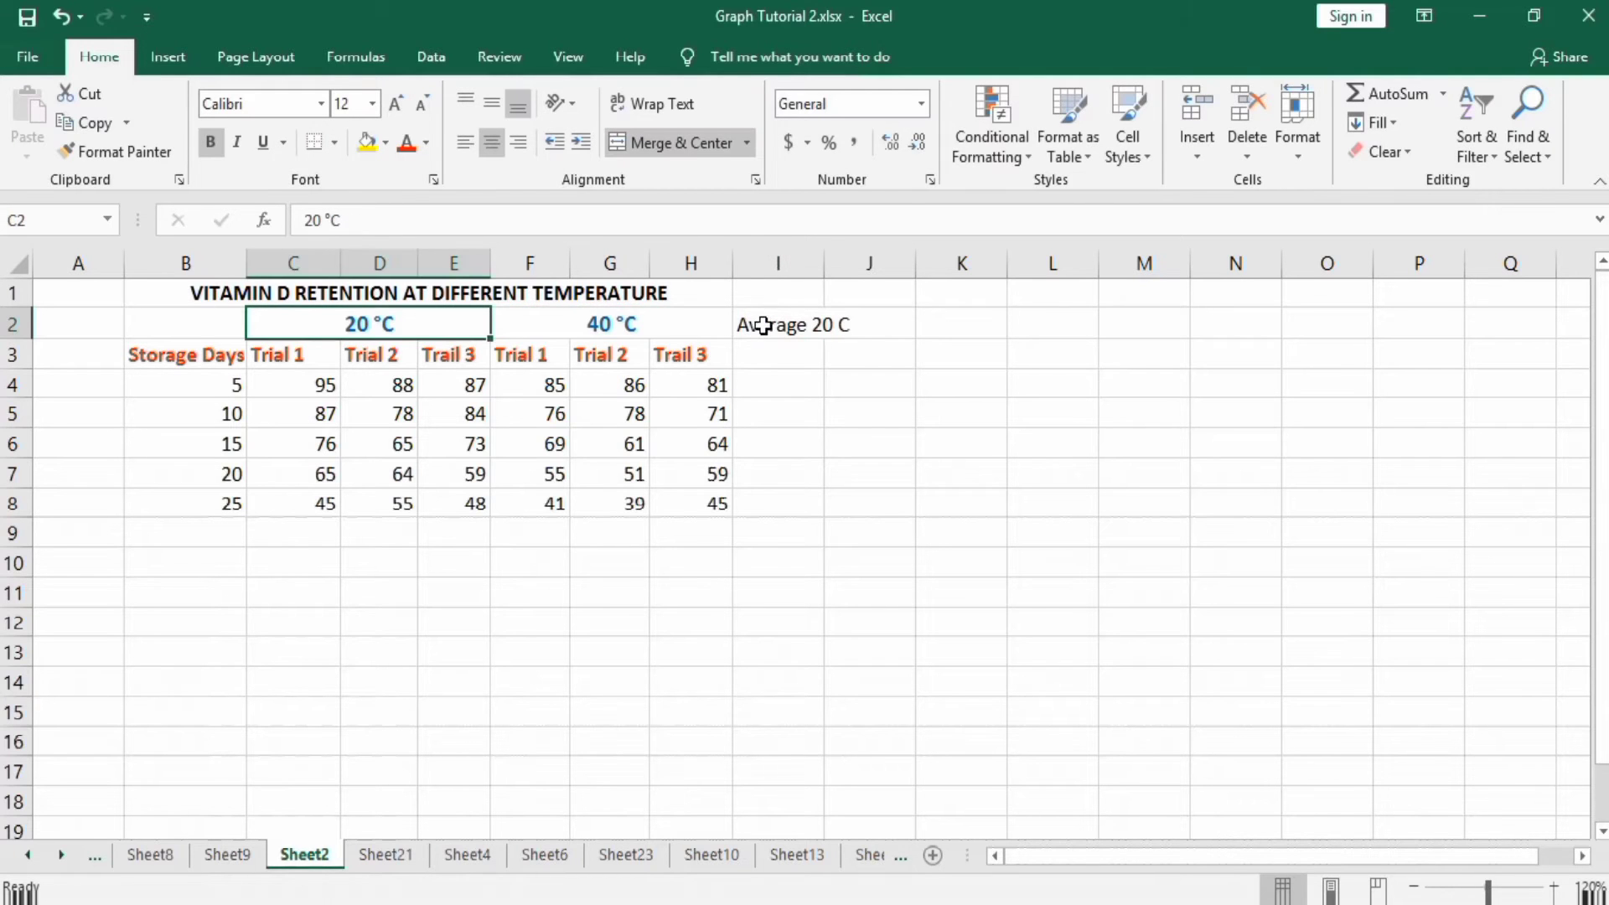
# Step: Widen column I to fit the heading in I2
pyautogui.doubleClick(841, 325)
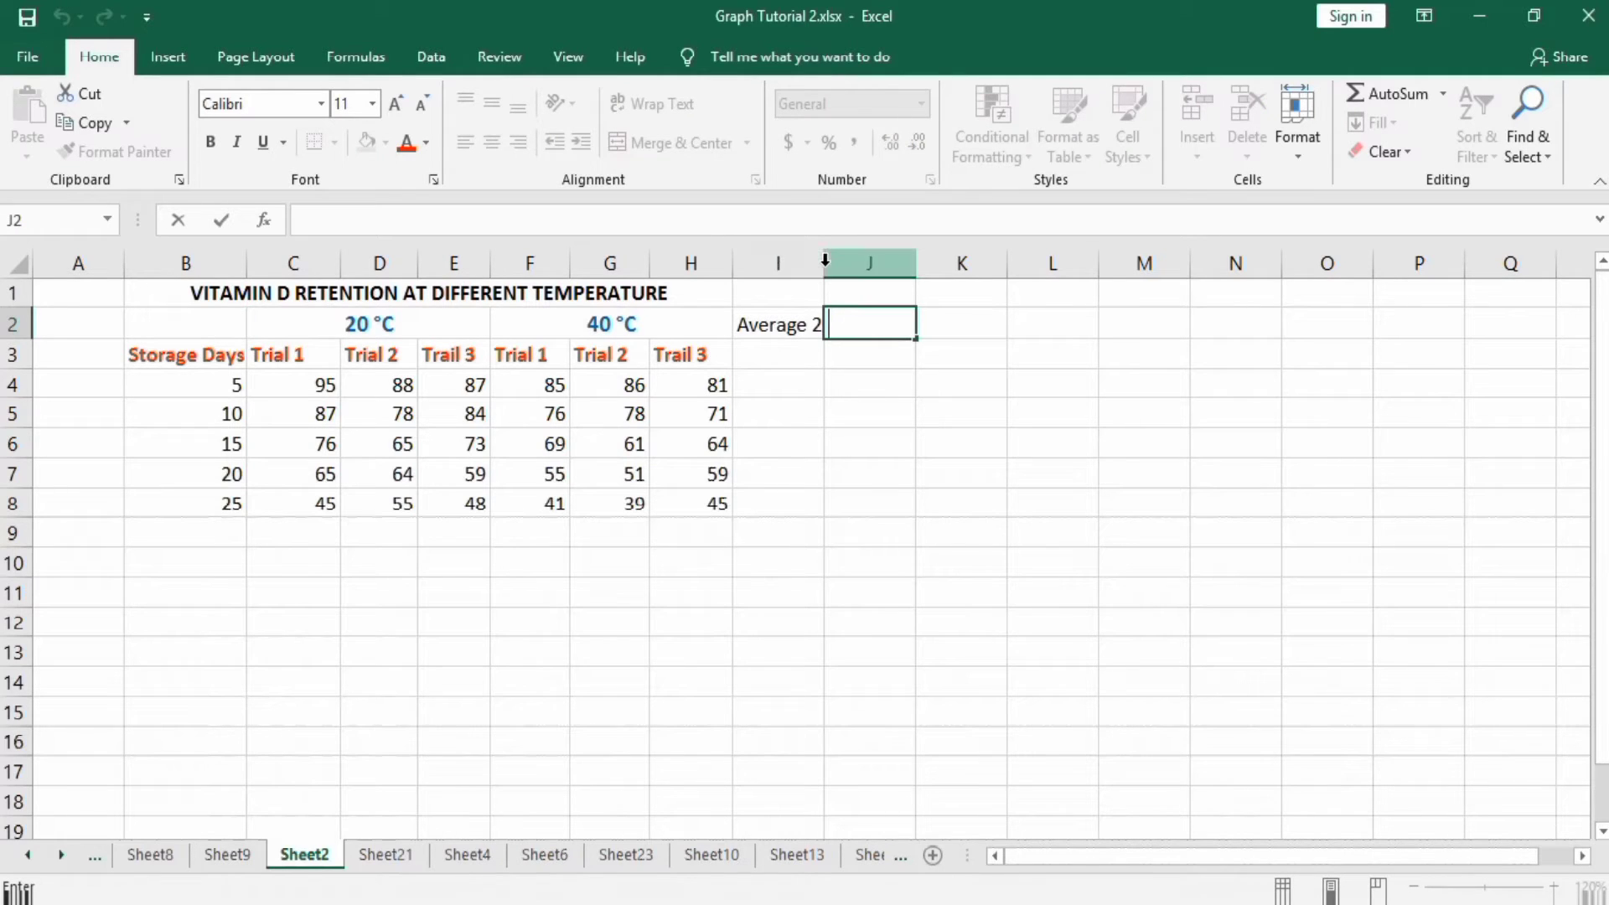
pyautogui.click(788, 325)
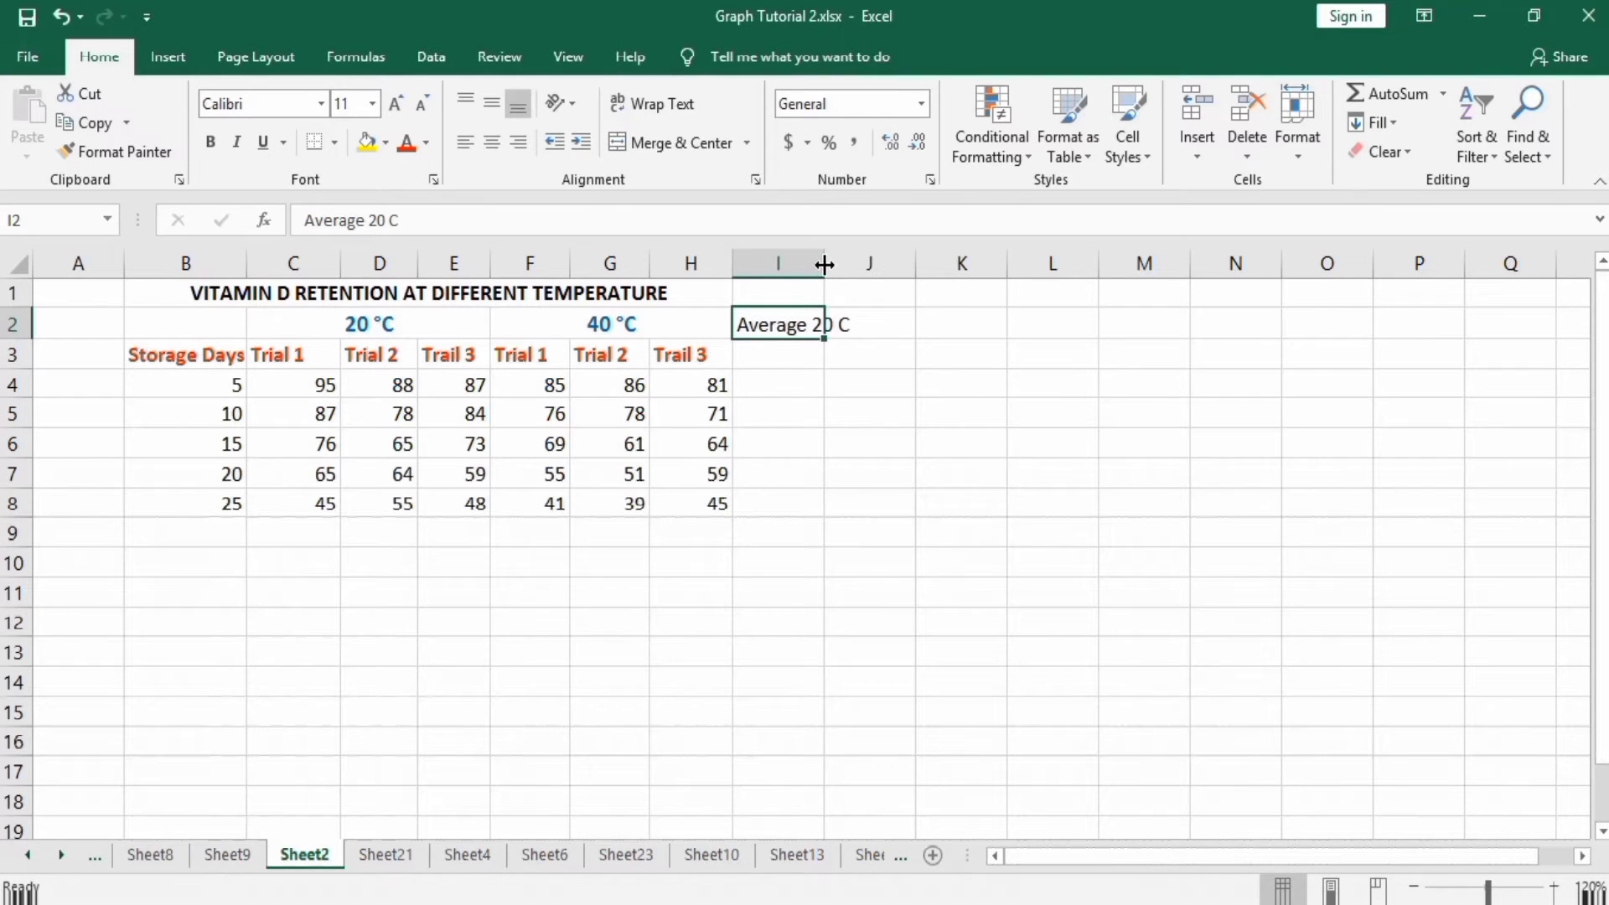
pyautogui.doubleClick(825, 265)
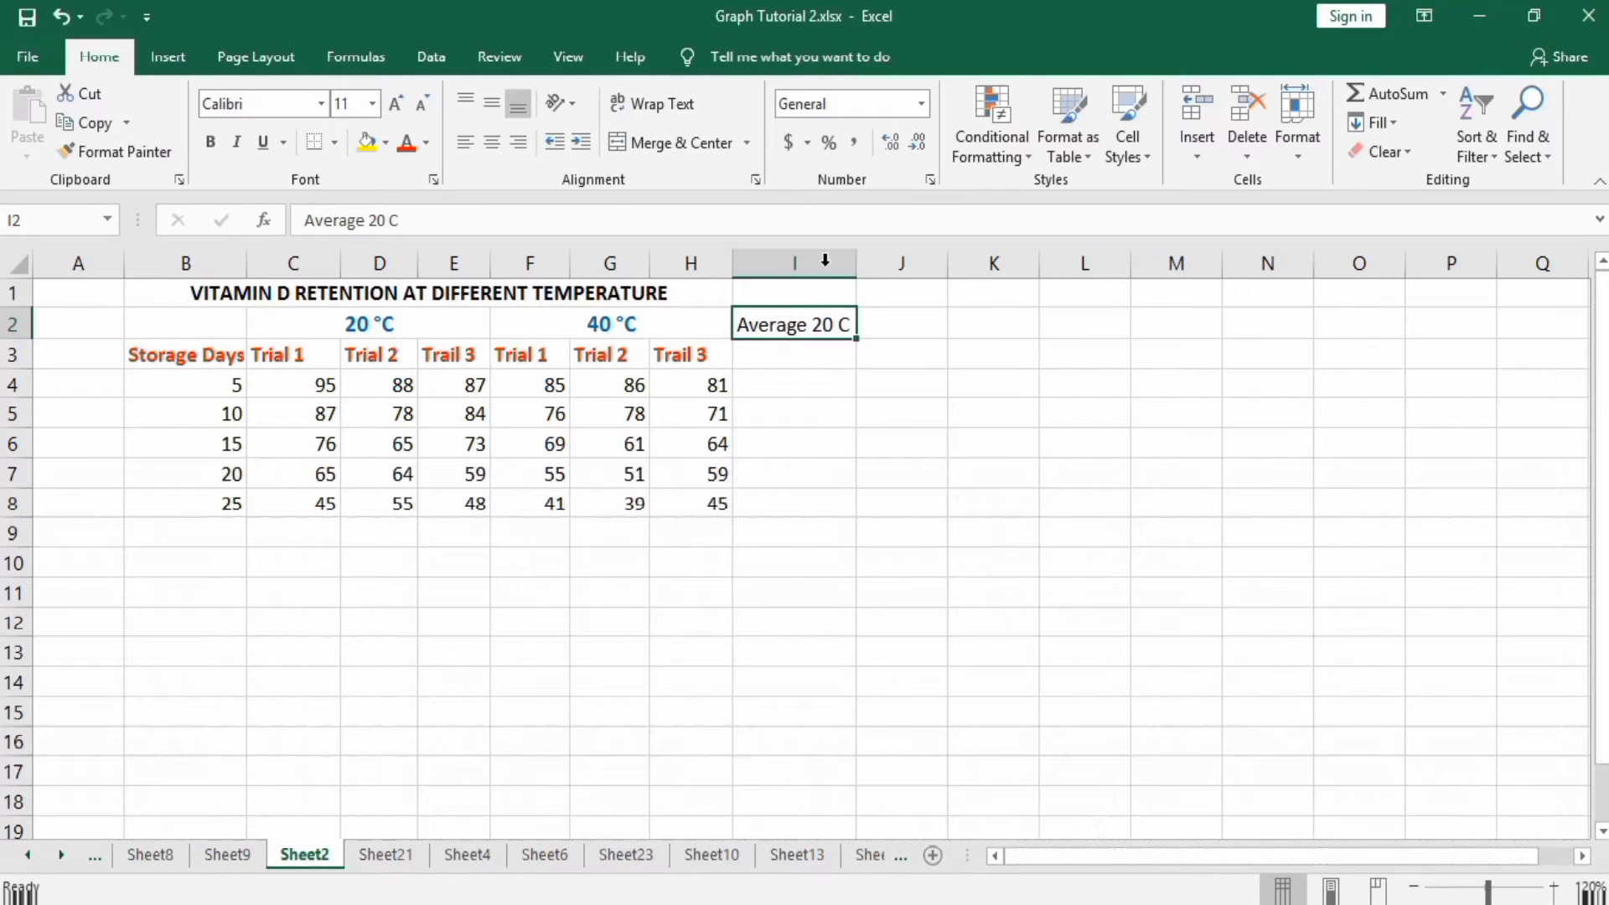
# Step: Insert a degree sign before the C so I2 reads "Average 20 °C", and refit column I to the text
pyautogui.doubleClick(839, 327)
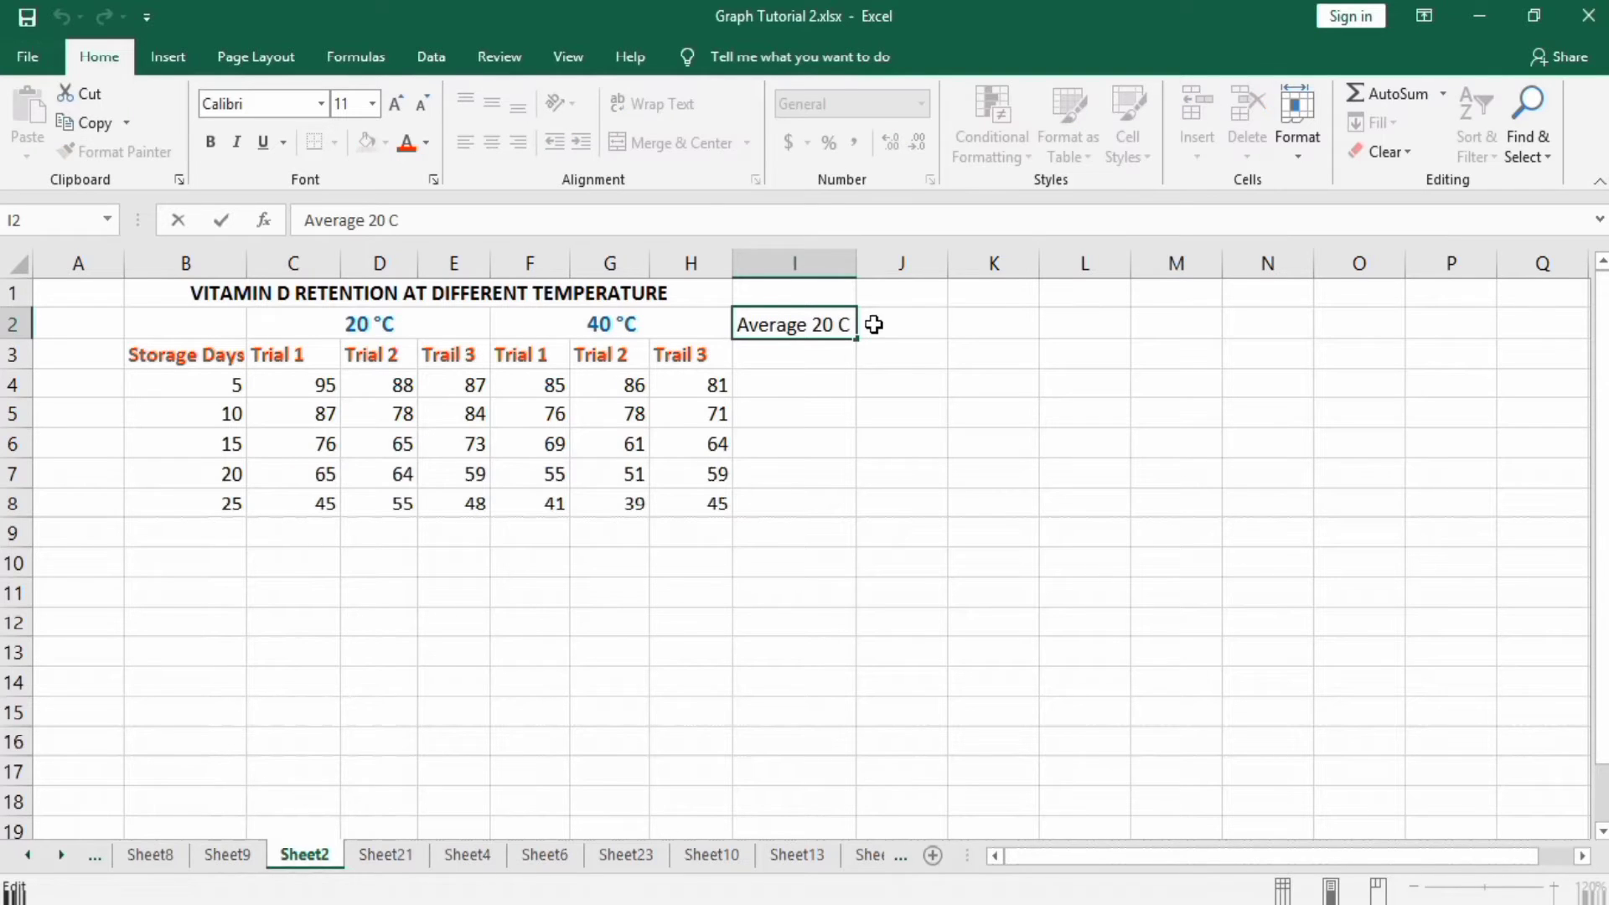
pyautogui.click(168, 58)
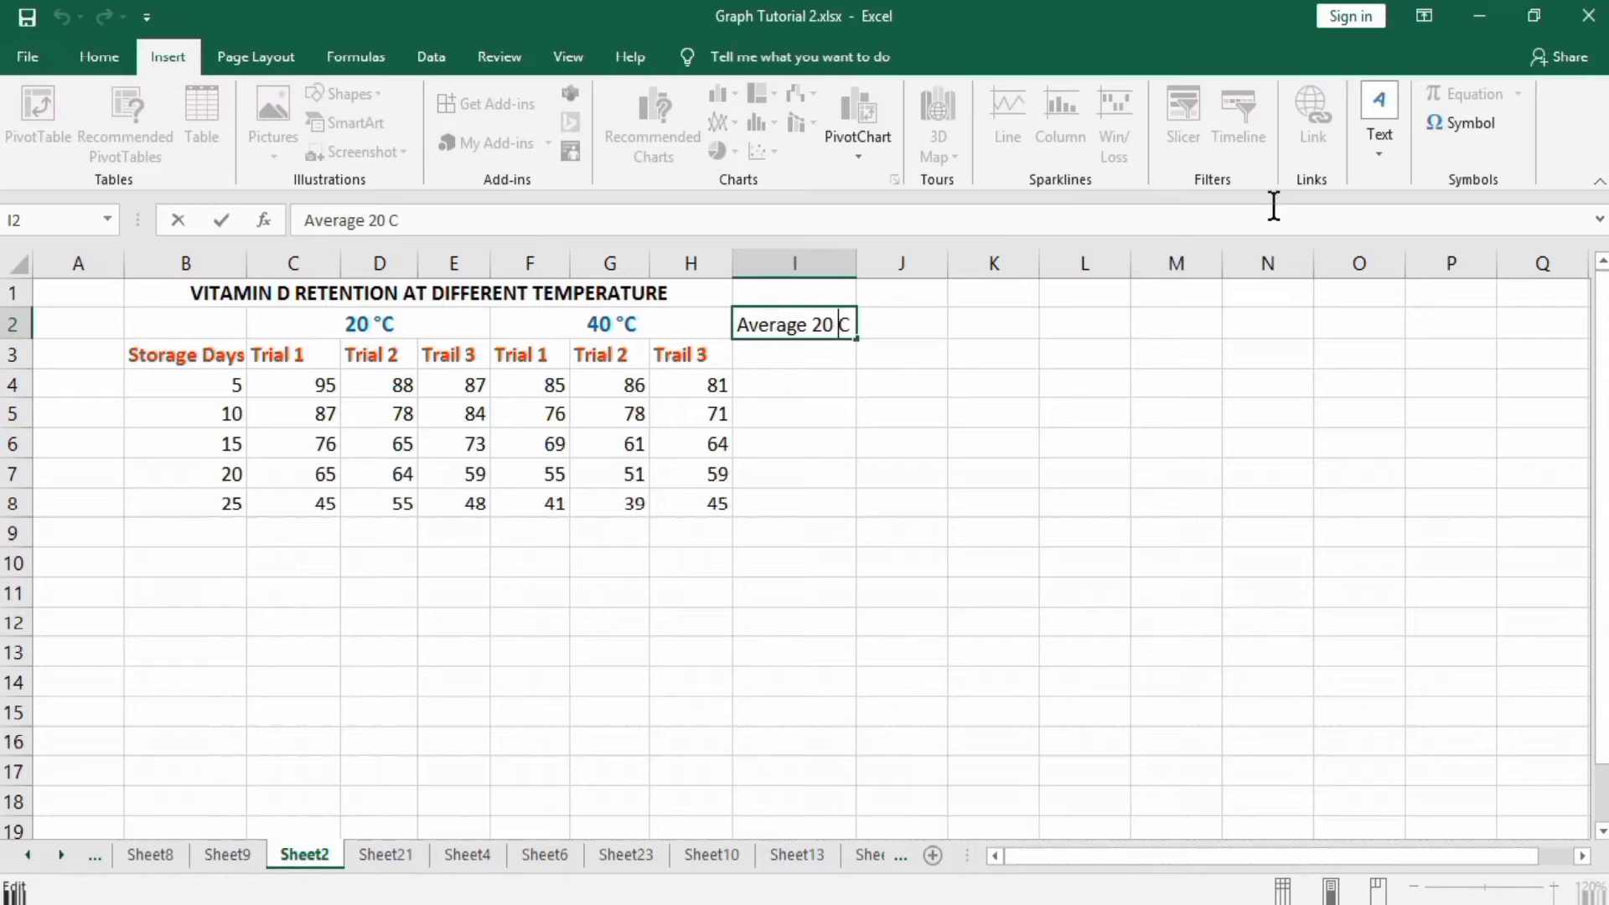
pyautogui.click(1457, 121)
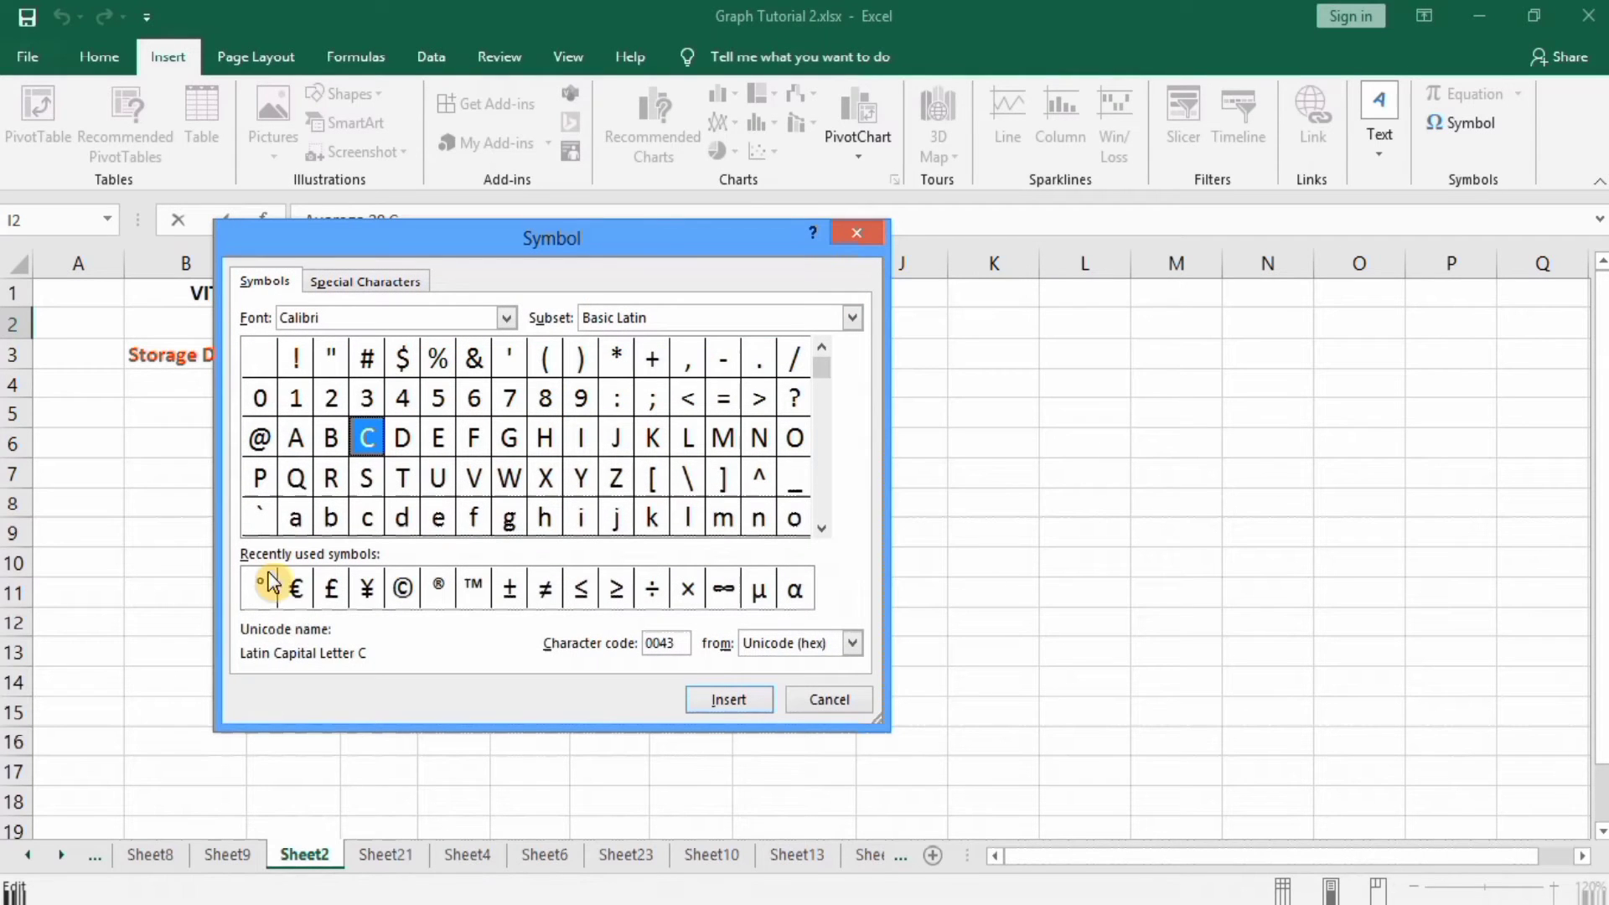
pyautogui.click(263, 584)
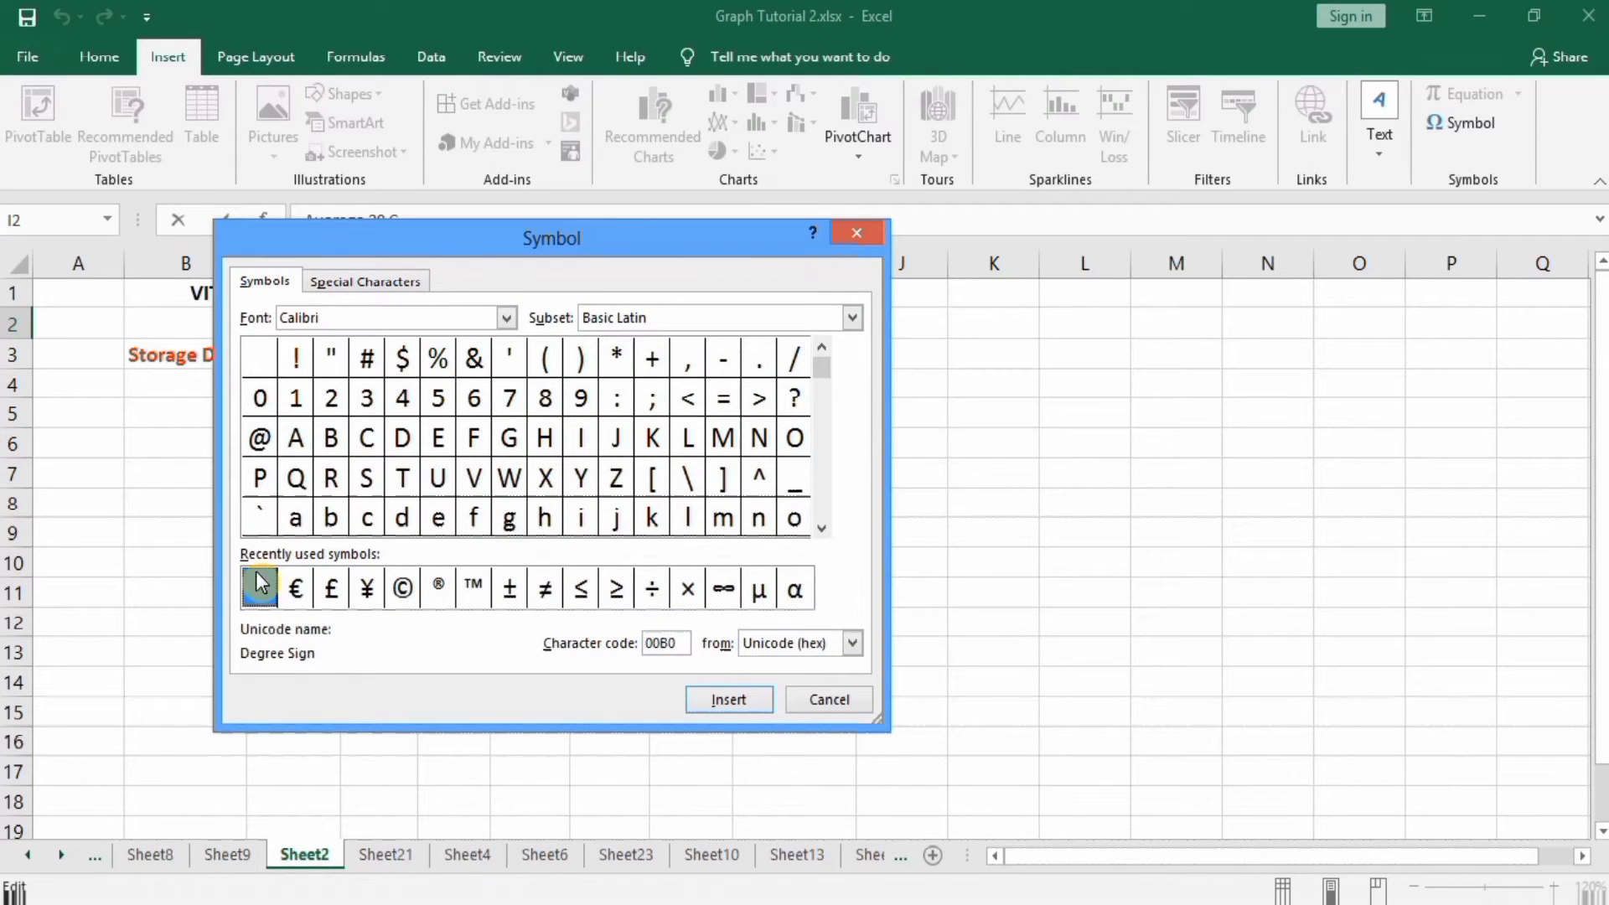
pyautogui.click(708, 699)
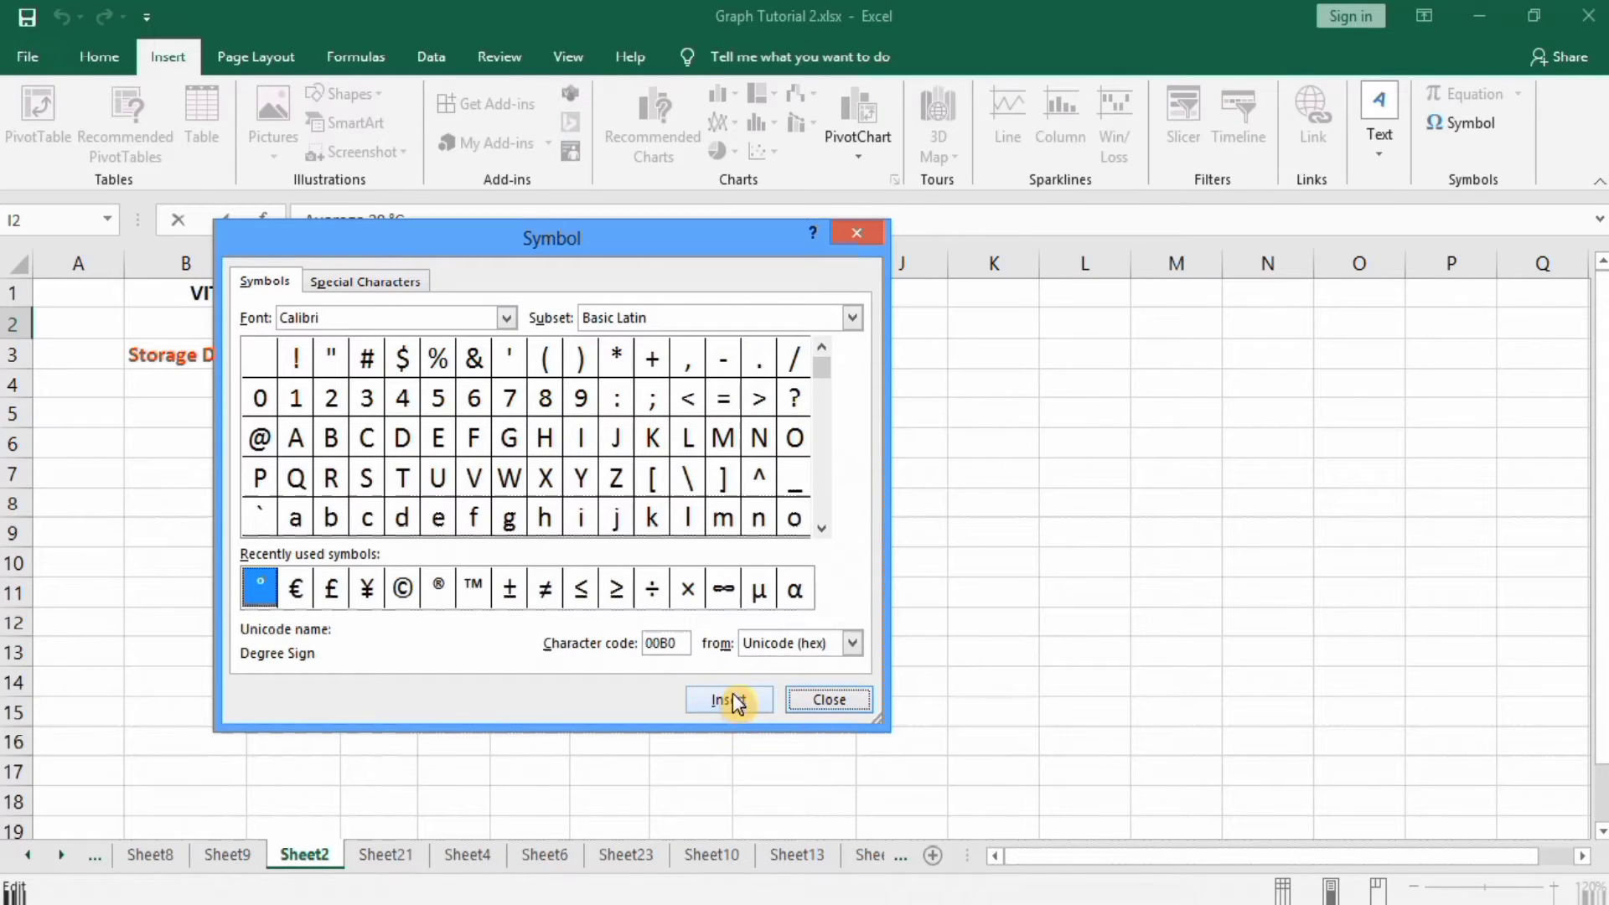
pyautogui.click(809, 701)
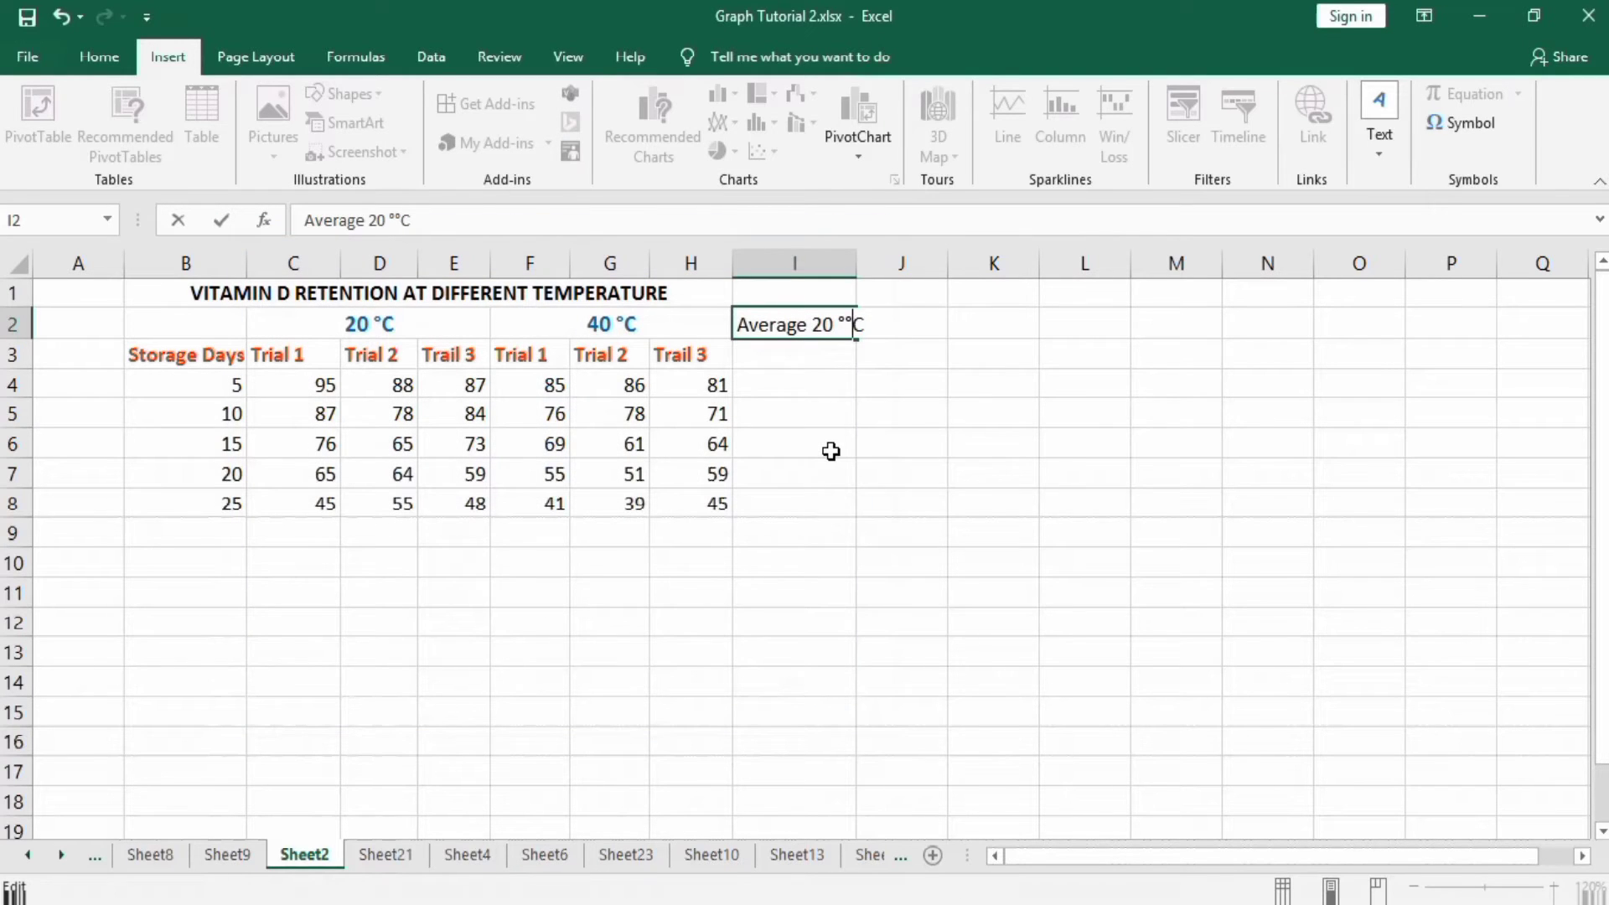
pyautogui.press('Left')
pyautogui.press('BackSpace')
pyautogui.press('Return')
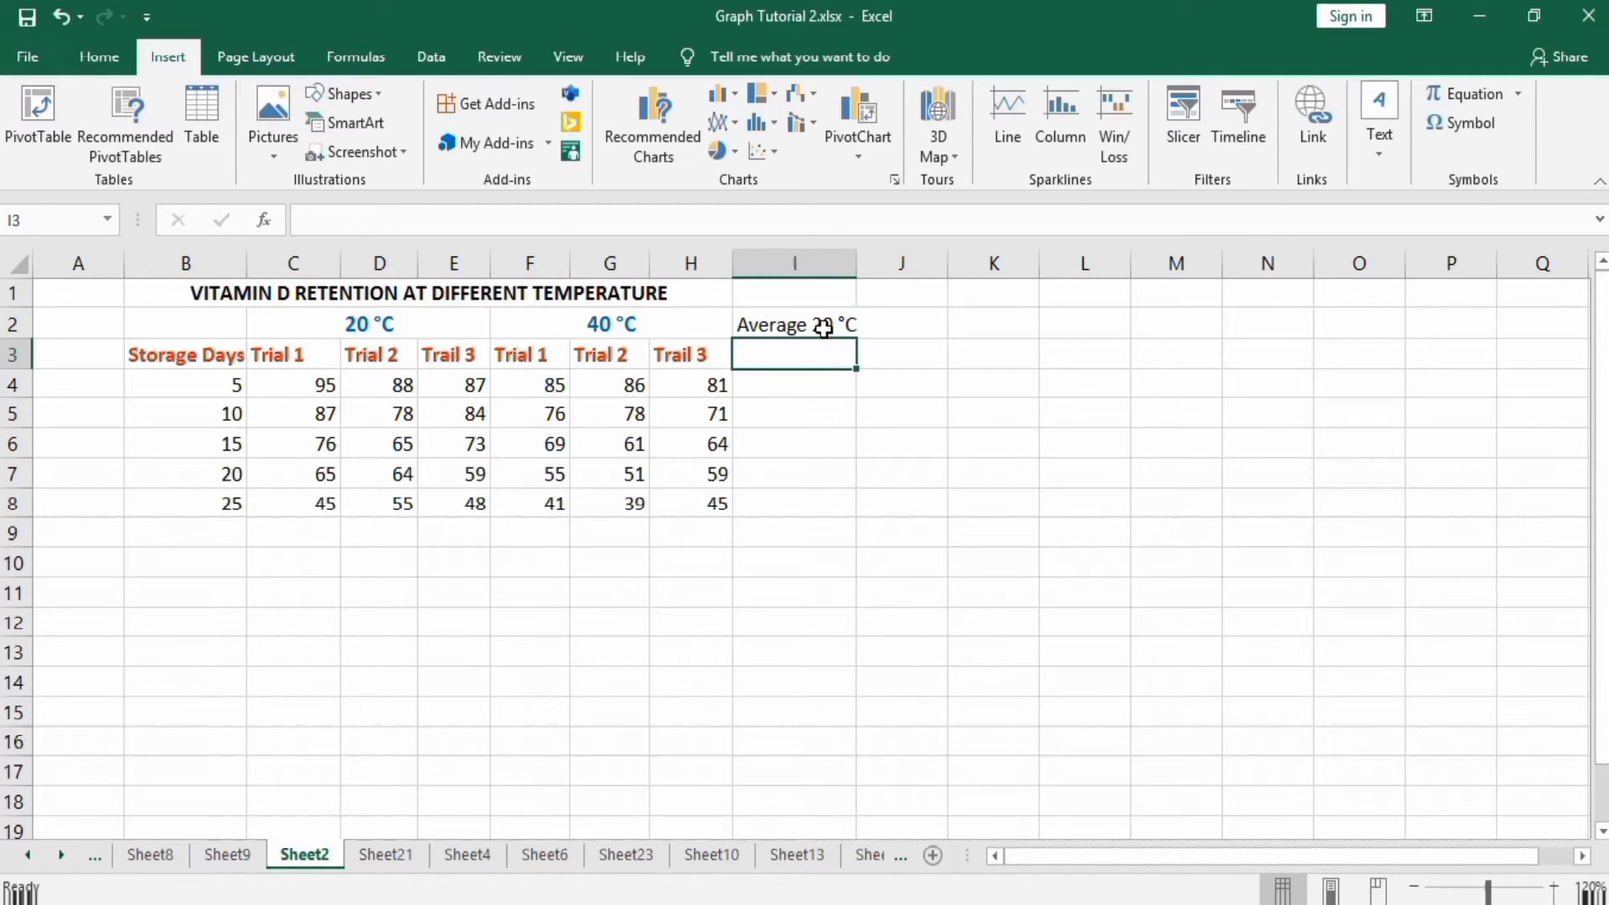
pyautogui.doubleClick(857, 259)
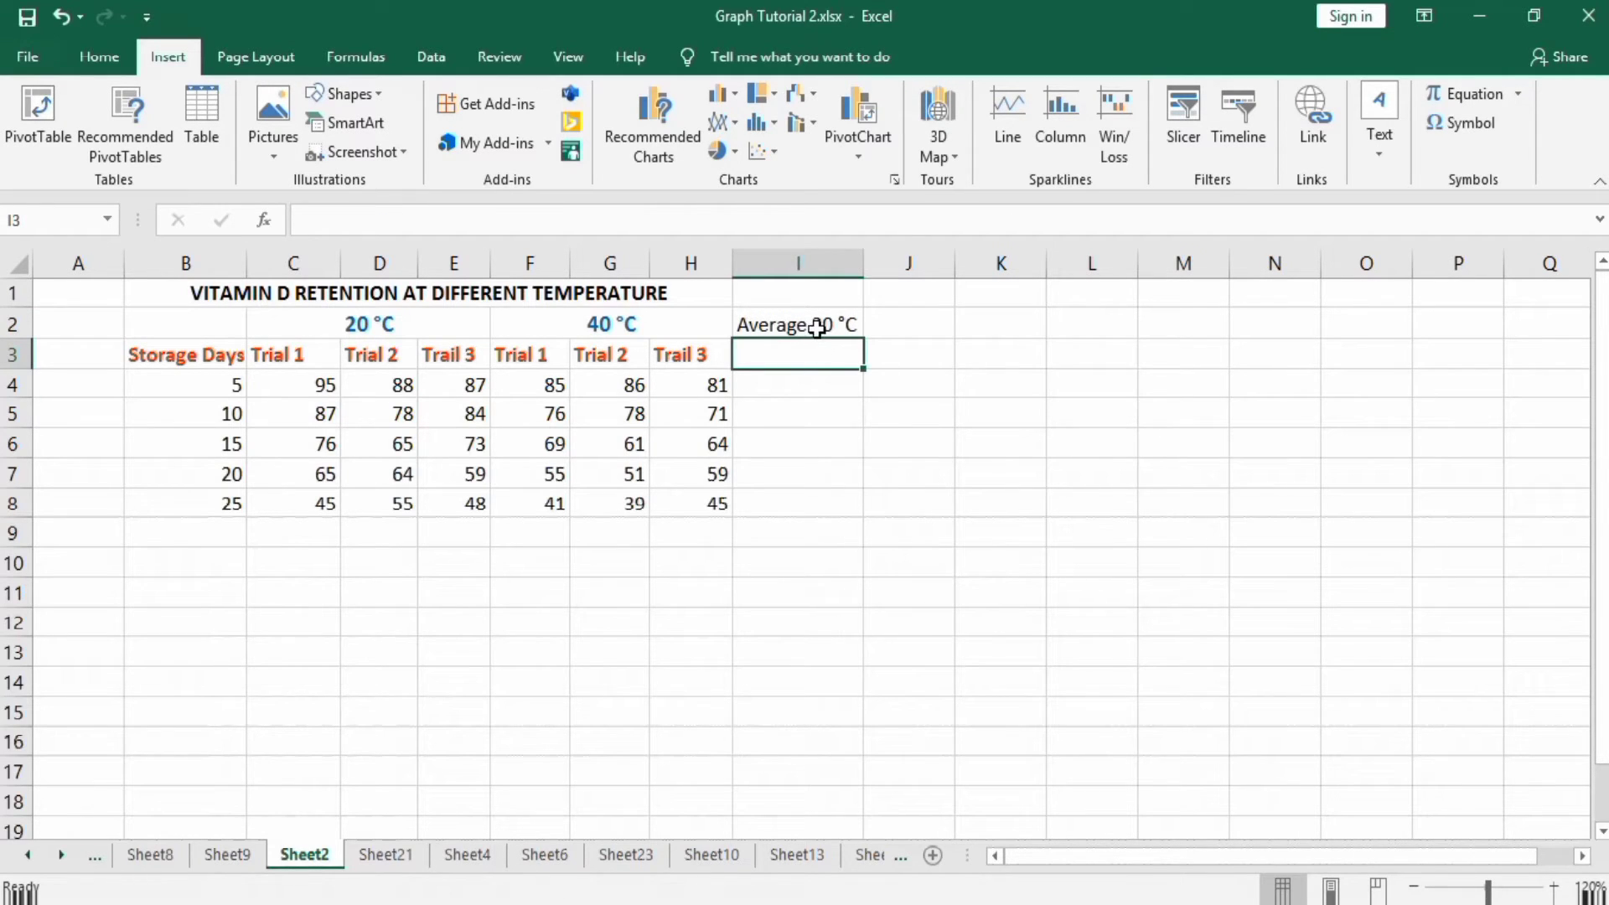
# Step: Copy the I2 heading to J2, changing the copy to "Average 40 °C", and fit column J's width to it
pyautogui.click(817, 324)
pyautogui.rightClick(817, 325)
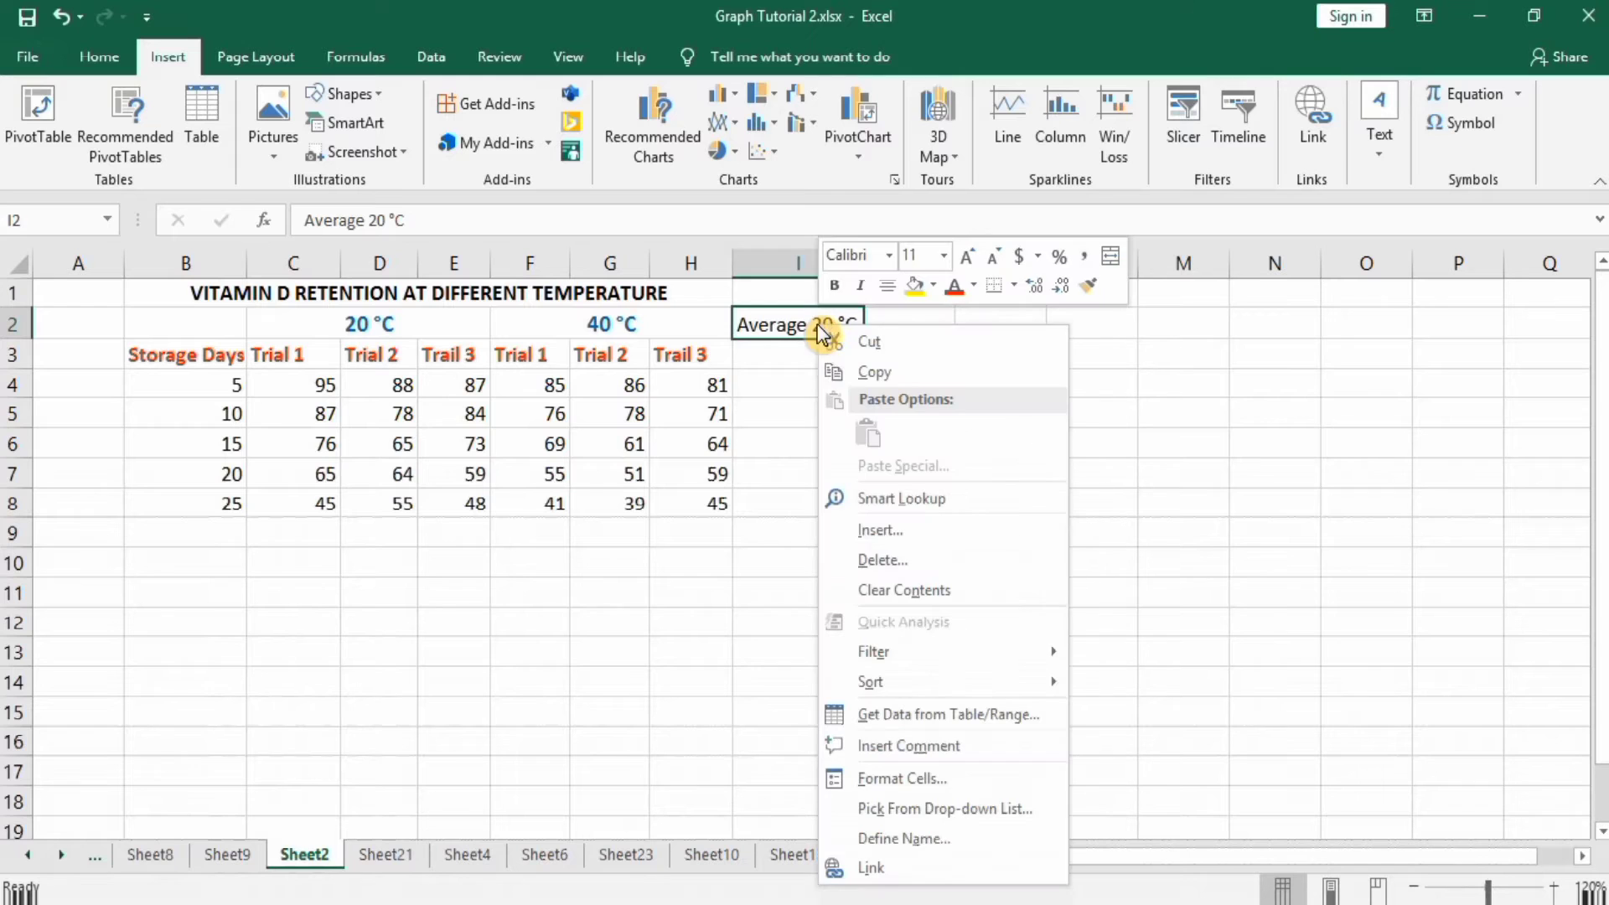
pyautogui.click(868, 371)
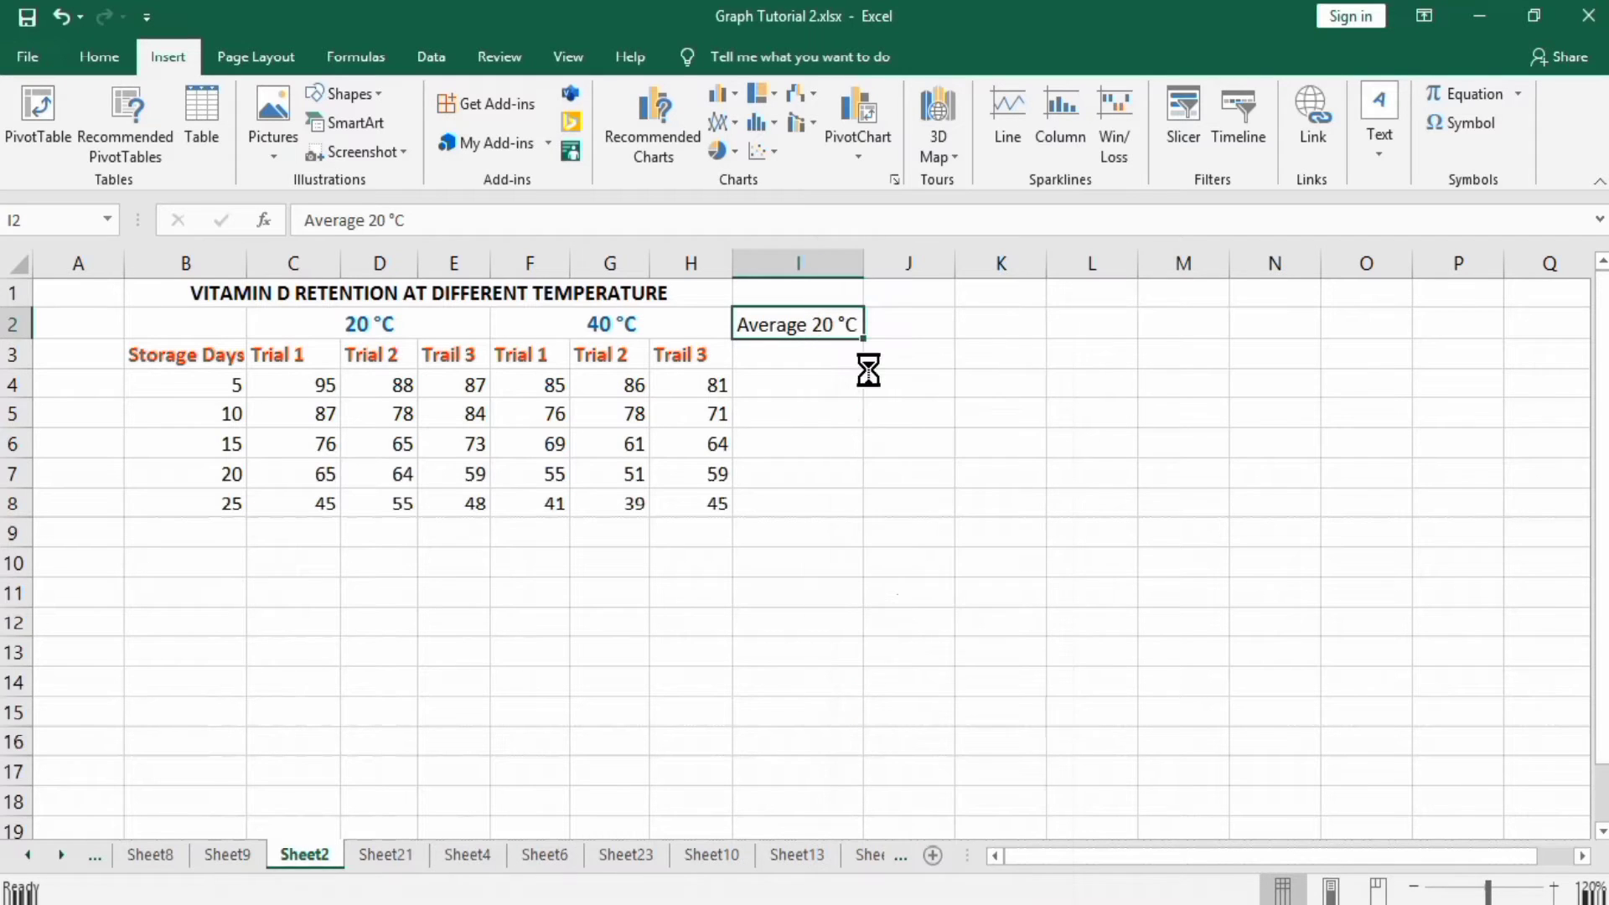
pyautogui.click(890, 321)
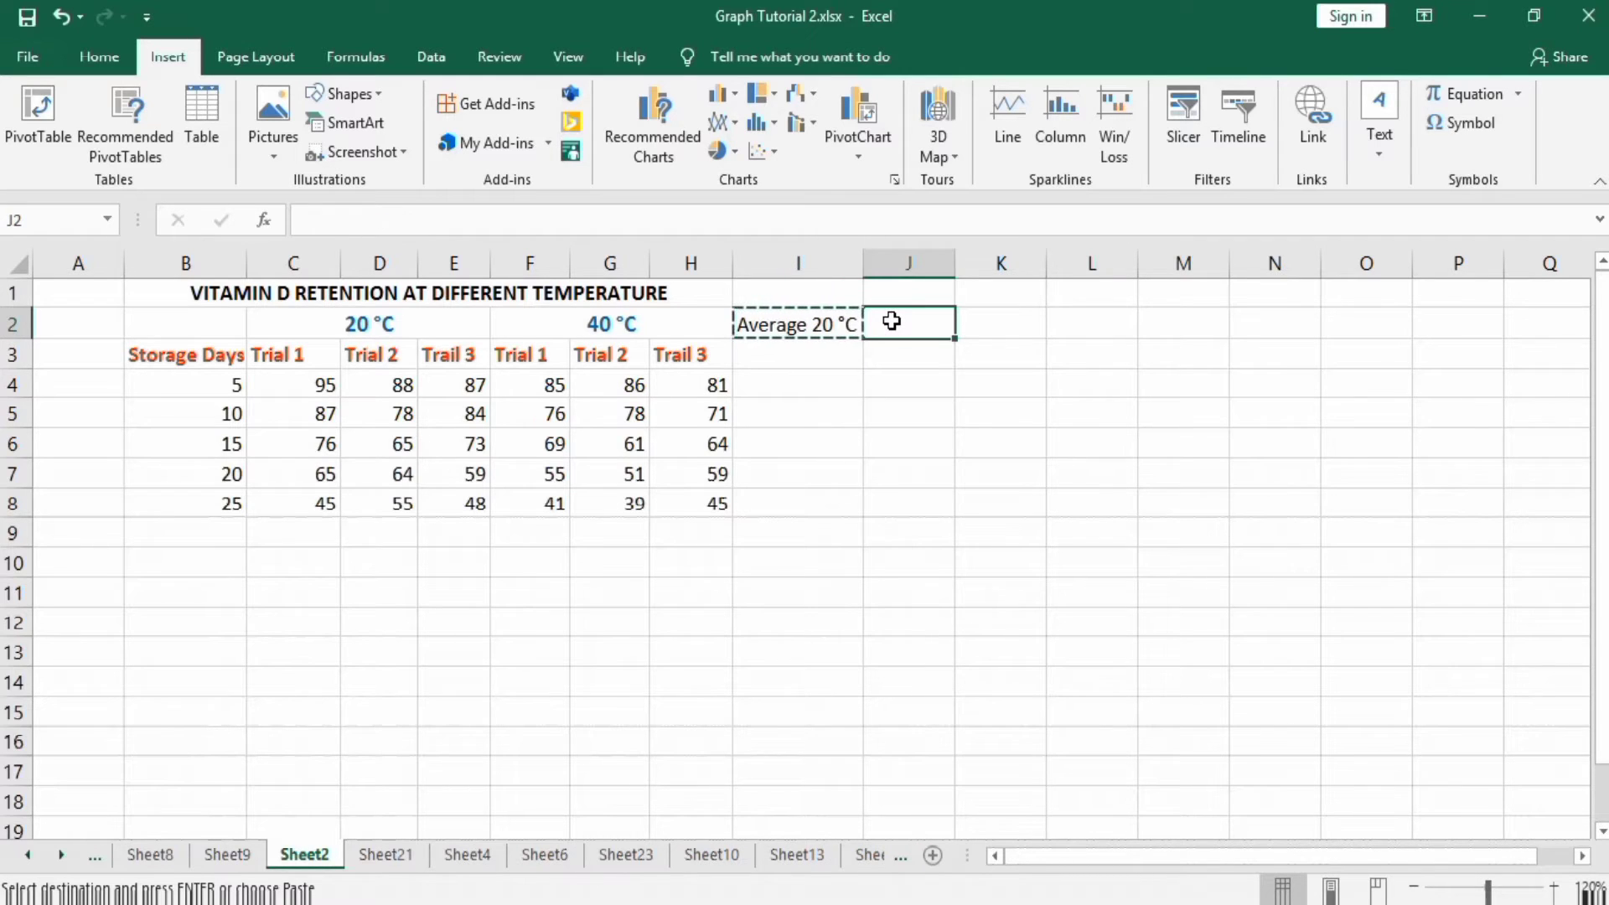
pyautogui.hotkey('ctrl', 'v')
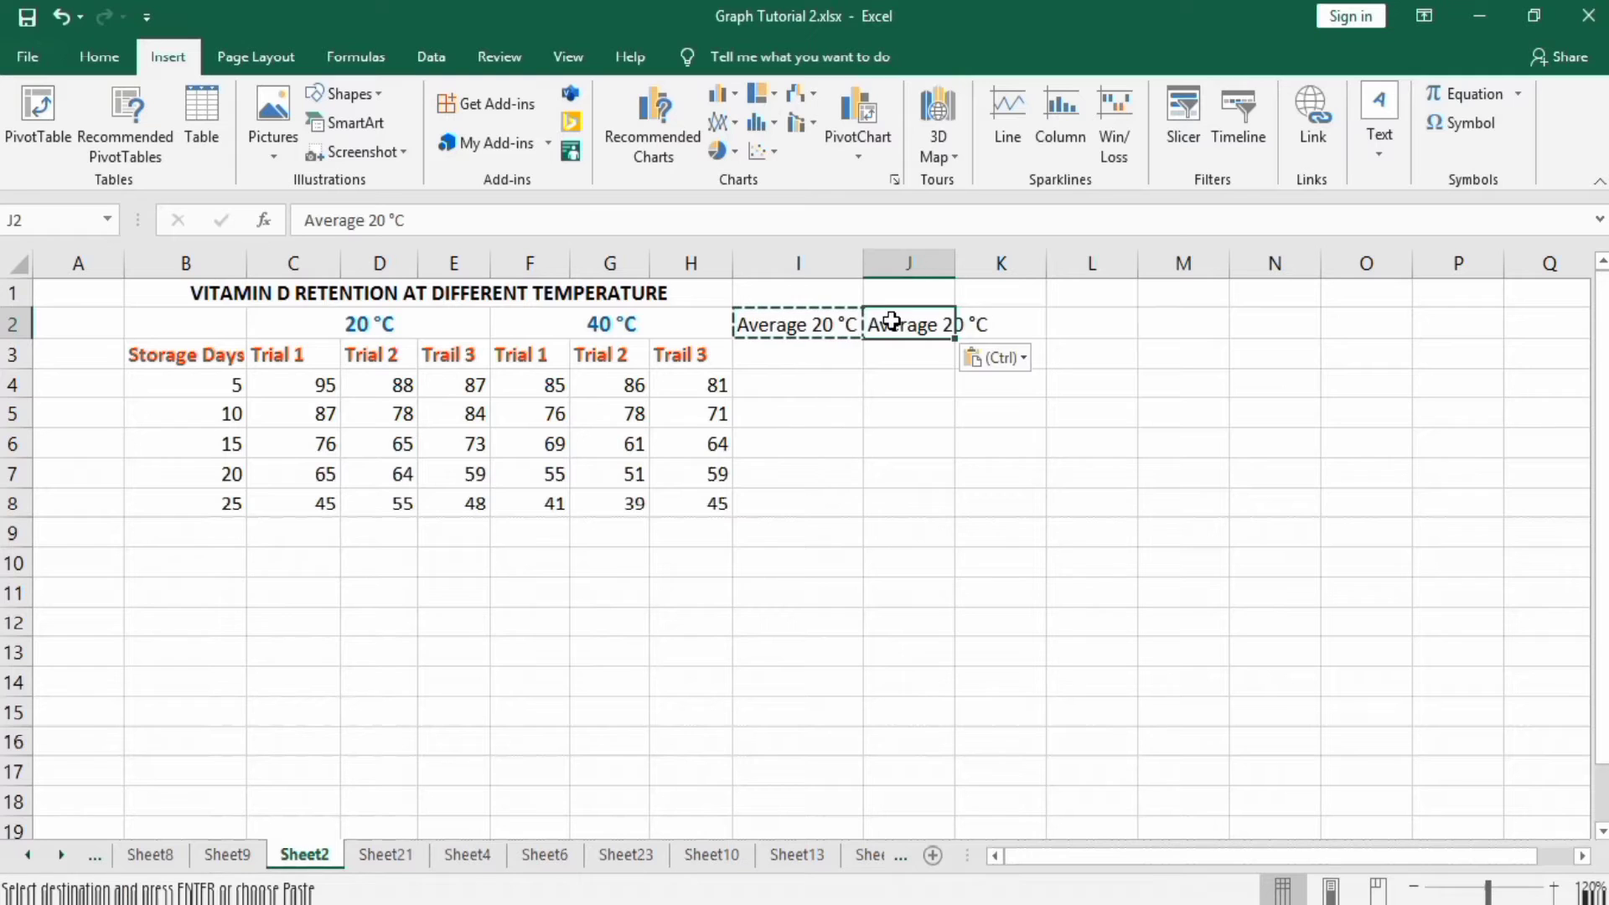
pyautogui.doubleClick(955, 266)
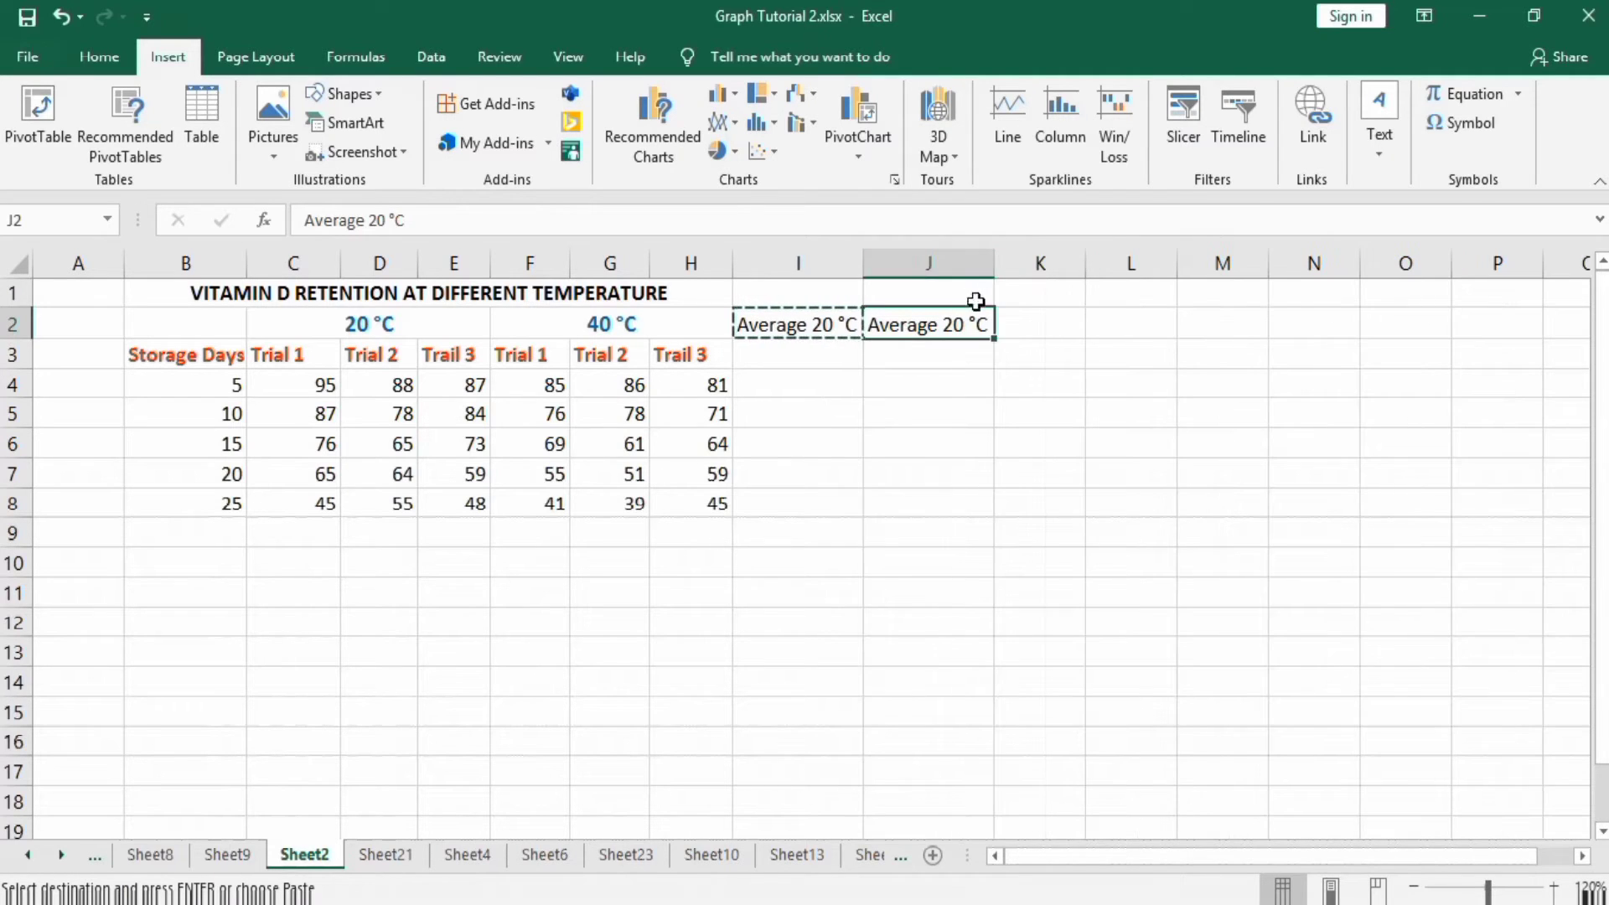
pyautogui.doubleClick(954, 326)
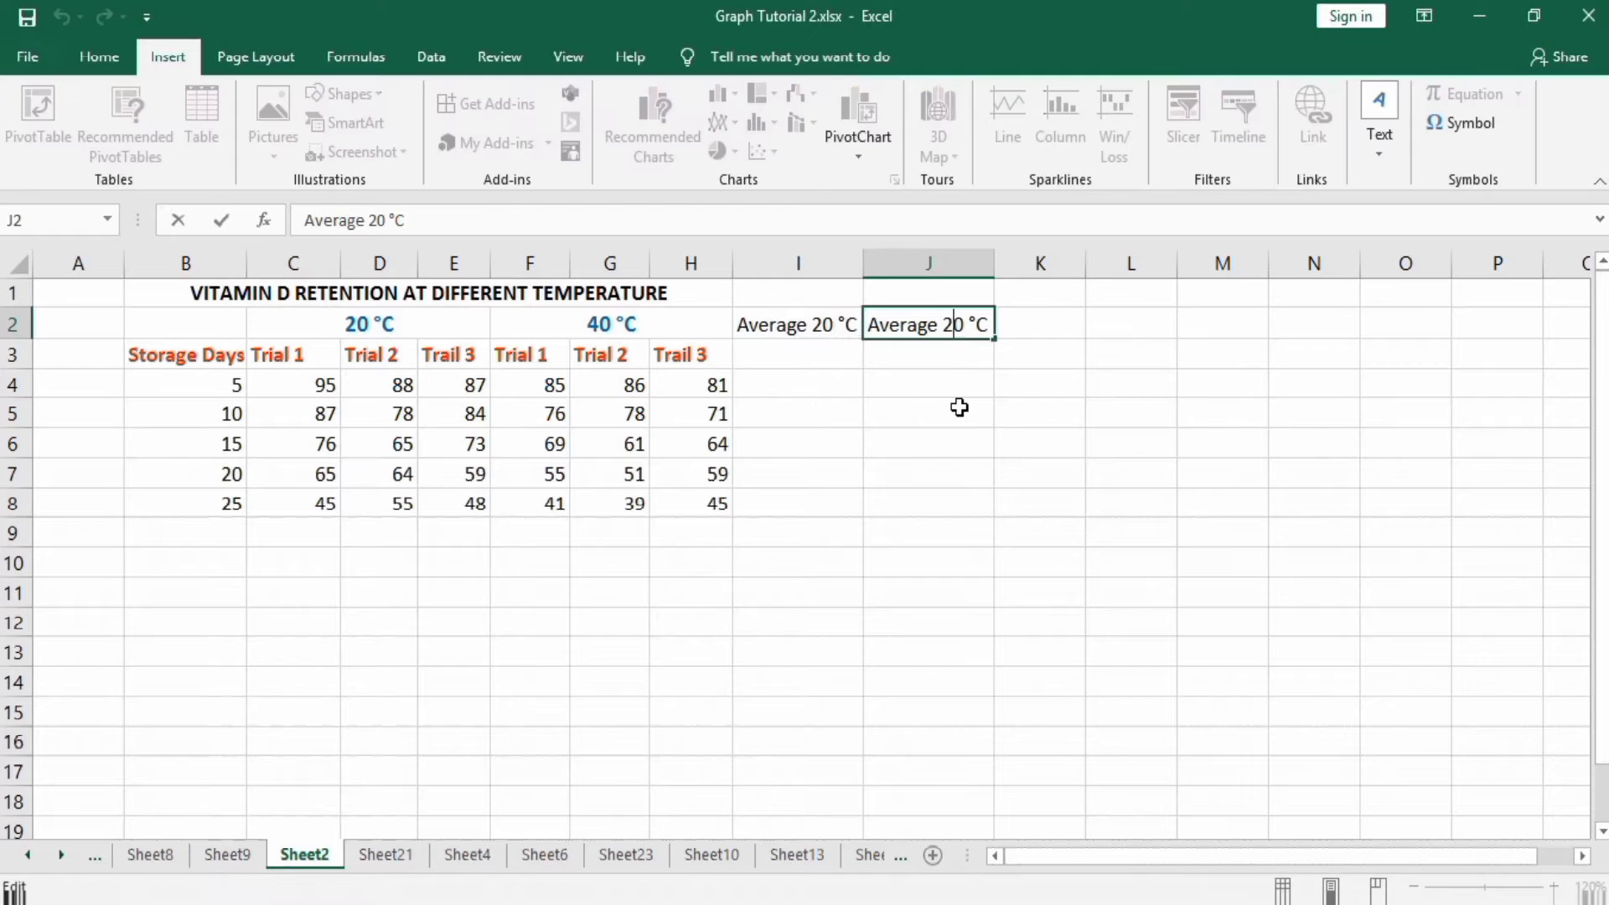
pyautogui.press('BackSpace')
pyautogui.write('4')
# Step: Enter the heading "Stdeva 20 °C" in K2, reusing the temperature text from I2, and widen column K to fit
pyautogui.click(1046, 321)
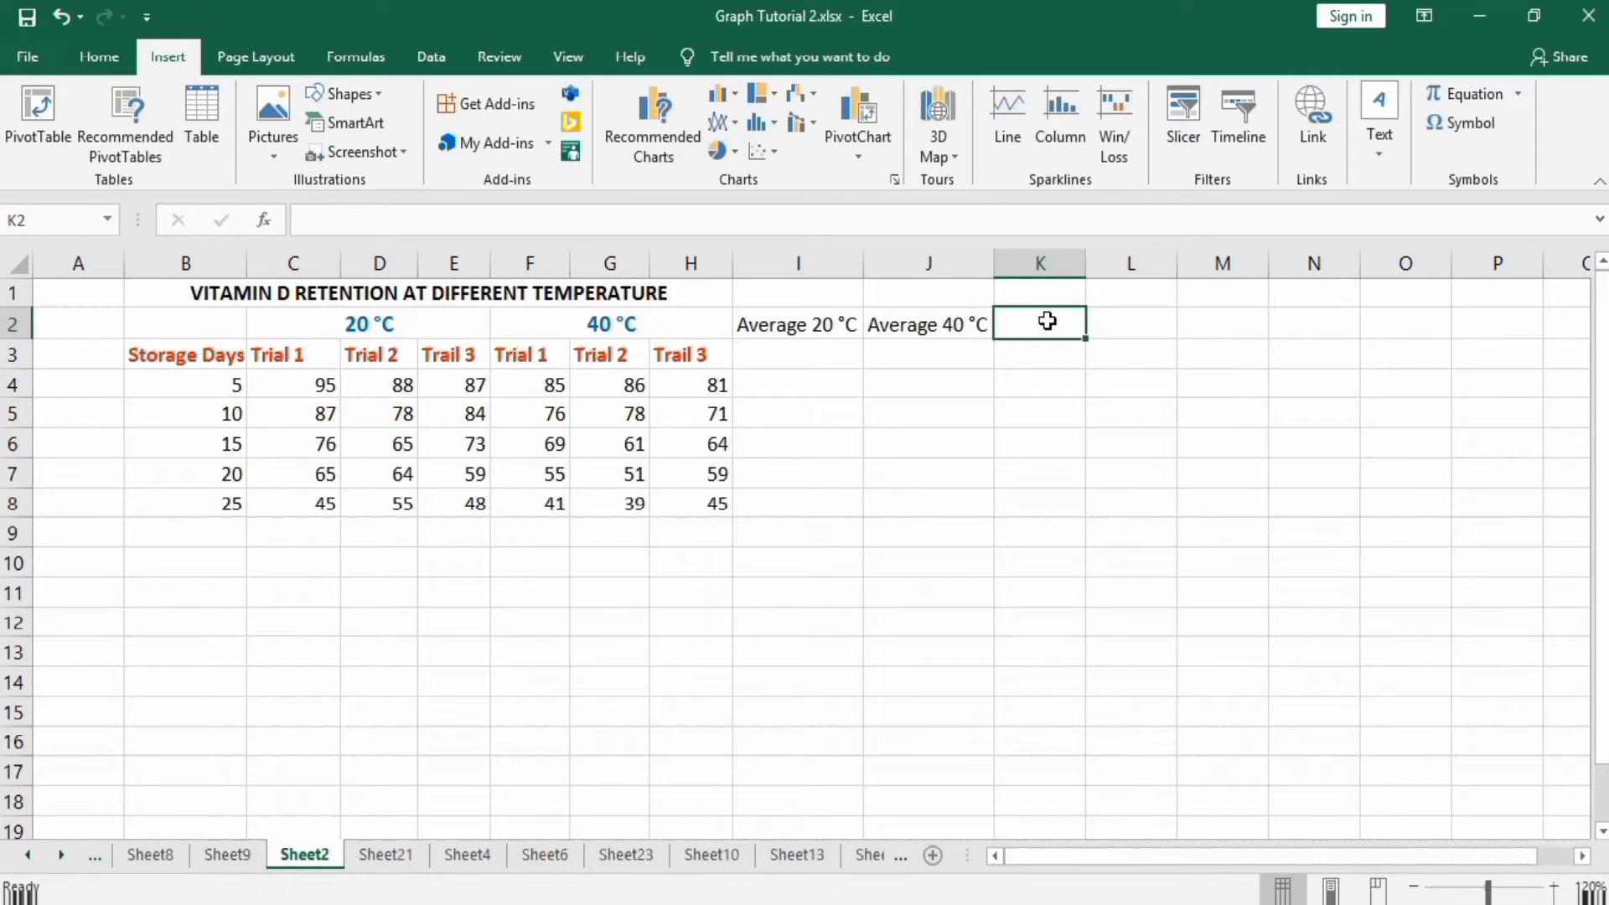
pyautogui.write('Stdeva')
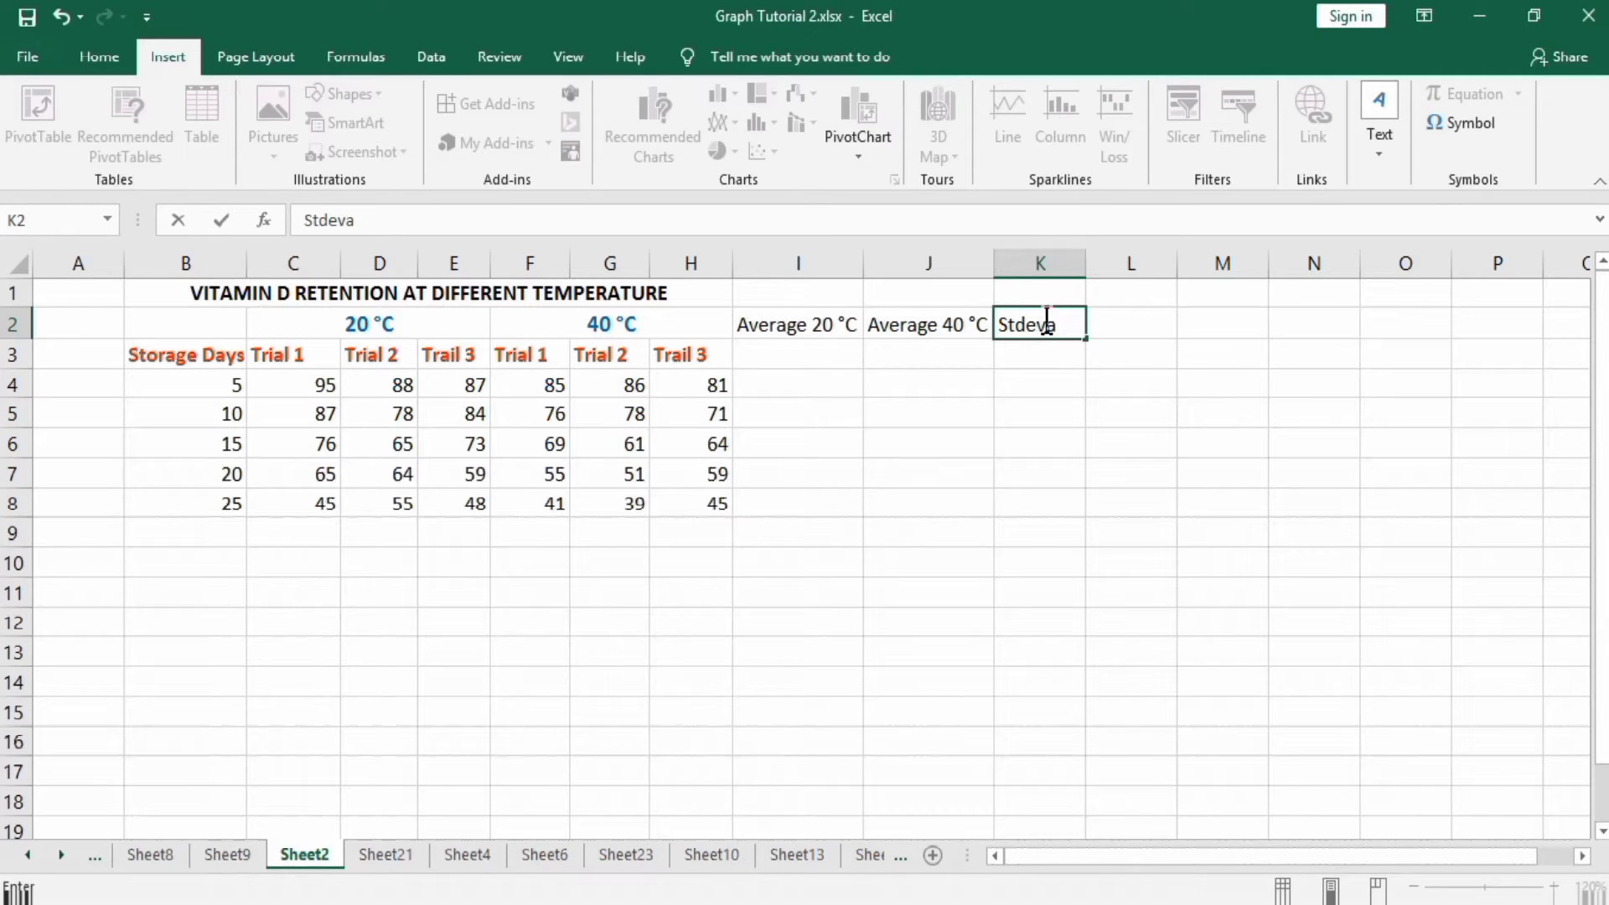
pyautogui.click(812, 325)
pyautogui.doubleClick(813, 325)
pyautogui.moveTo(814, 324)
pyautogui.mouseDown()
pyautogui.moveTo(857, 324)
pyautogui.moveTo(836, 324)
pyautogui.mouseUp()
pyautogui.rightClick(835, 324)
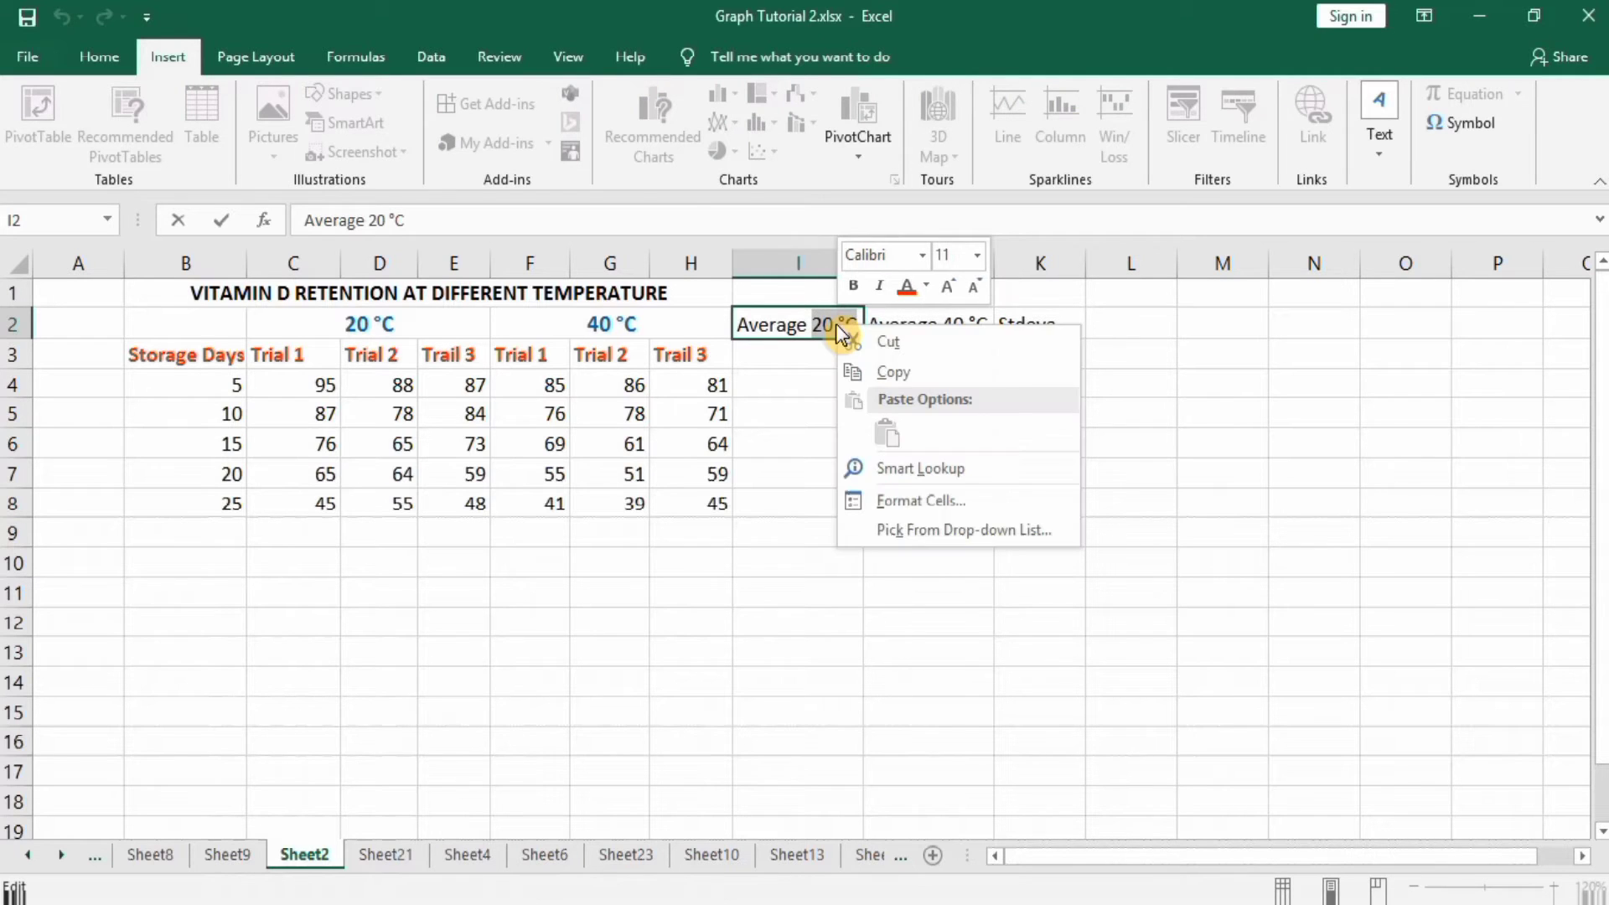
pyautogui.click(890, 371)
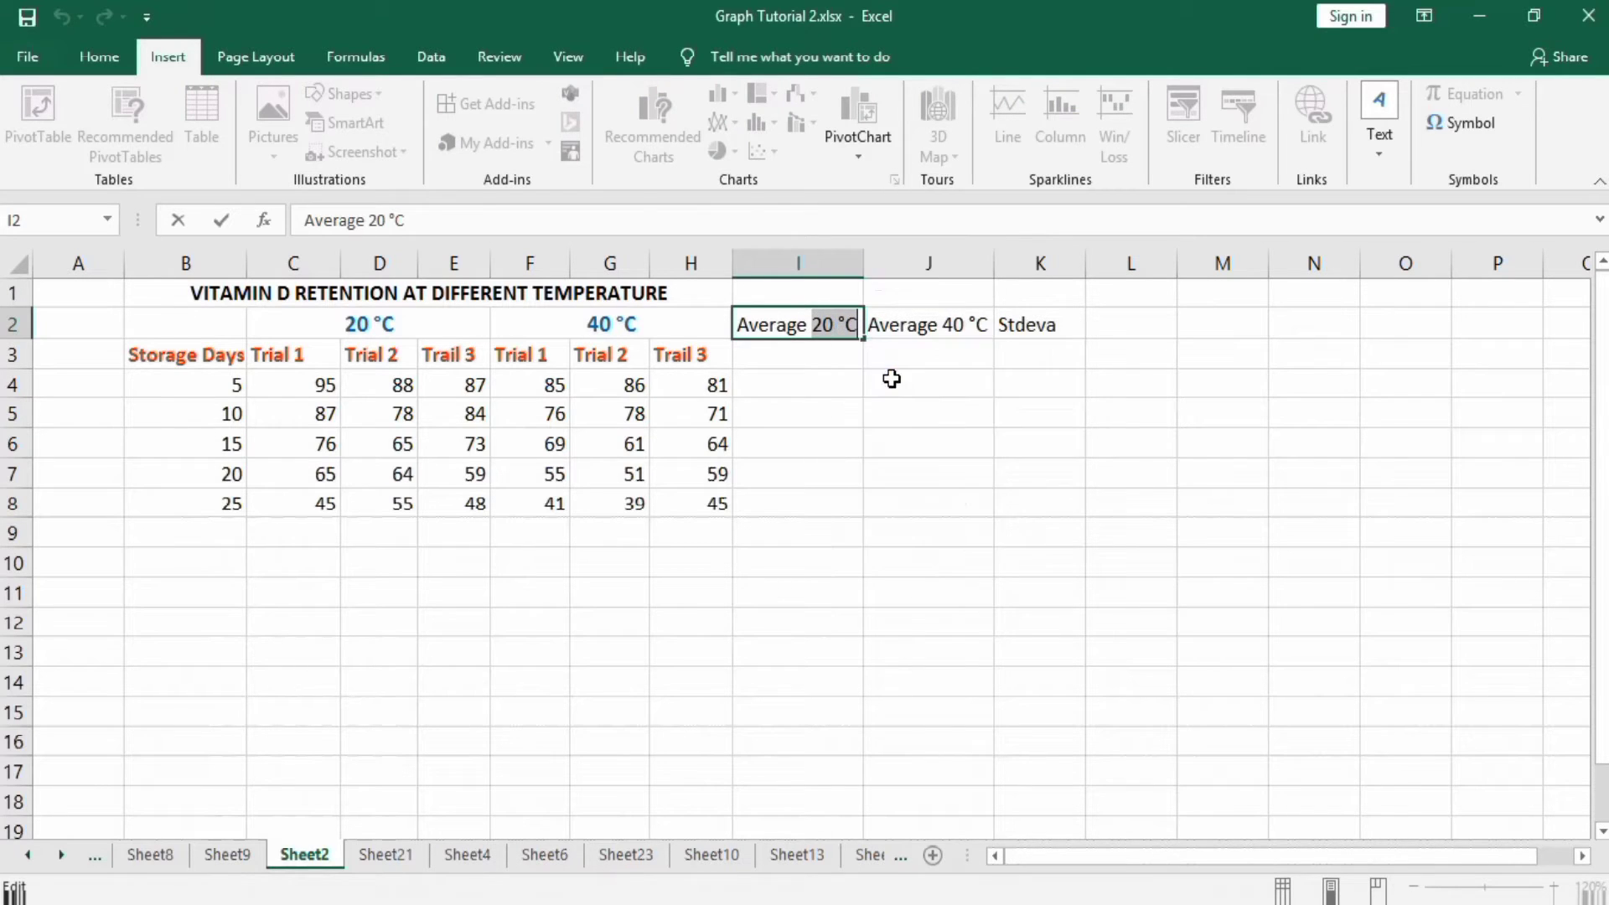
pyautogui.doubleClick(1068, 327)
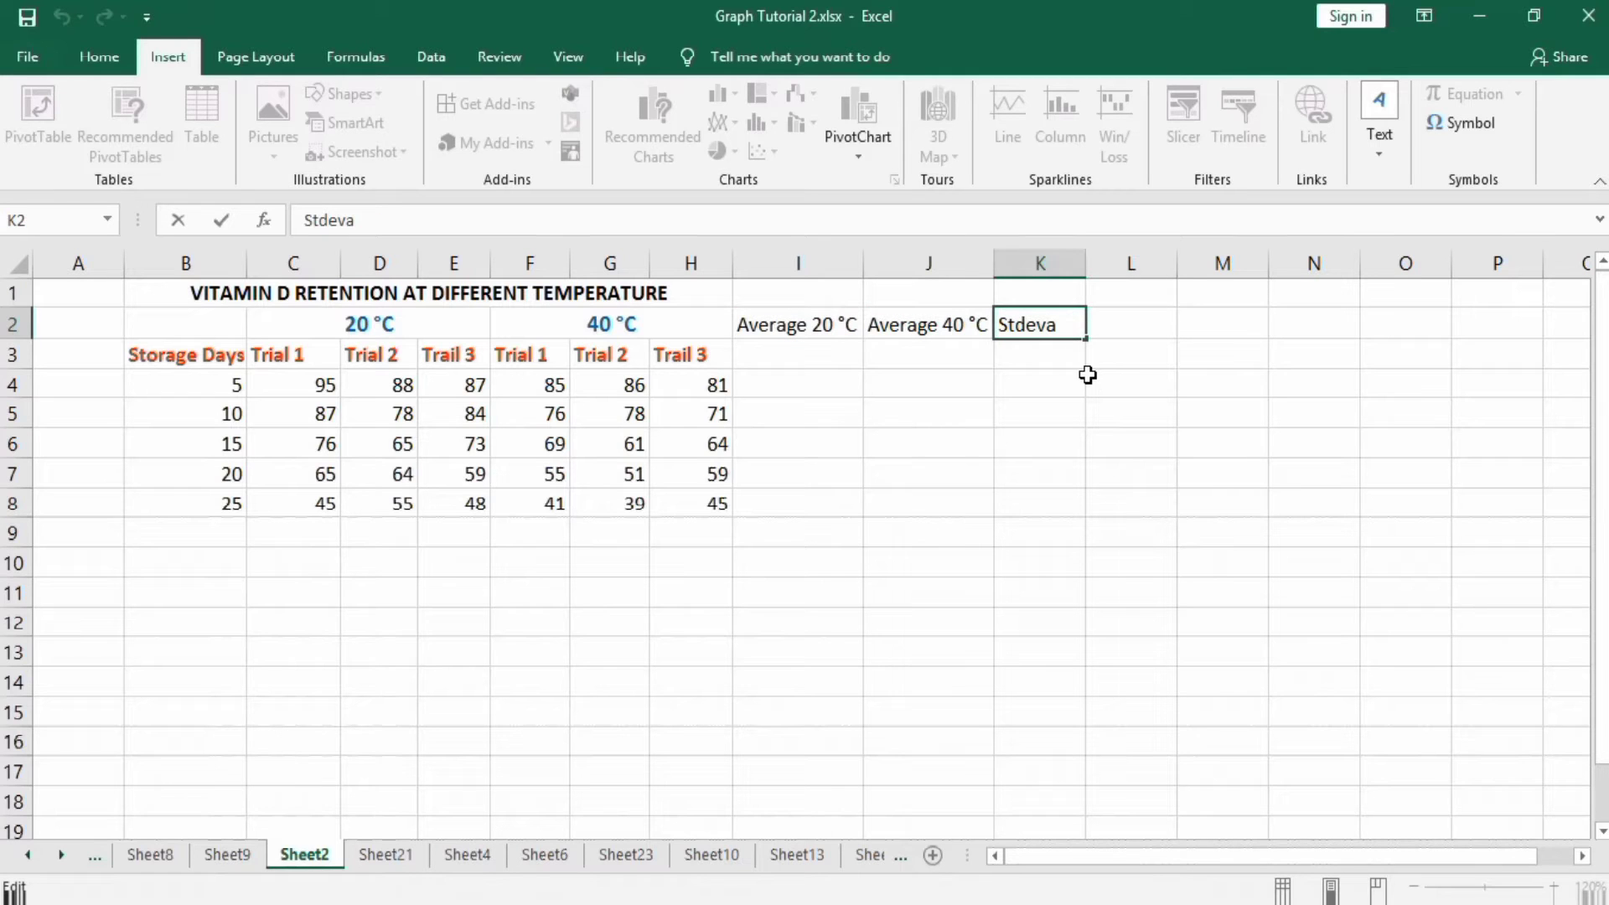
pyautogui.hotkey('ctrl', 'v')
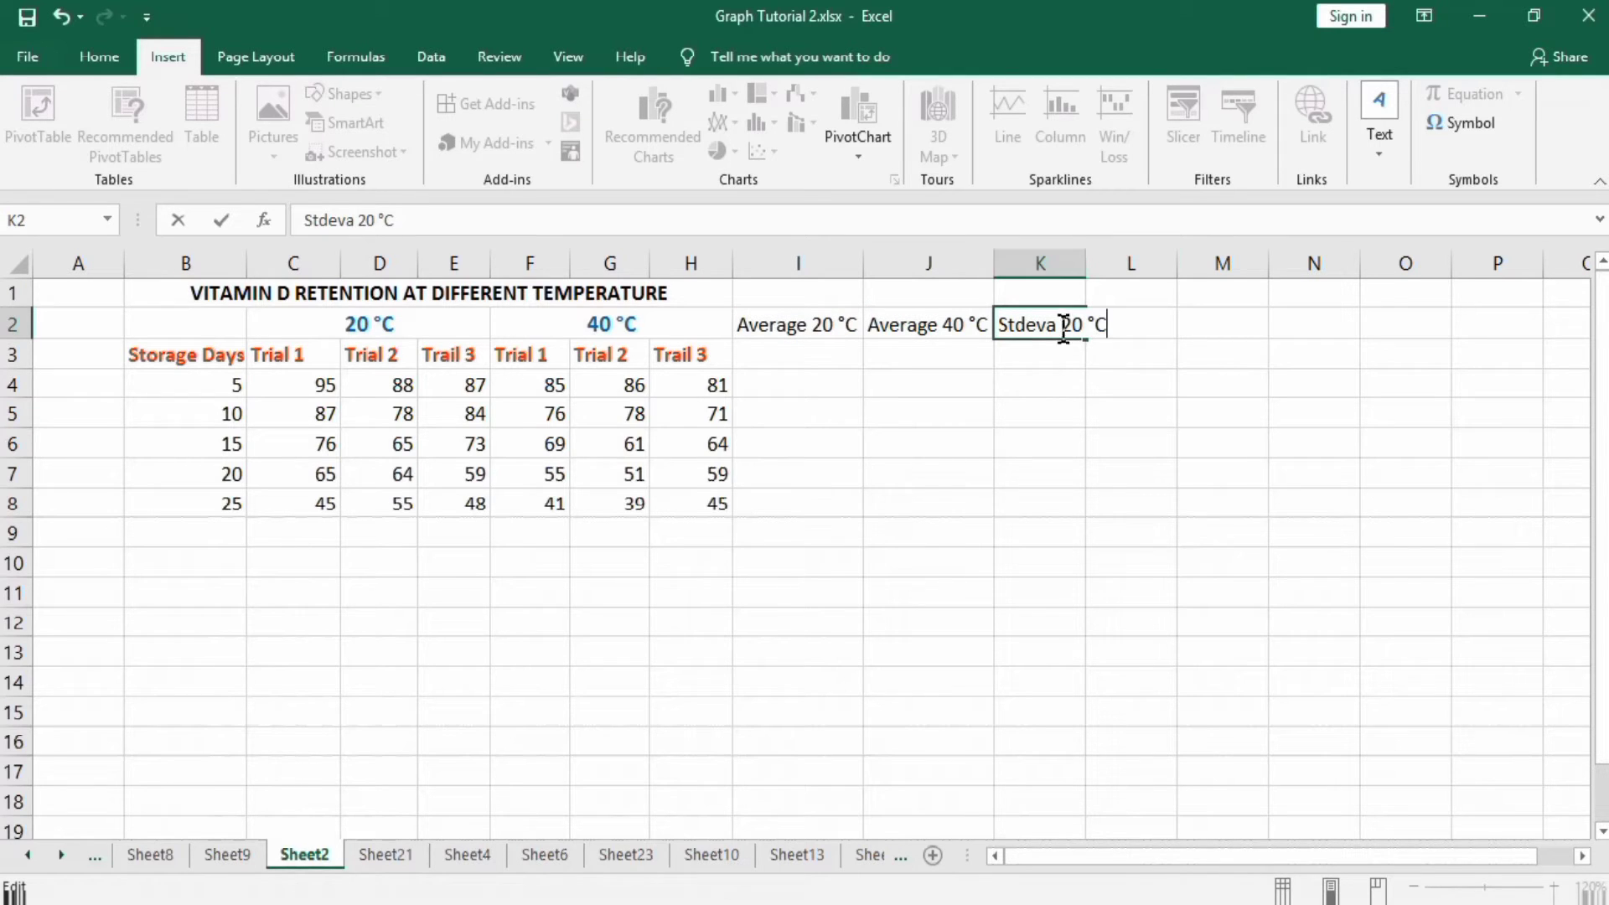
pyautogui.click(1045, 357)
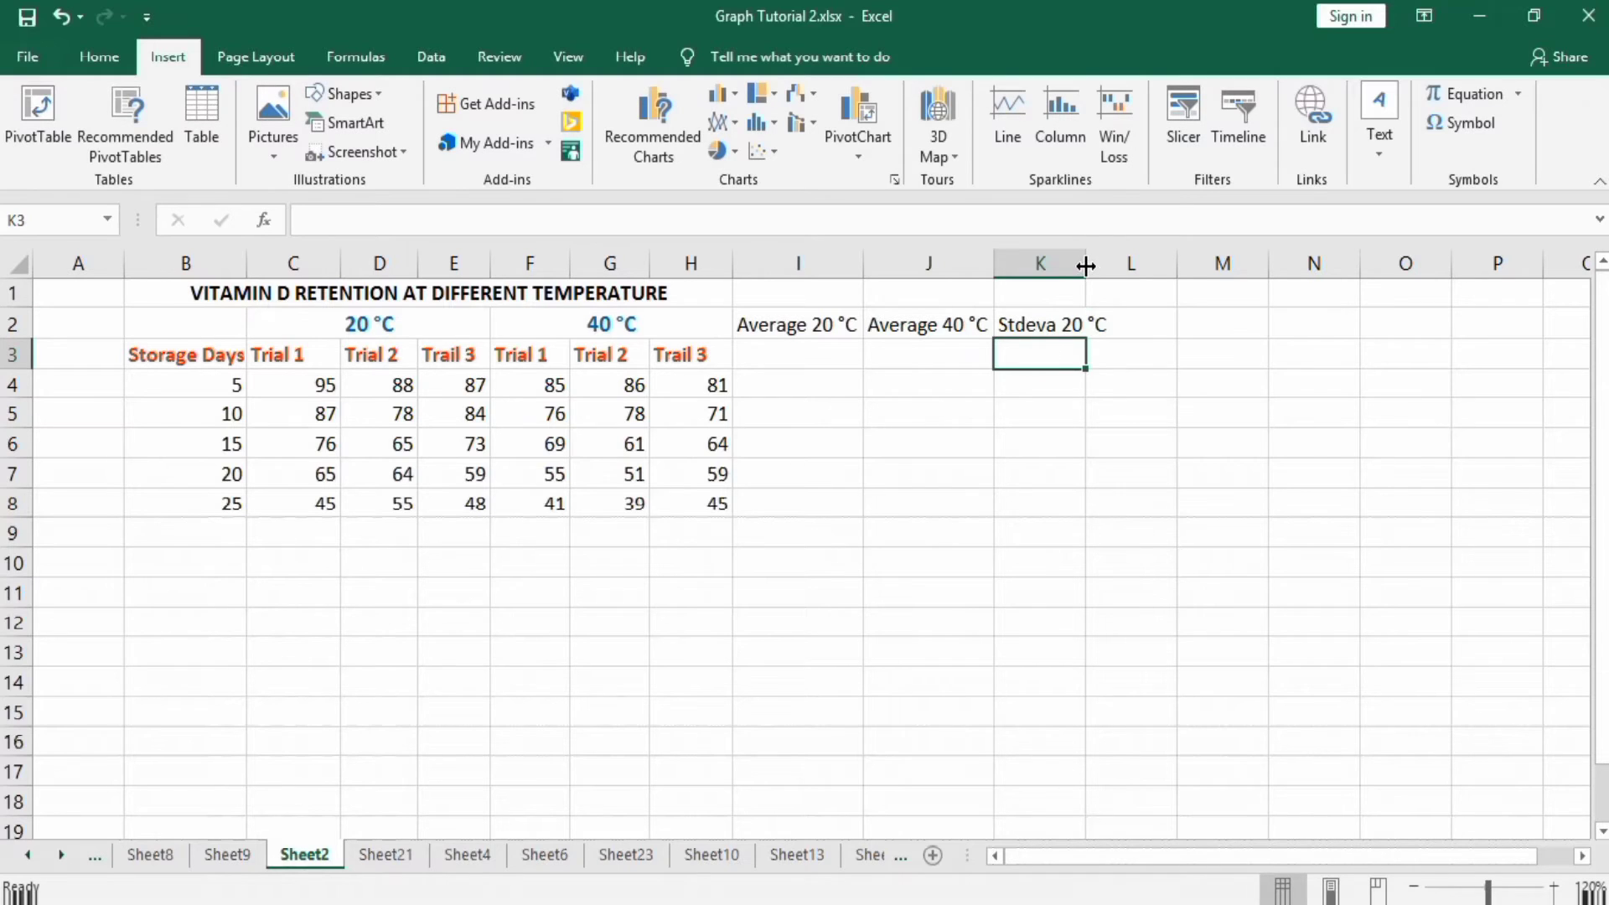
pyautogui.moveTo(1085, 264); pyautogui.dragTo(1115, 265)
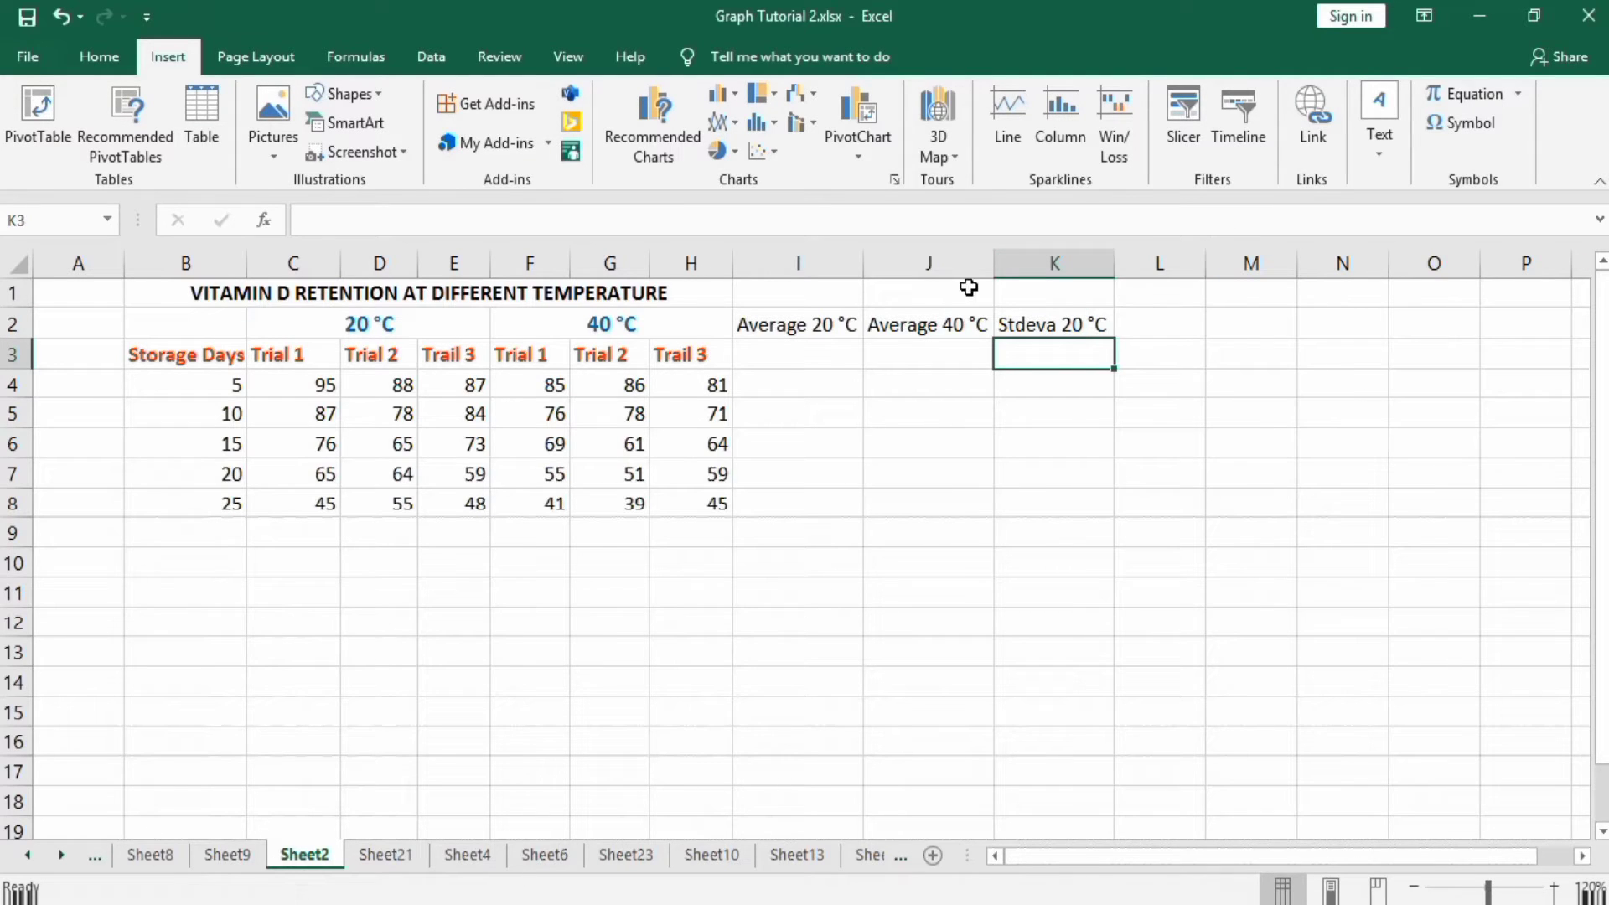
# Step: Copy the K2 heading to L2 and change the copy to "Stdeva 40 °C"
pyautogui.click(1010, 321)
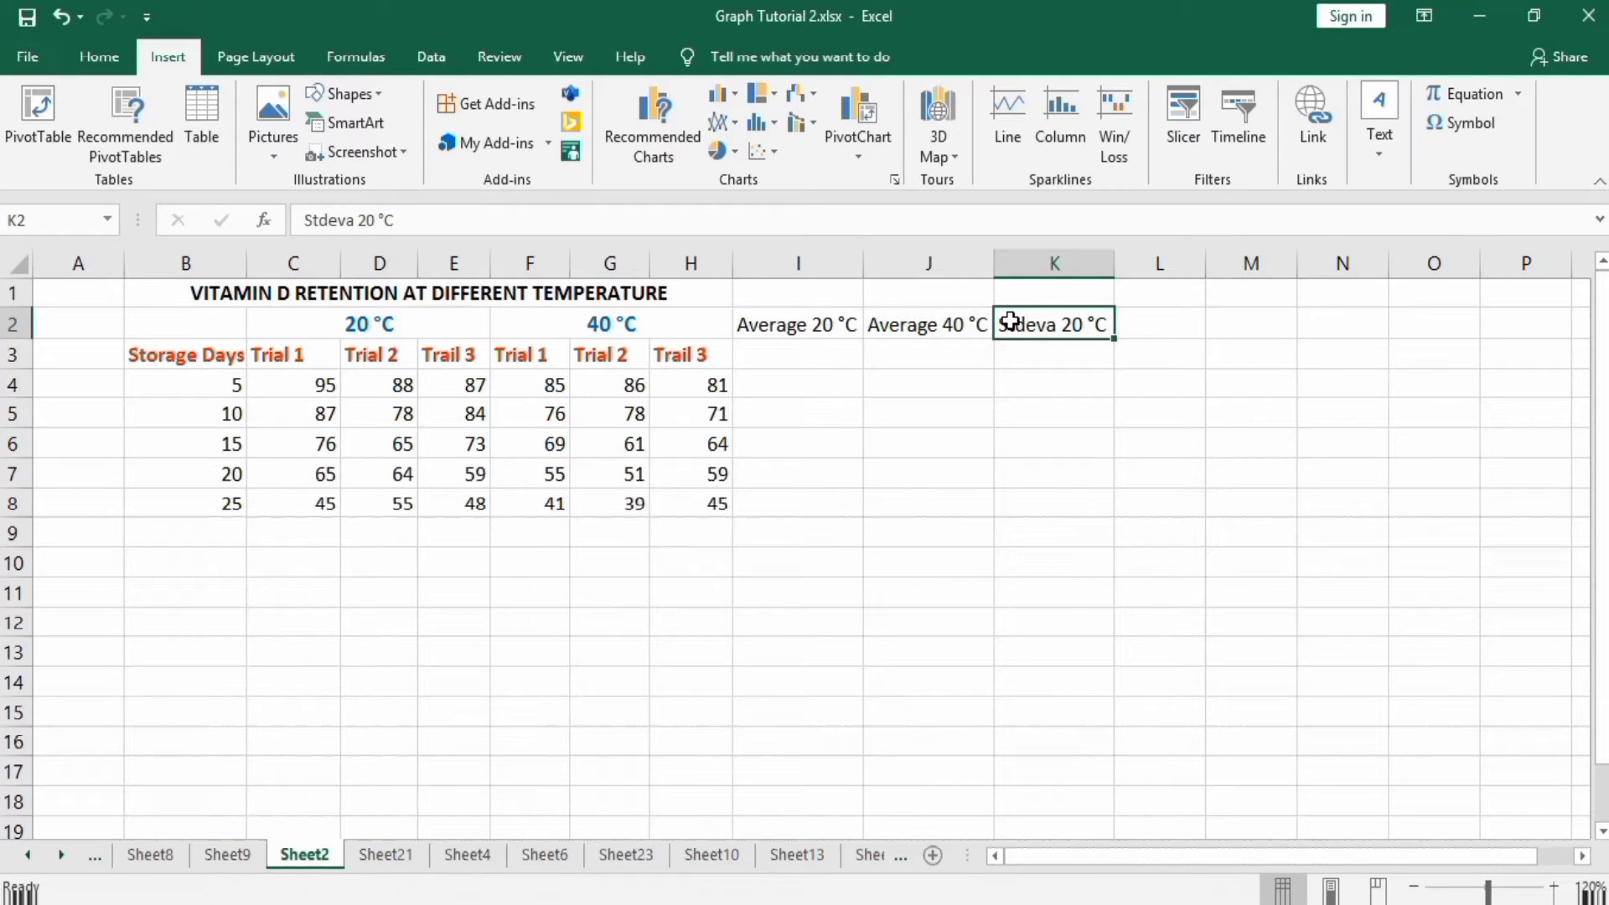
pyautogui.rightClick(1010, 321)
pyautogui.click(1061, 370)
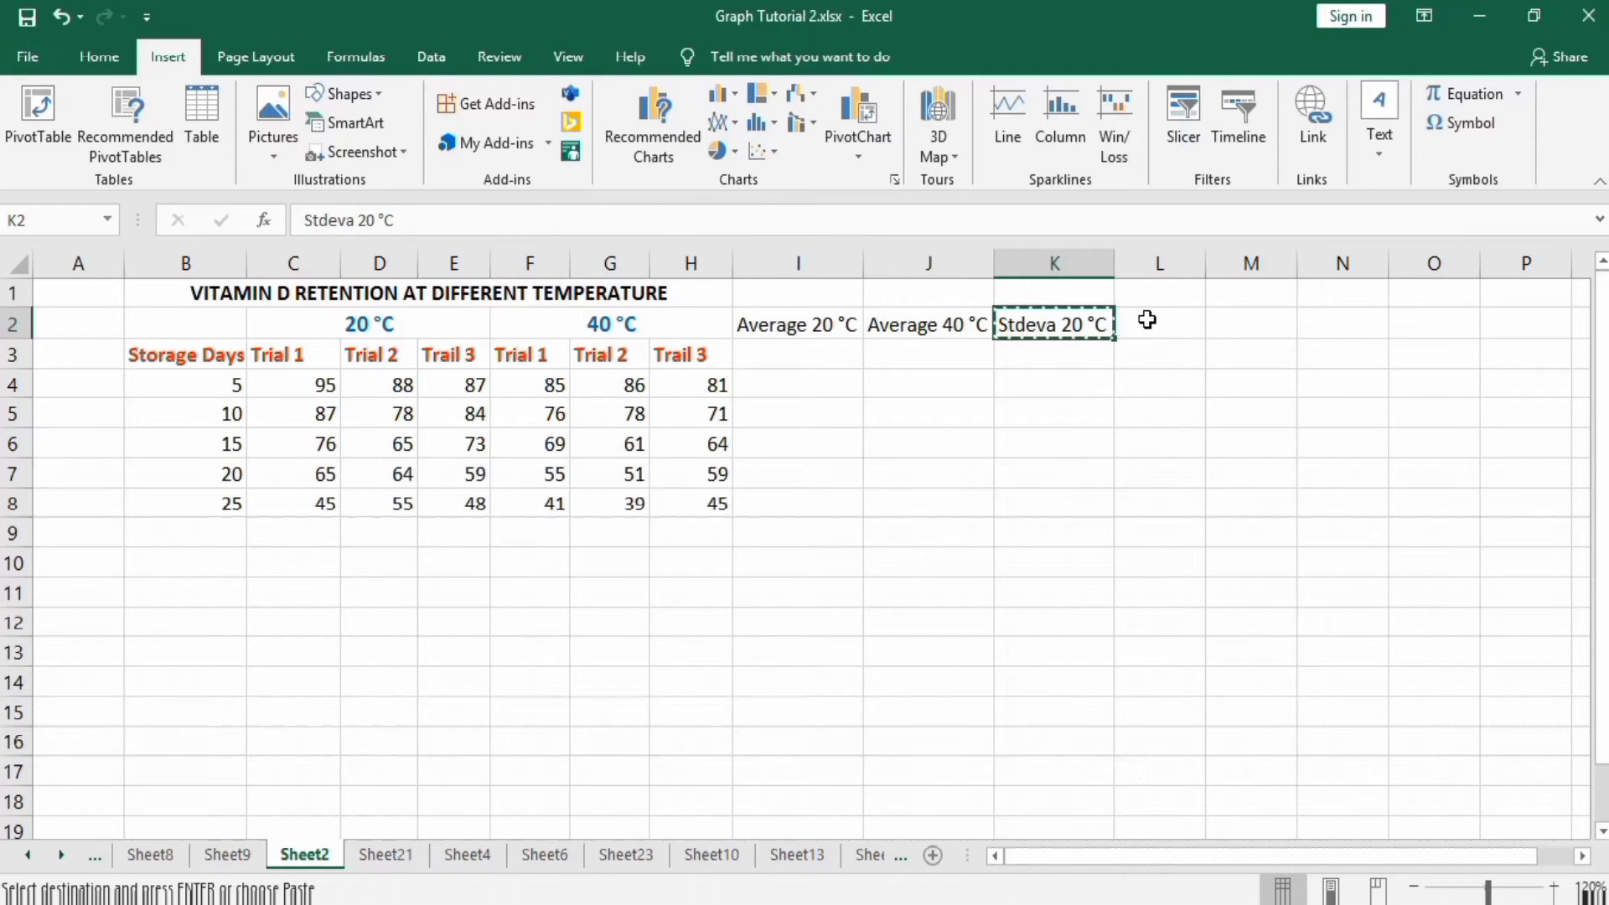
pyautogui.click(1147, 321)
pyautogui.hotkey('ctrl', 'v')
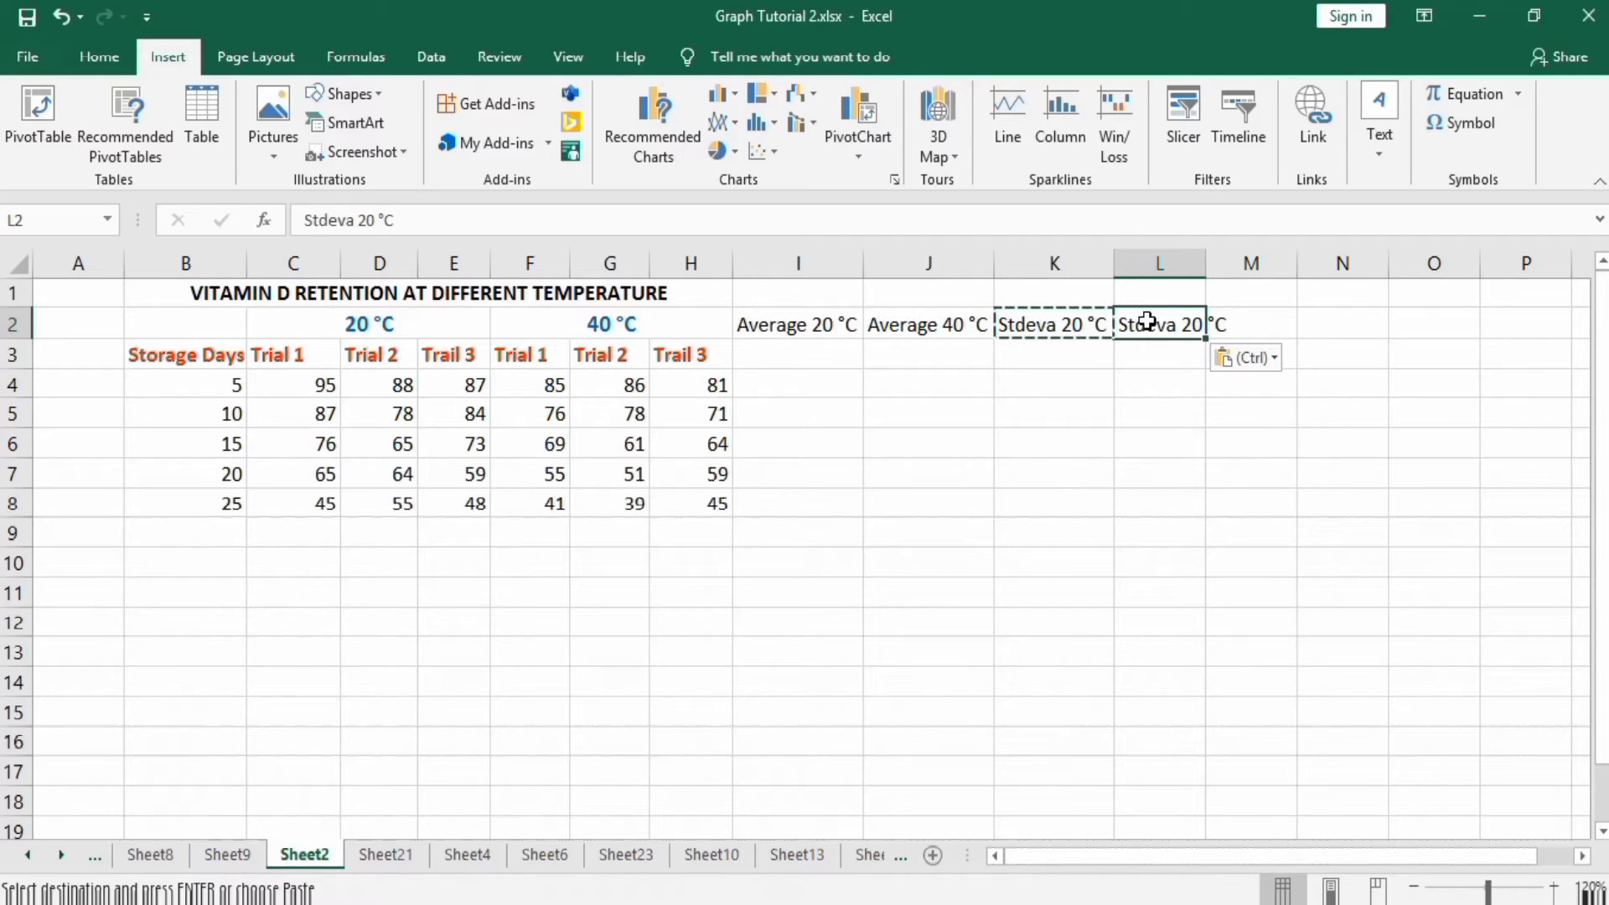
pyautogui.doubleClick(1193, 327)
pyautogui.press('BackSpace')
pyautogui.write('4')
pyautogui.click(1163, 356)
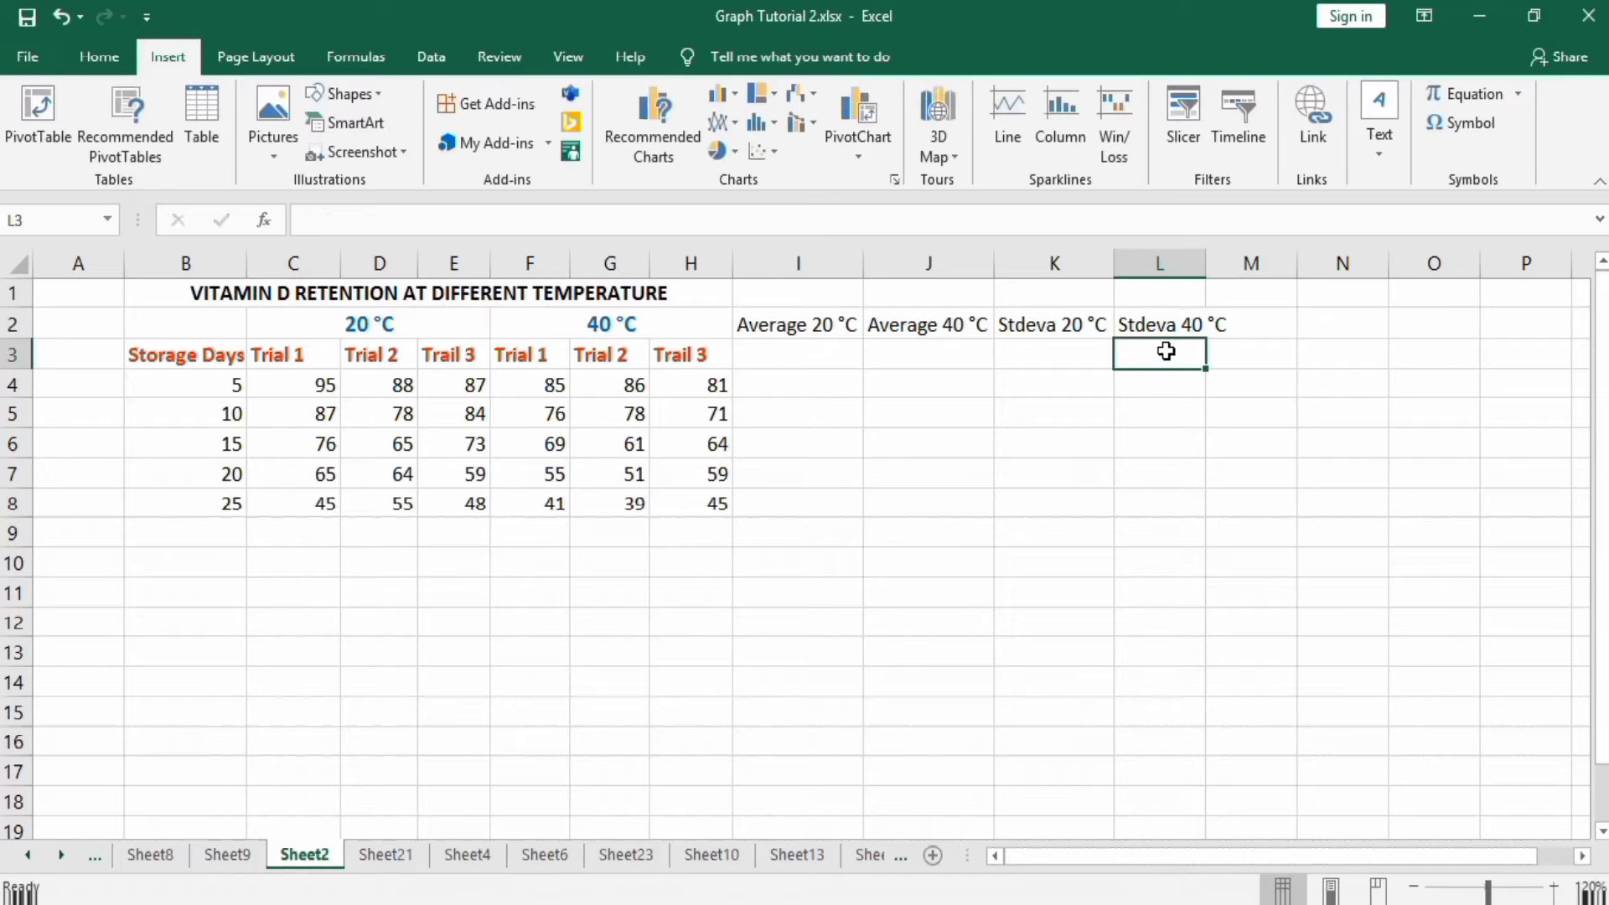
# Step: Fit column L to its heading and move the four headings in I2:L2 down to row 3
pyautogui.doubleClick(1205, 259)
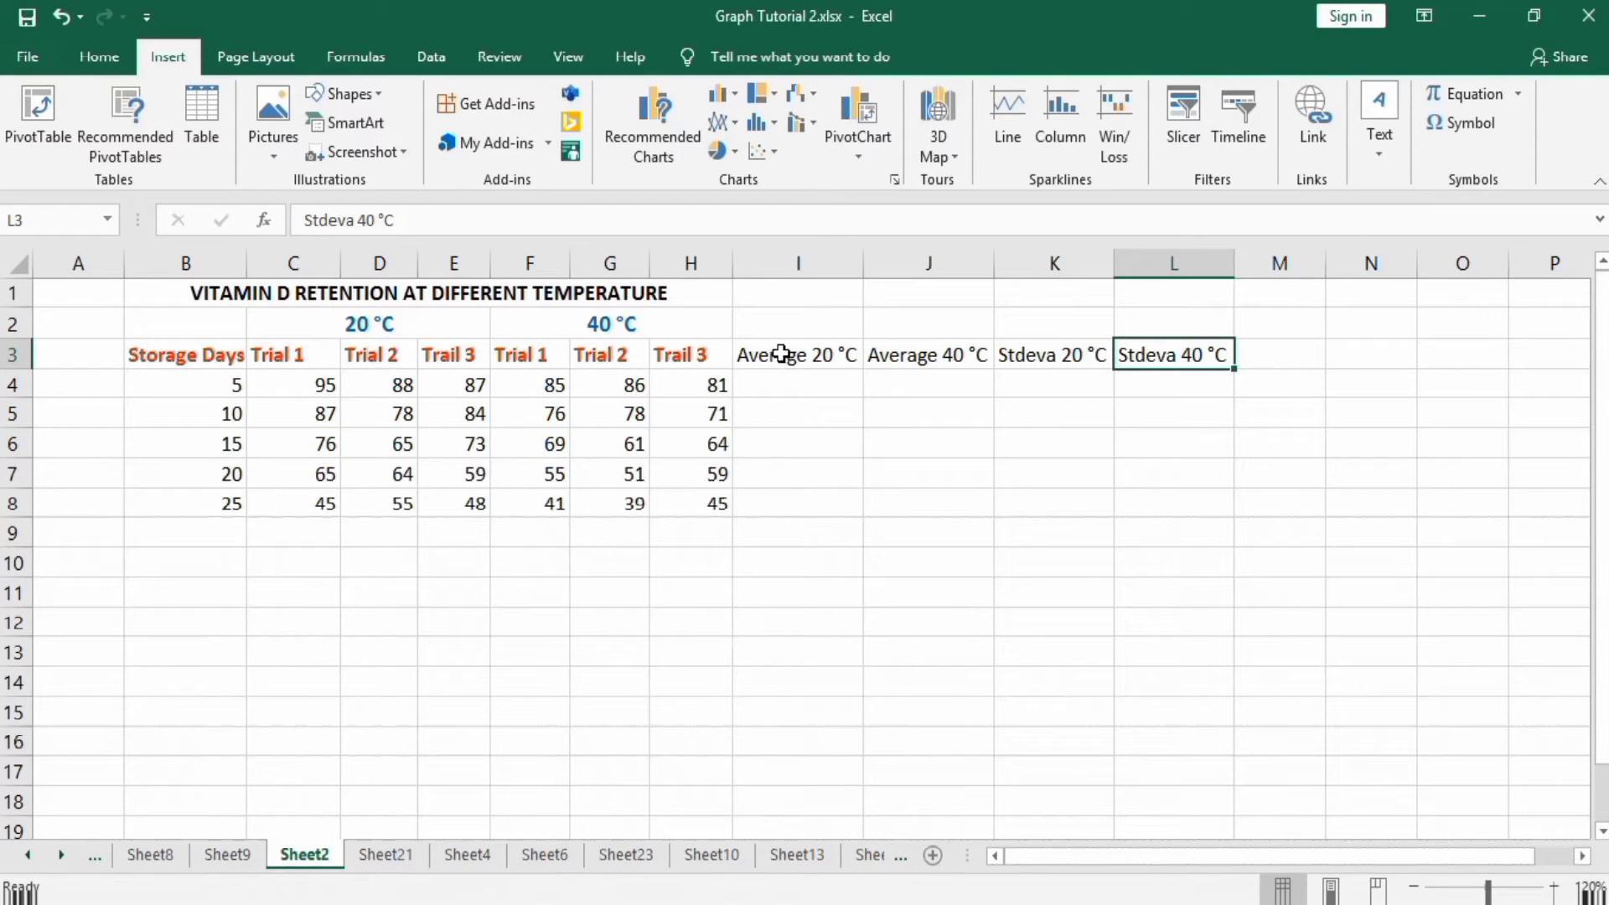
pyautogui.click(785, 383)
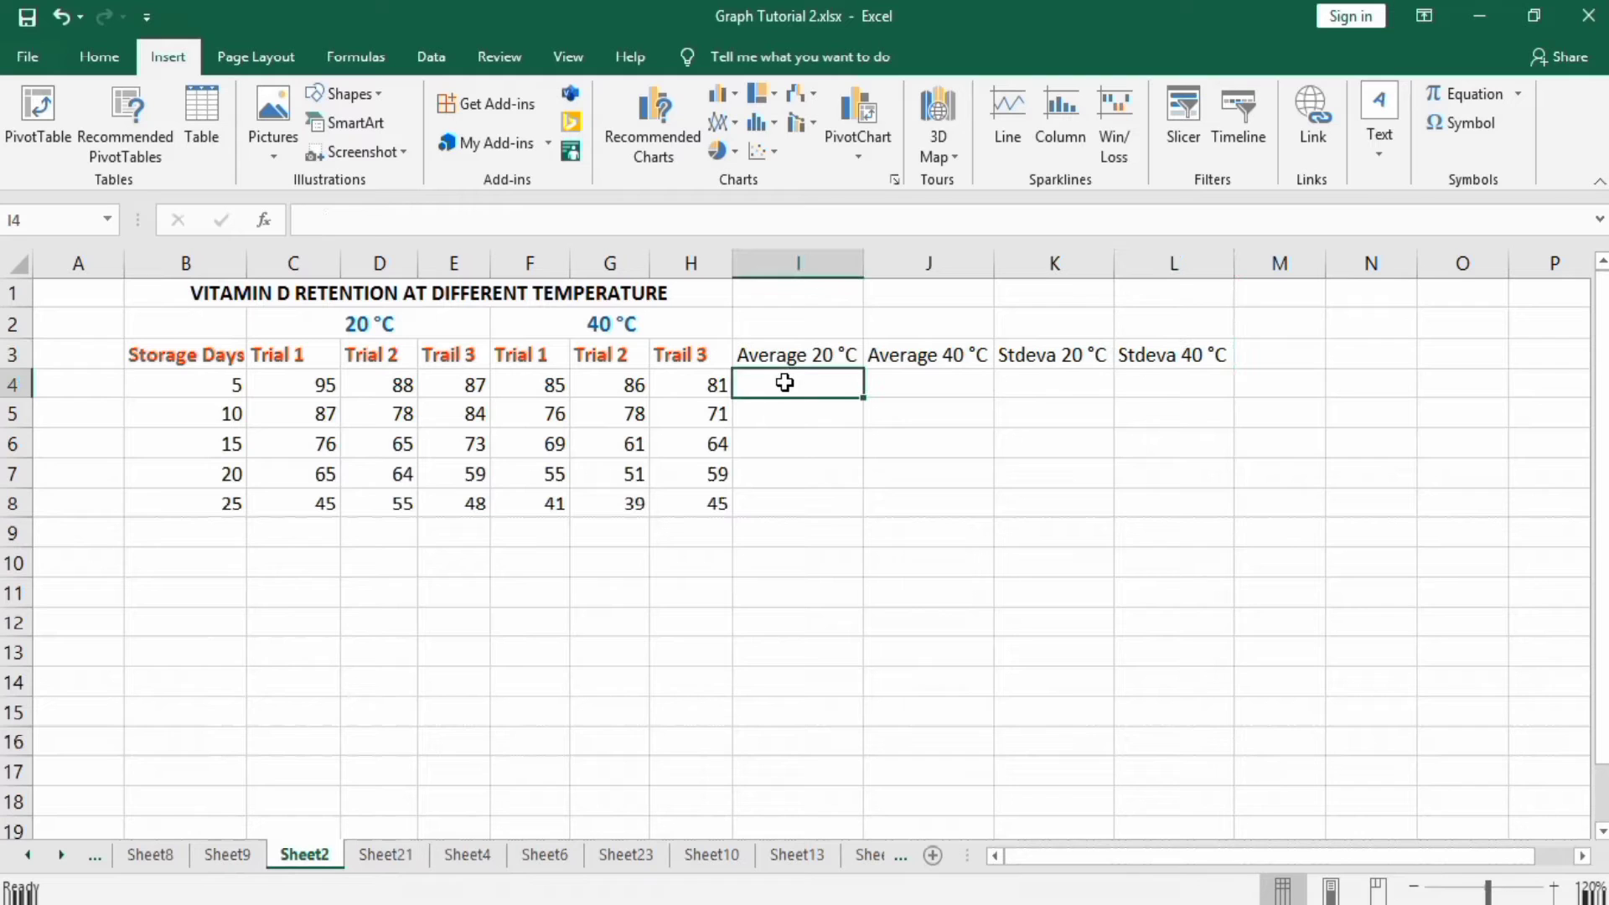
# Step: Calculate the 20 °C average in I4 with =AVERAGE(C4:E4) and fill the formula down through I8
pyautogui.write('=')
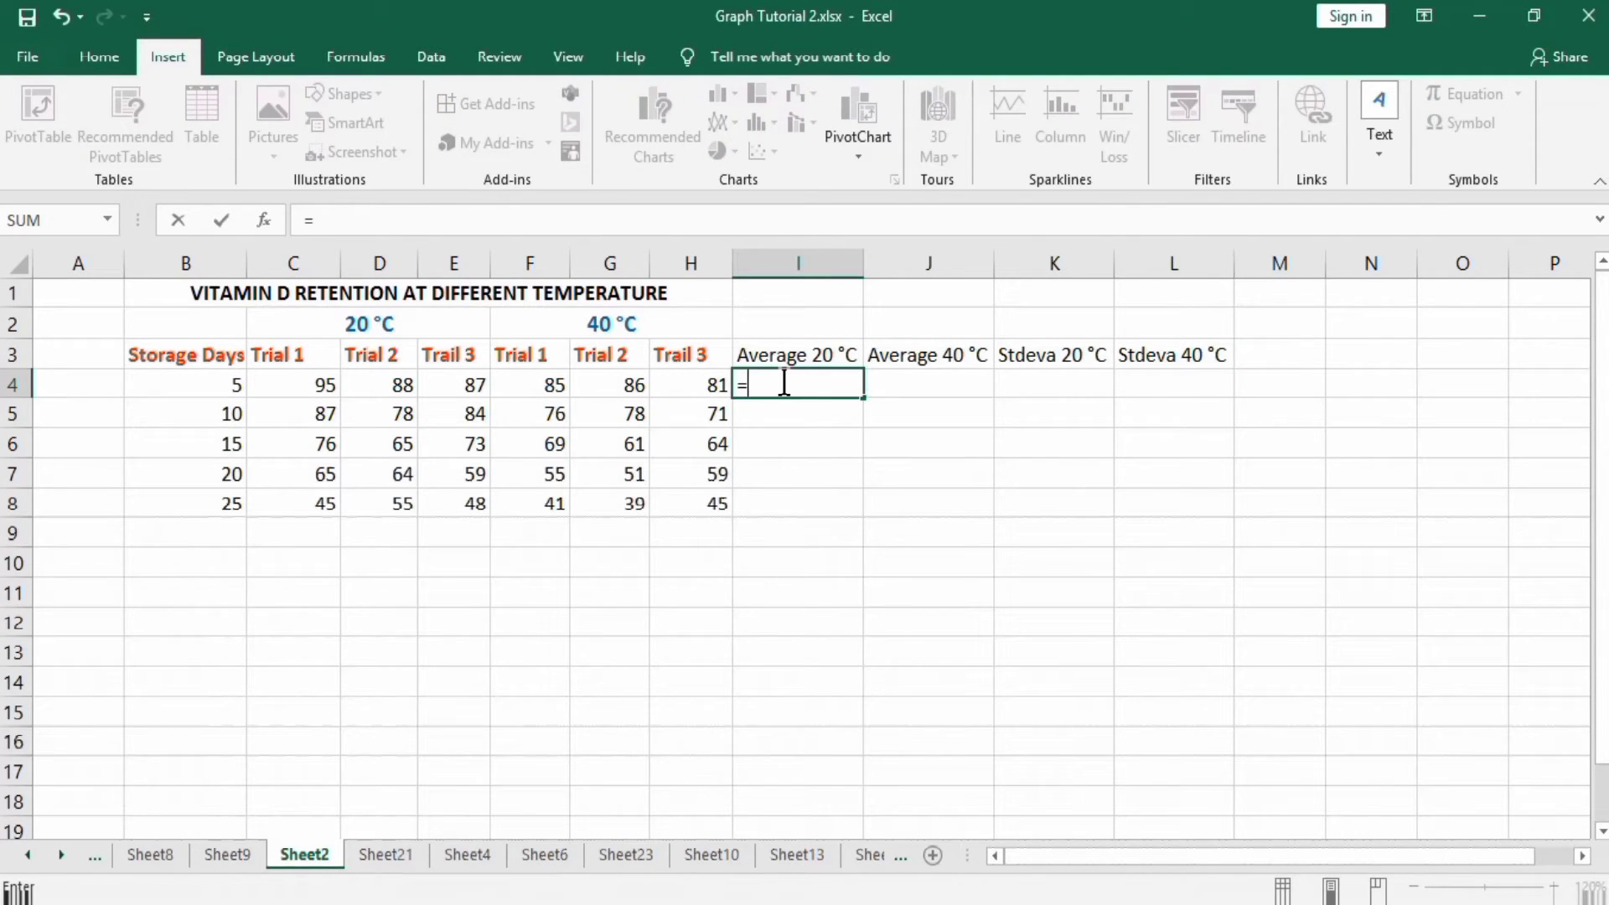
pyautogui.write('aver')
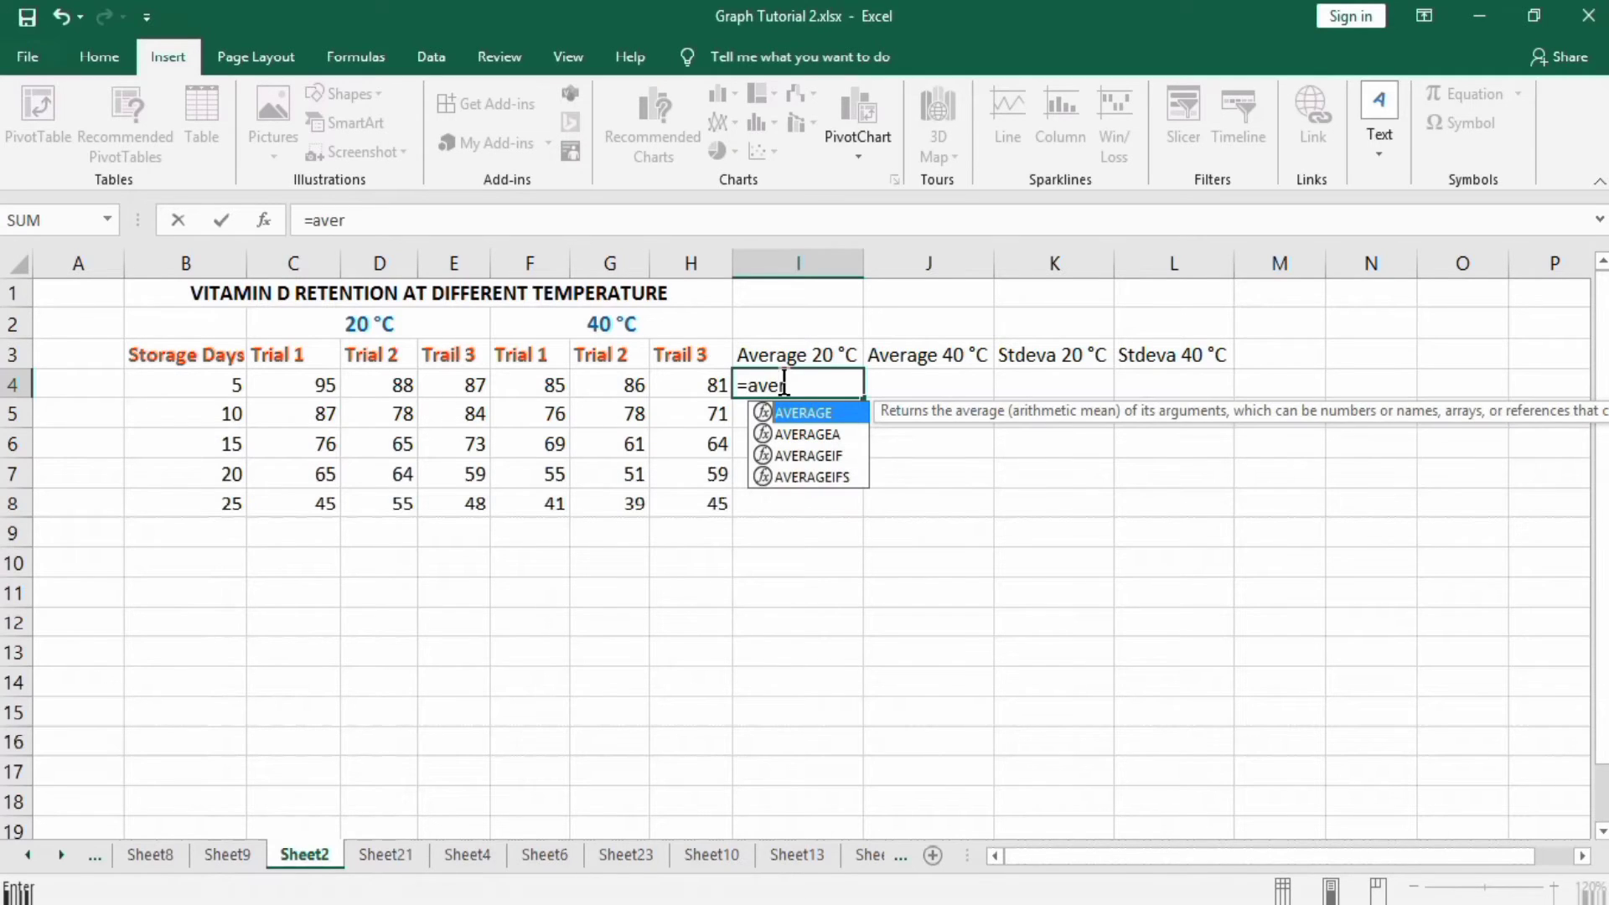
pyautogui.write('age(')
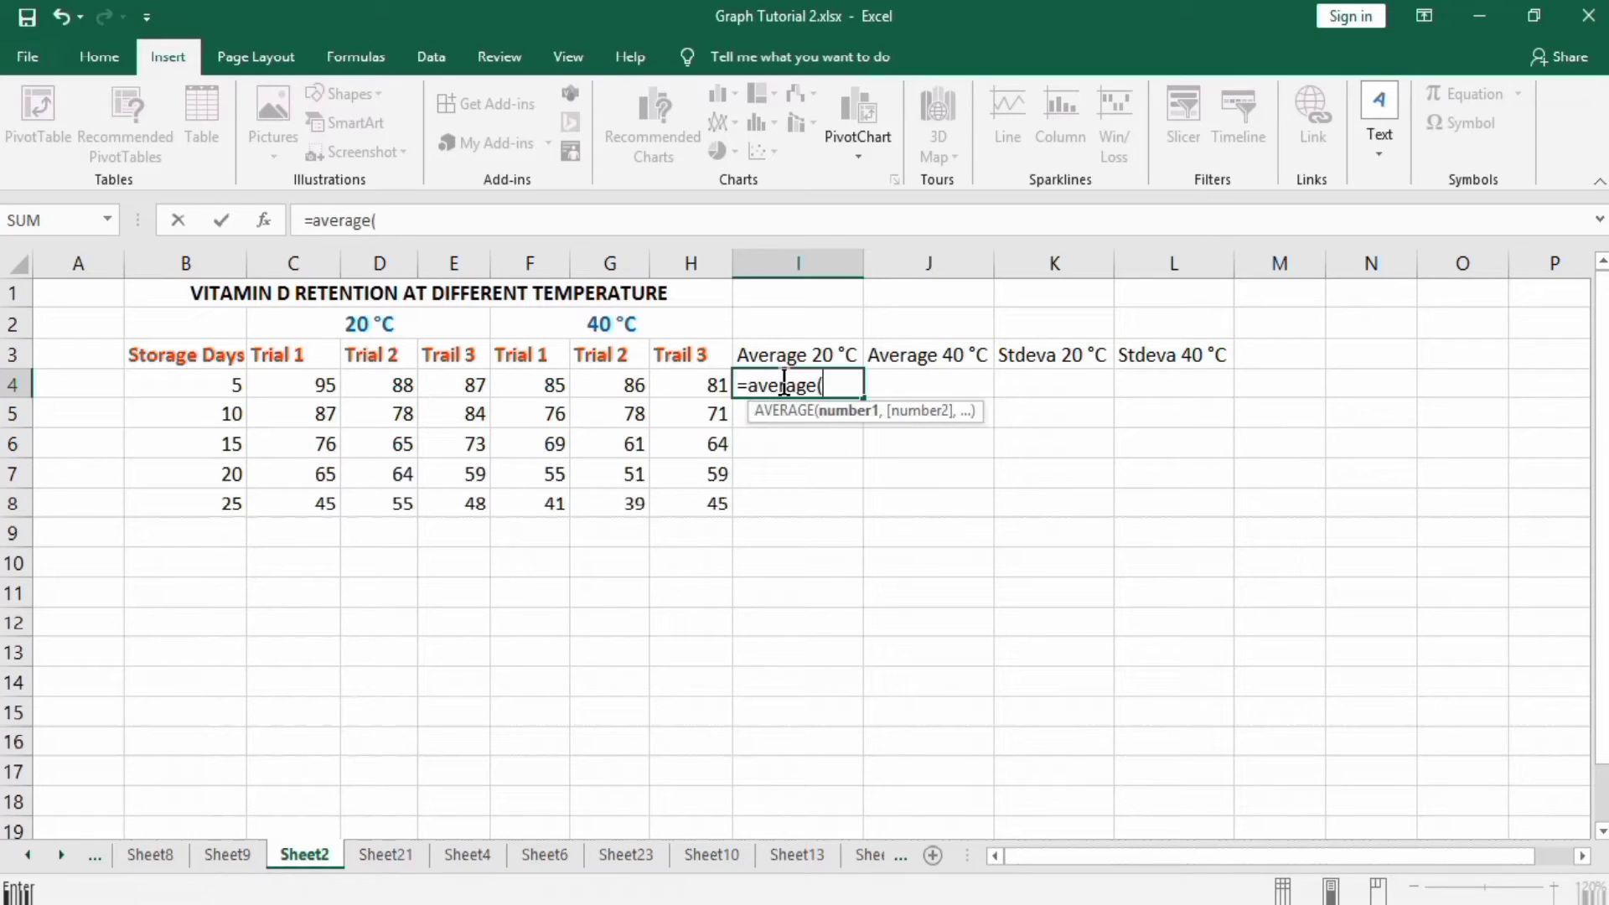
pyautogui.write(')')
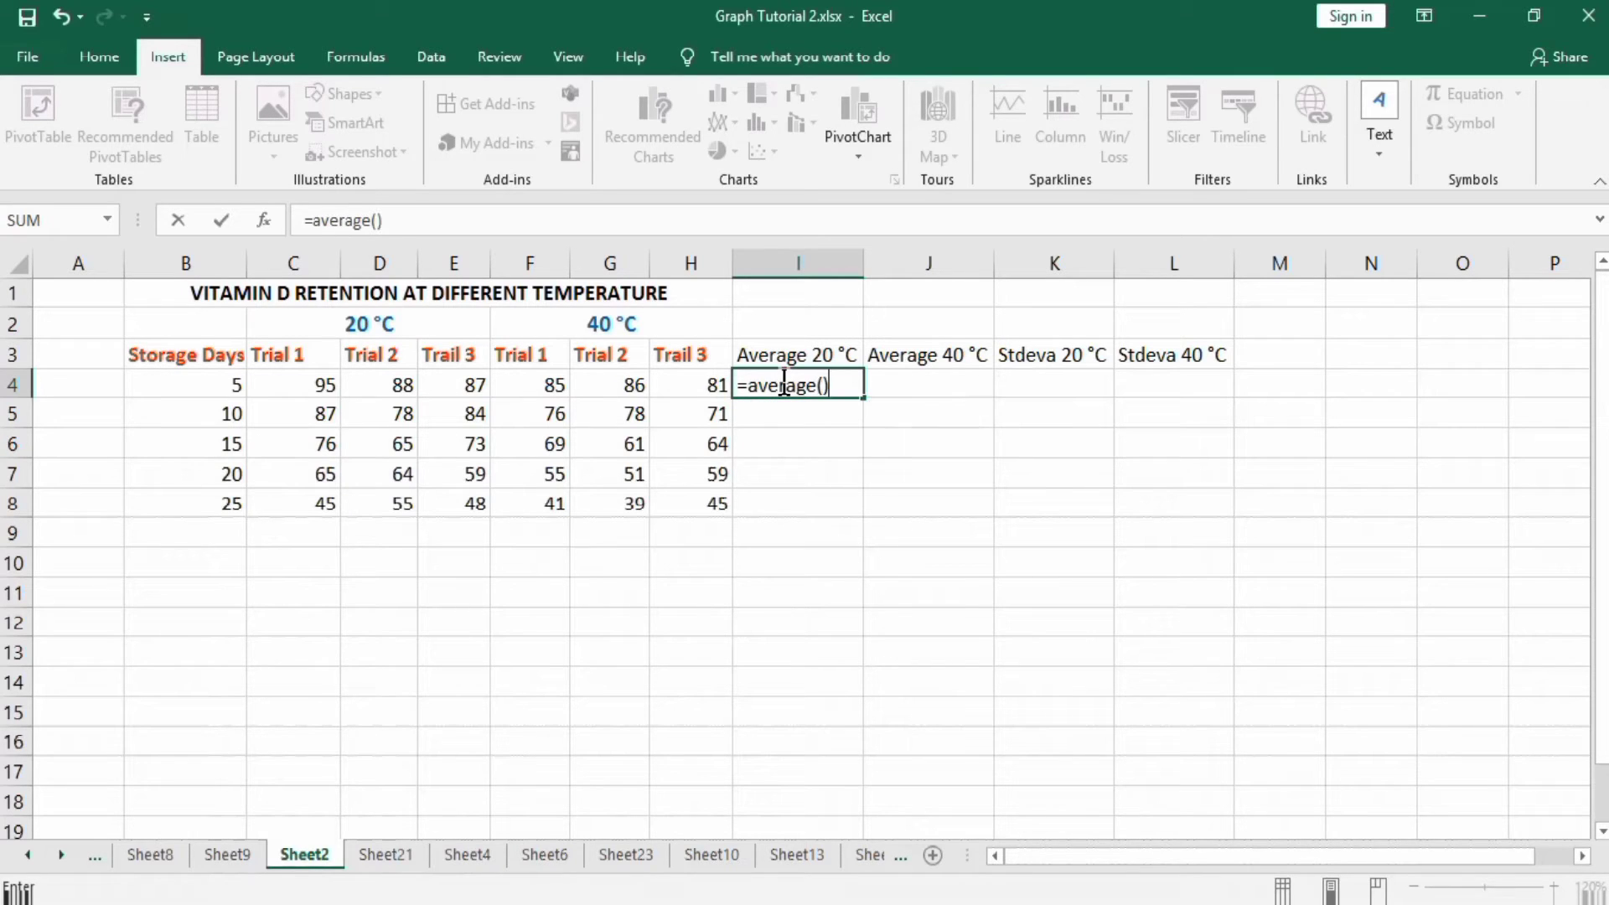
pyautogui.click(820, 501)
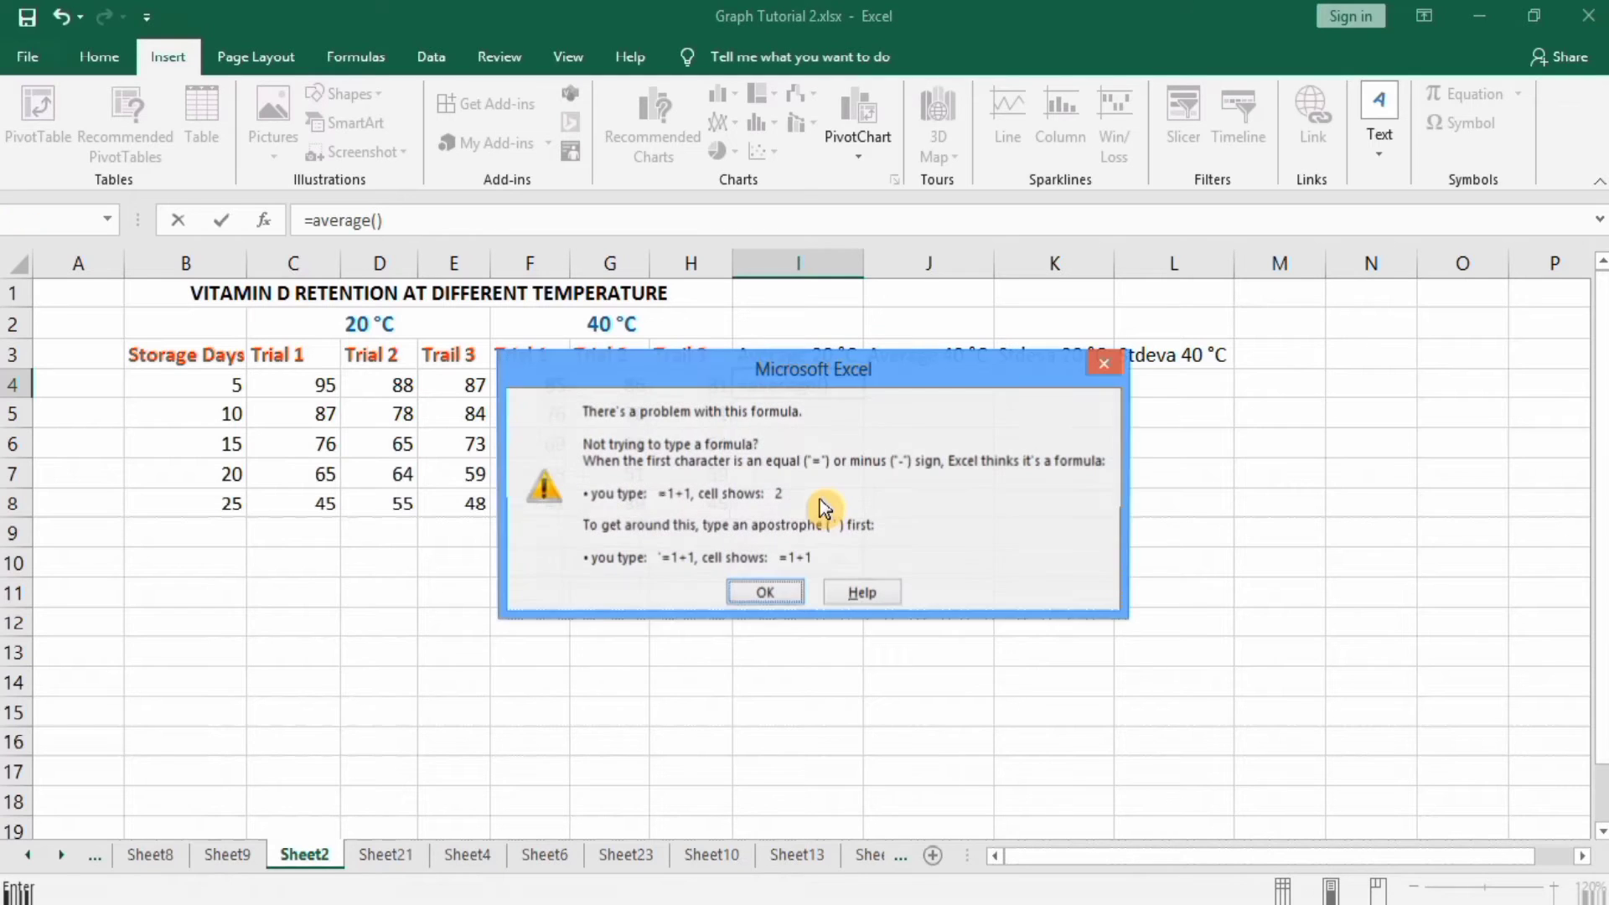
pyautogui.click(1104, 364)
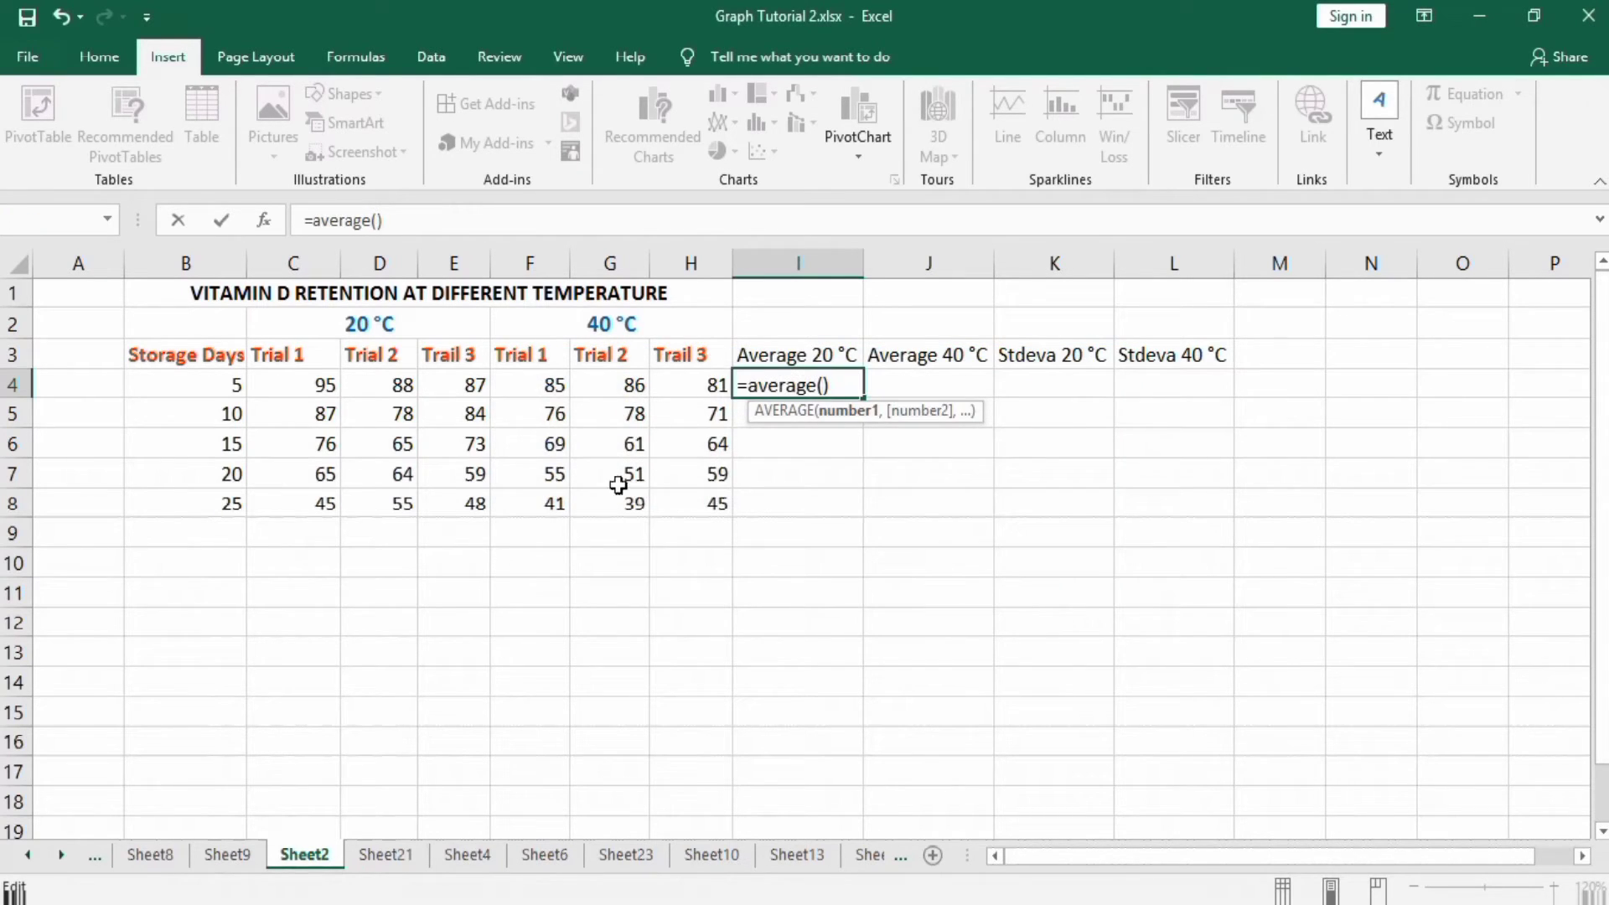
pyautogui.click(287, 384)
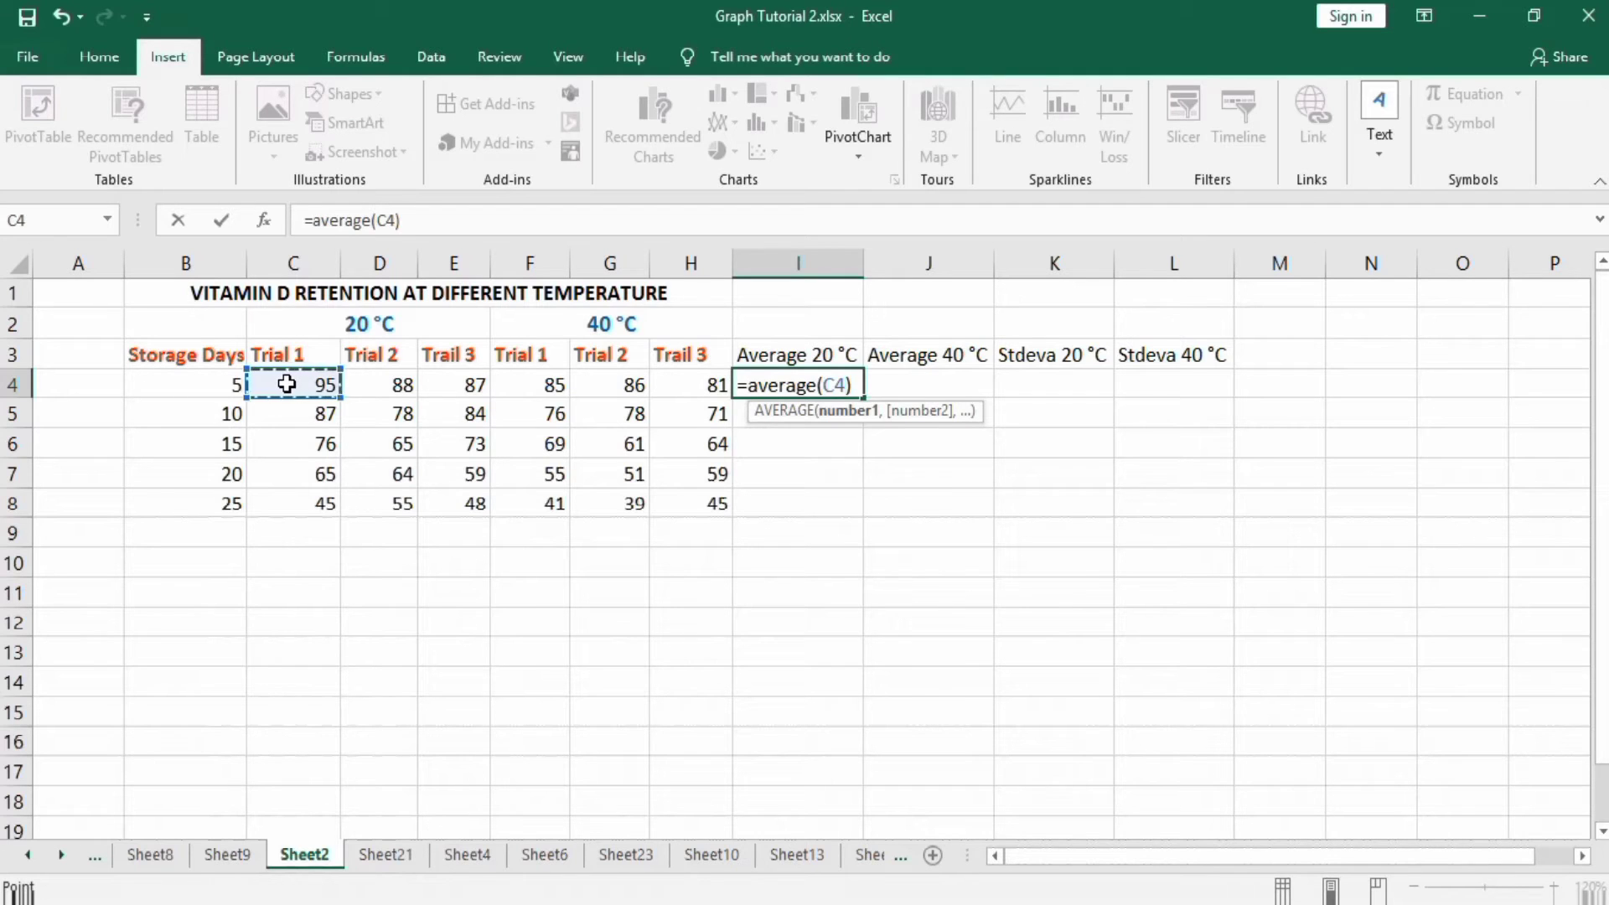
pyautogui.moveTo(287, 384); pyautogui.dragTo(430, 380)
pyautogui.moveTo(441, 384); pyautogui.dragTo(442, 384)
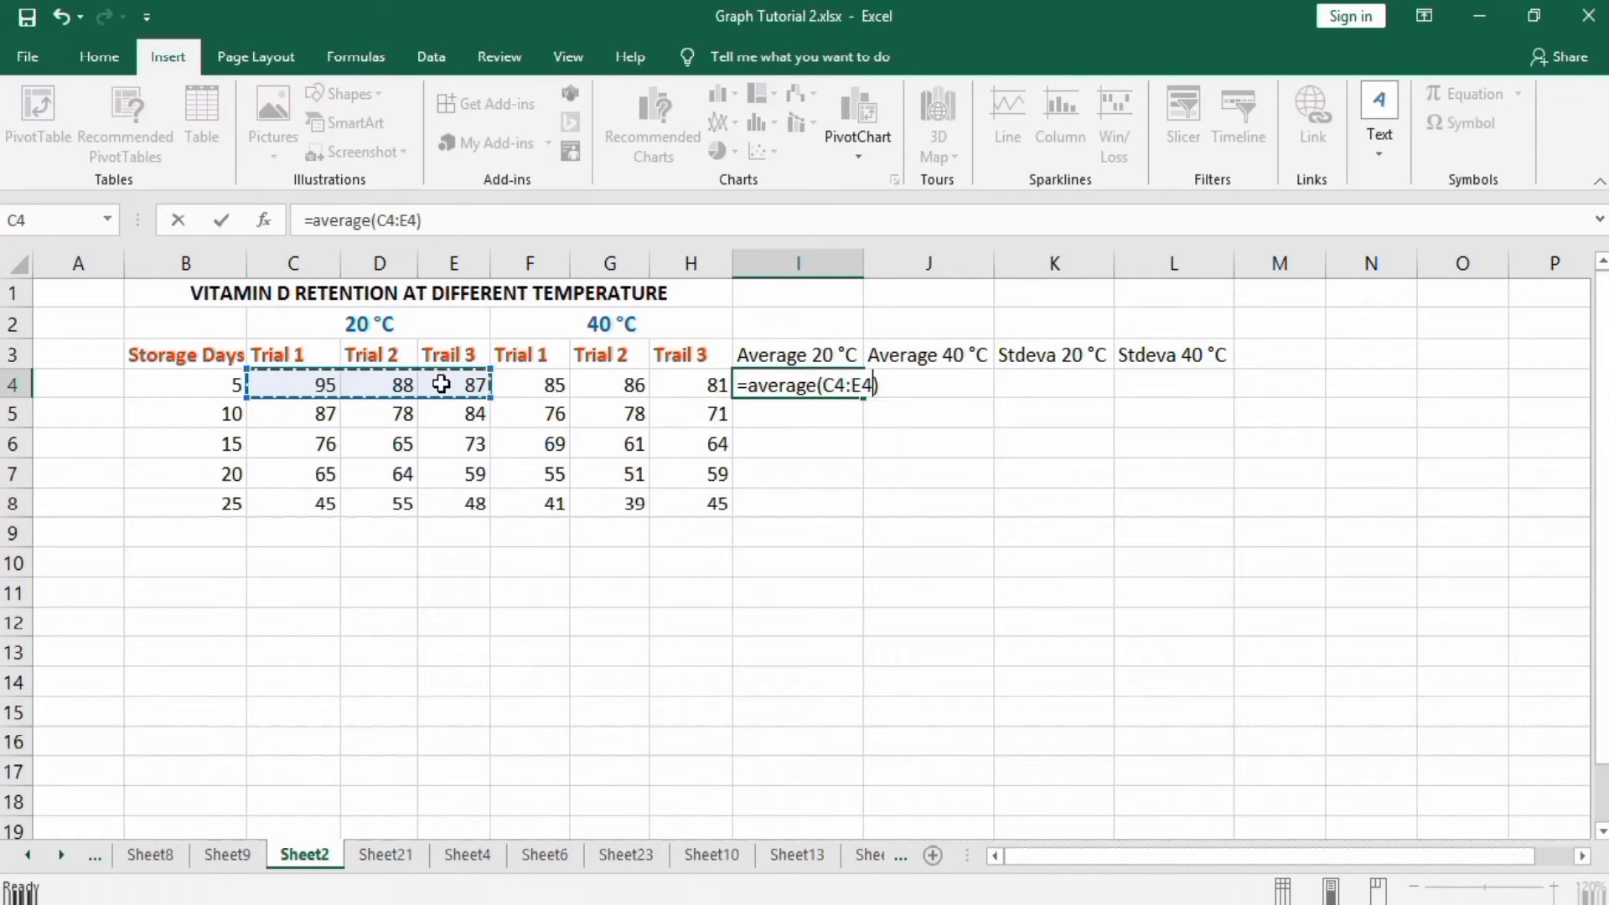
pyautogui.press('Return')
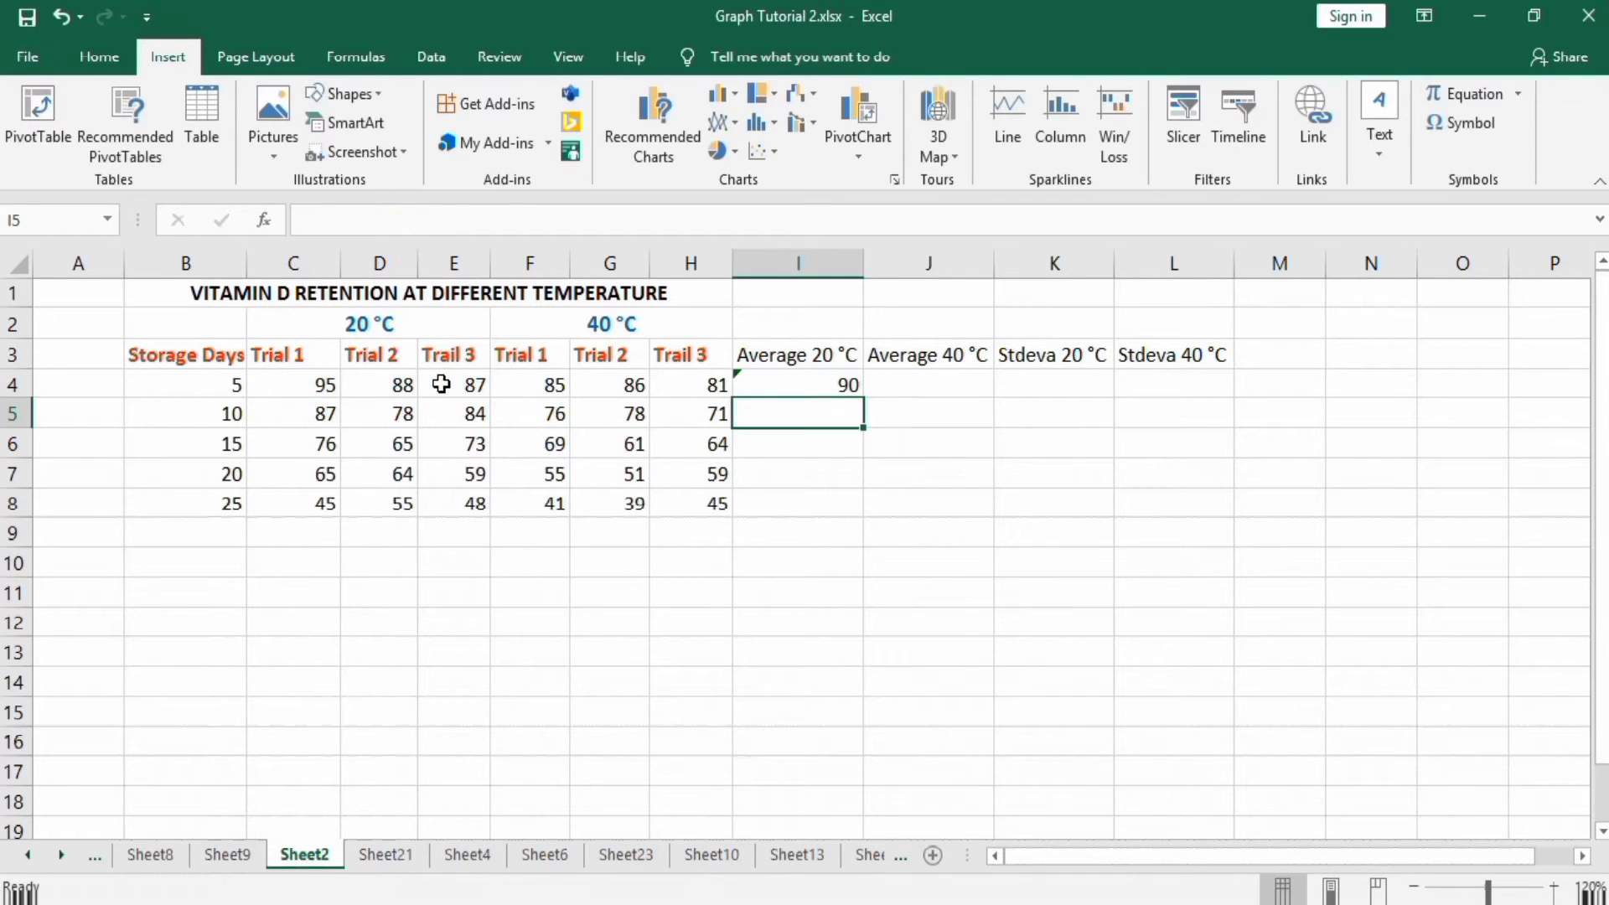
pyautogui.click(821, 387)
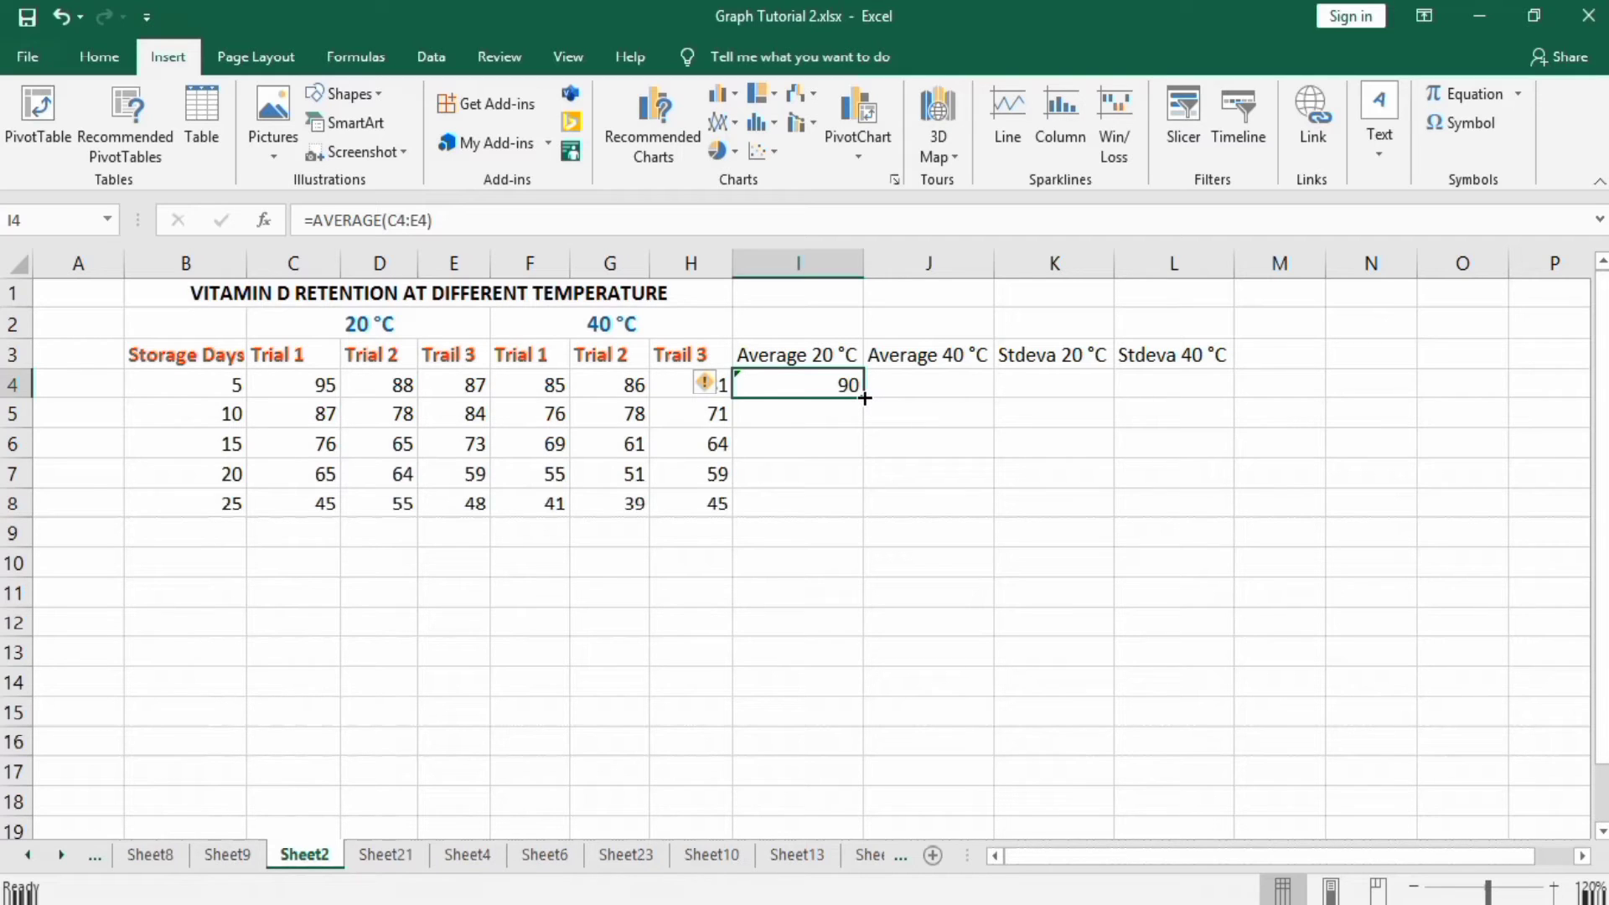
pyautogui.moveTo(864, 398); pyautogui.dragTo(858, 507)
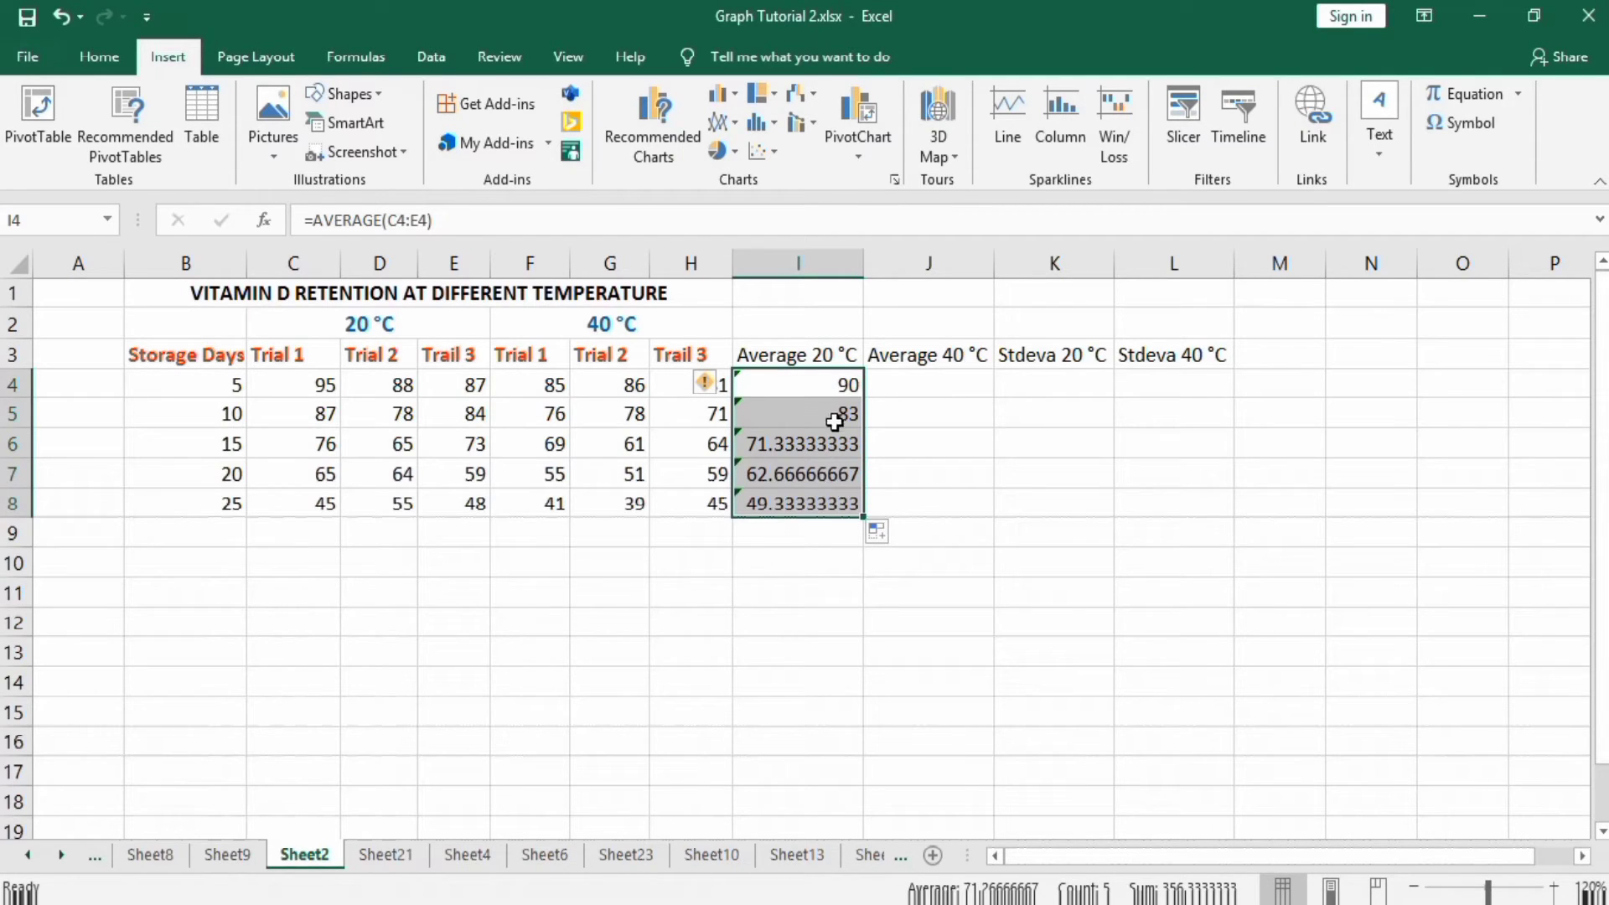
# Step: Calculate the 40 °C average in J4 with =AVERAGE(F4:H4) and fill the formula down through J8
pyautogui.click(930, 377)
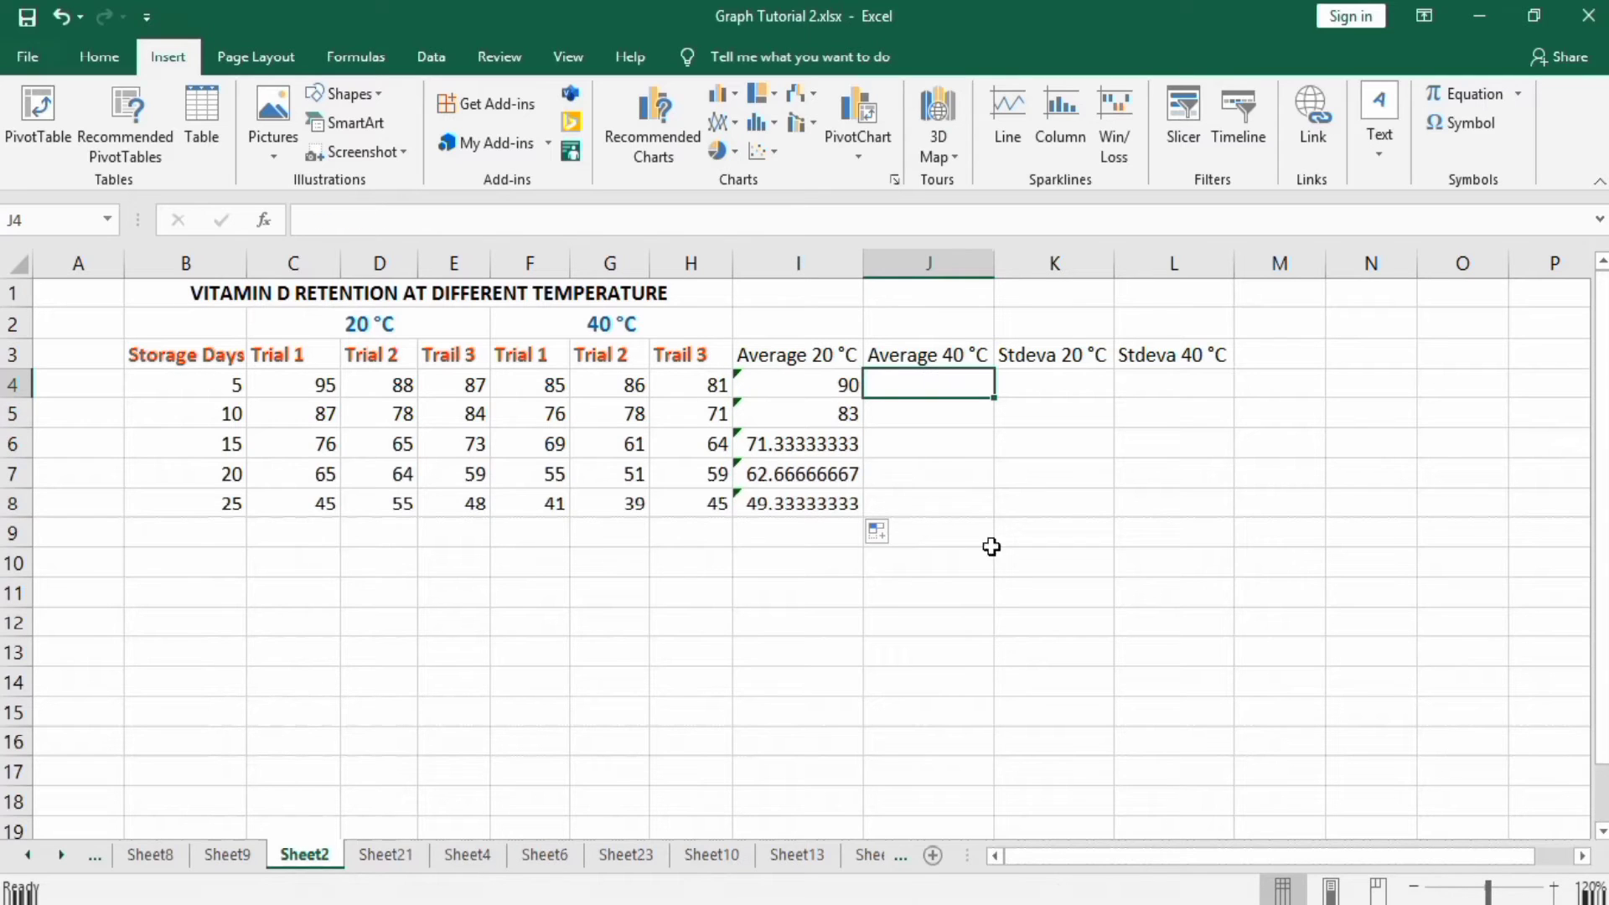
pyautogui.write('=')
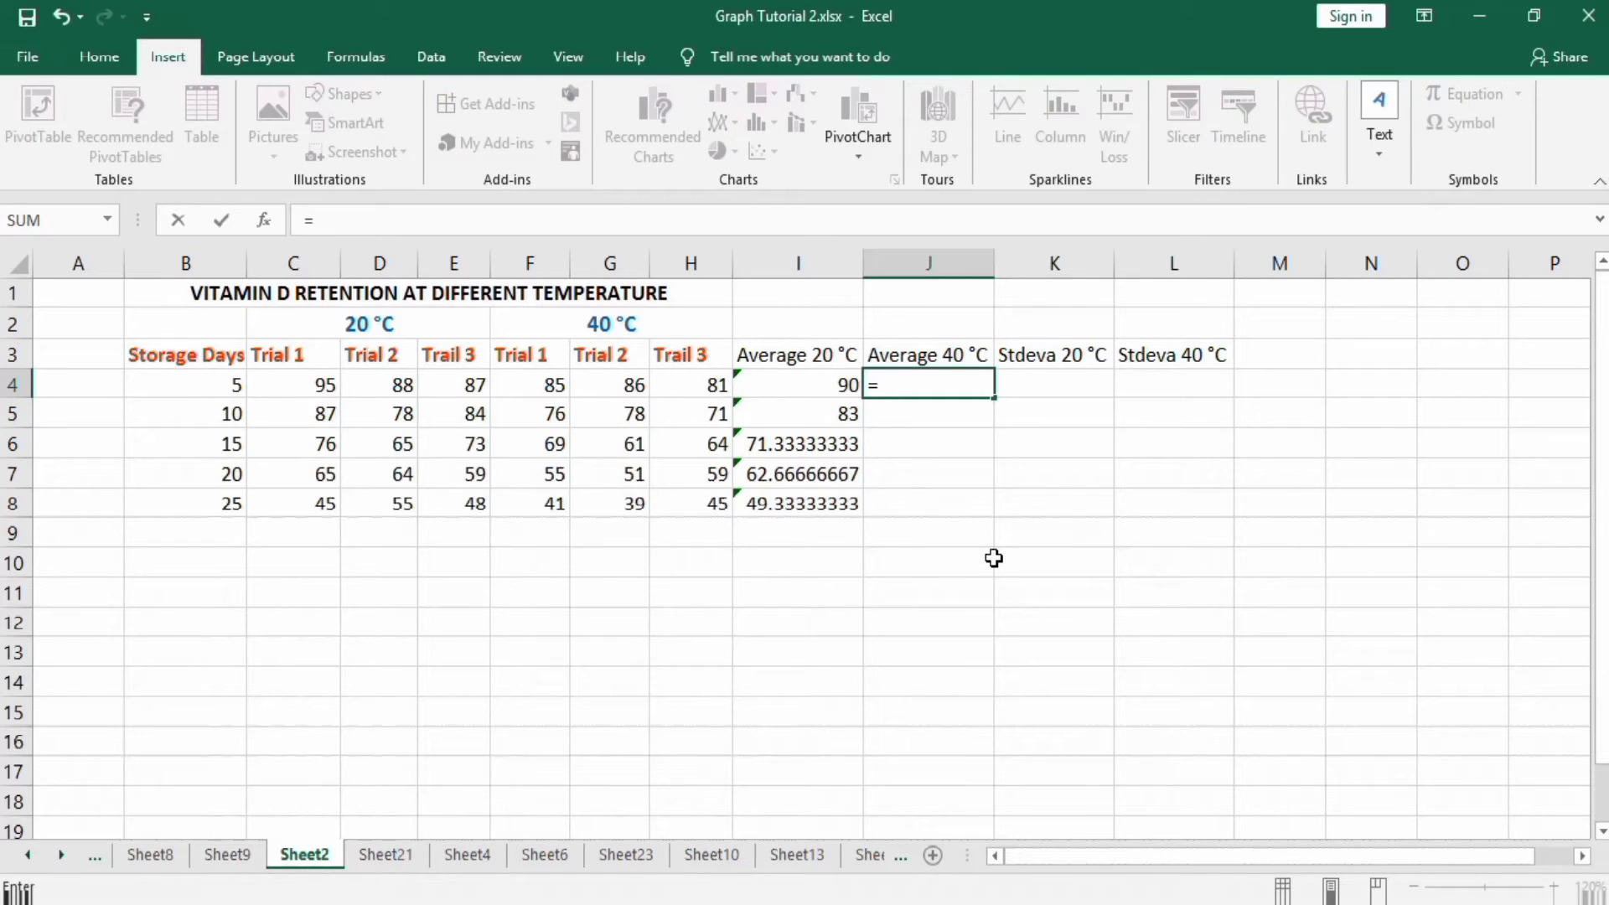
pyautogui.write('averag')
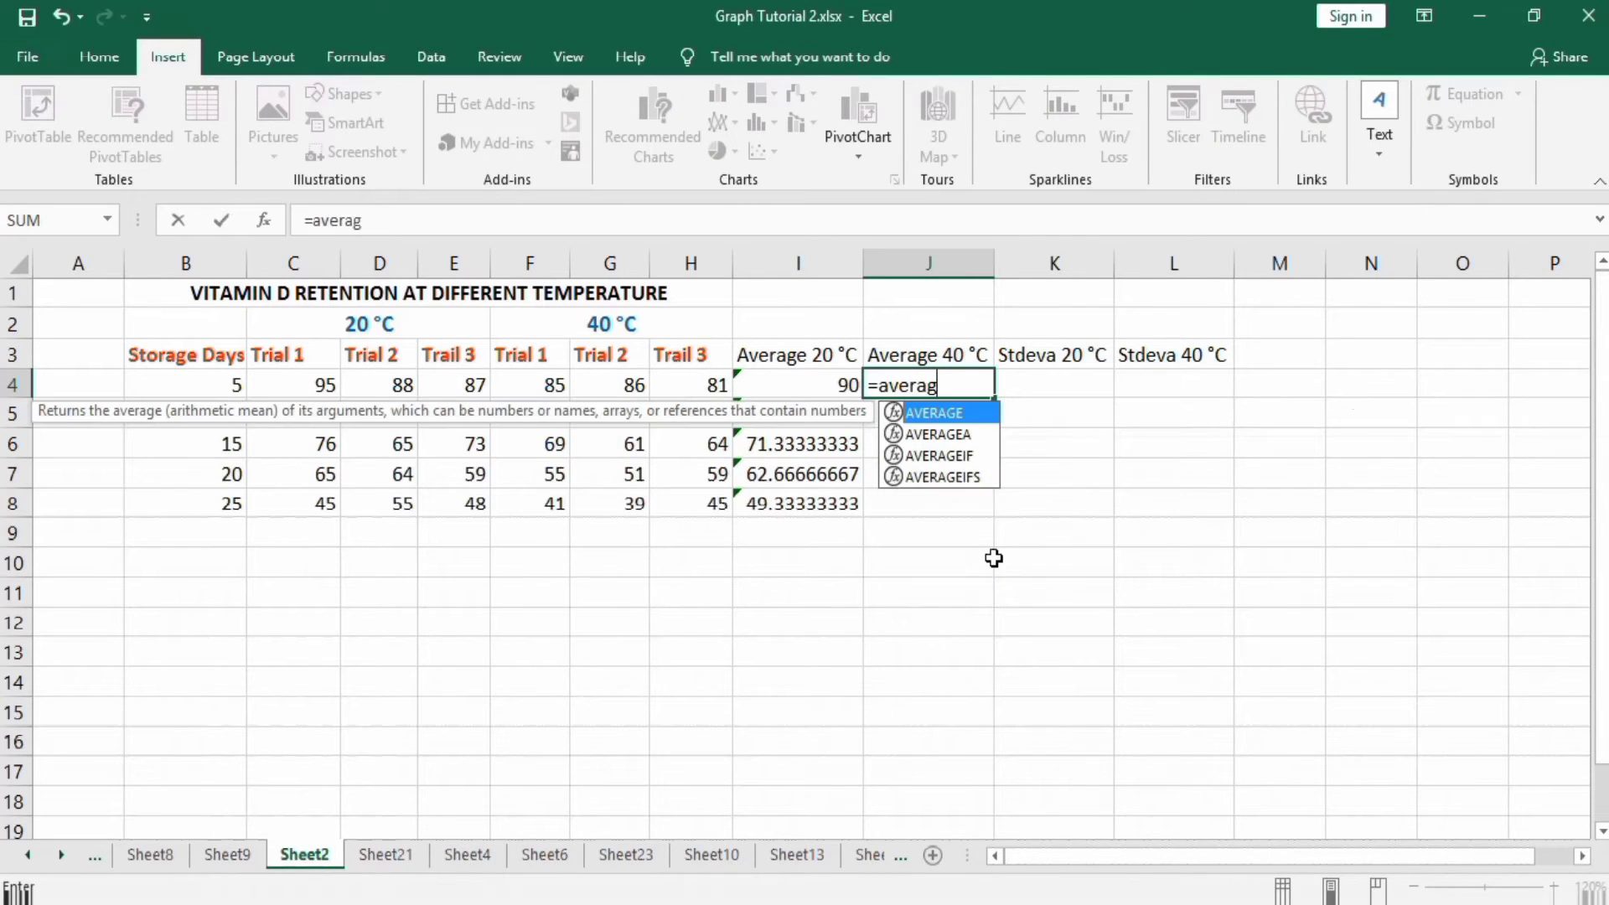
pyautogui.write('e()')
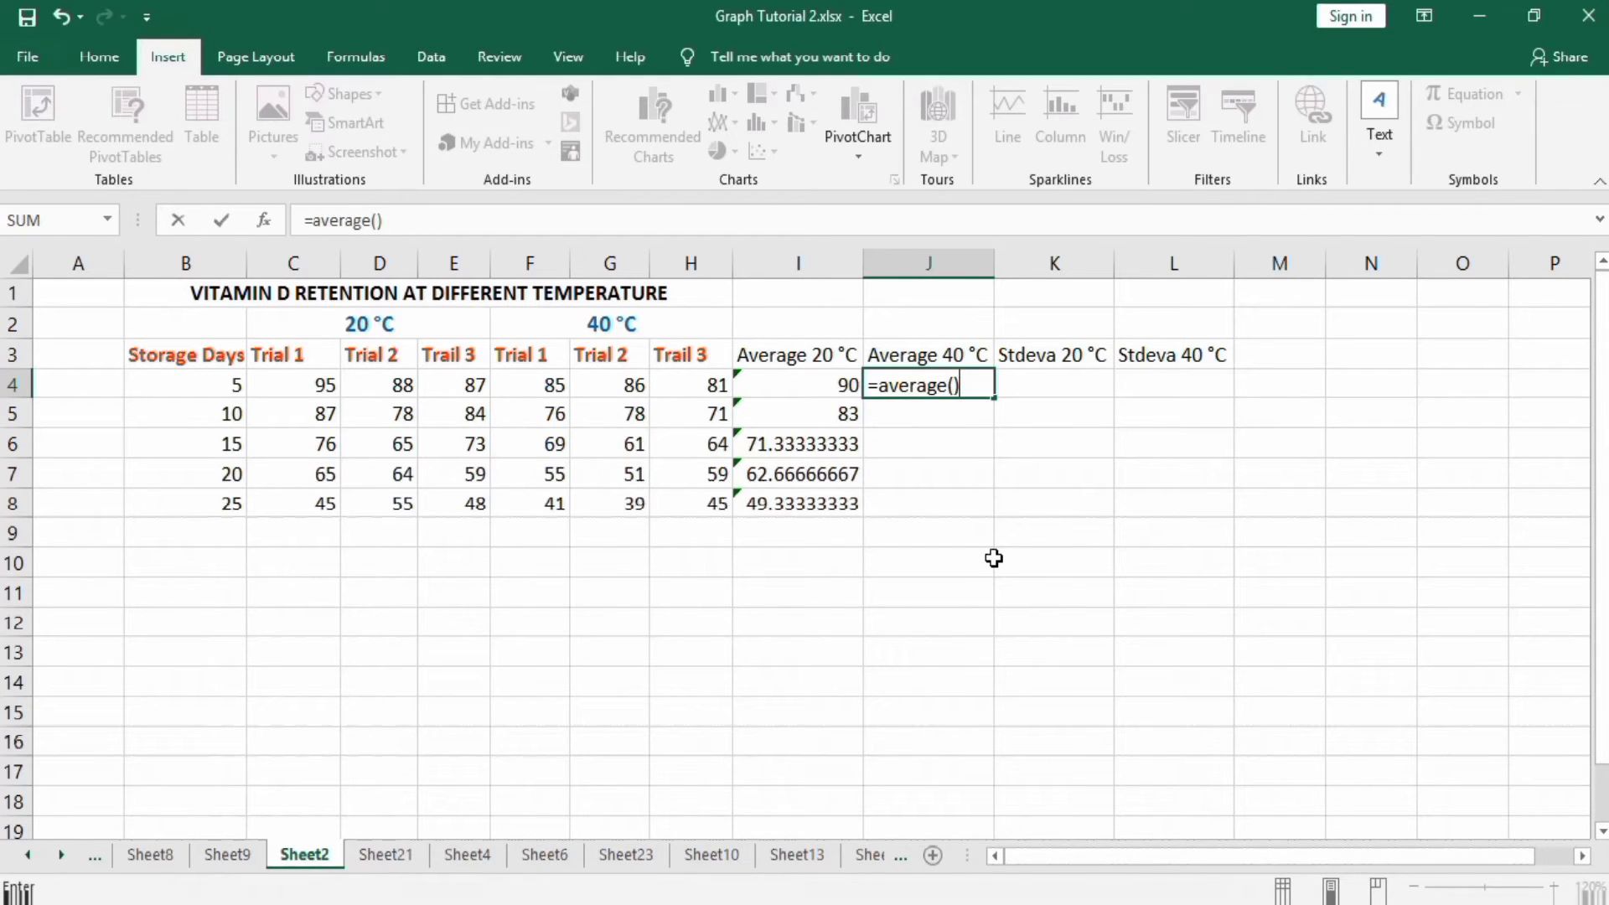
pyautogui.click(994, 559)
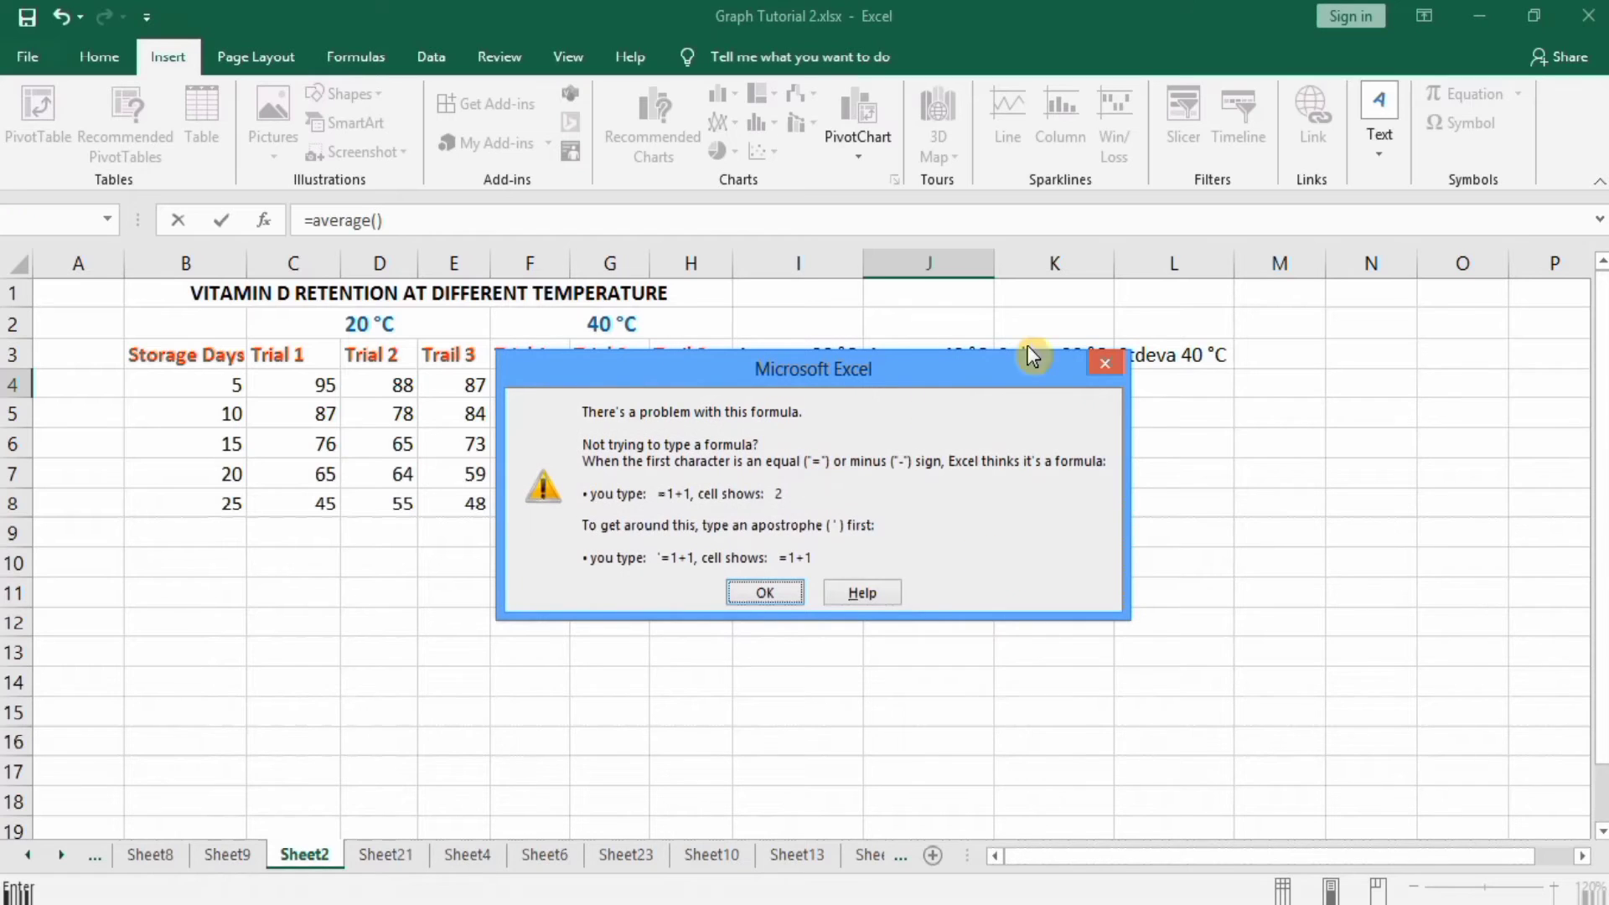
pyautogui.click(1103, 362)
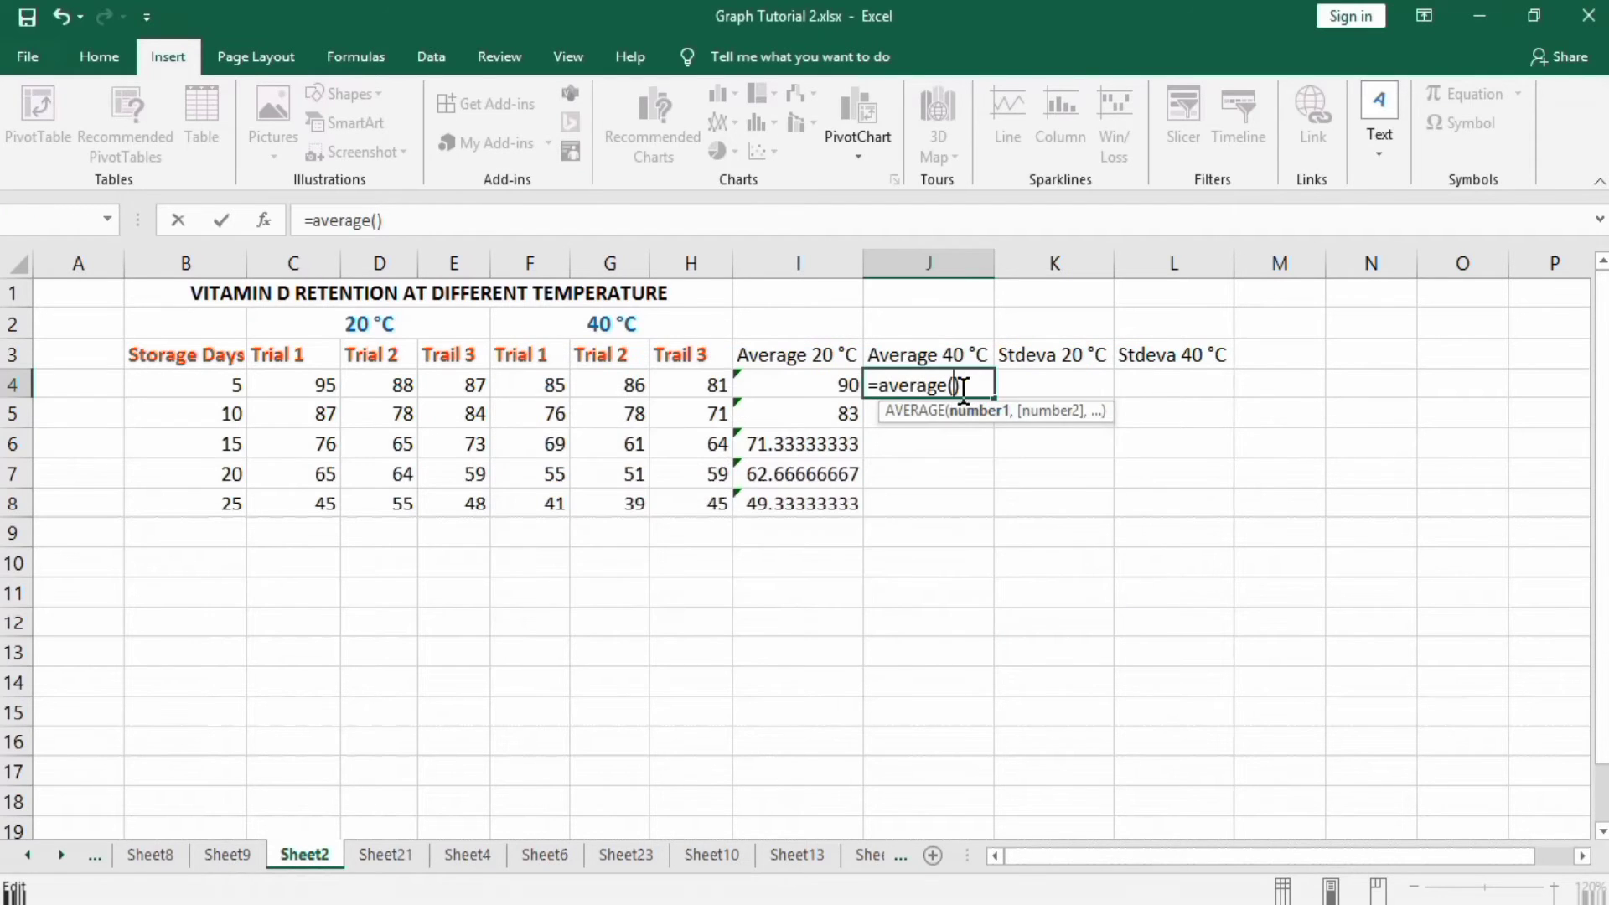
pyautogui.moveTo(541, 392); pyautogui.dragTo(658, 386)
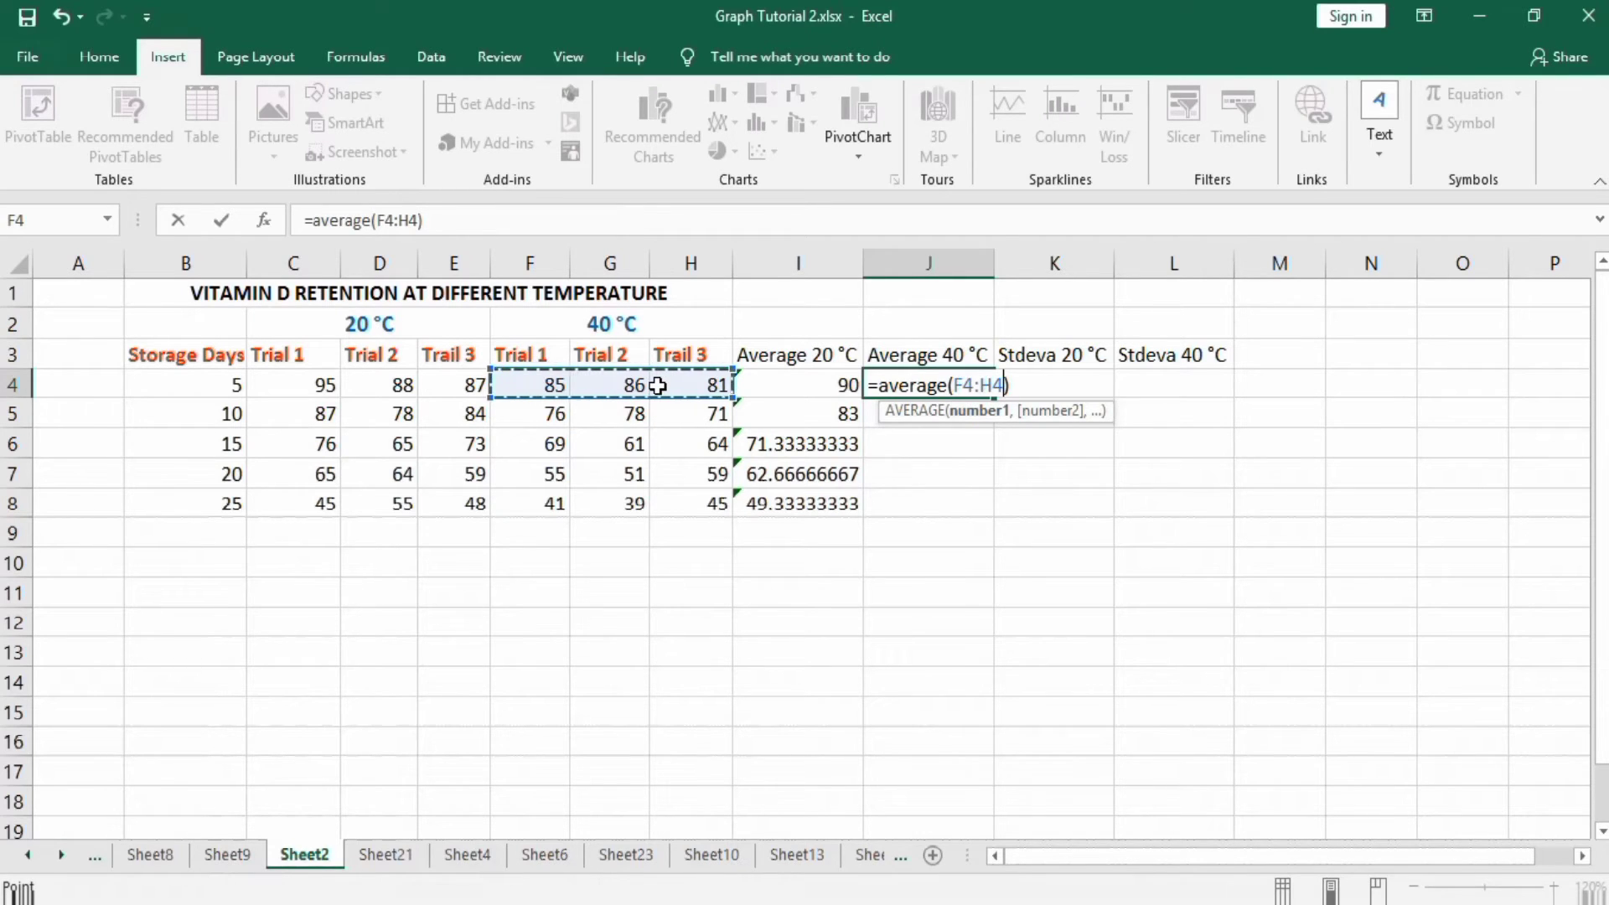
pyautogui.hotkey('ctrl', 'Return')
pyautogui.press('Return')
pyautogui.click(939, 387)
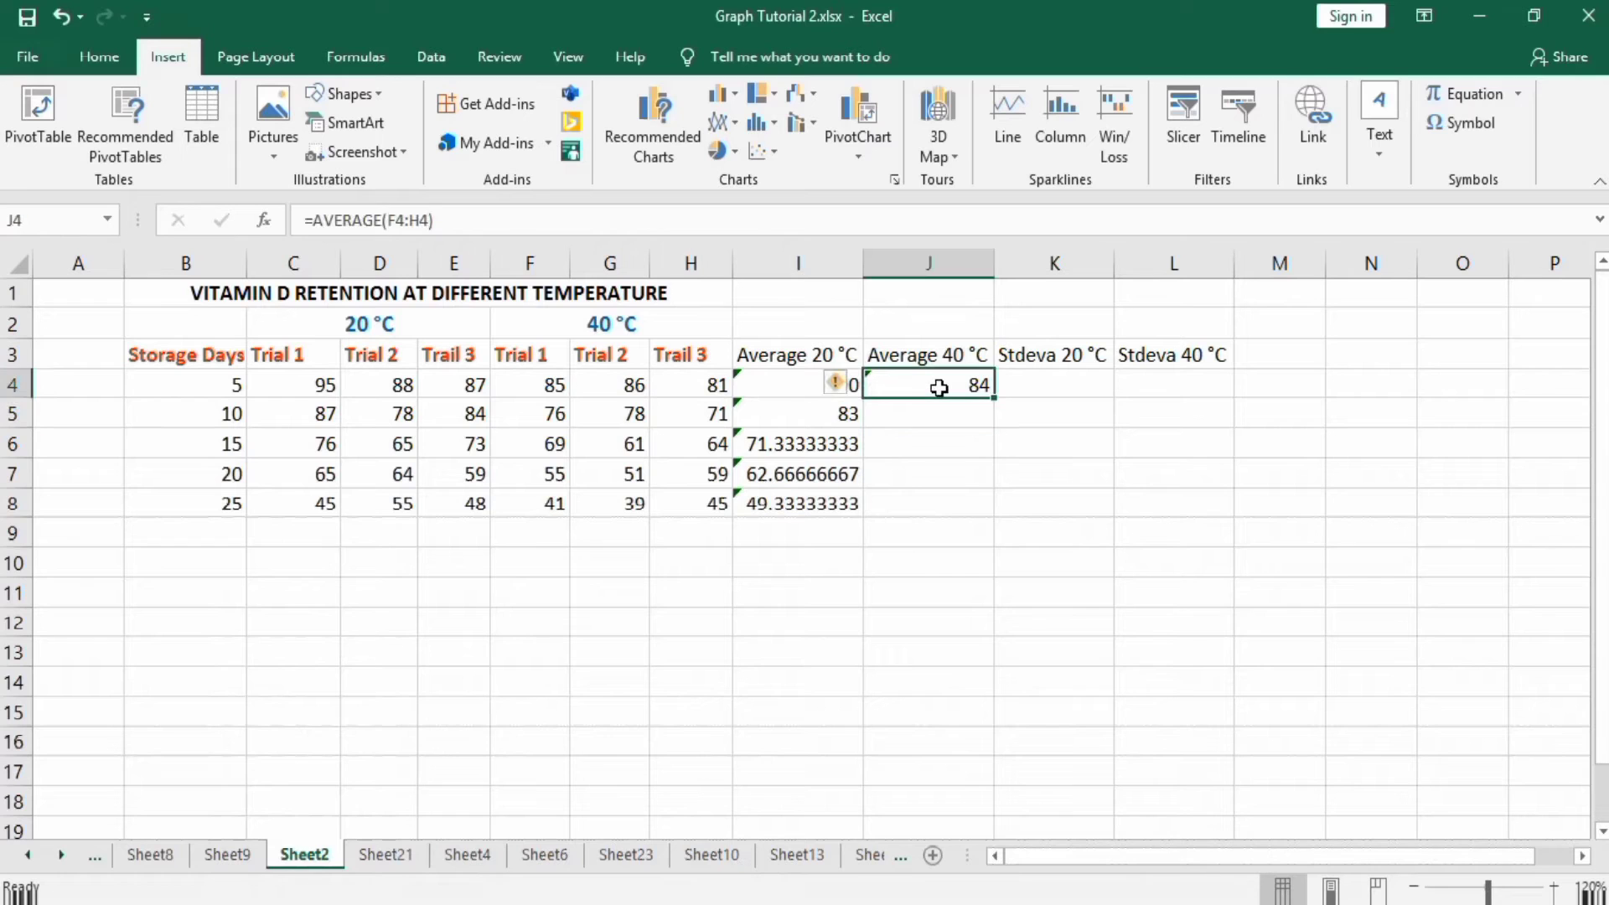
pyautogui.moveTo(997, 399); pyautogui.dragTo(984, 507)
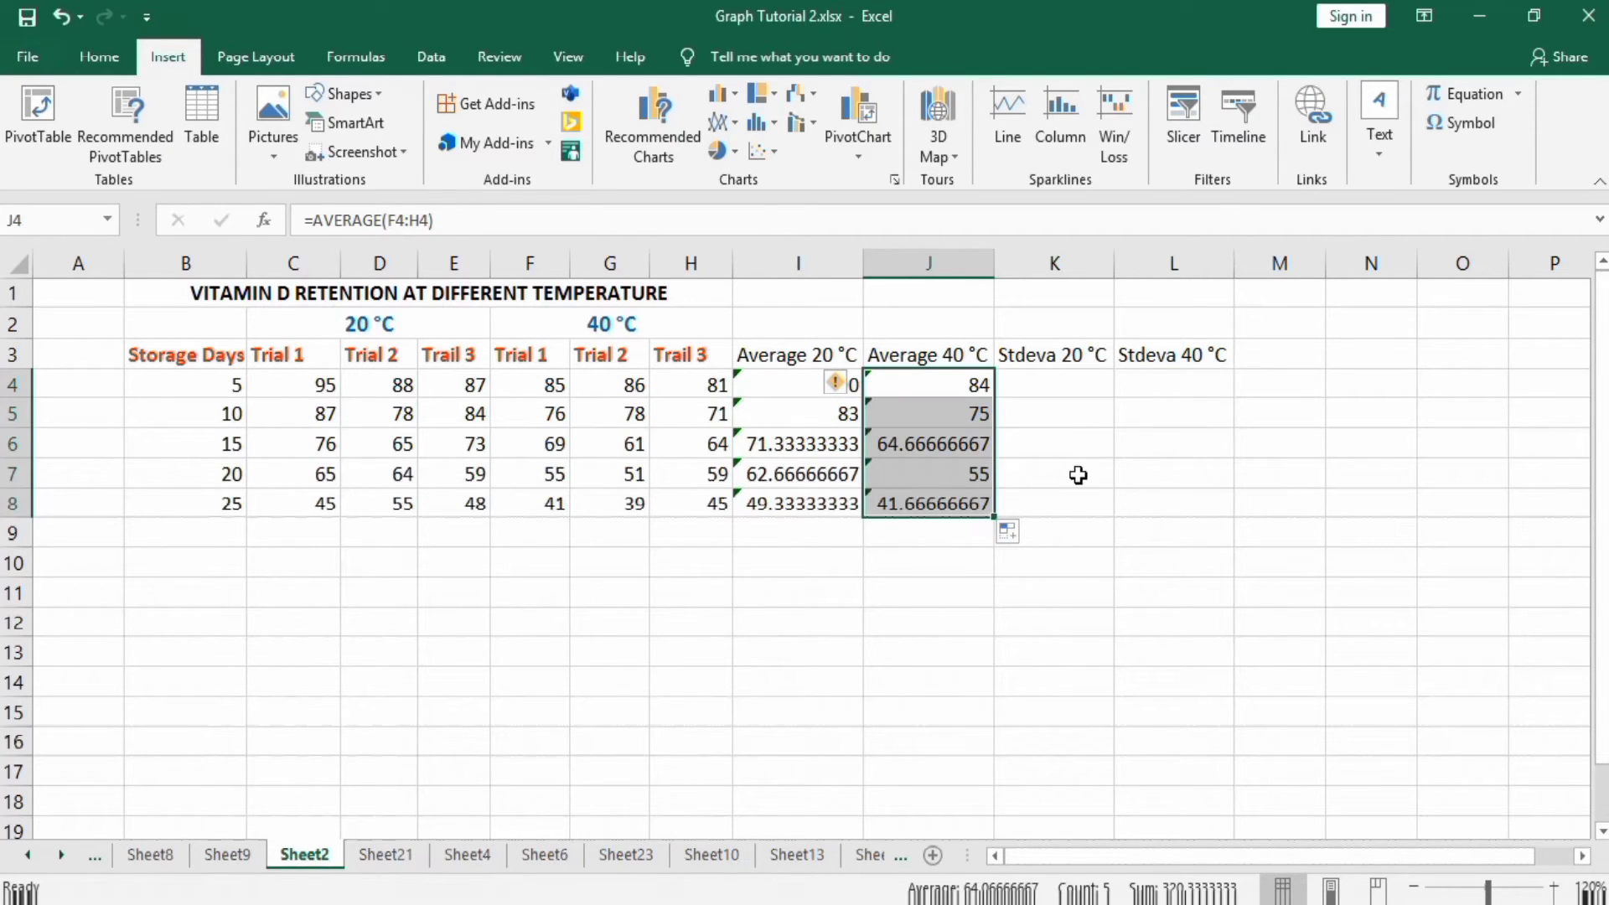
# Step: Calculate the 20 °C standard deviation in K4 with =STDEVA(C4:E4) and fill the formula down through K8
pyautogui.click(1060, 383)
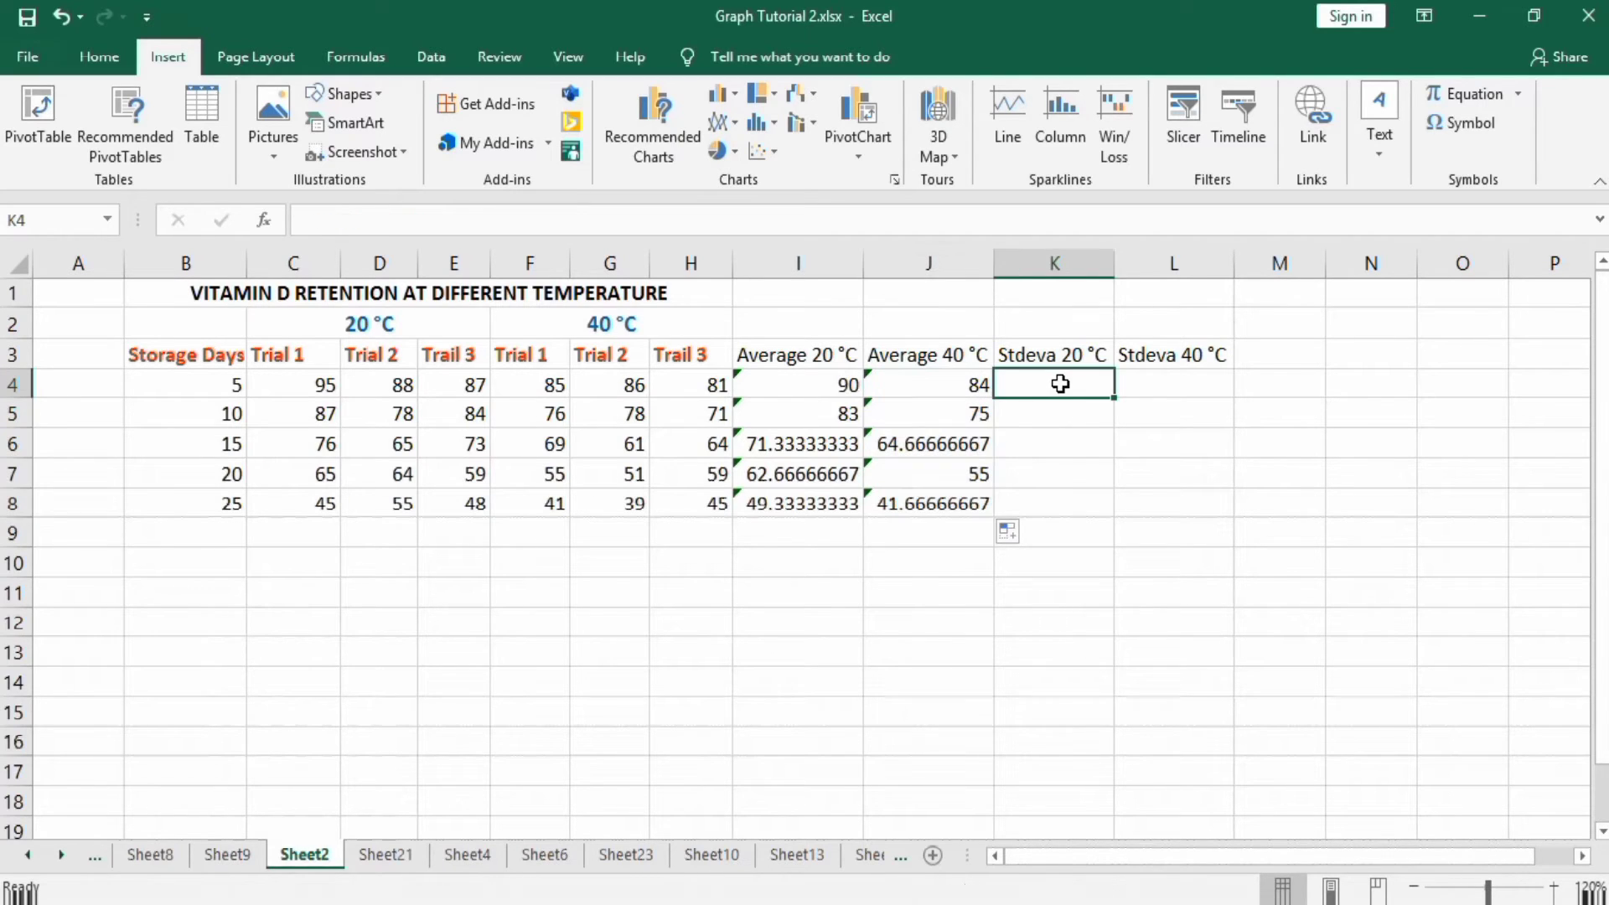
pyautogui.write('=')
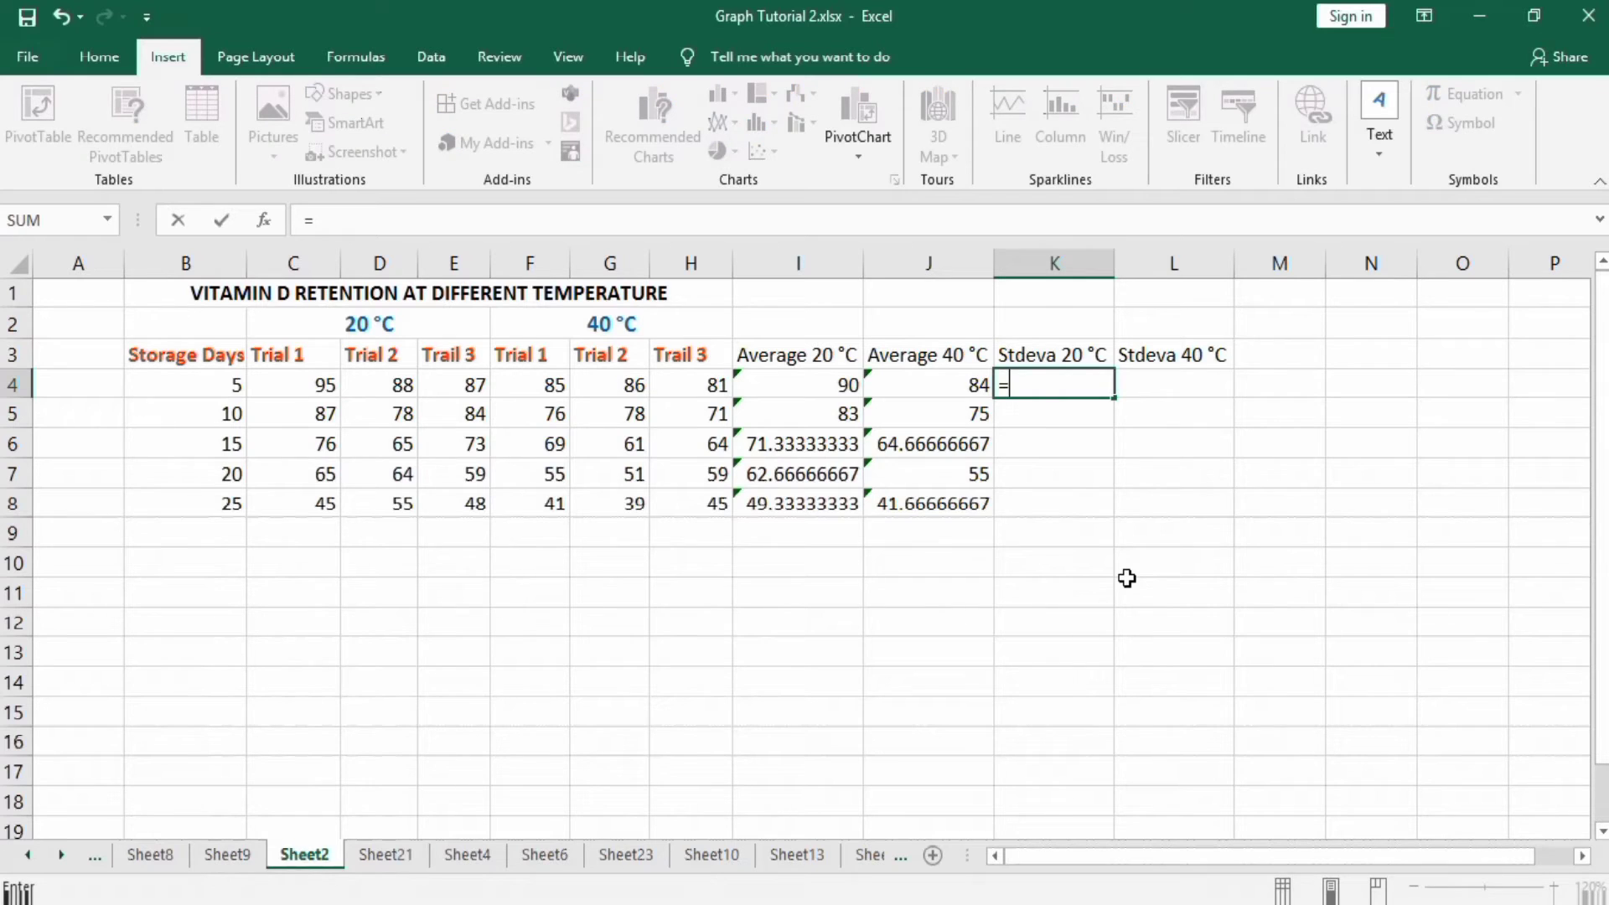
pyautogui.write('stde')
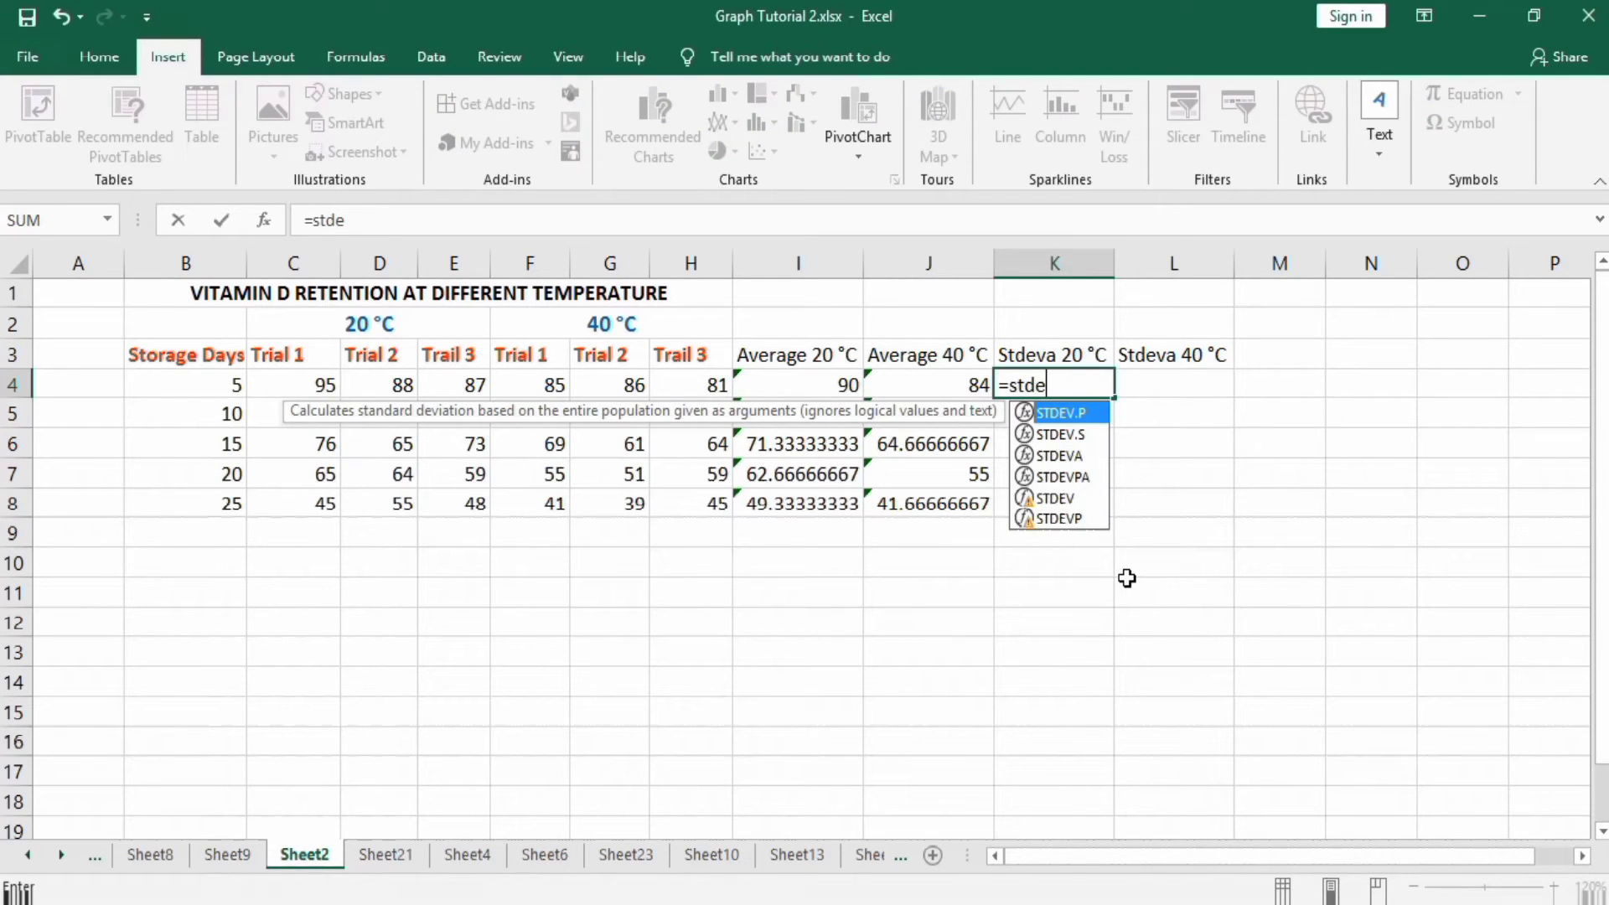
pyautogui.write('va')
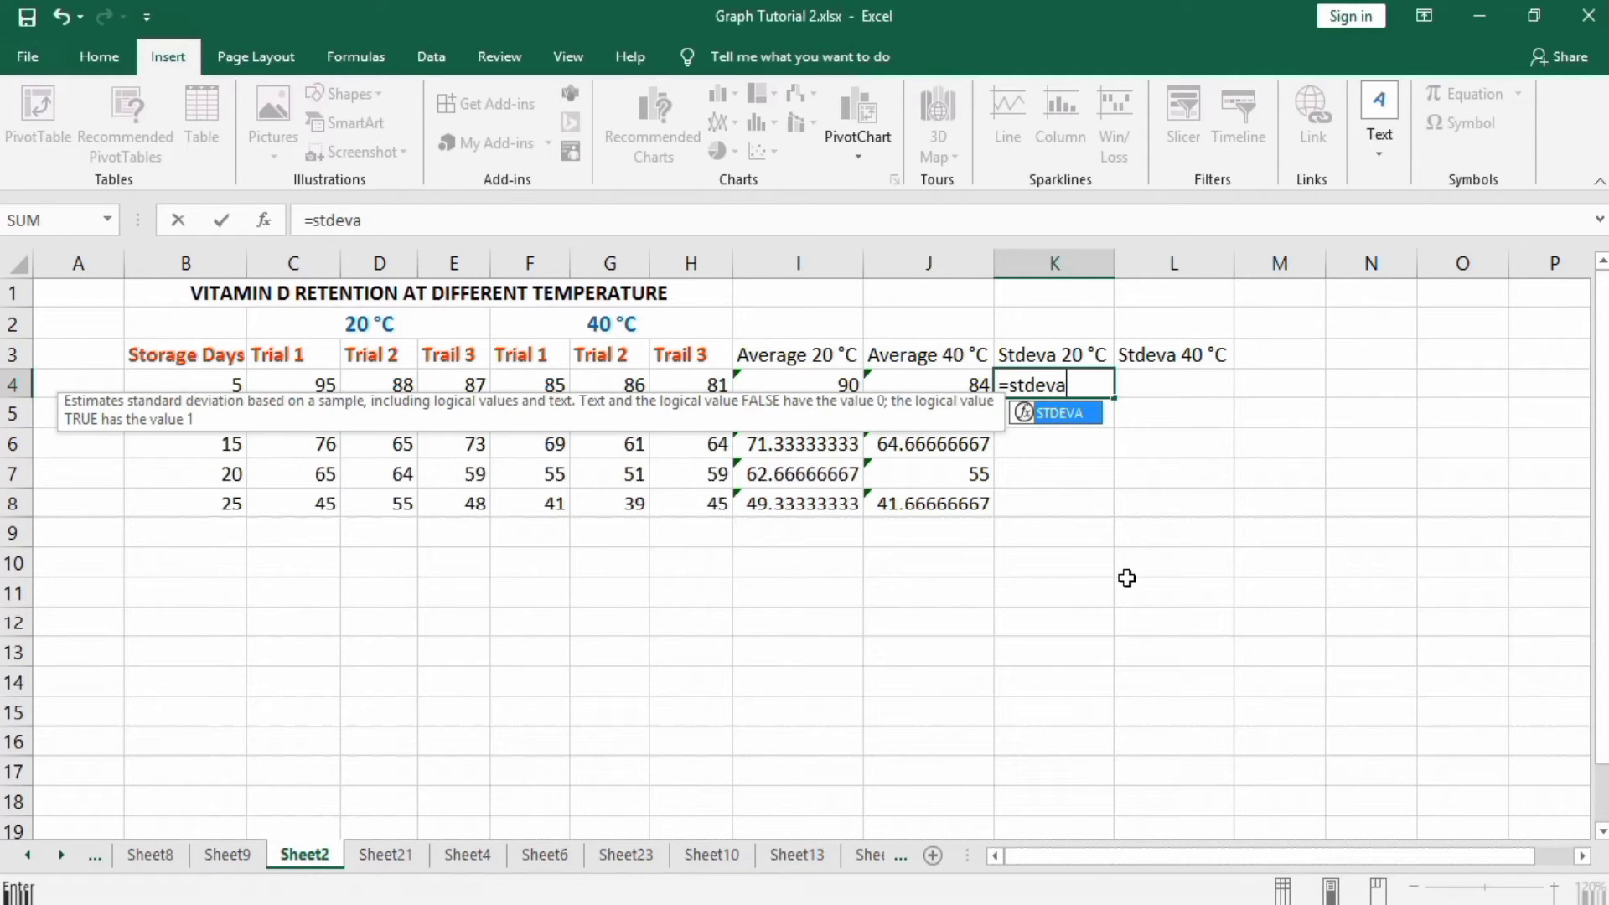
pyautogui.write('(')
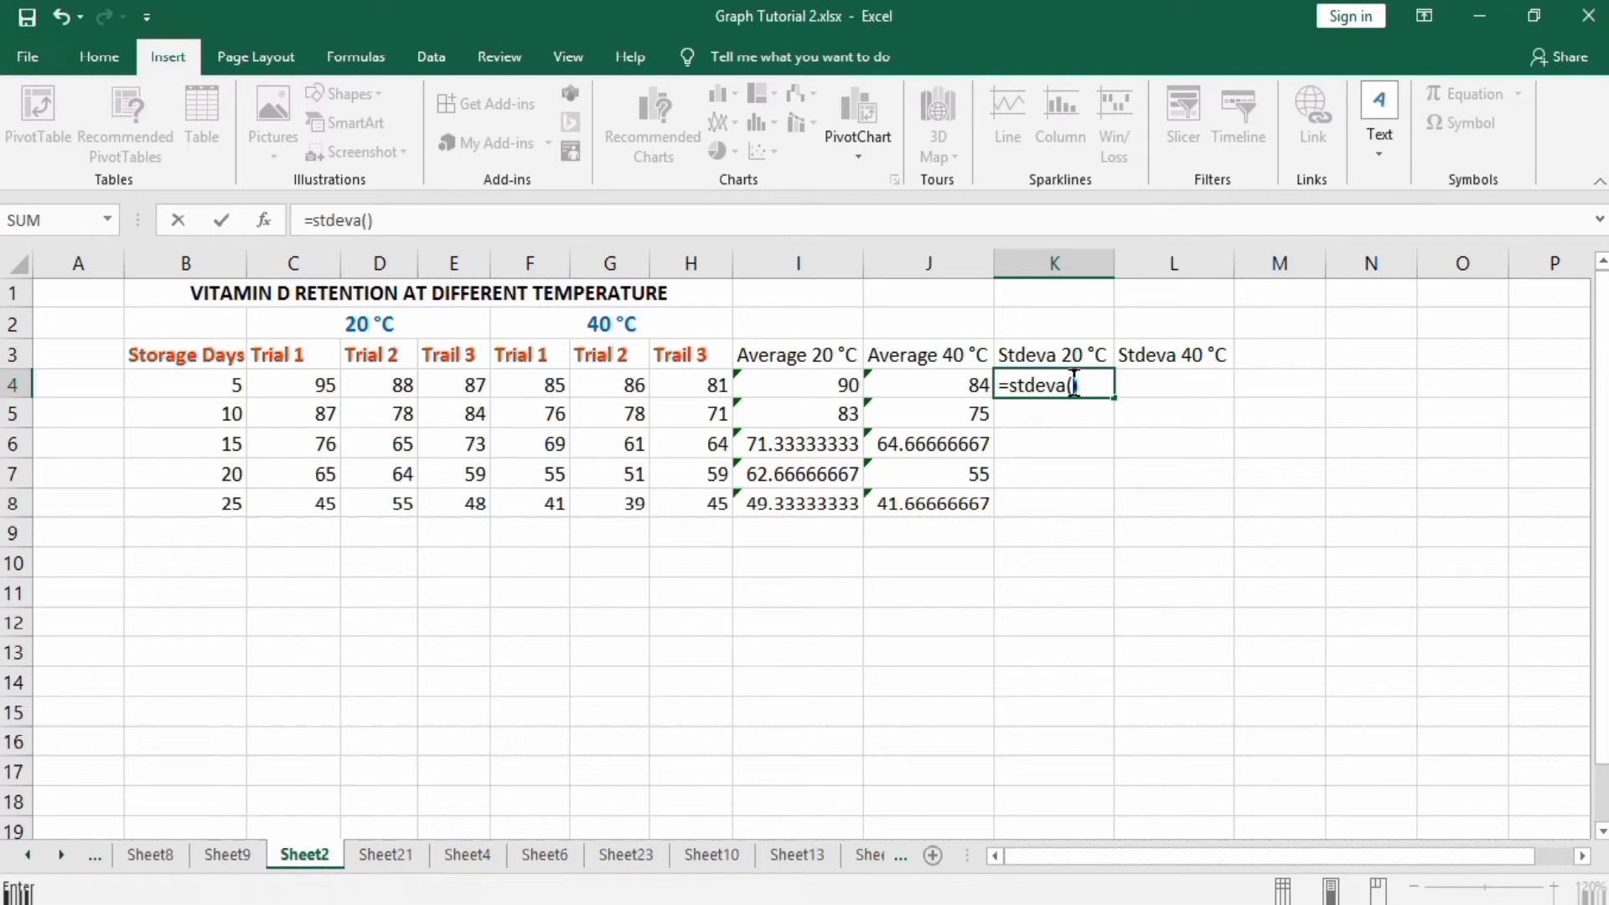
pyautogui.click(1074, 385)
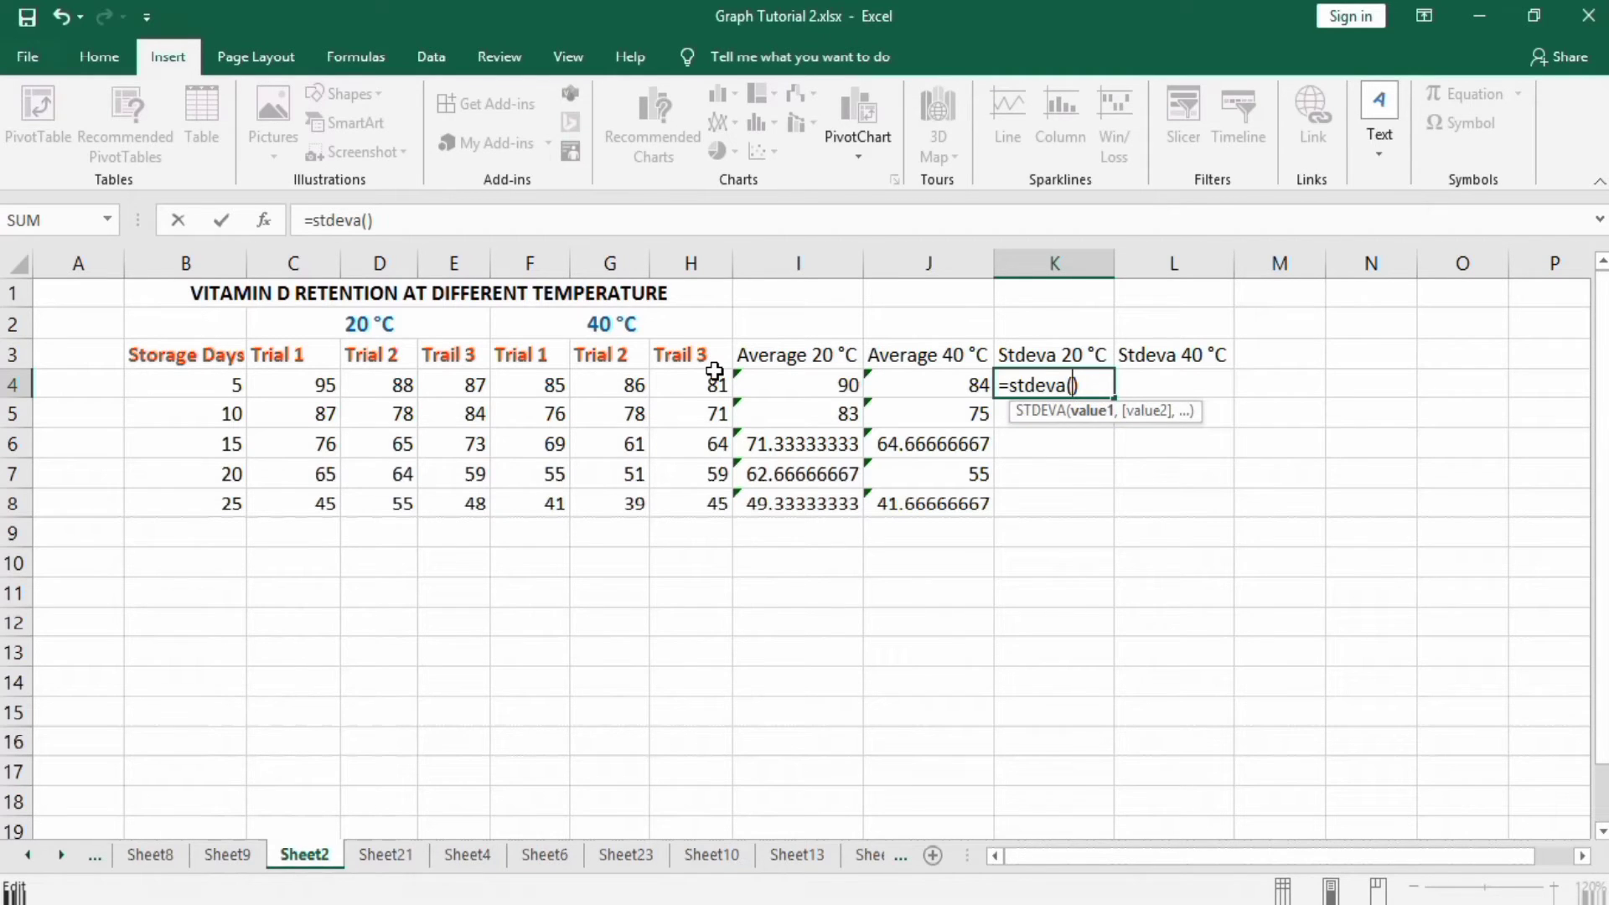
pyautogui.click(299, 385)
pyautogui.moveTo(299, 385); pyautogui.dragTo(459, 383)
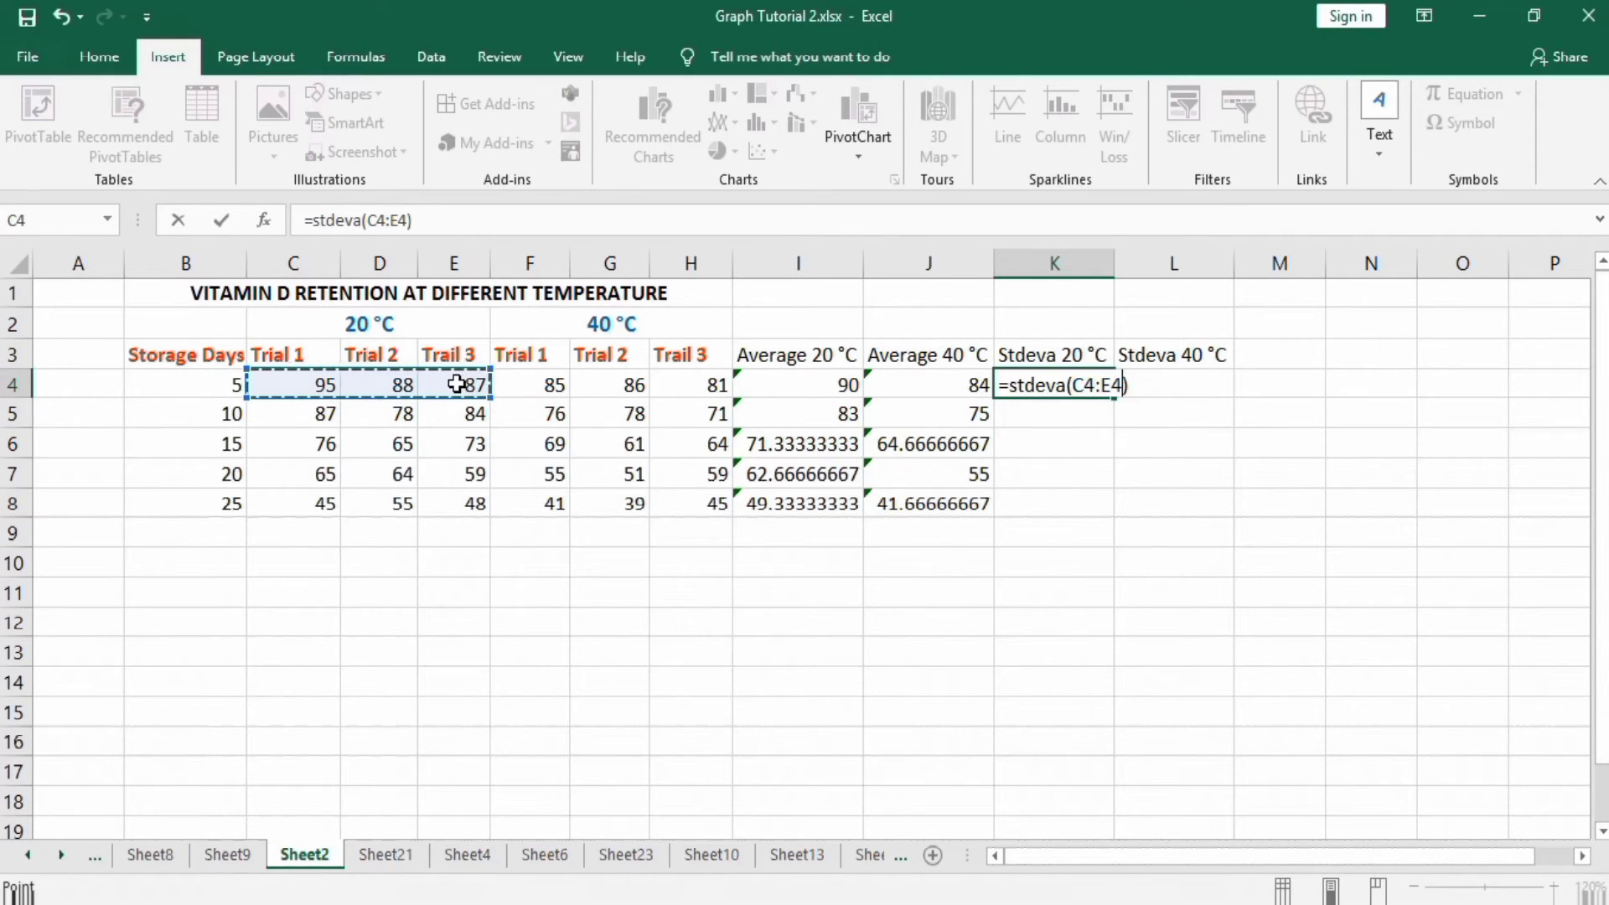
pyautogui.press('Return')
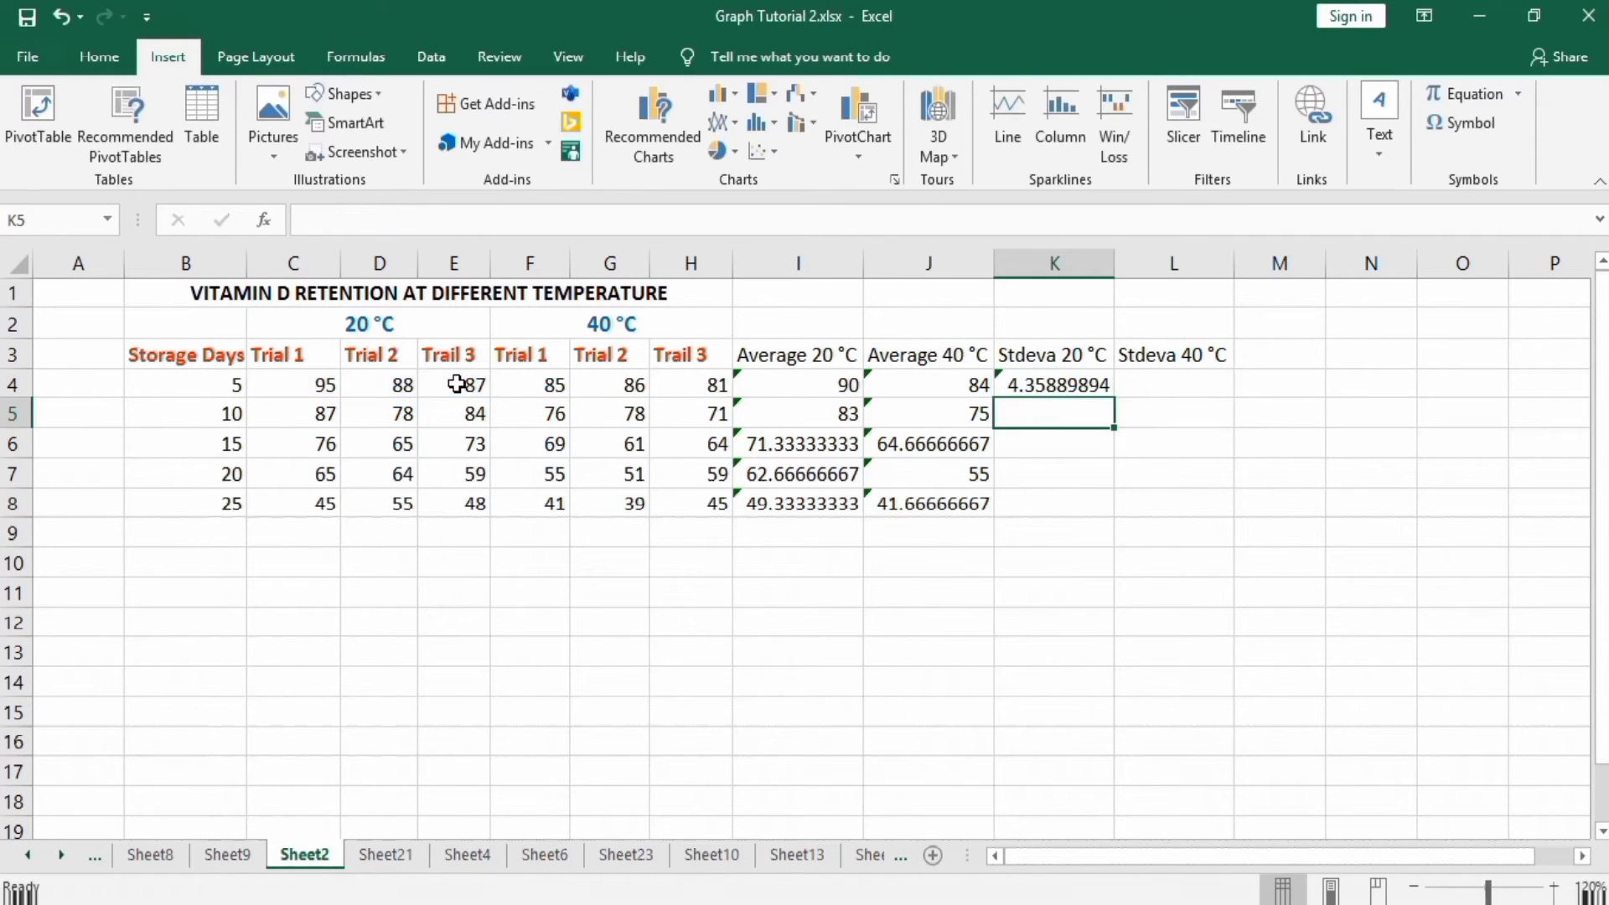
pyautogui.click(1081, 387)
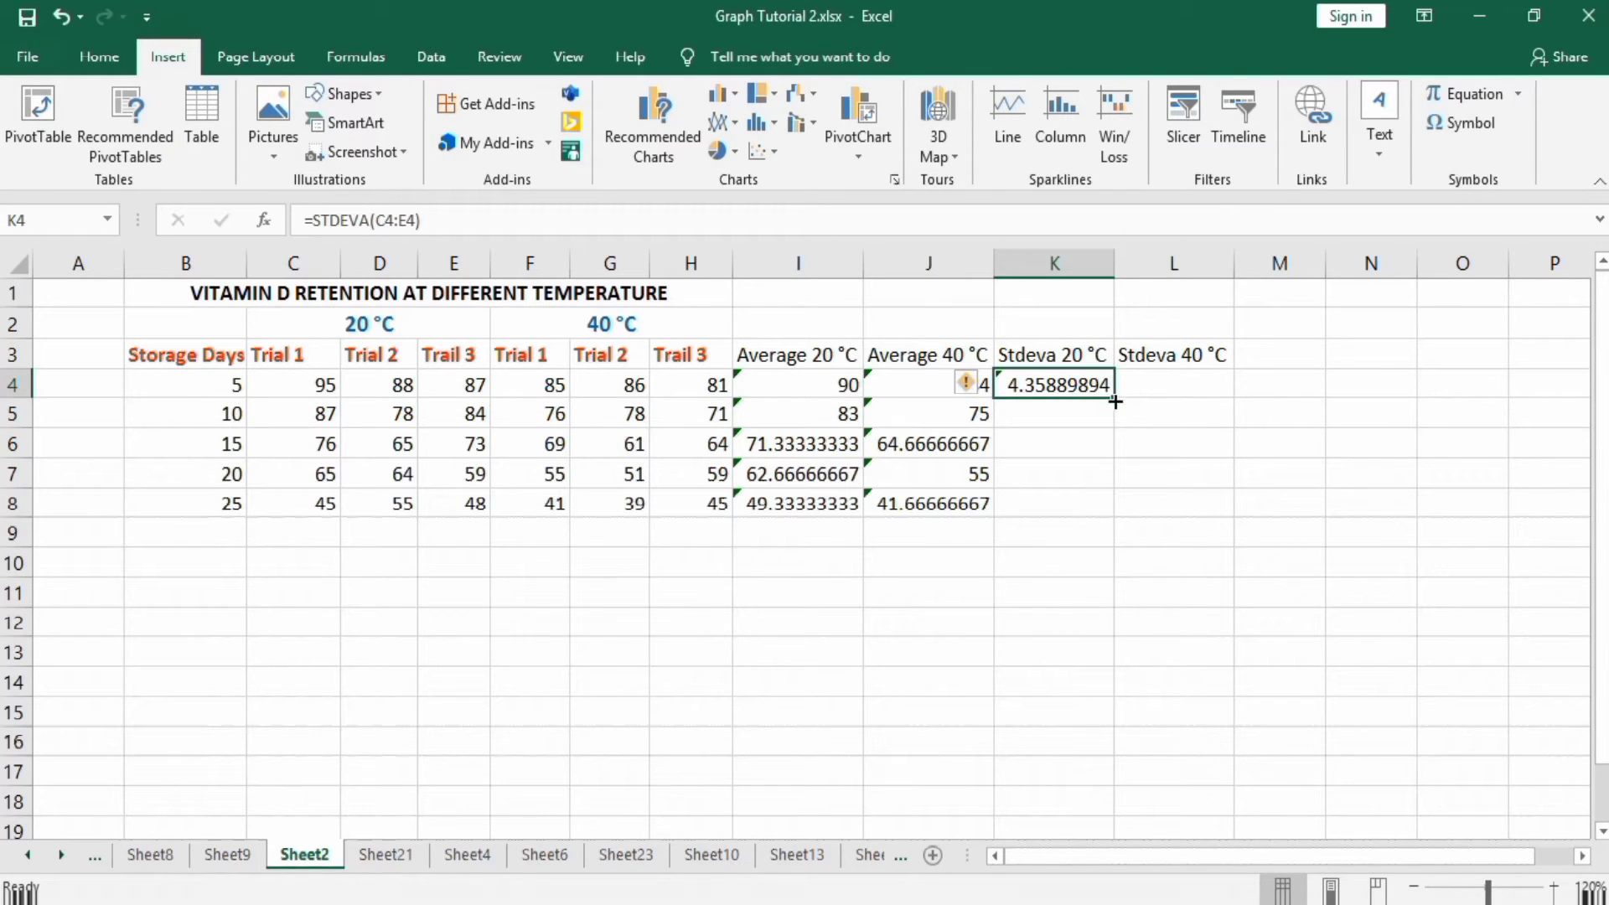
pyautogui.moveTo(1115, 398); pyautogui.dragTo(1114, 507)
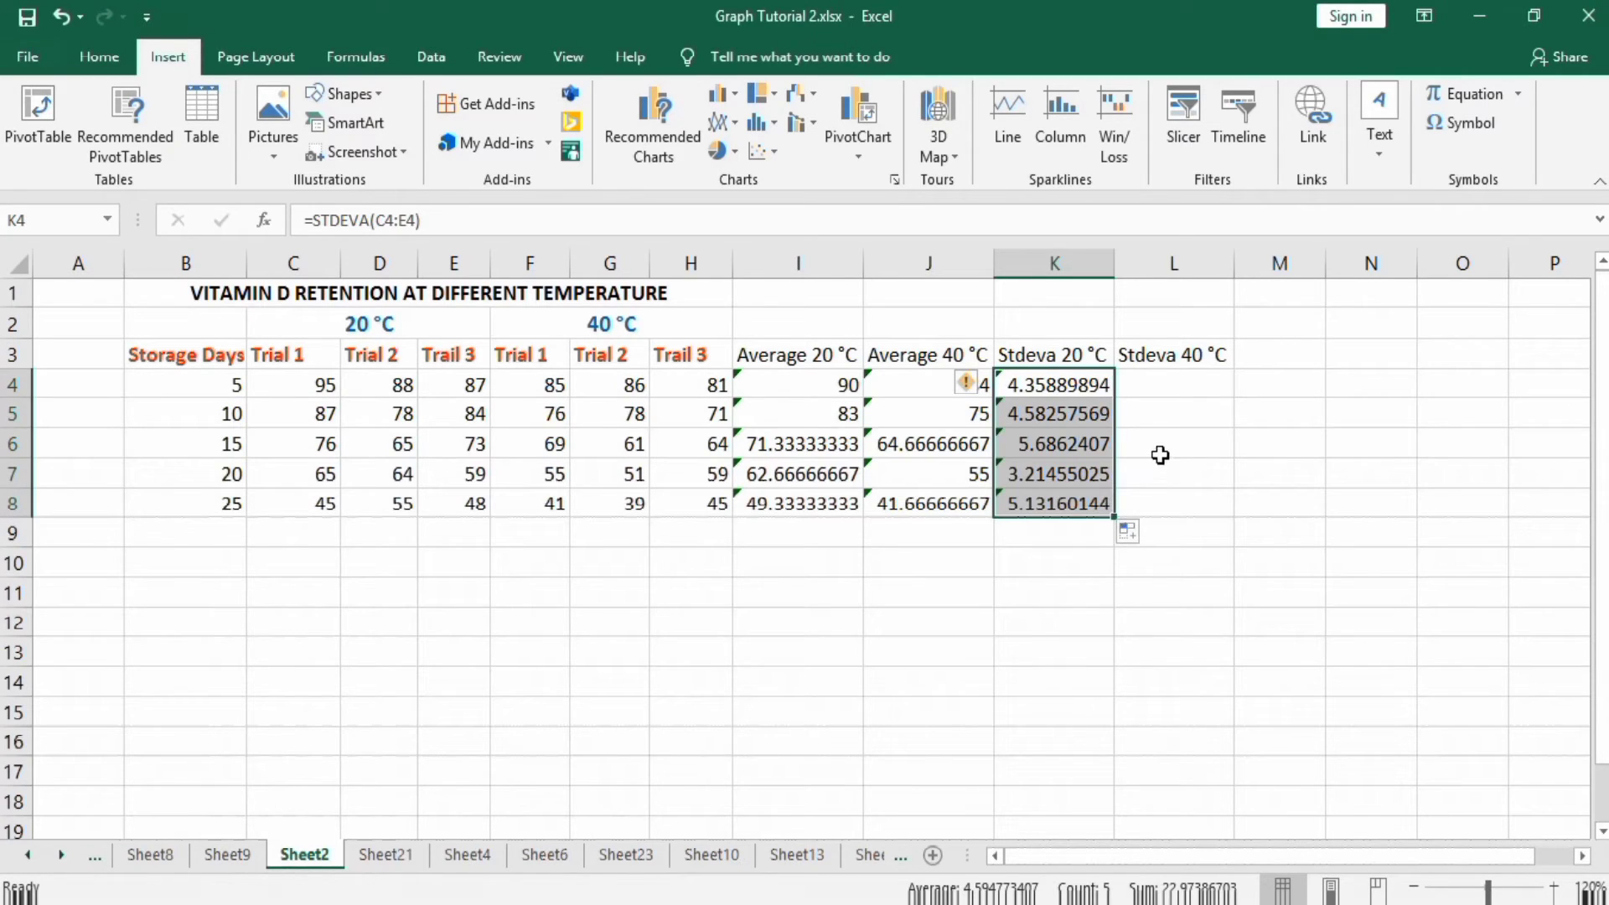
# Step: Calculate the 40 °C standard deviation in L4 with =STDEVA(F4:H4) and fill the formula down through L8
pyautogui.click(1150, 385)
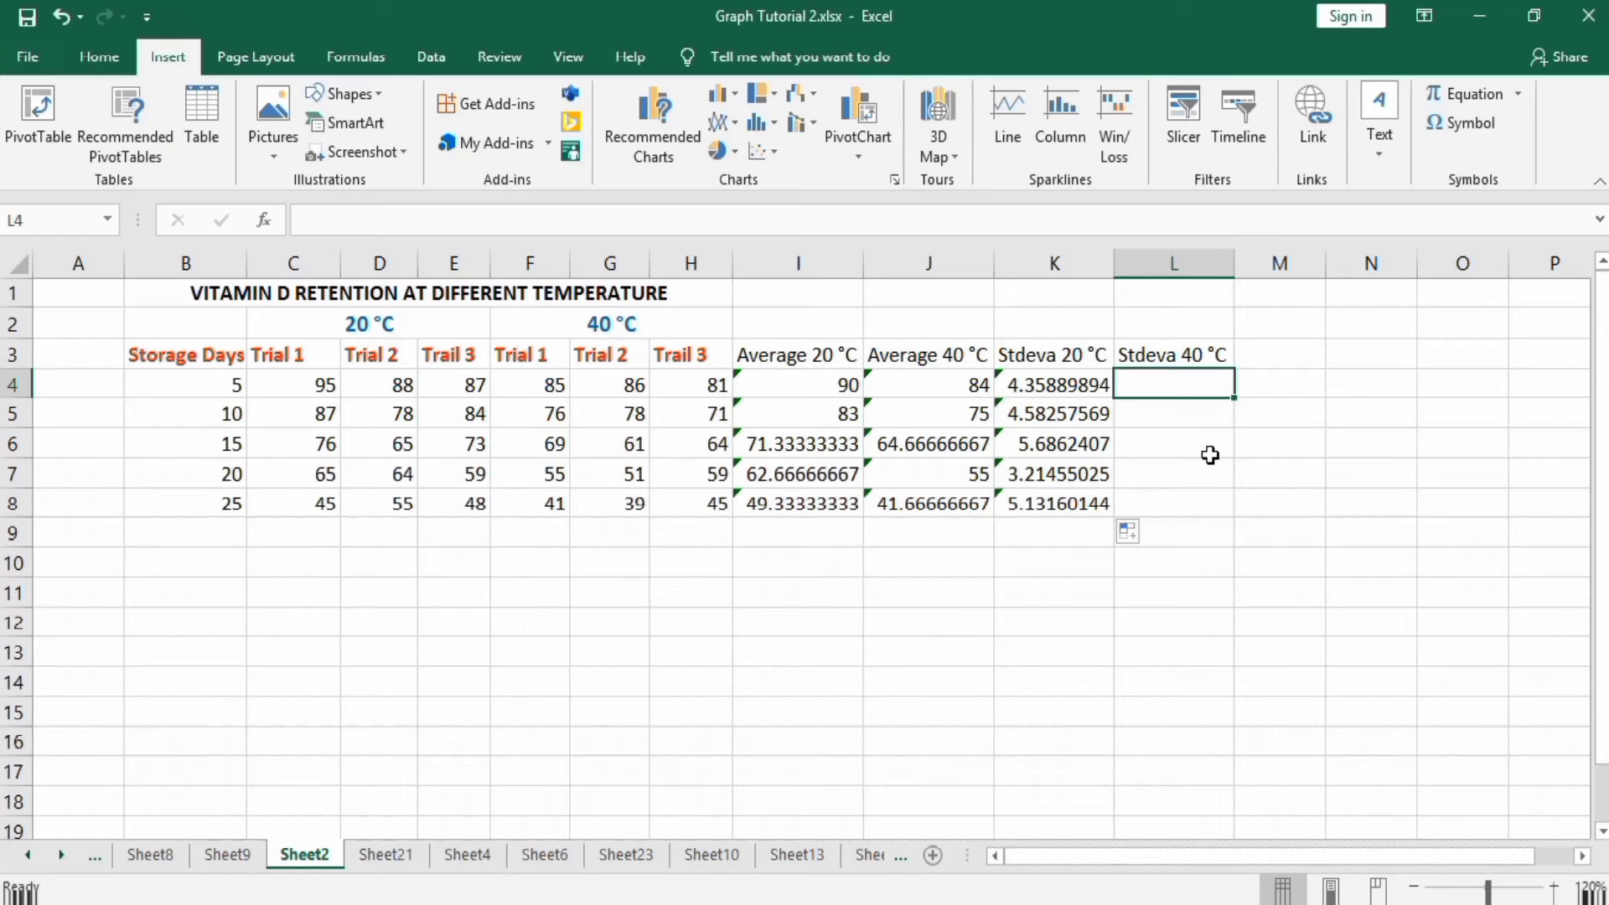
pyautogui.write('=')
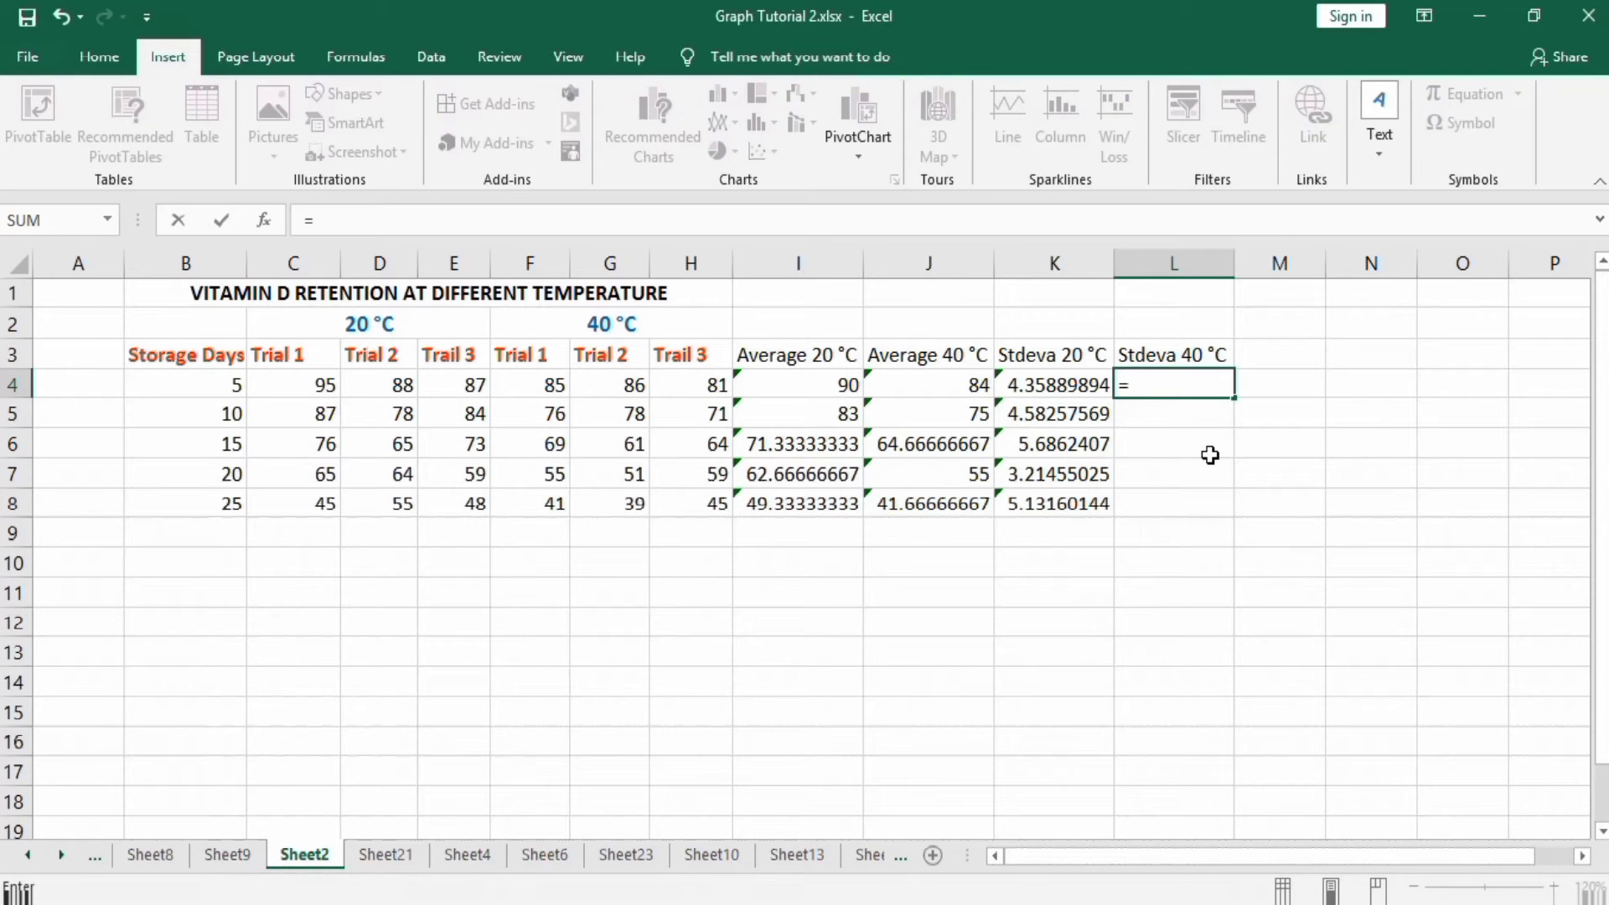
pyautogui.write('stde')
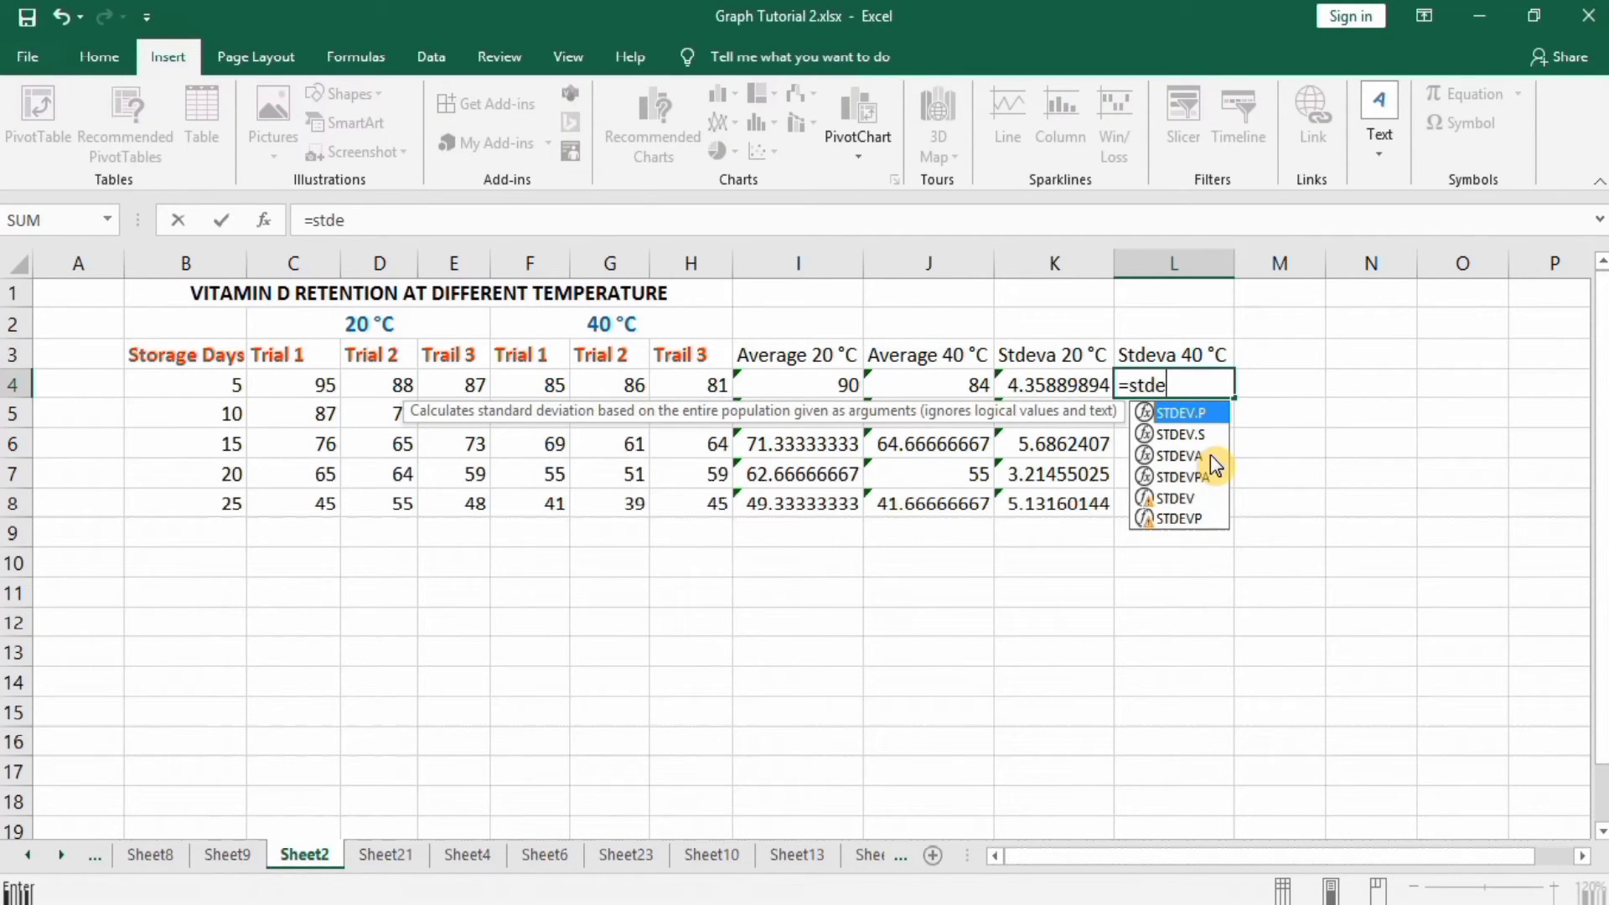
pyautogui.write('va')
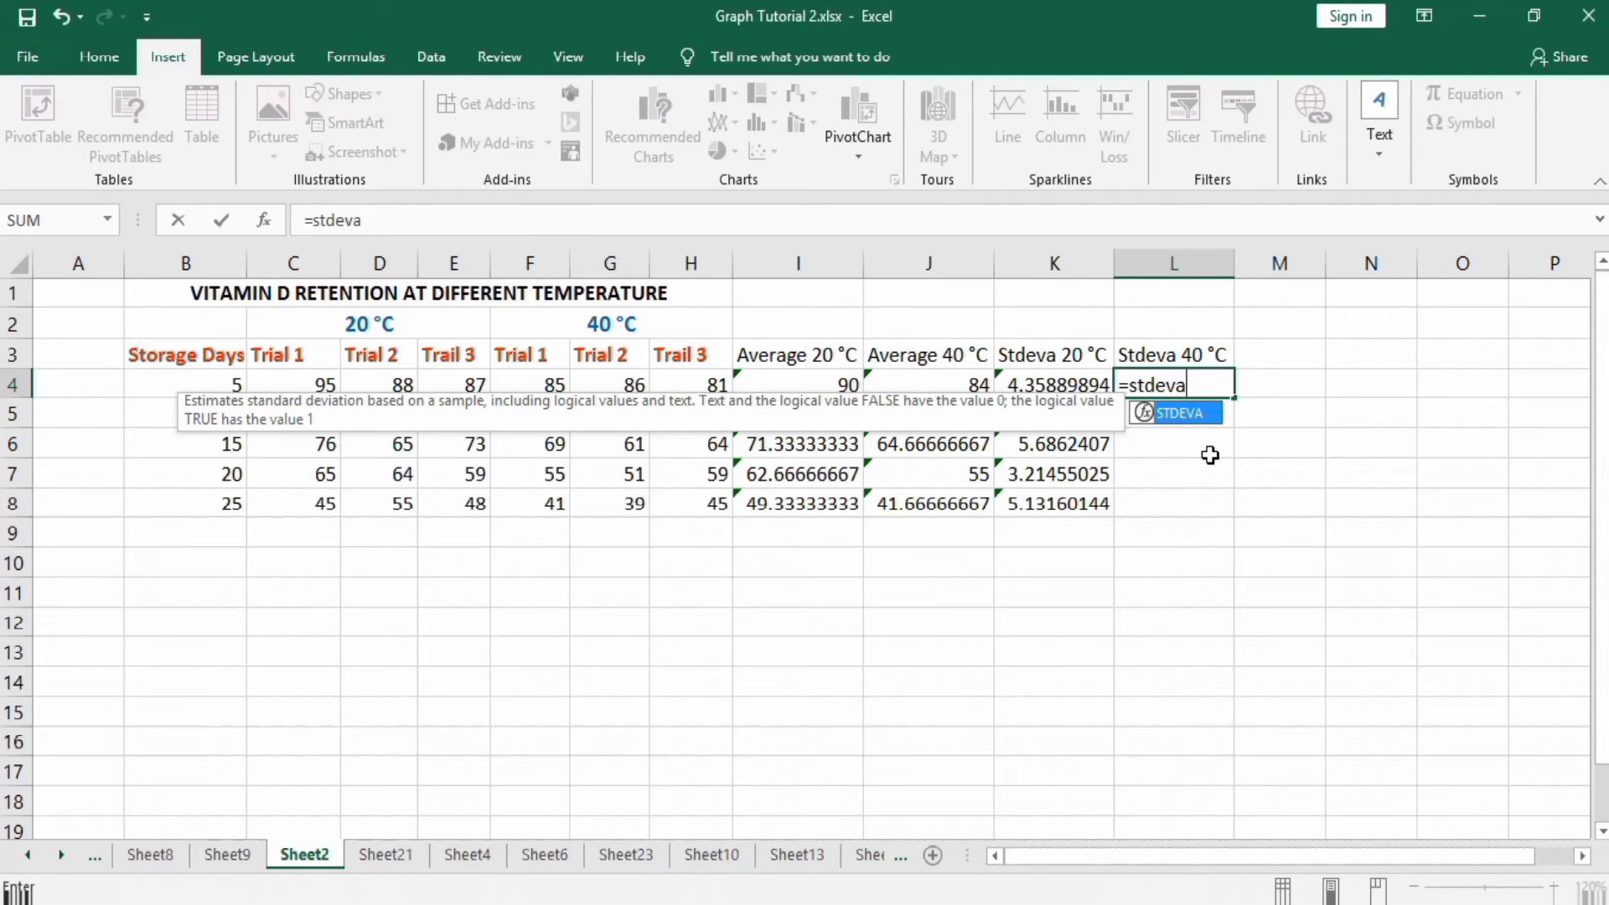
pyautogui.write('()')
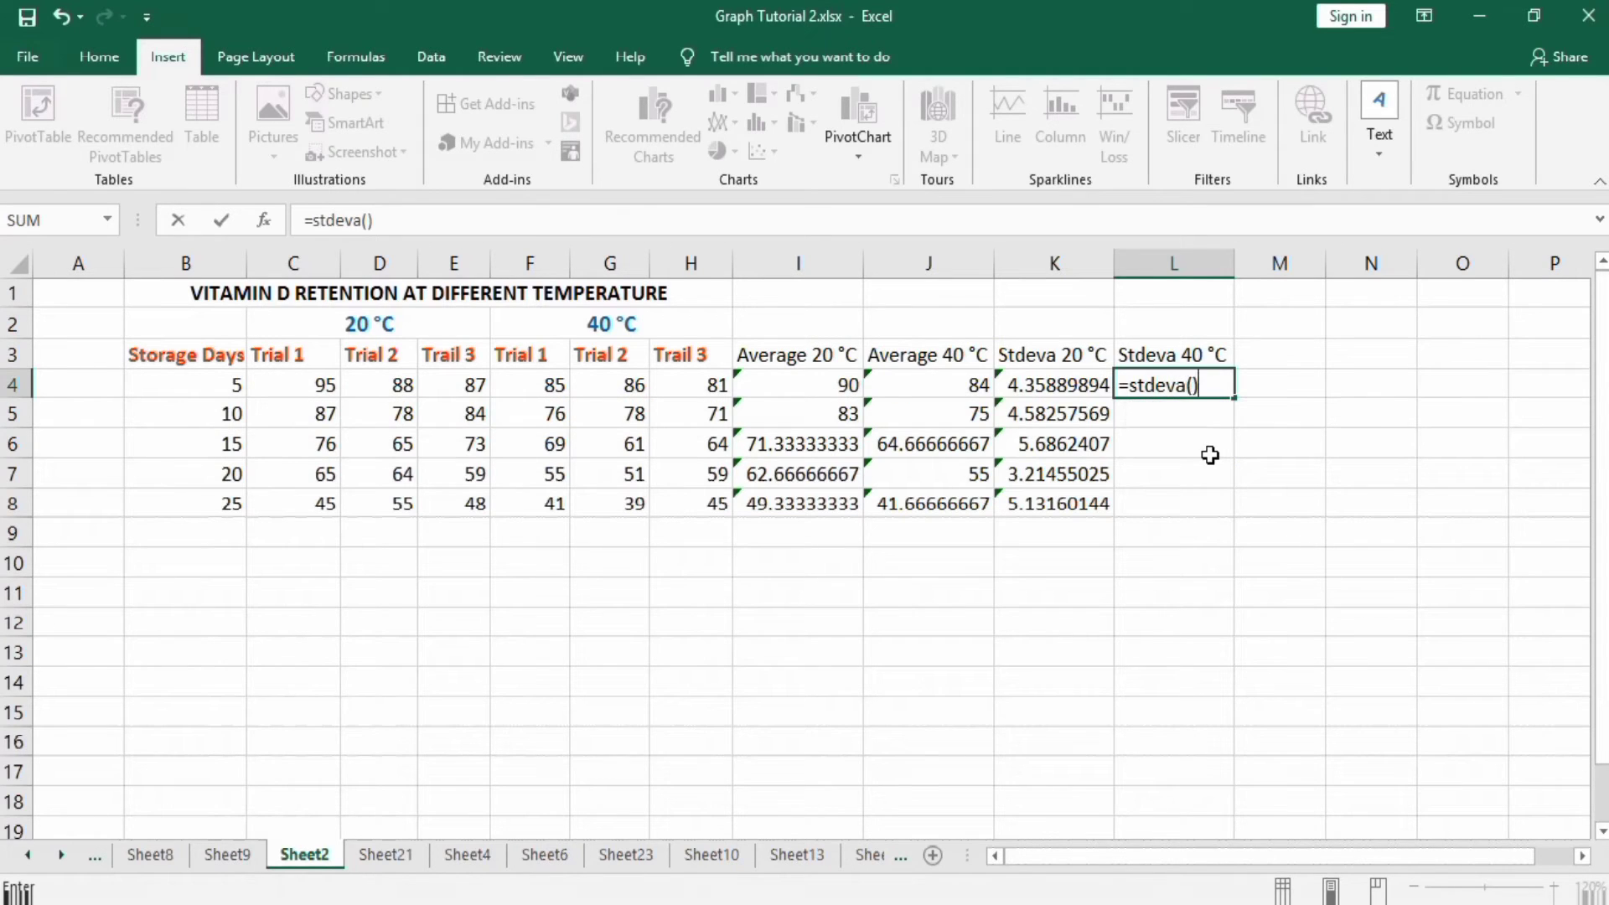
pyautogui.click(1193, 386)
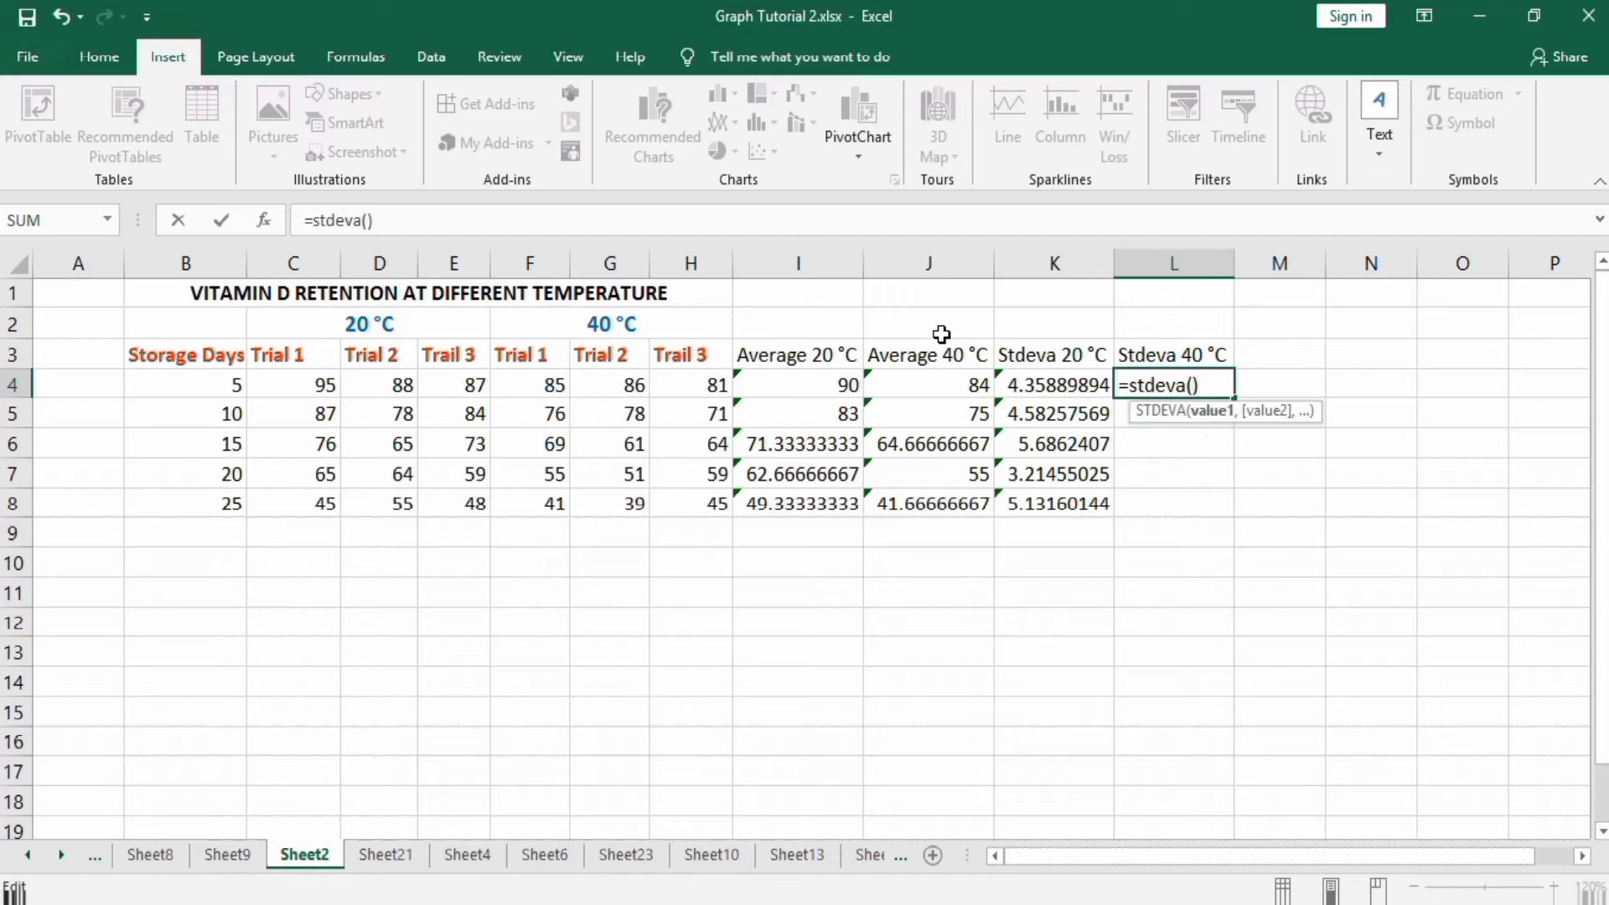
pyautogui.click(527, 381)
pyautogui.moveTo(527, 378); pyautogui.dragTo(666, 381)
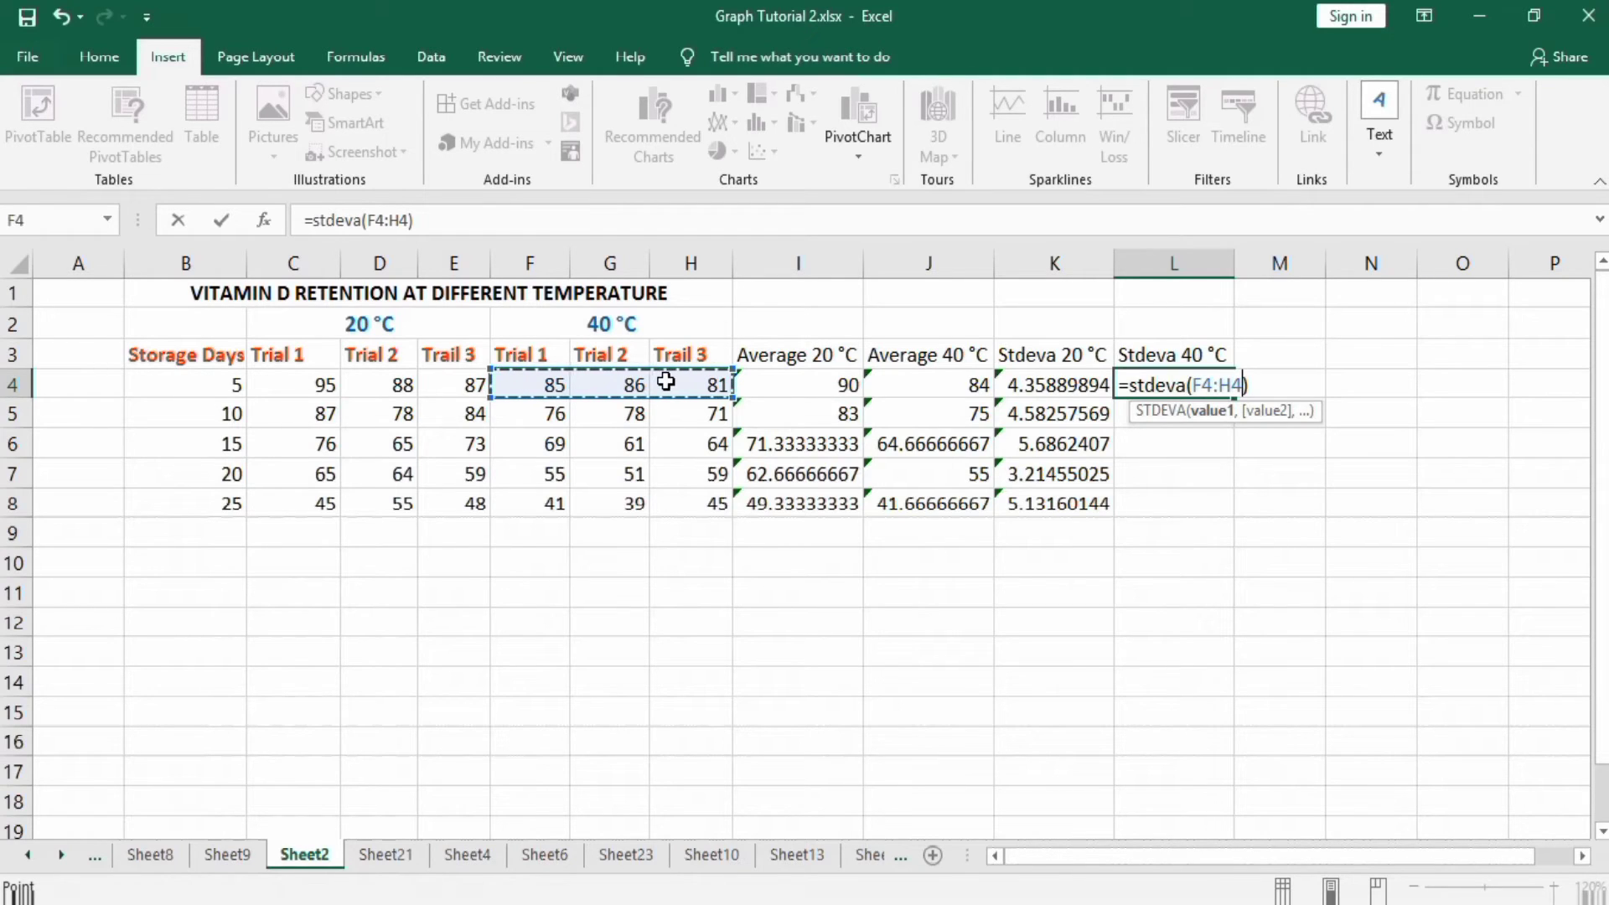
pyautogui.press('Return')
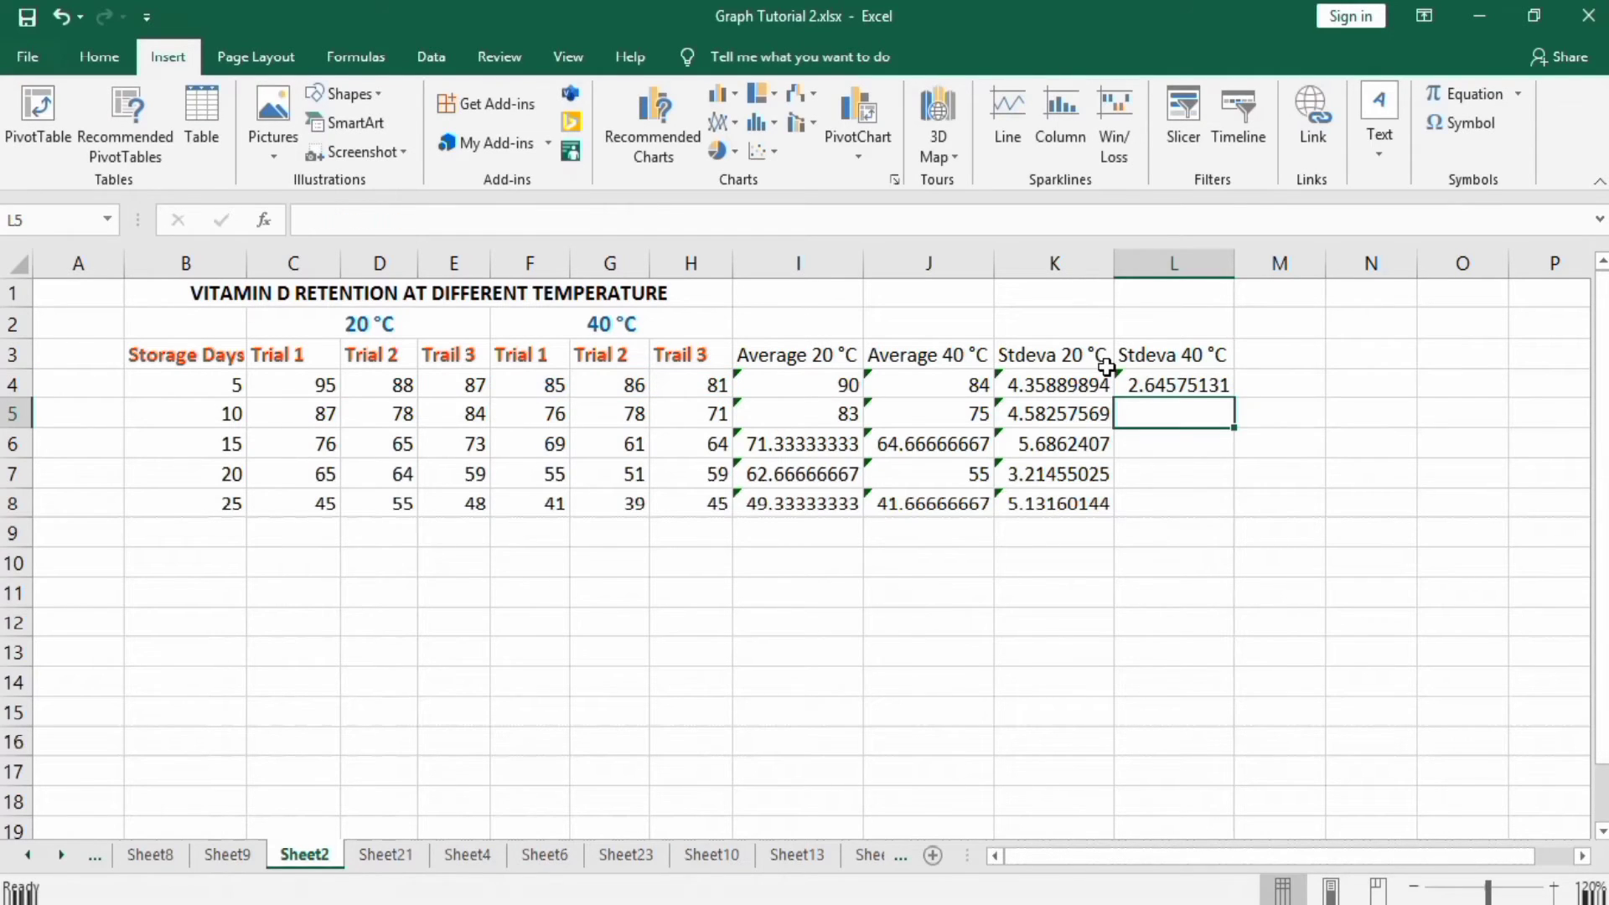
pyautogui.click(1164, 386)
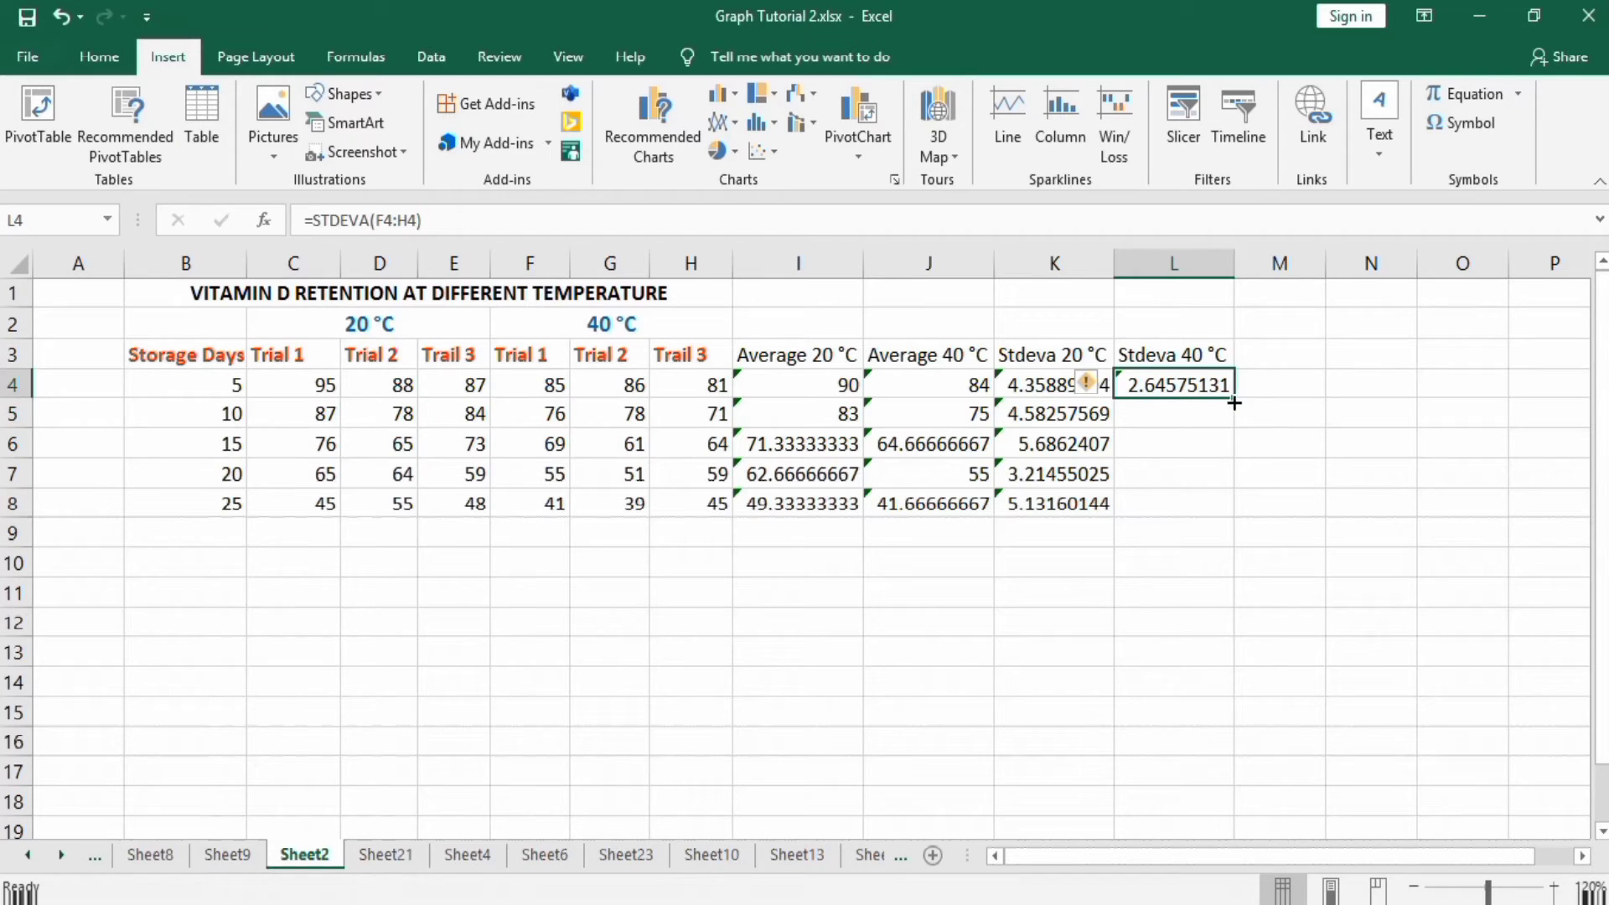
pyautogui.moveTo(1235, 400); pyautogui.dragTo(1226, 508)
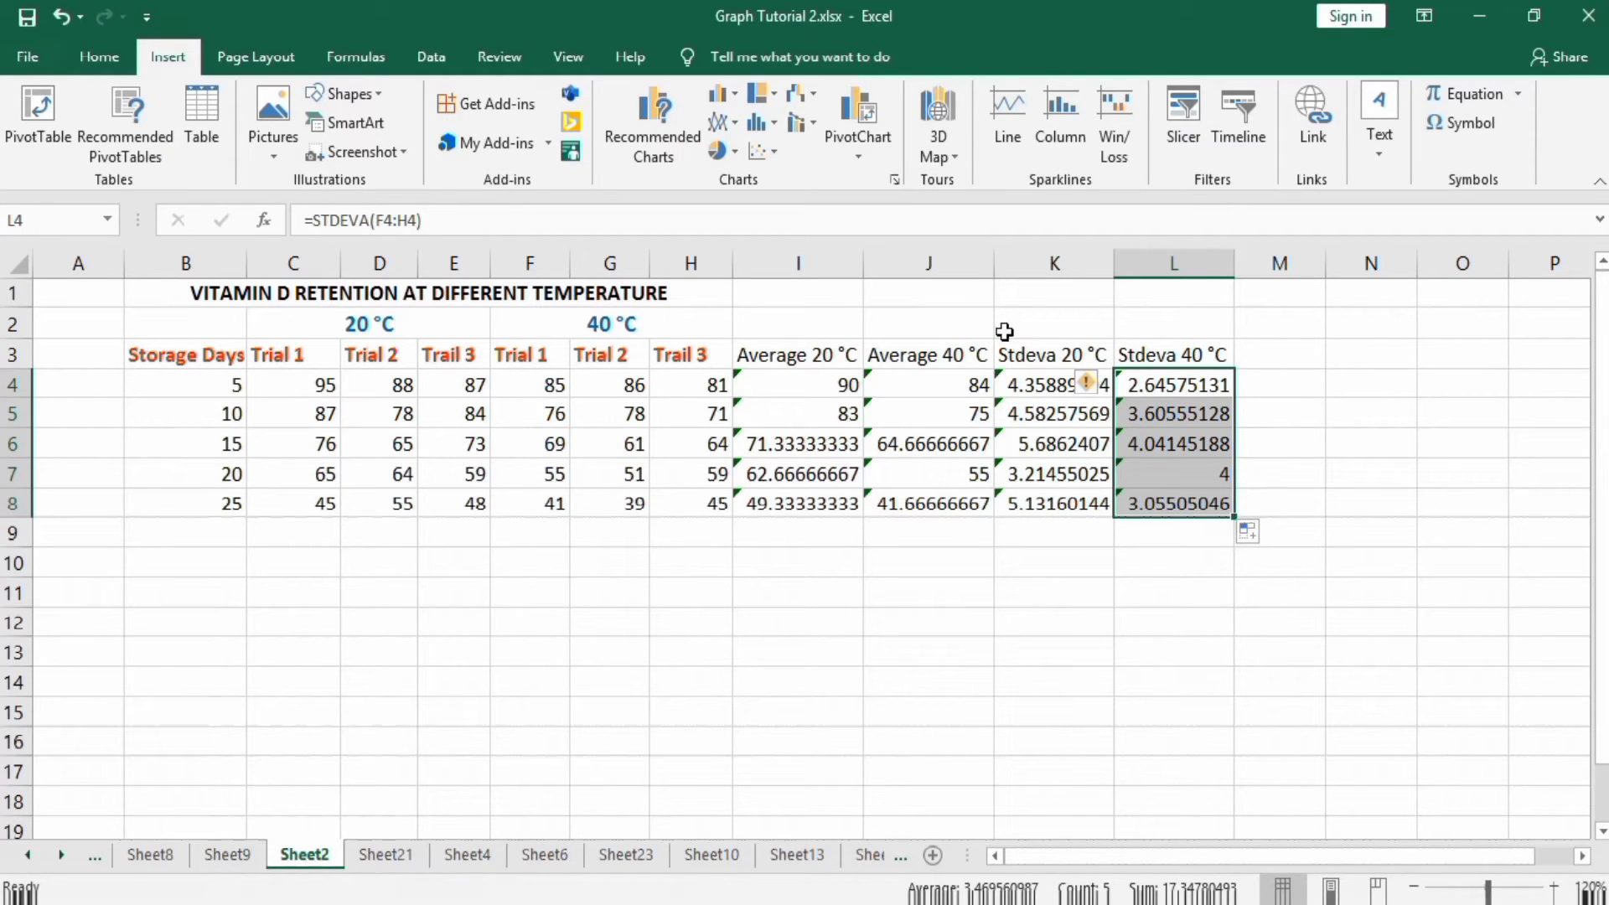
# Step: Apply the Number format to the averages and standard deviations in I4:L8
pyautogui.click(1185, 510)
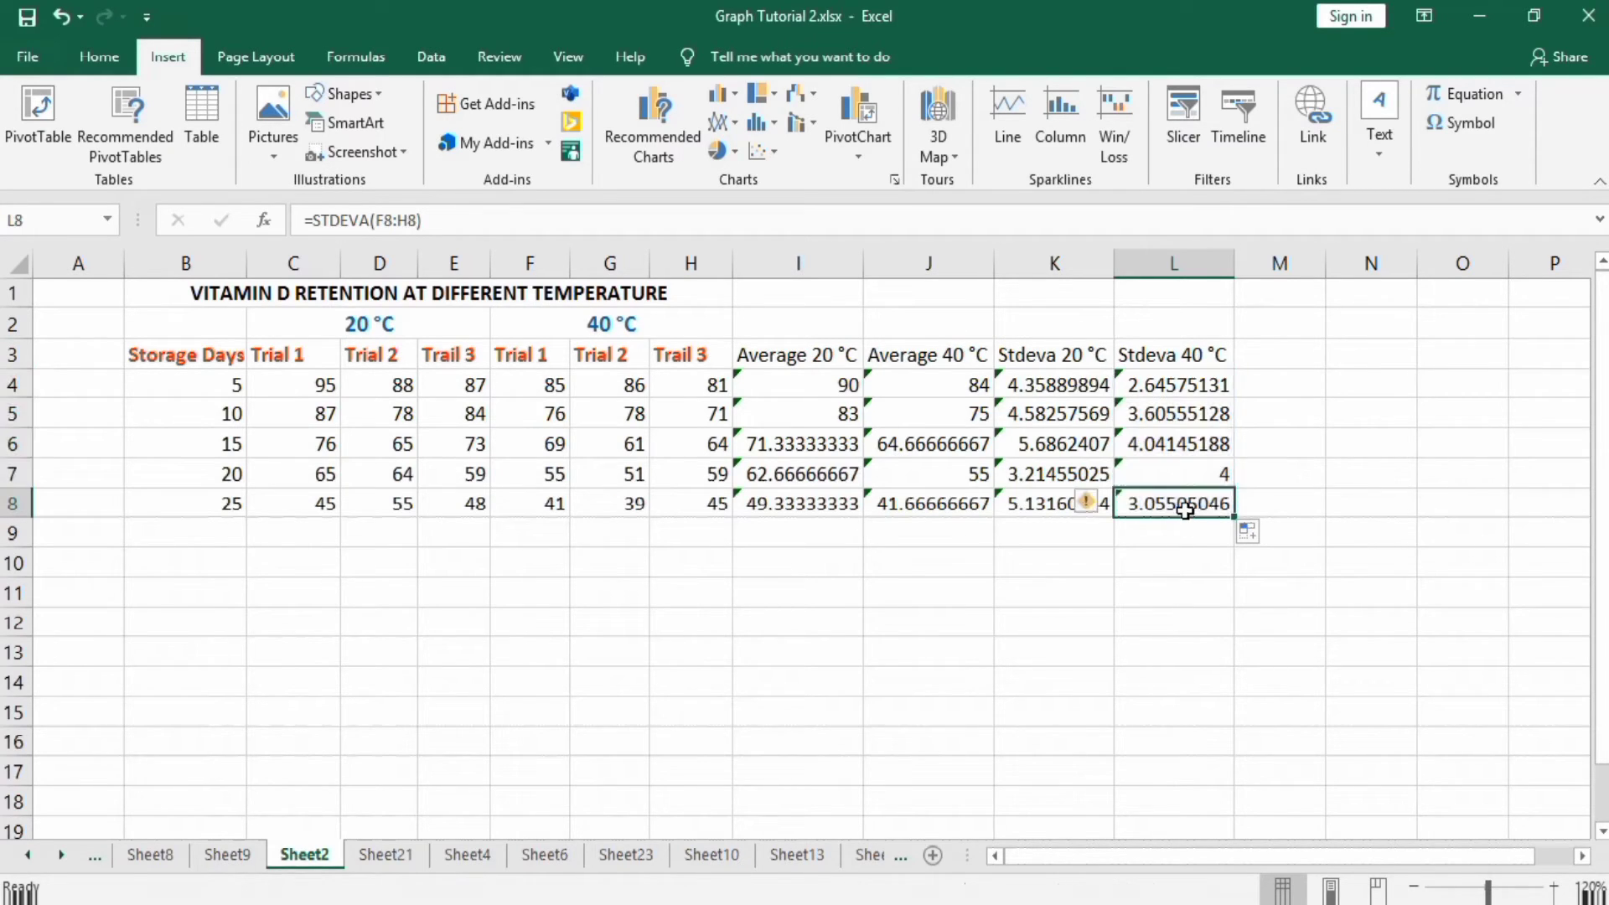
pyautogui.moveTo(1187, 508); pyautogui.dragTo(817, 390)
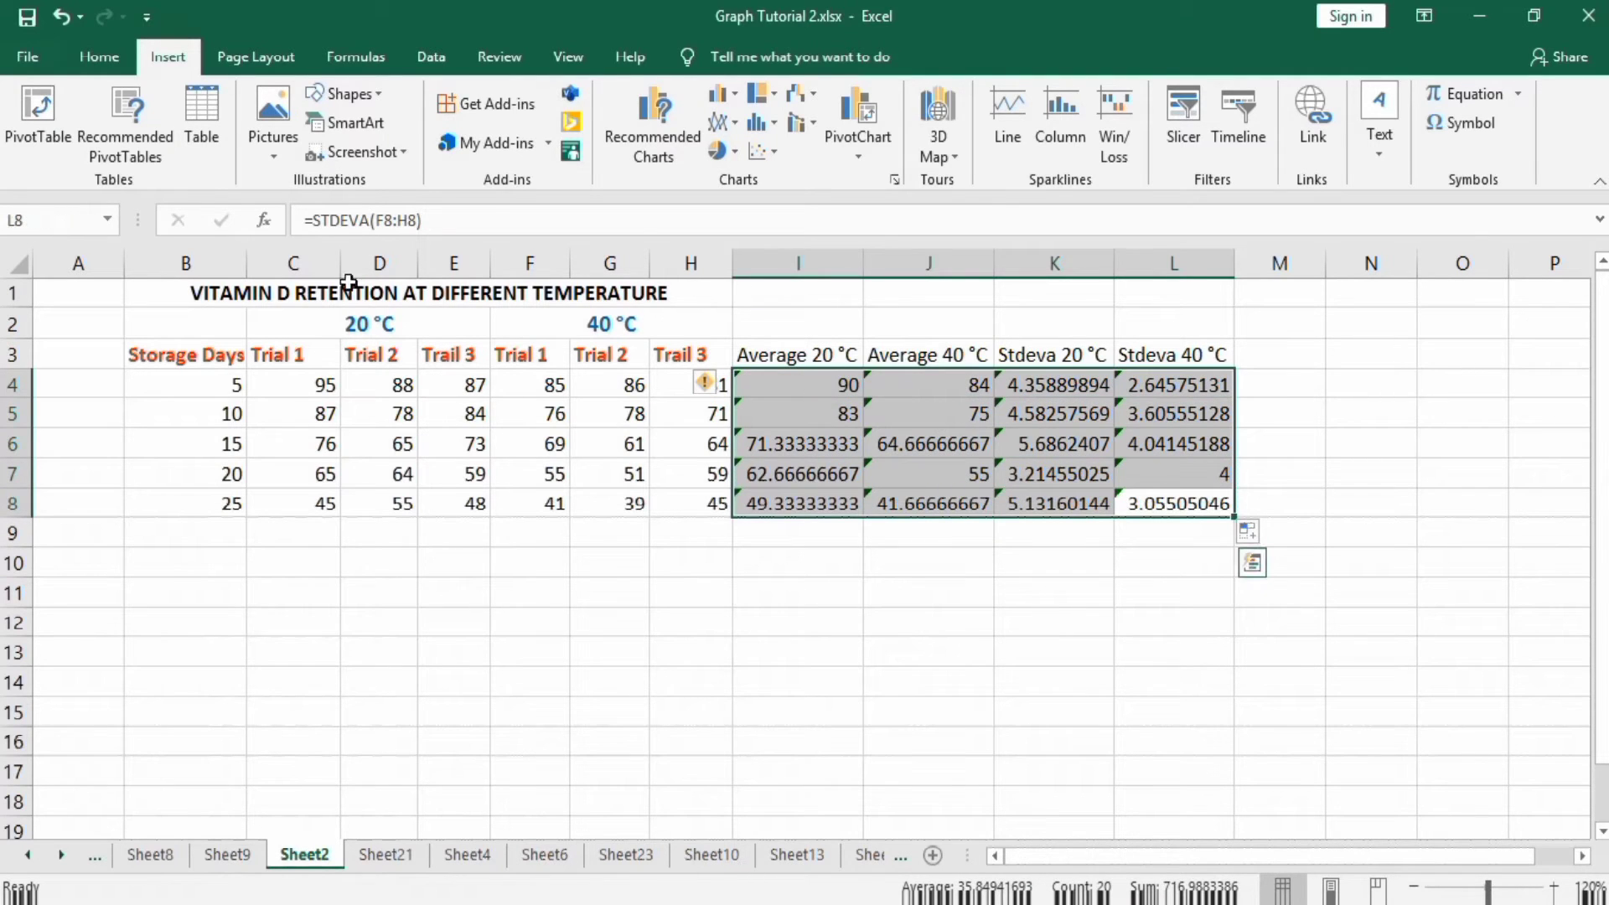
pyautogui.click(118, 64)
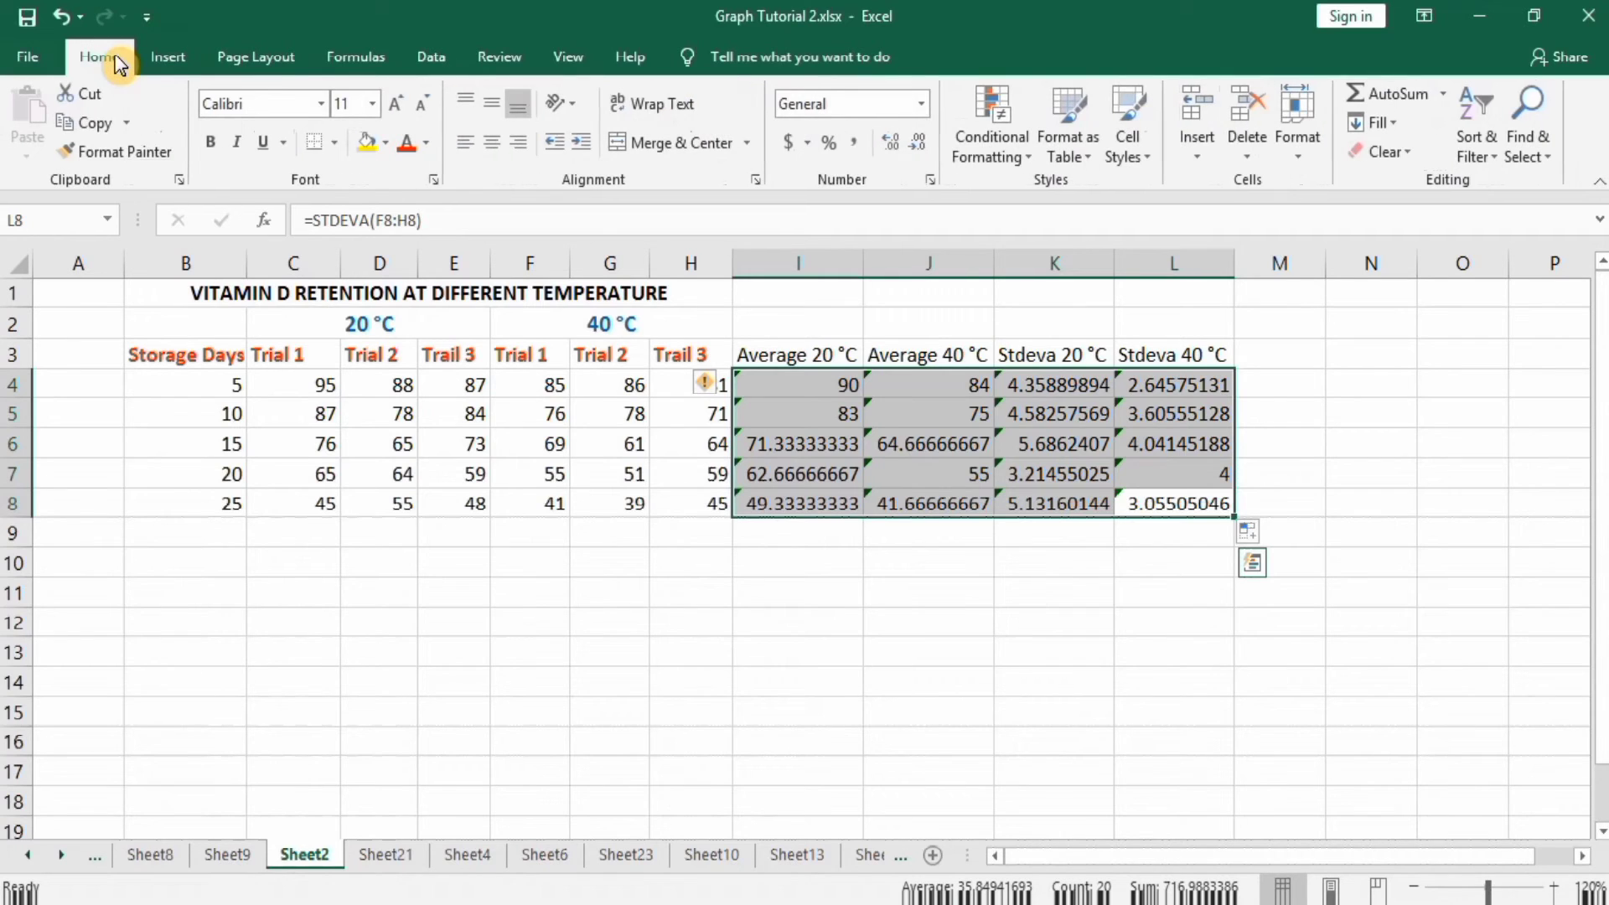
pyautogui.click(925, 106)
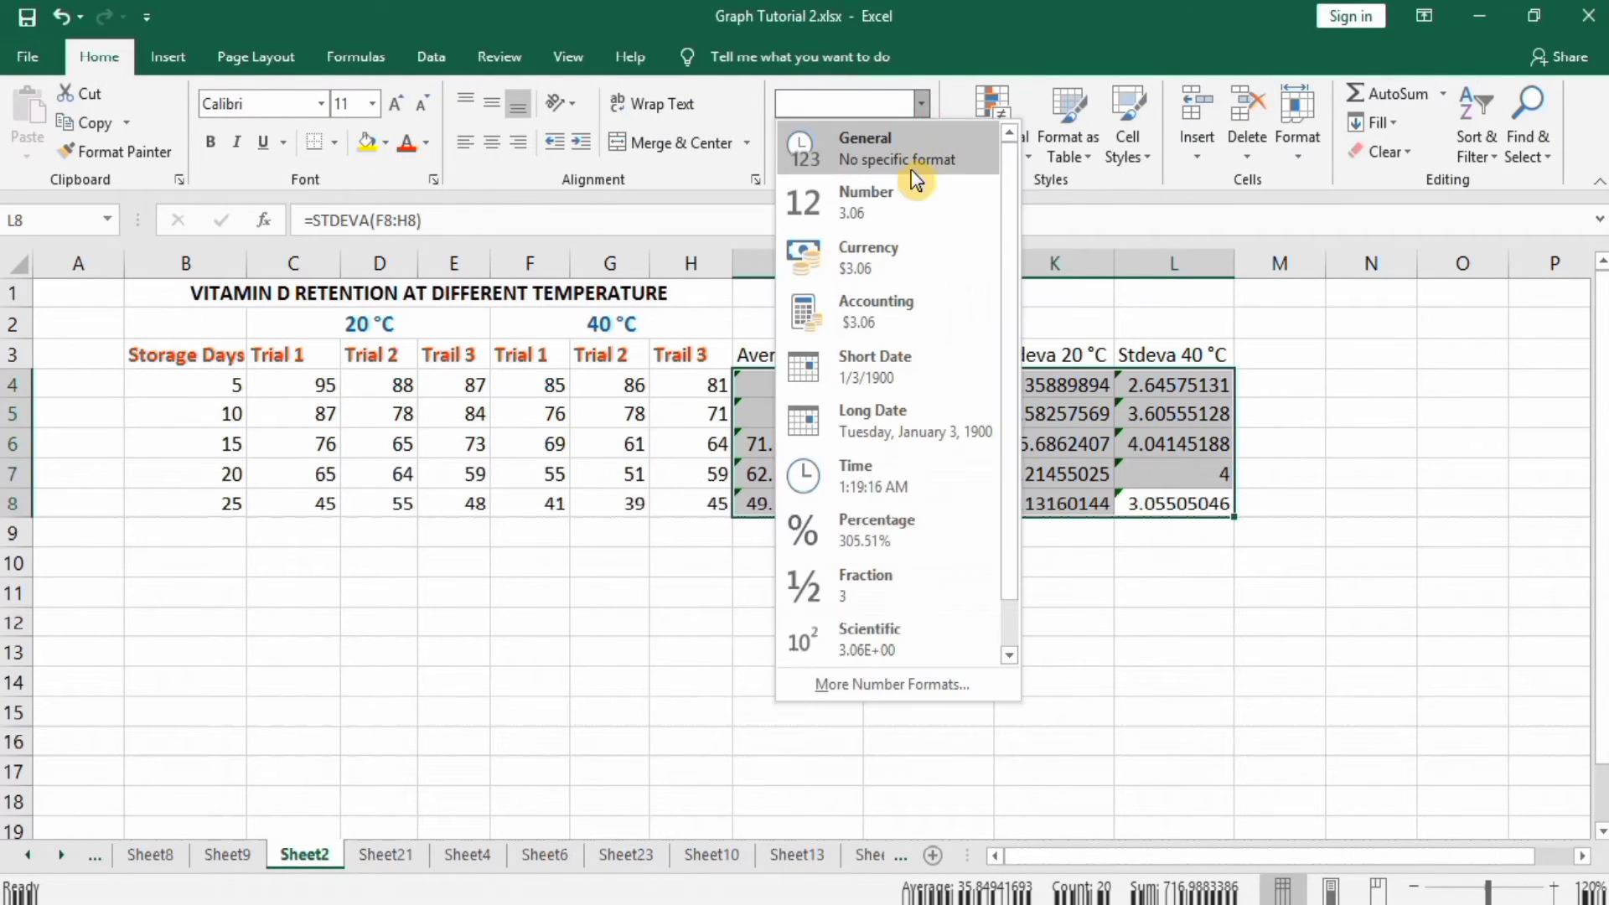
pyautogui.click(901, 193)
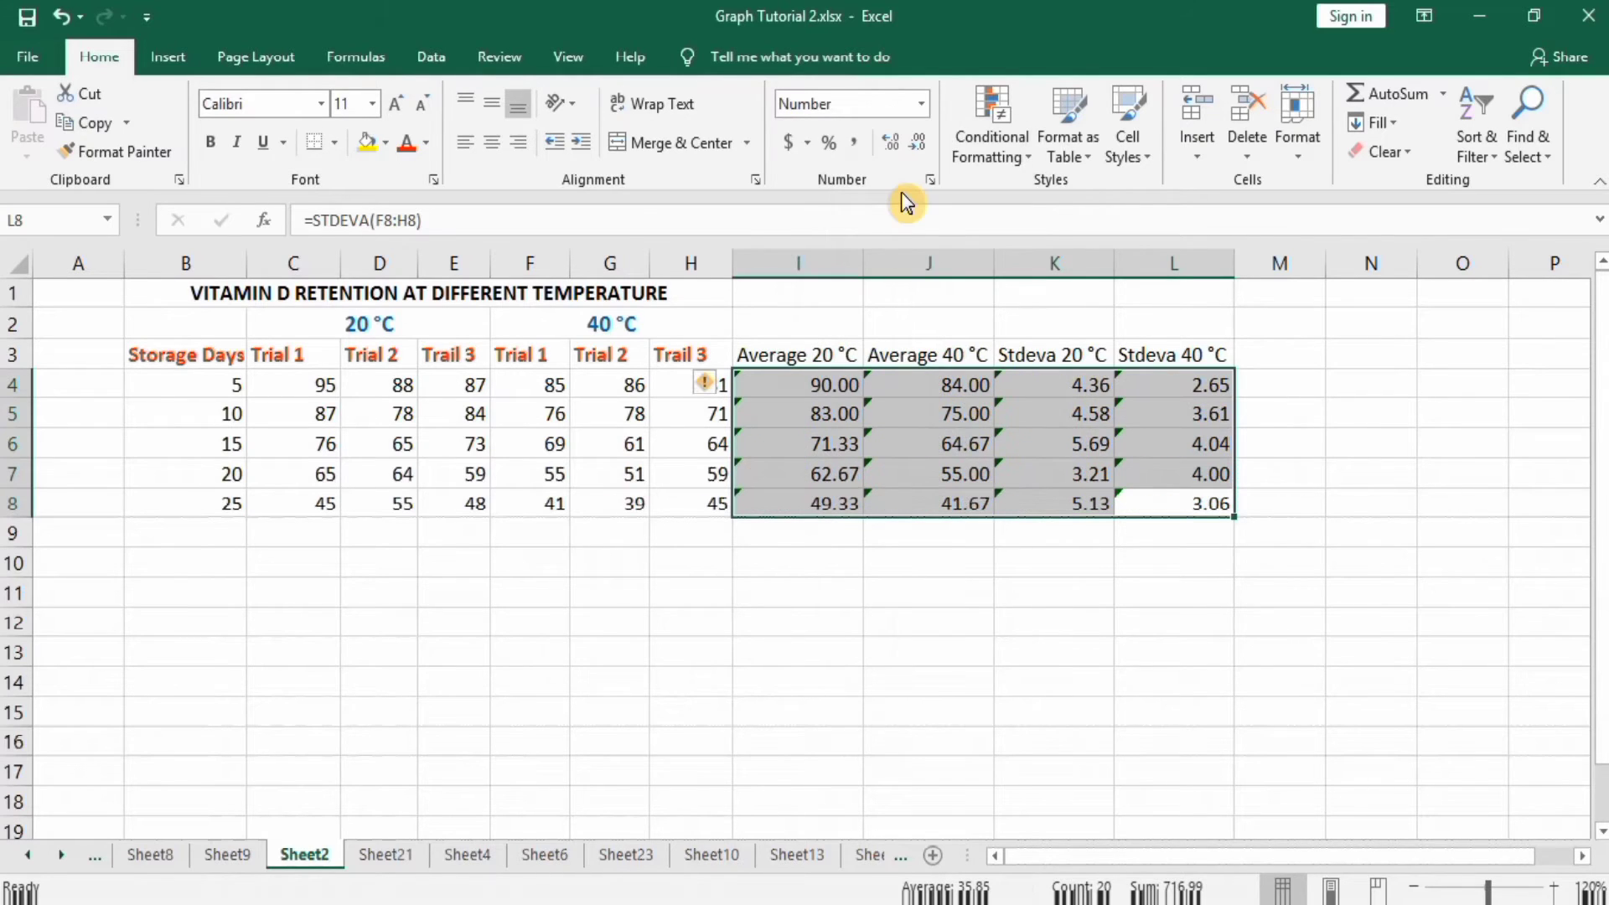
pyautogui.click(1314, 510)
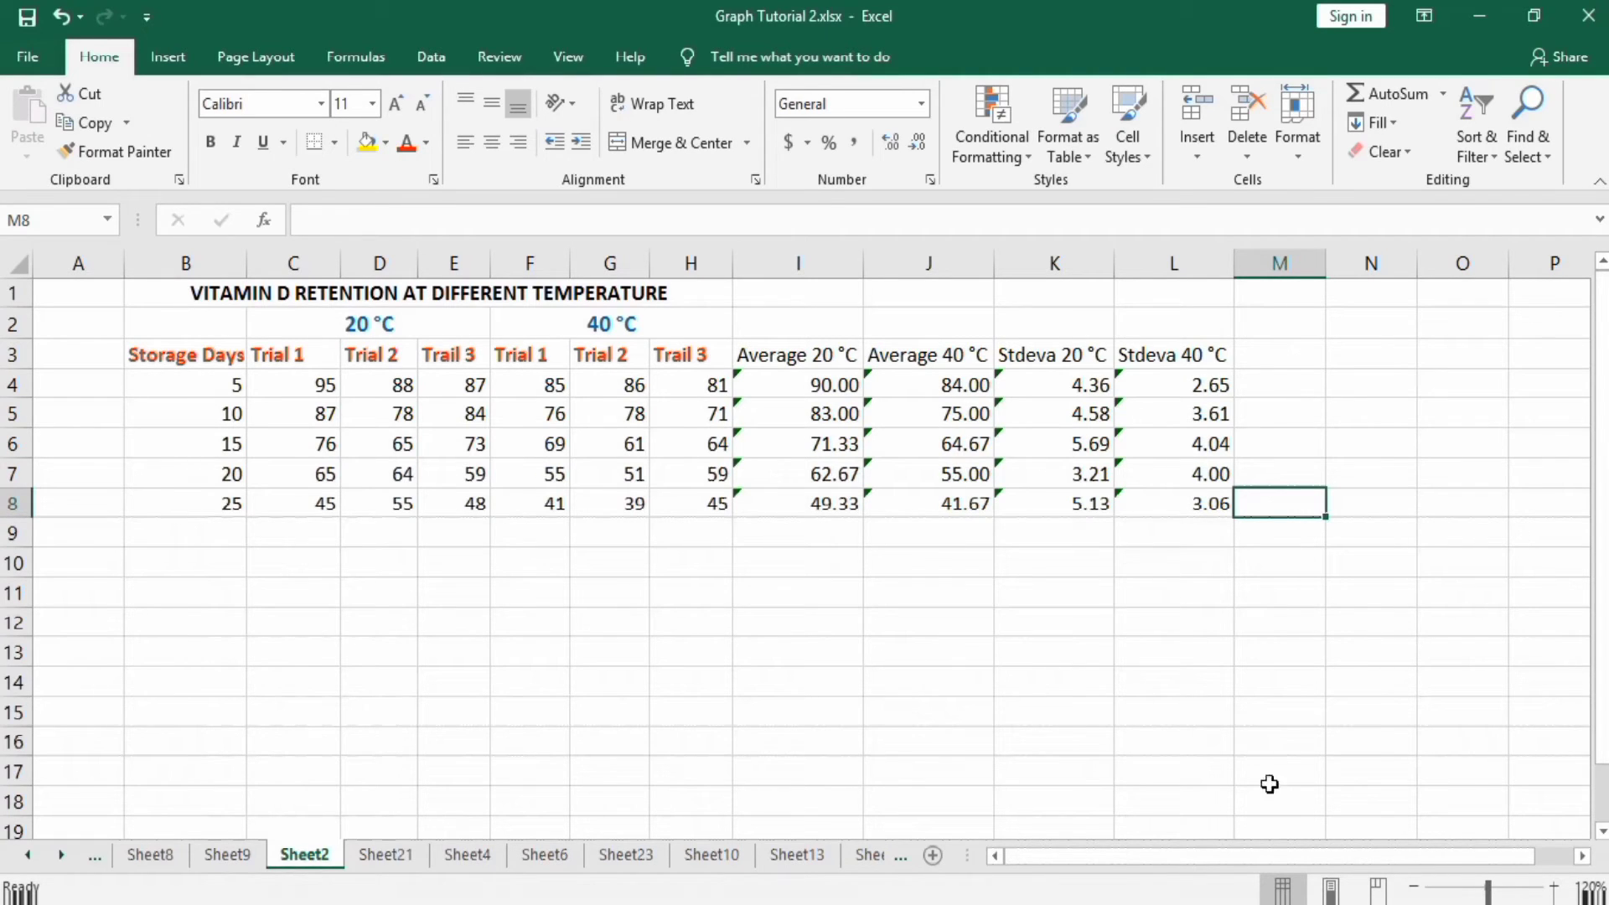
# Step: Copy the Storage Days column with its heading from B3:B8 into the cells starting at N3
pyautogui.click(1582, 861)
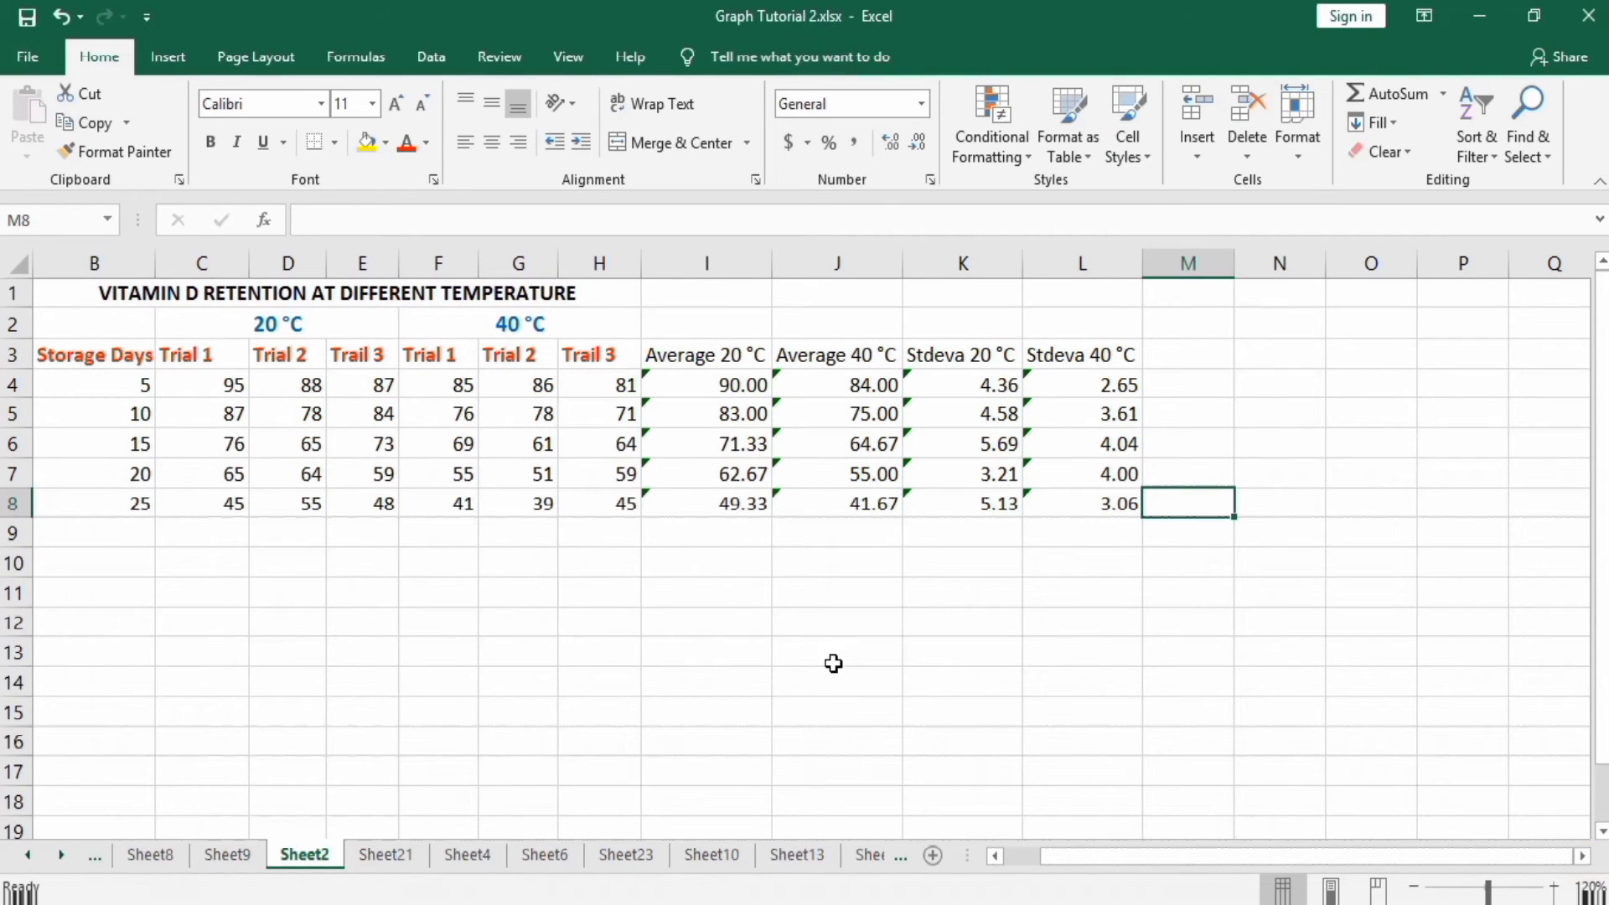
pyautogui.click(134, 509)
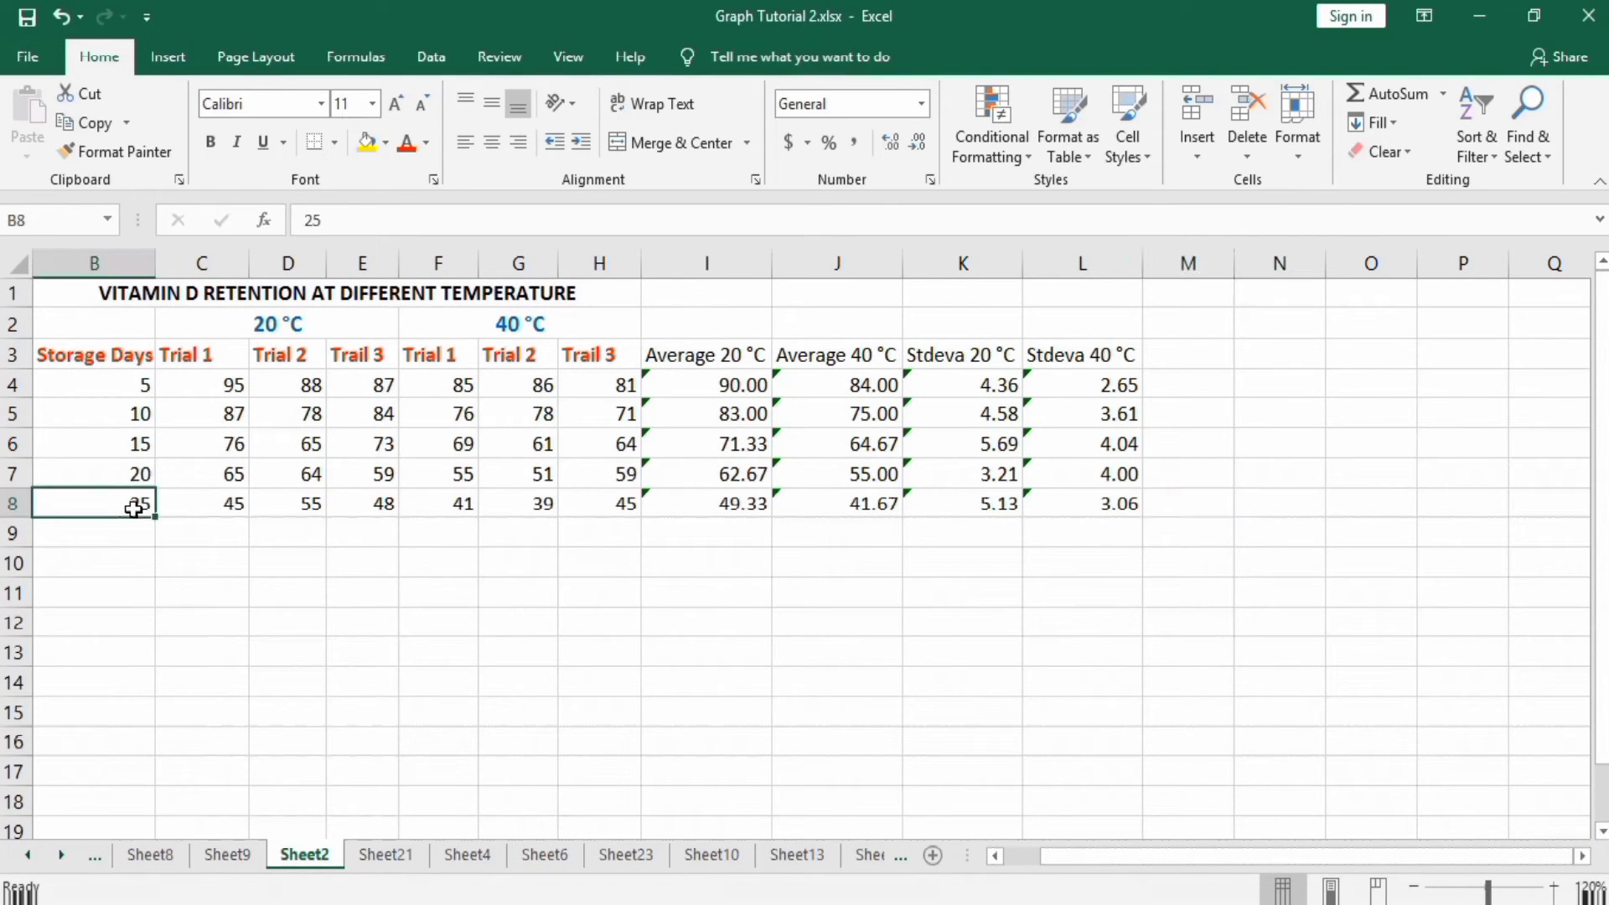
pyautogui.moveTo(127, 506); pyautogui.dragTo(111, 356)
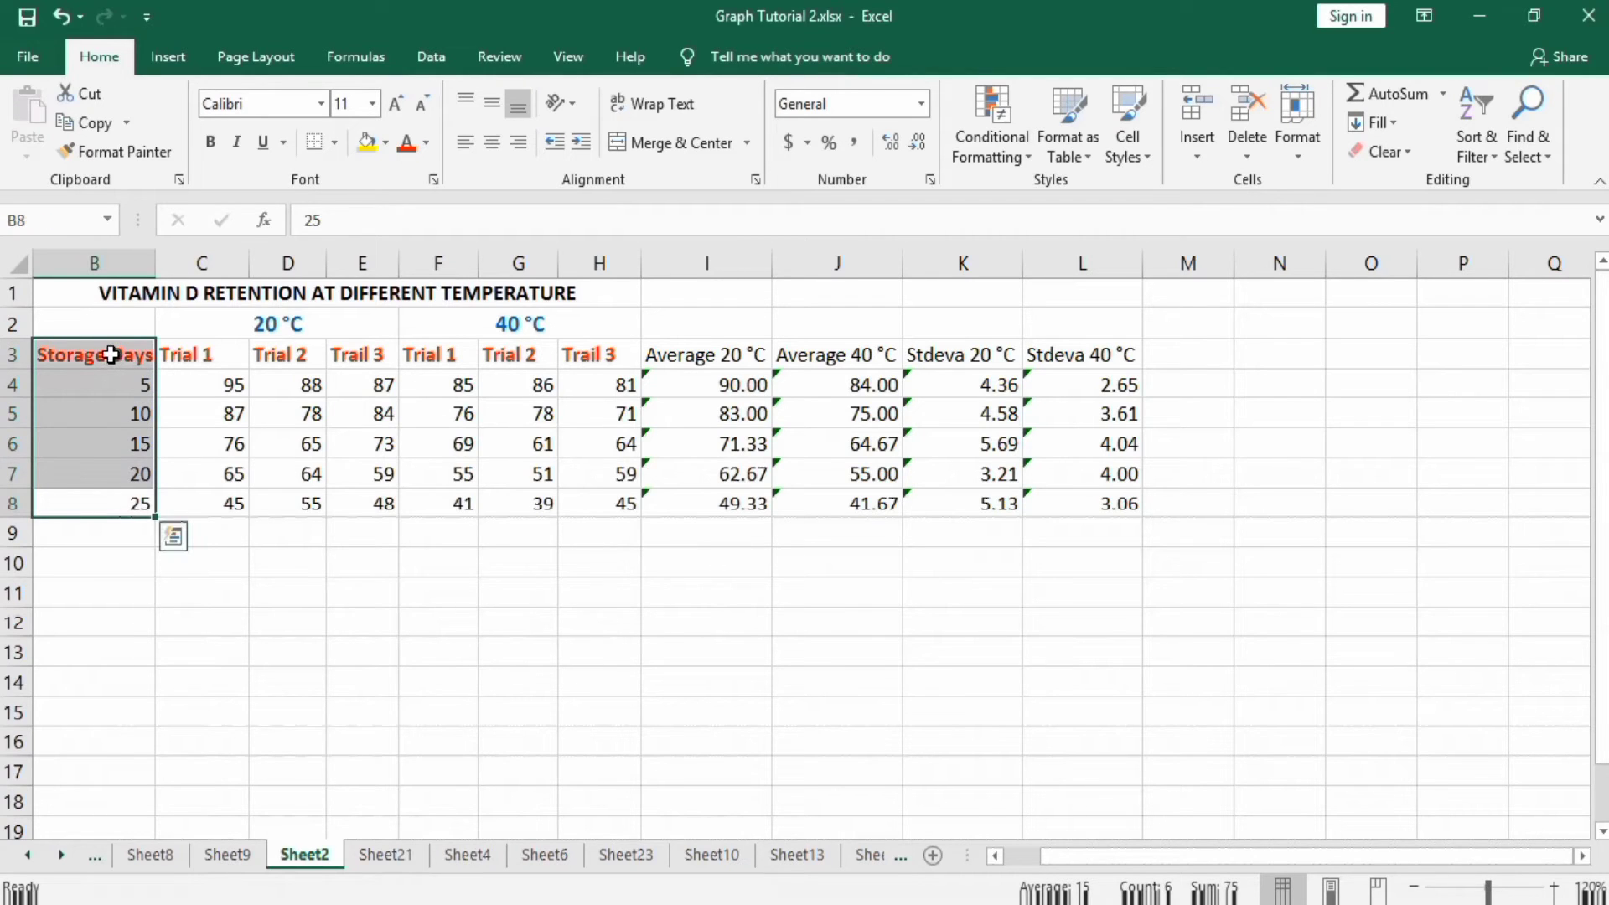
pyautogui.rightClick(111, 354)
pyautogui.click(159, 374)
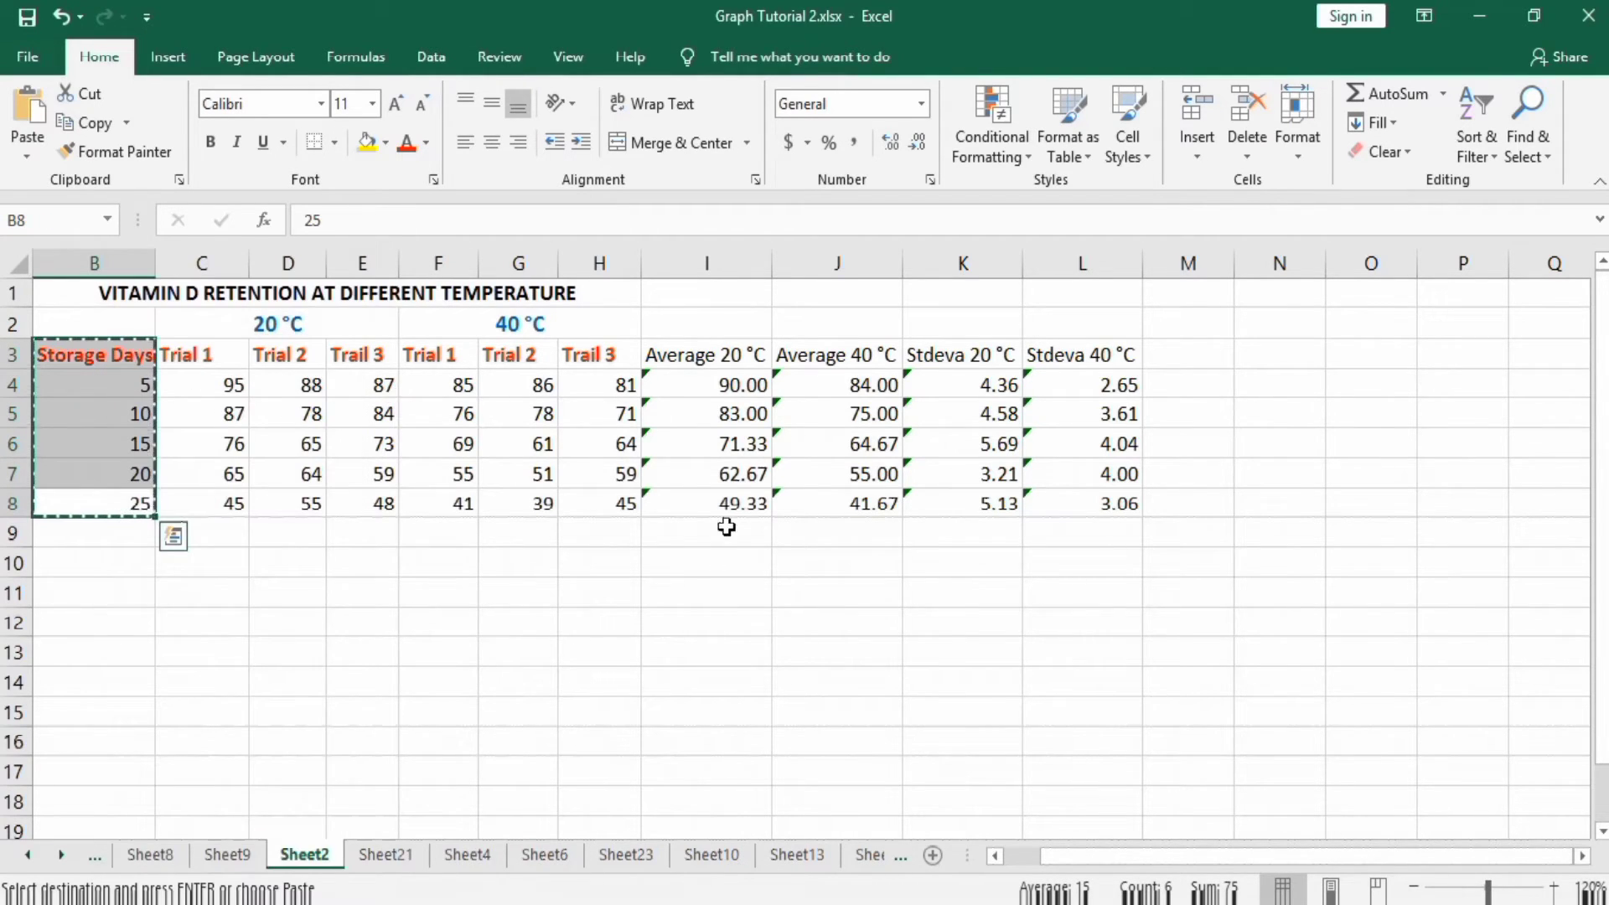
pyautogui.click(1282, 352)
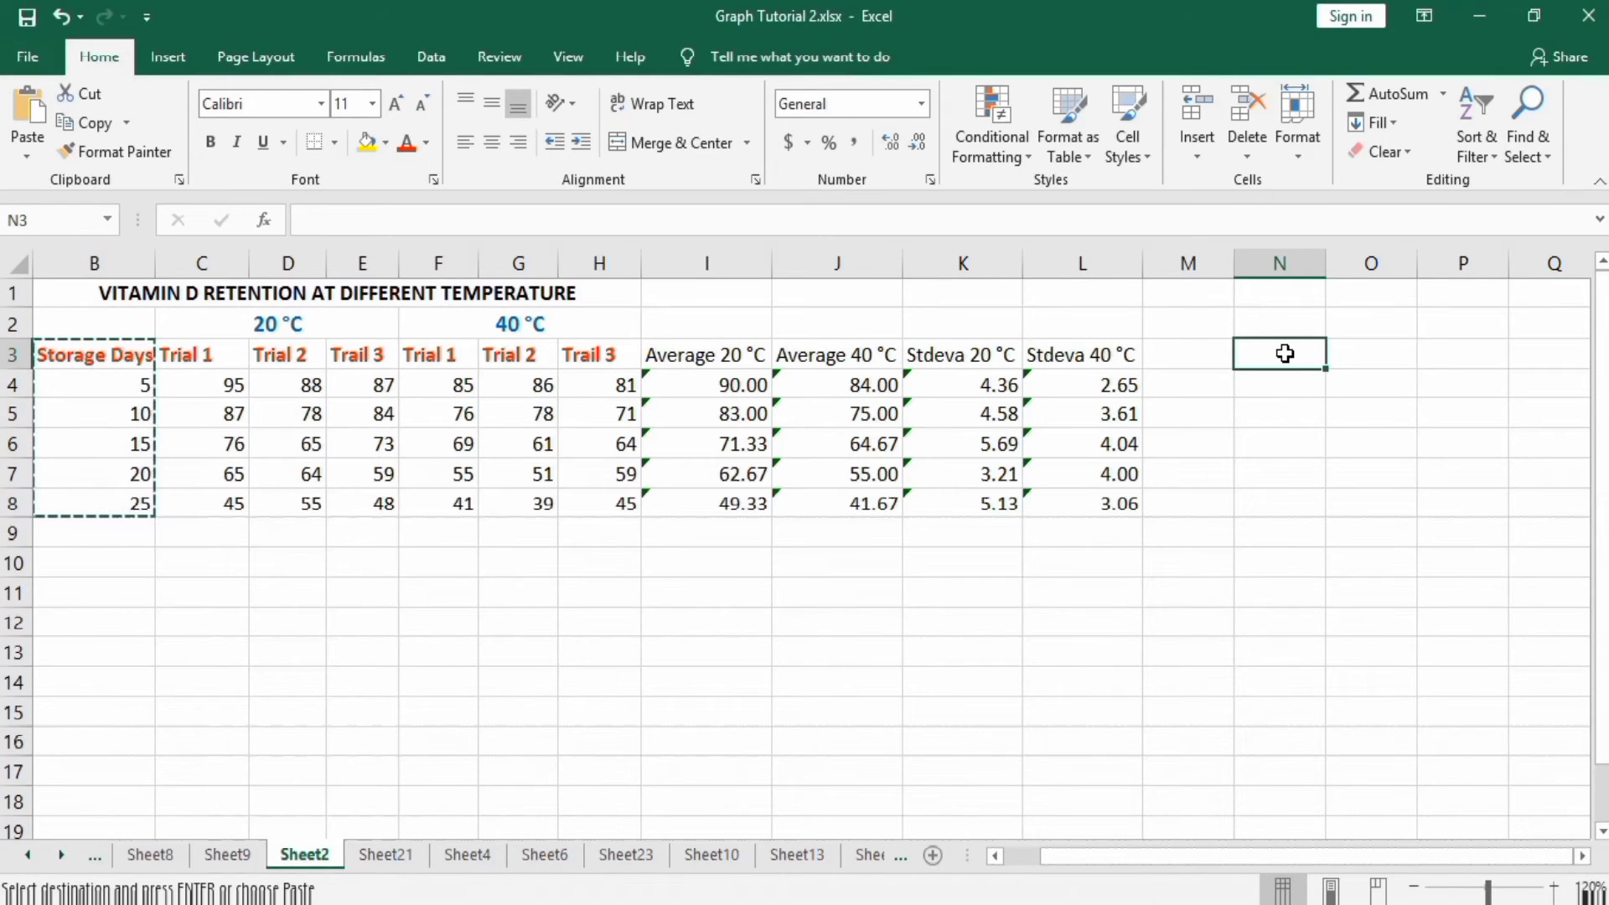
pyautogui.hotkey('ctrl', 'v')
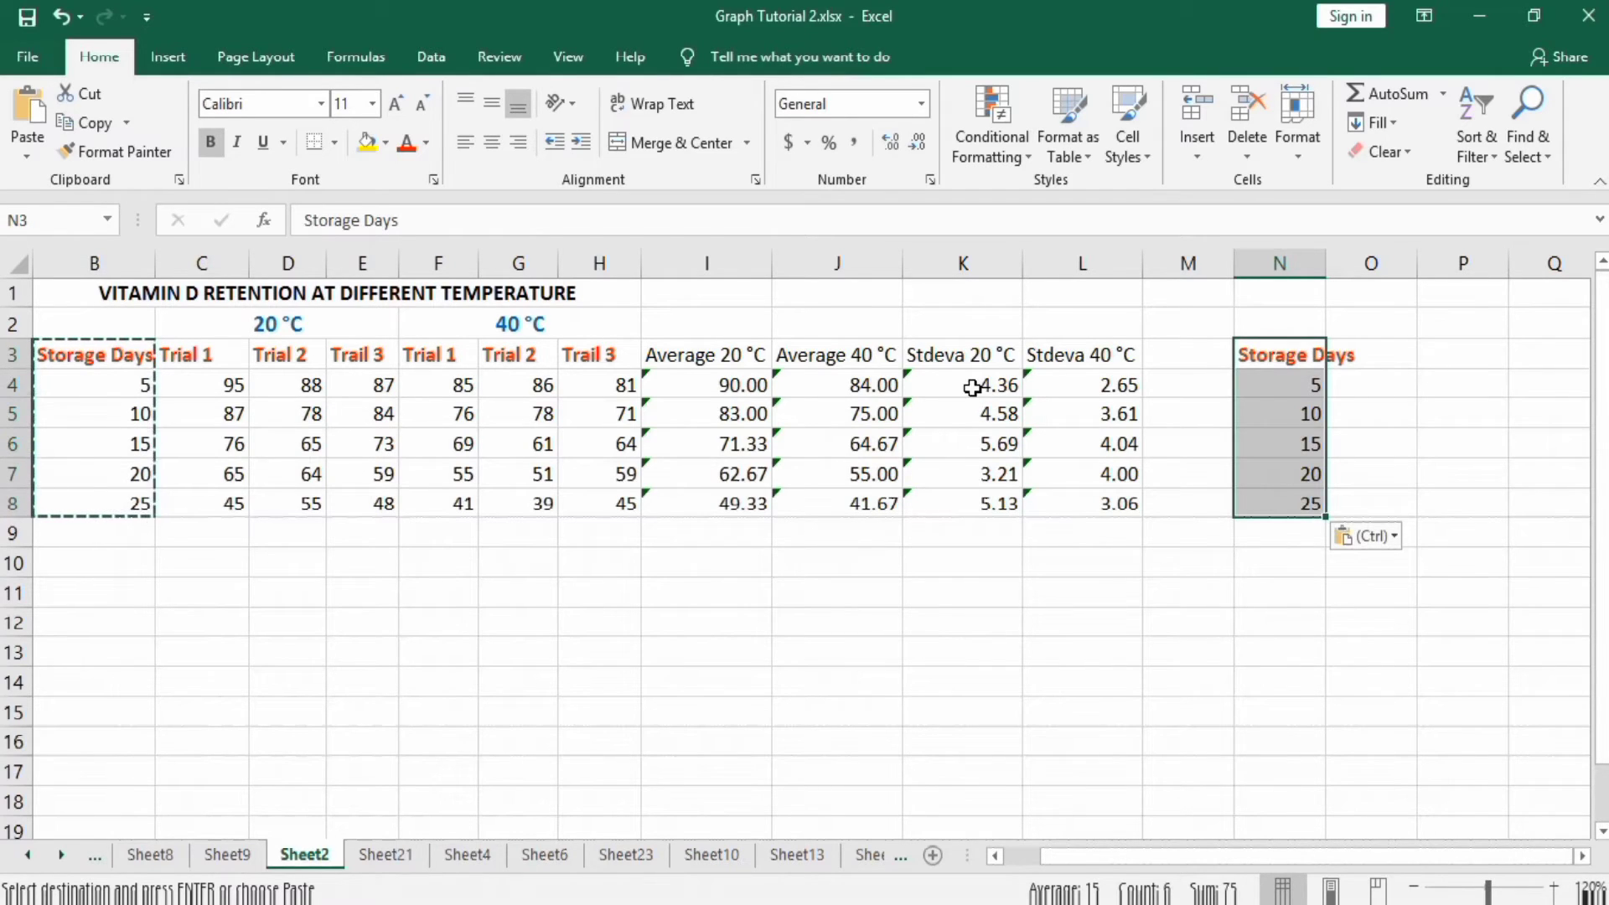
# Step: Copy the averages and standard deviations with their headings from I3:L8 and paste them as links starting at O3
pyautogui.click(717, 351)
pyautogui.moveTo(765, 346); pyautogui.dragTo(1039, 495)
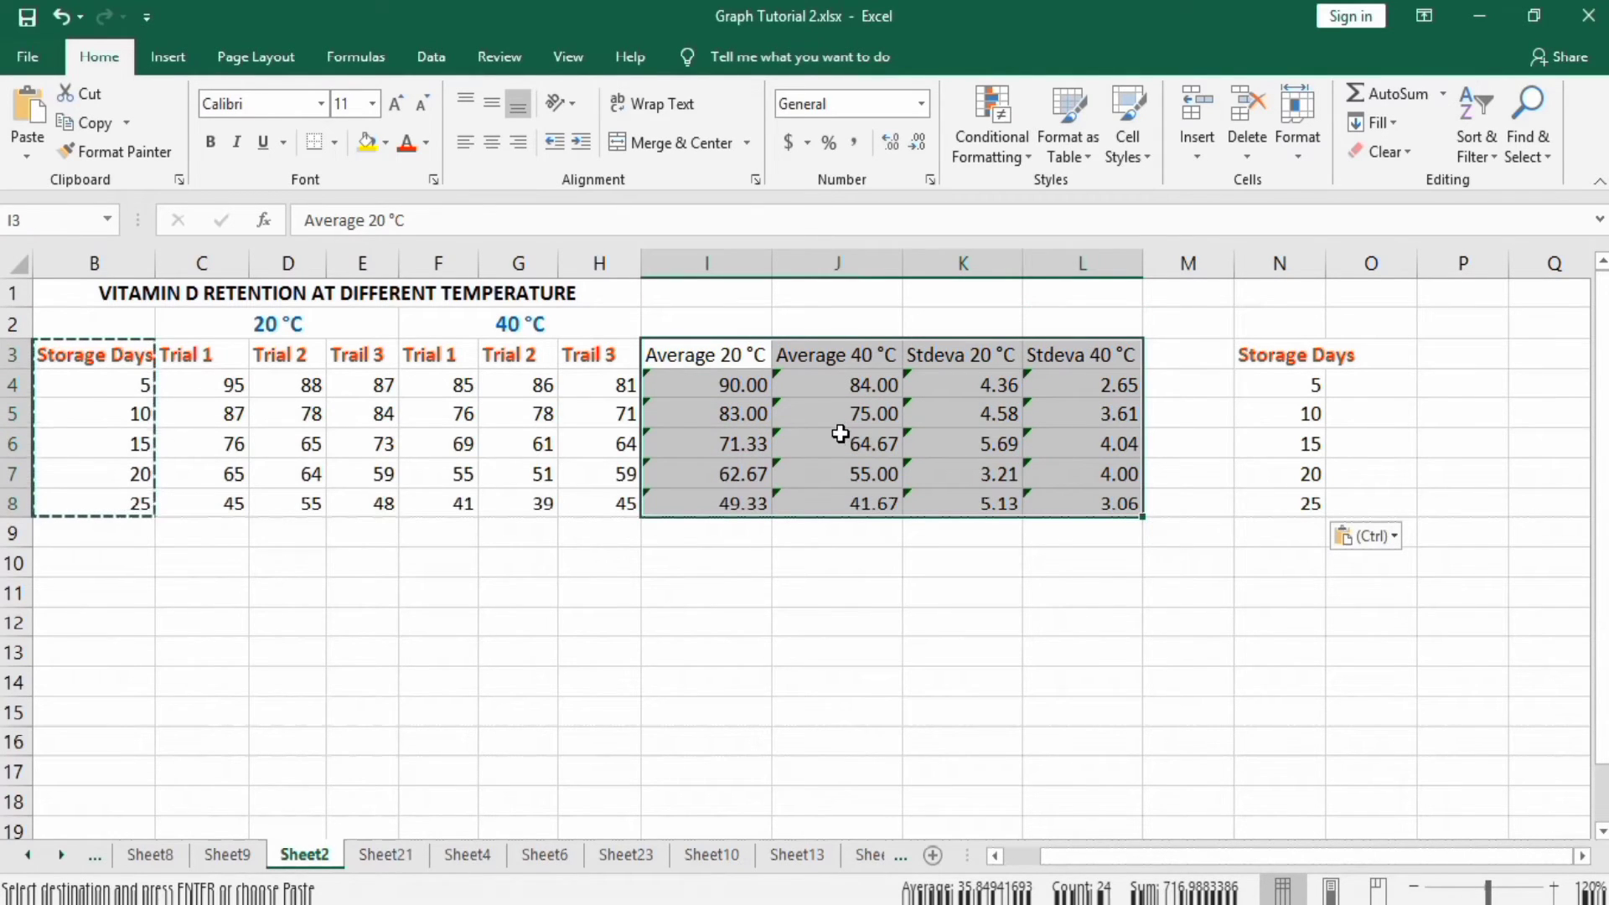
pyautogui.rightClick(841, 433)
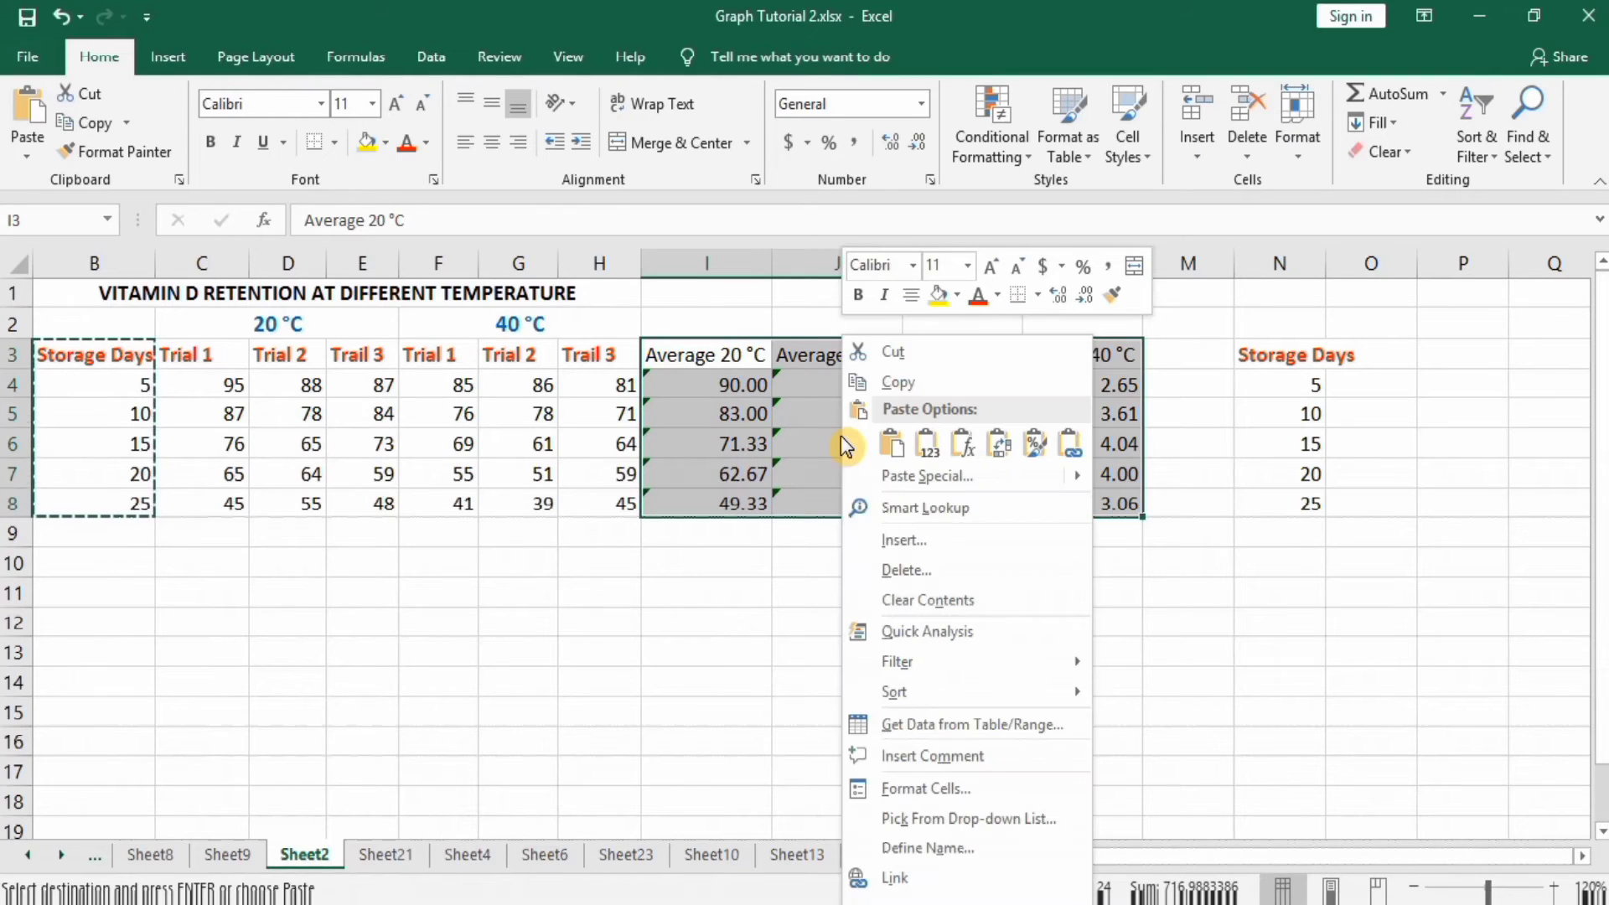
pyautogui.click(891, 388)
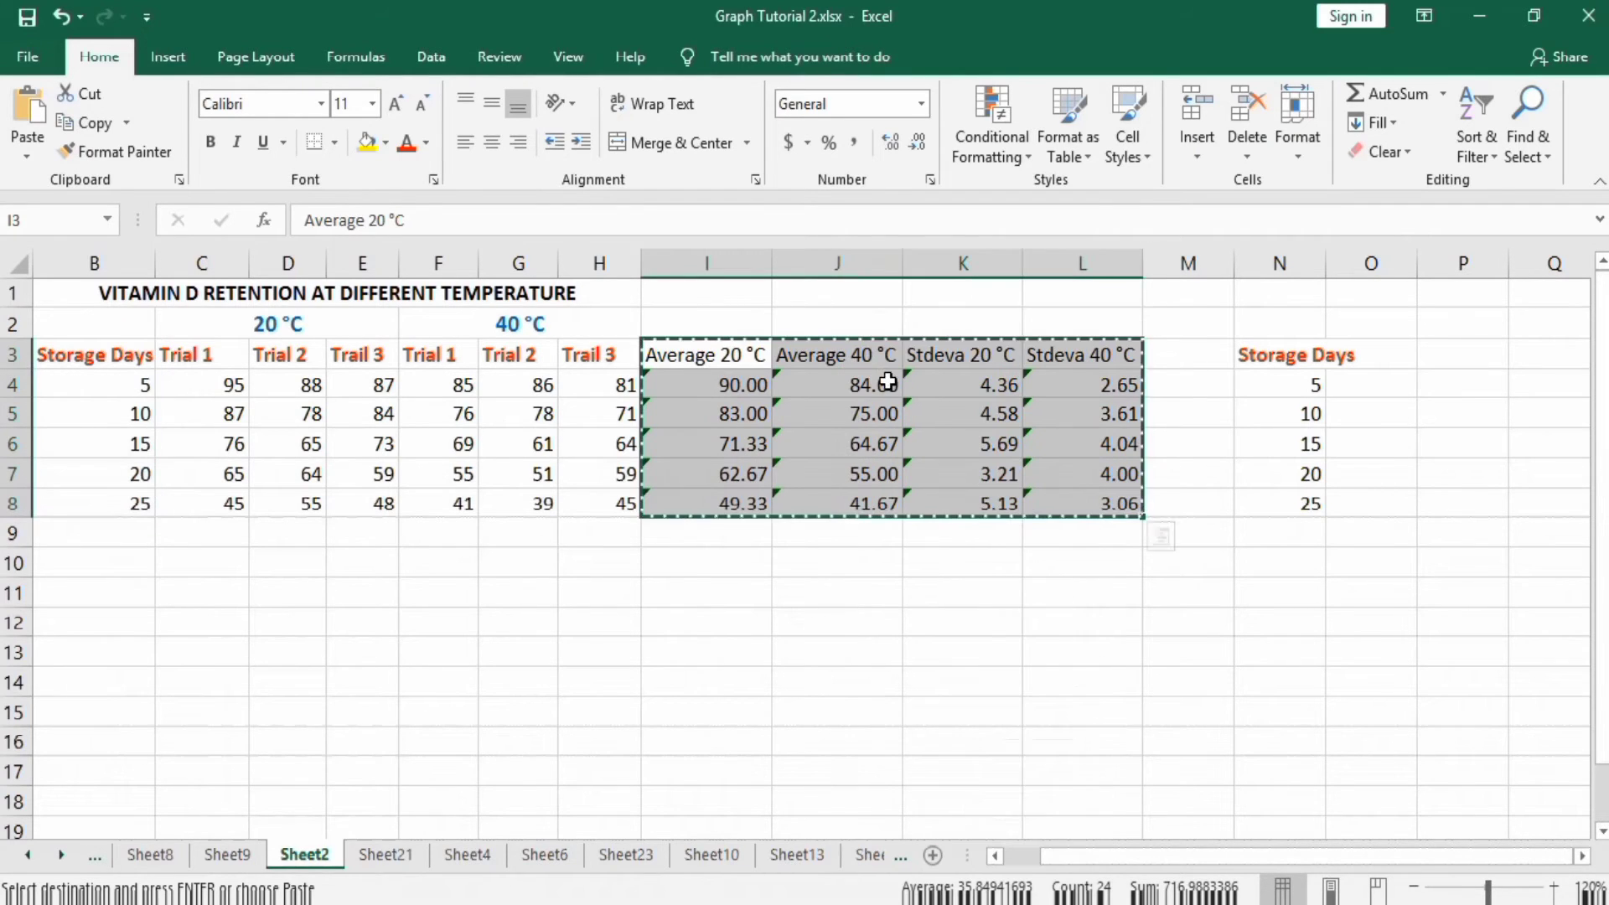
pyautogui.click(1378, 351)
pyautogui.rightClick(1380, 350)
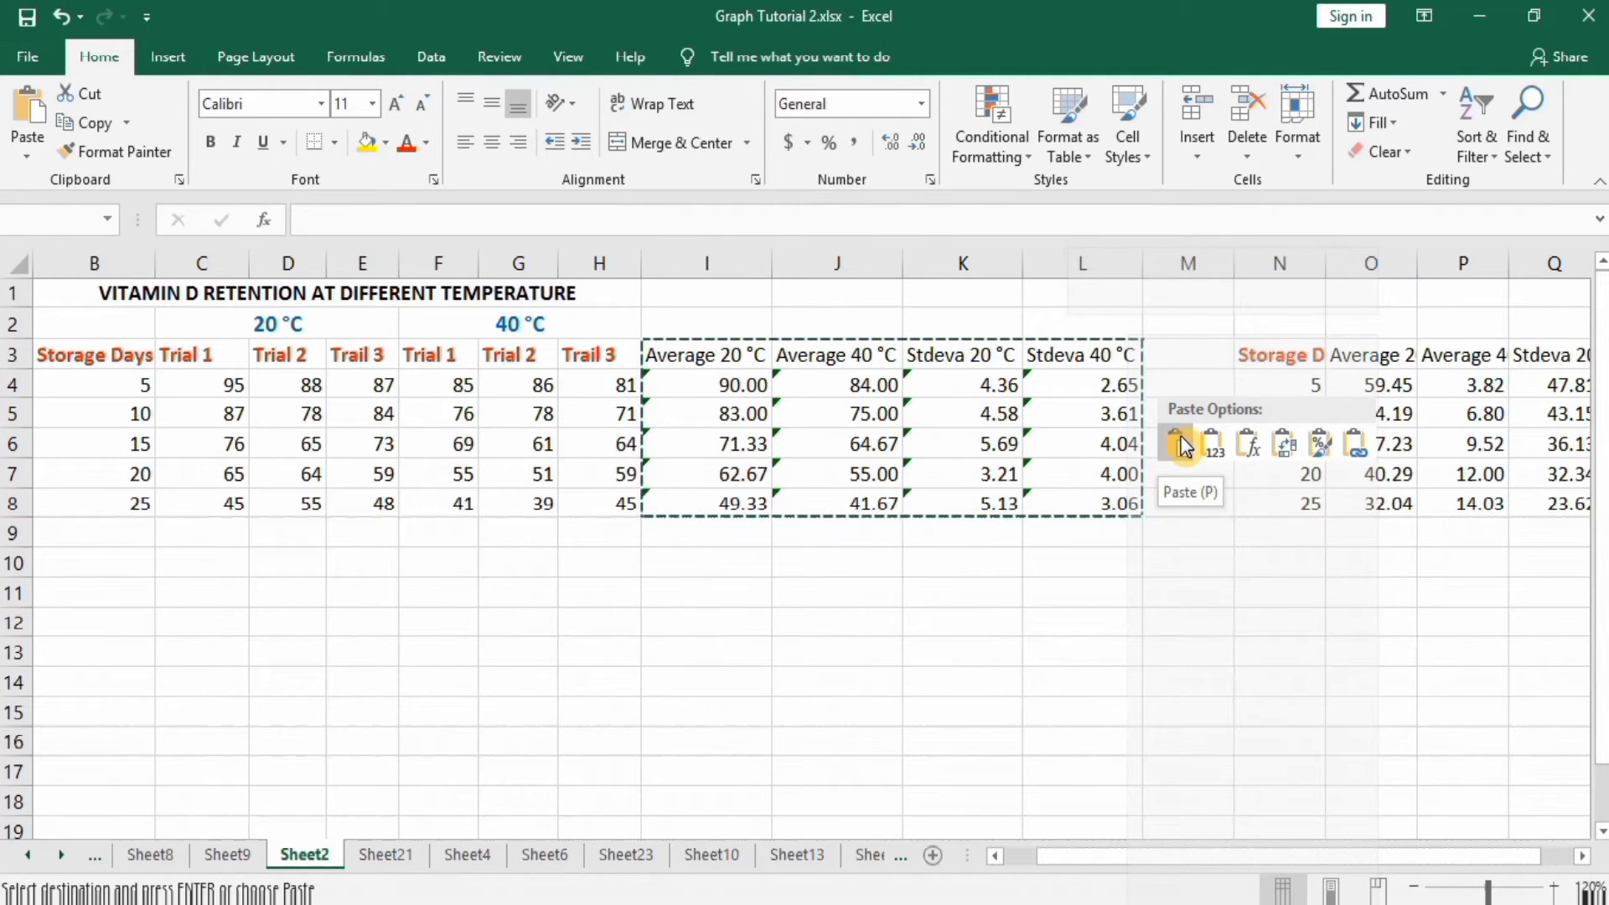
pyautogui.click(1355, 446)
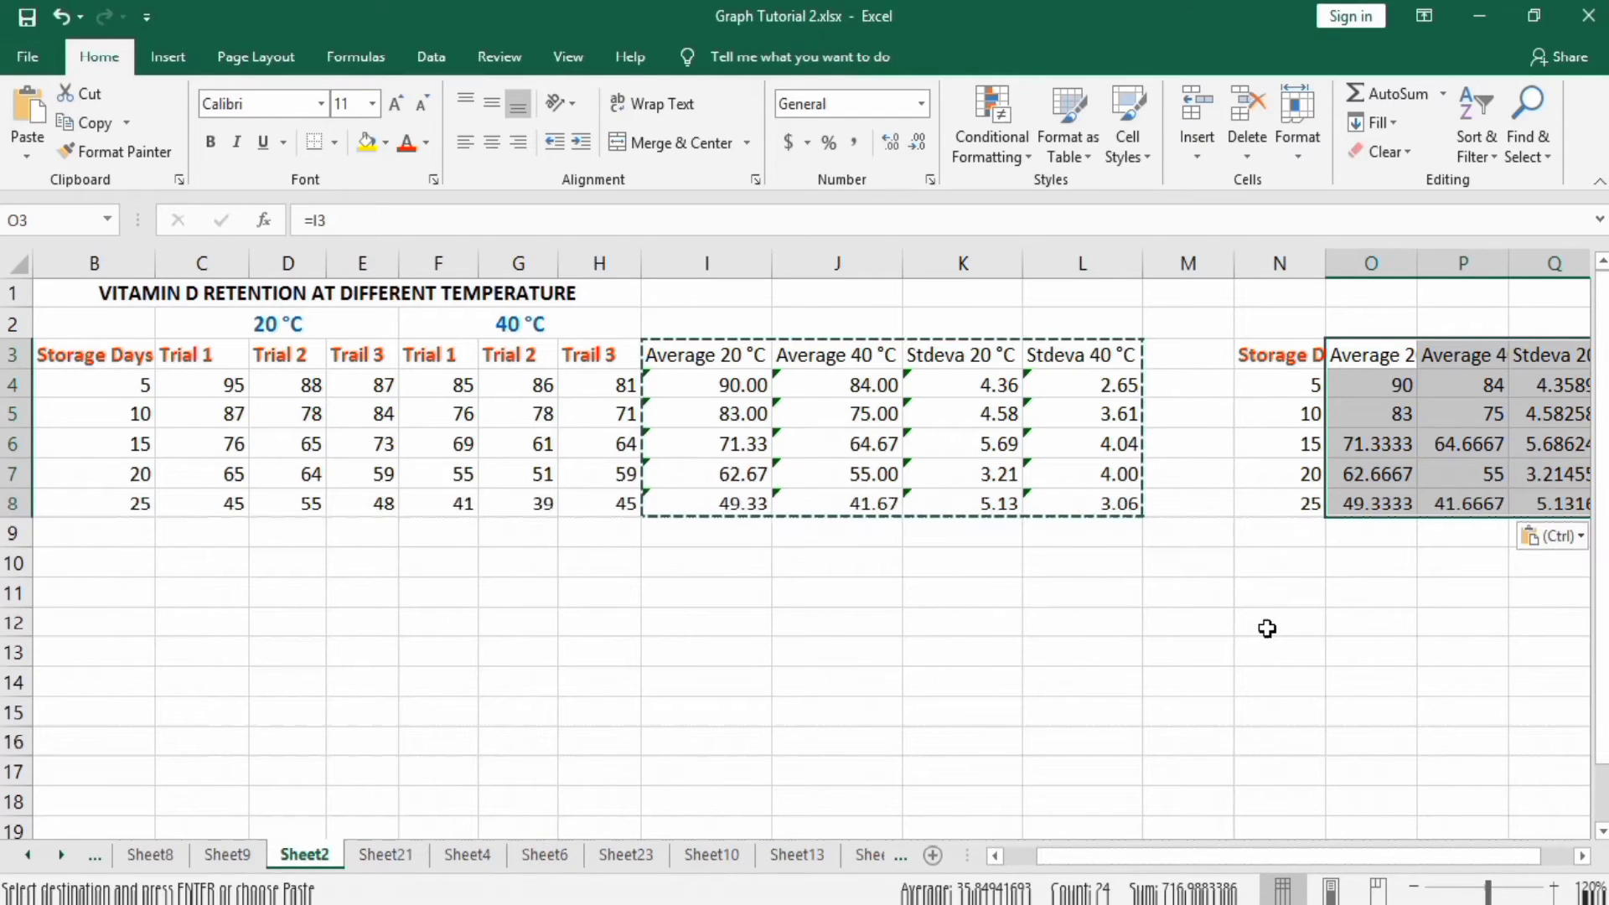
# Step: Apply the Number format to the linked averages and standard deviations in O3:R8
pyautogui.click(922, 102)
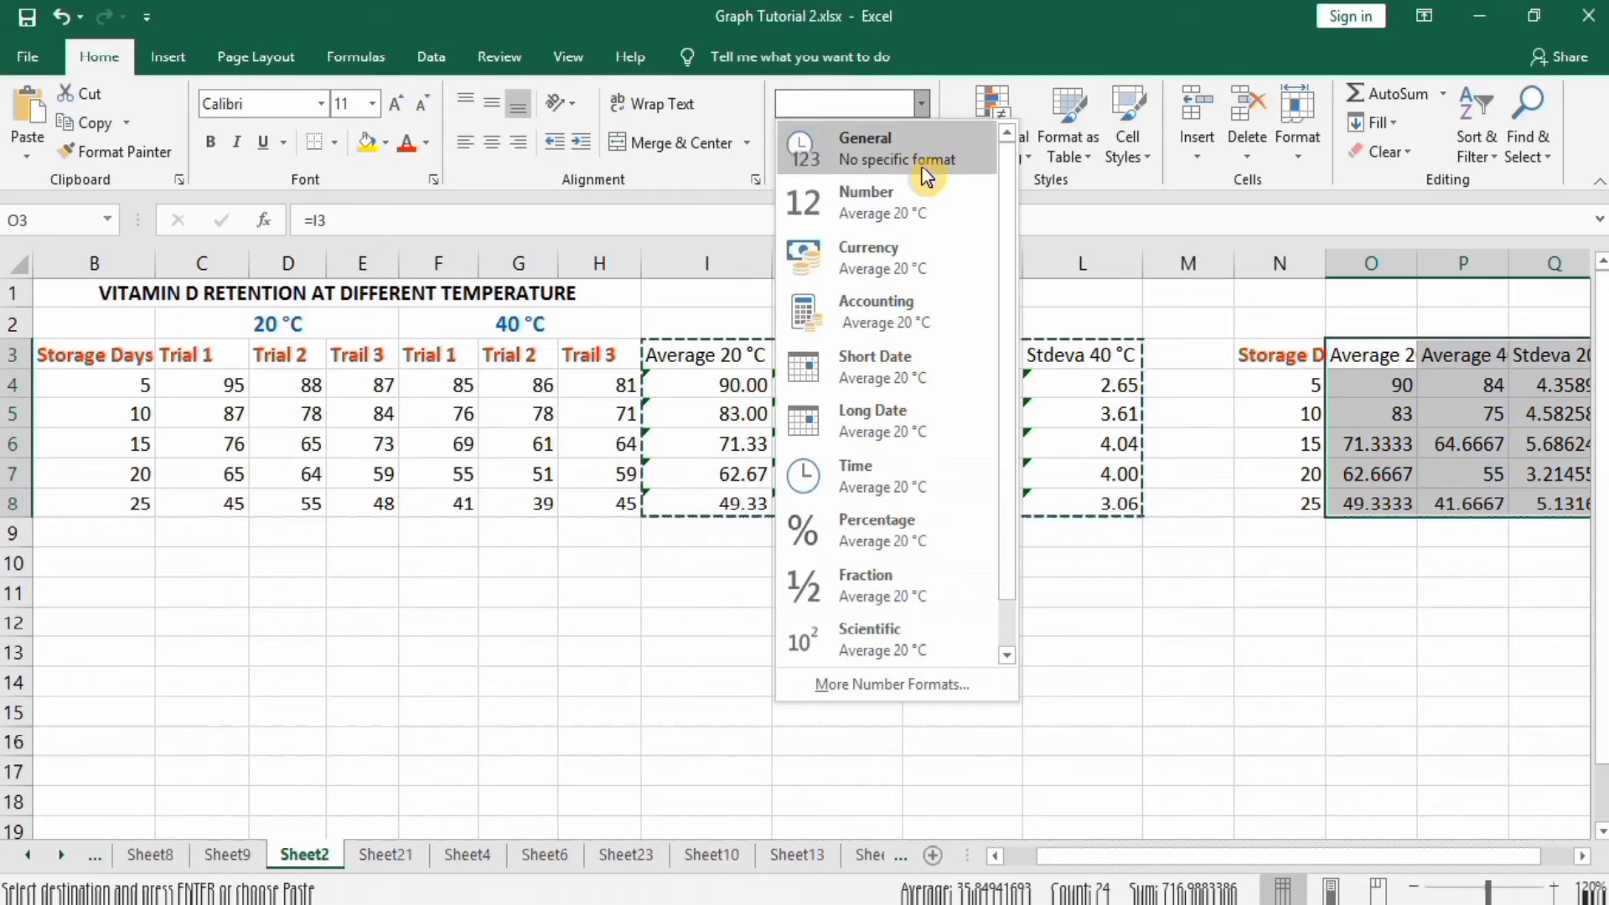
pyautogui.click(924, 211)
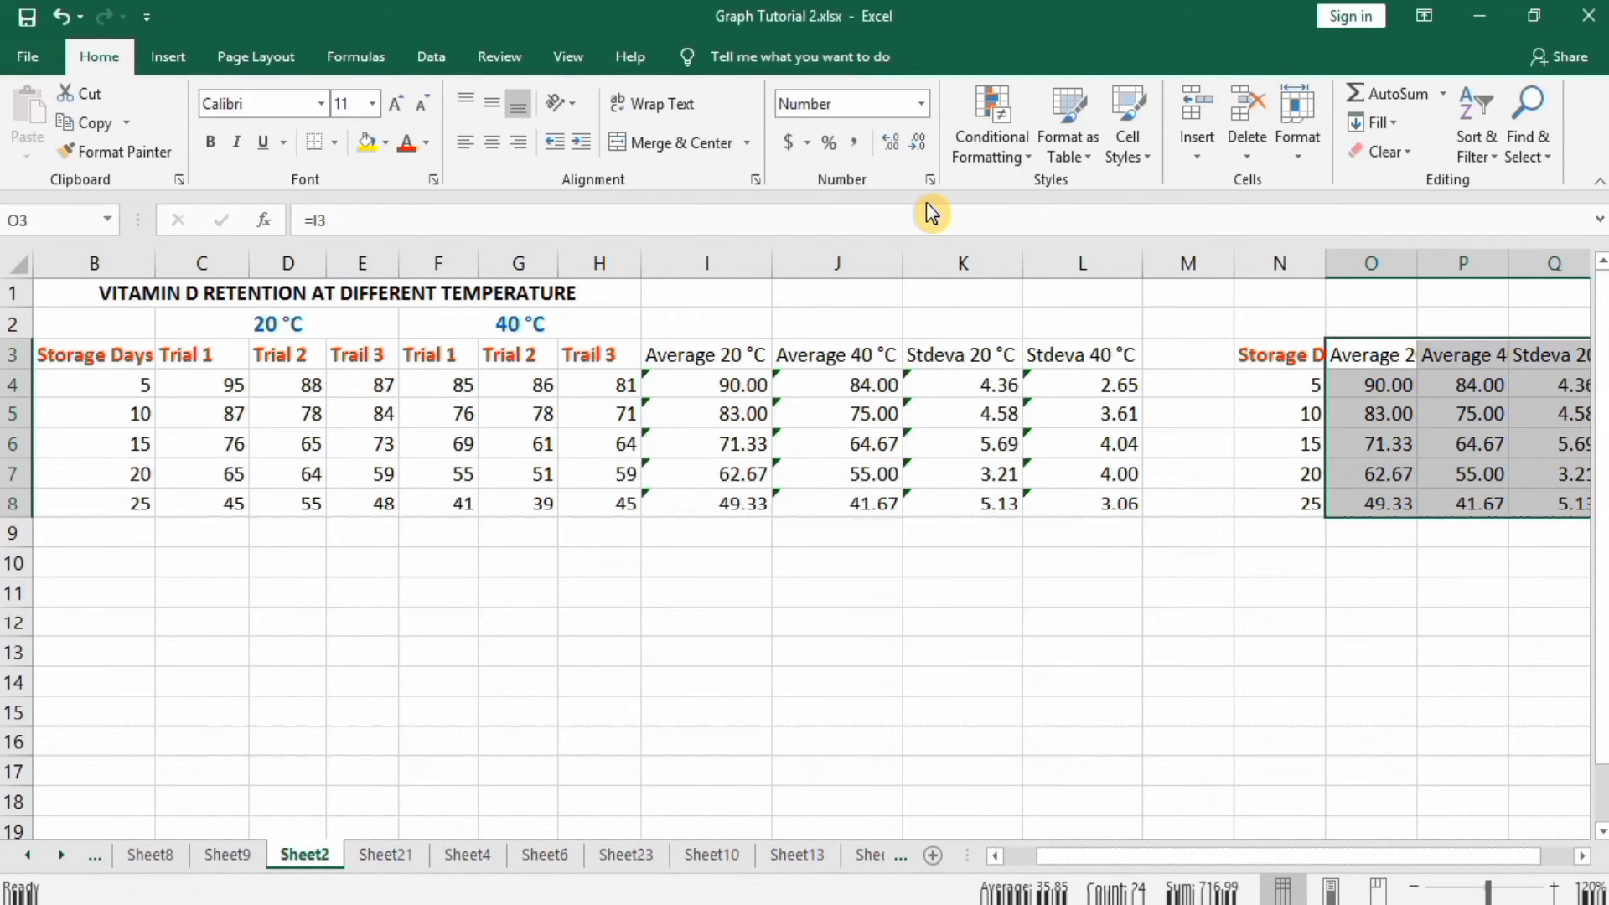
pyautogui.click(1236, 668)
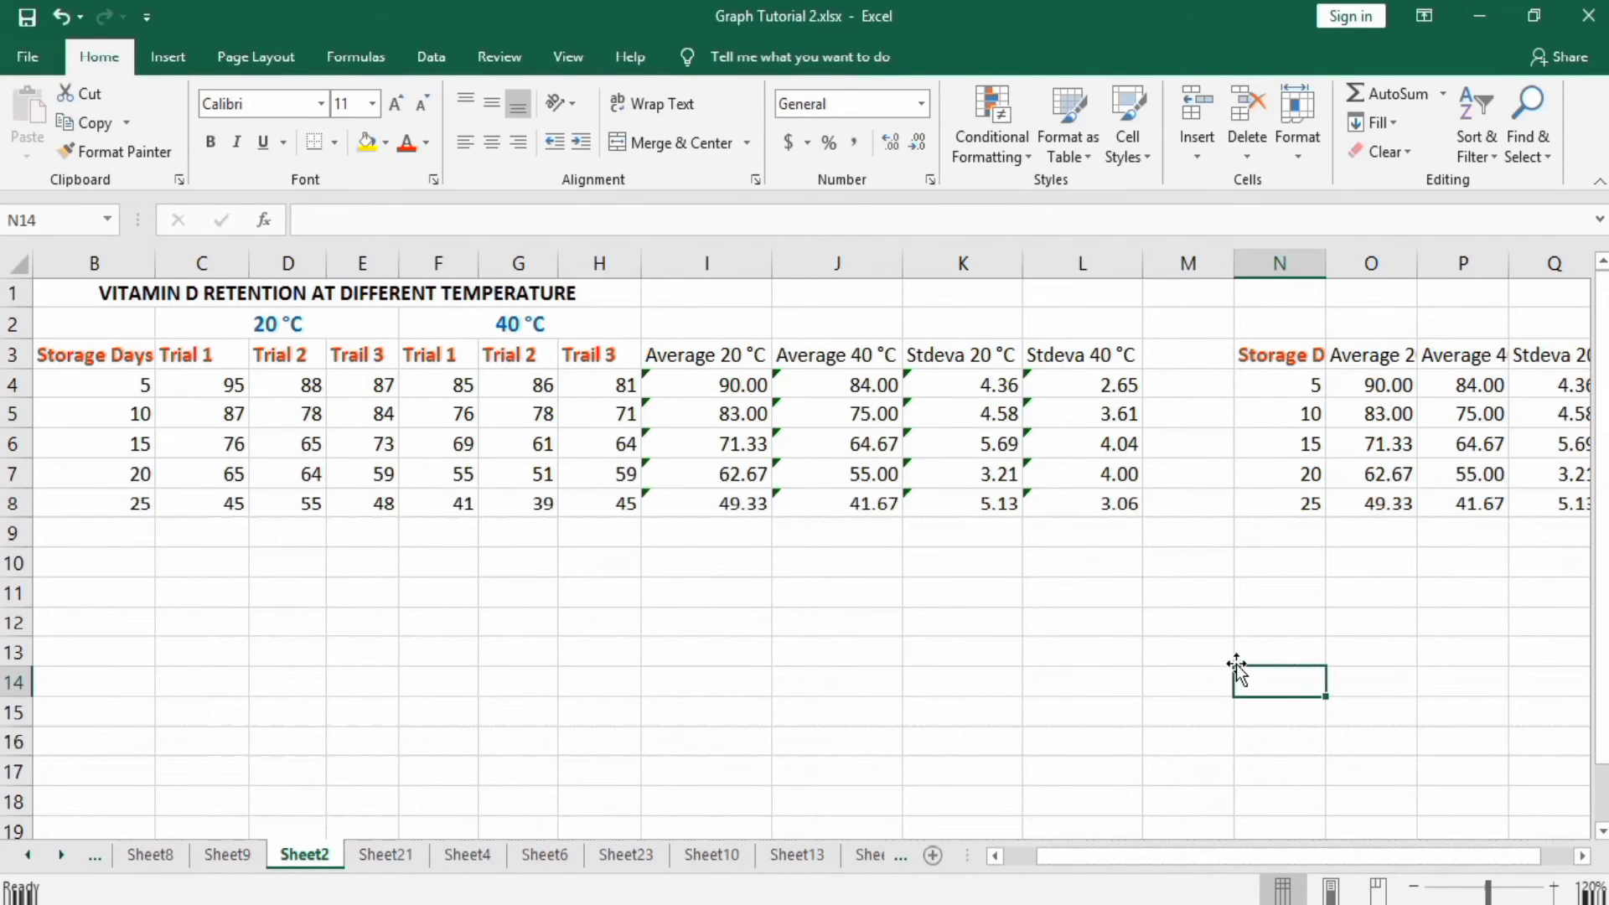
# Step: Widen columns N through R of the linked summary table to fit their headings
pyautogui.doubleClick(1327, 267)
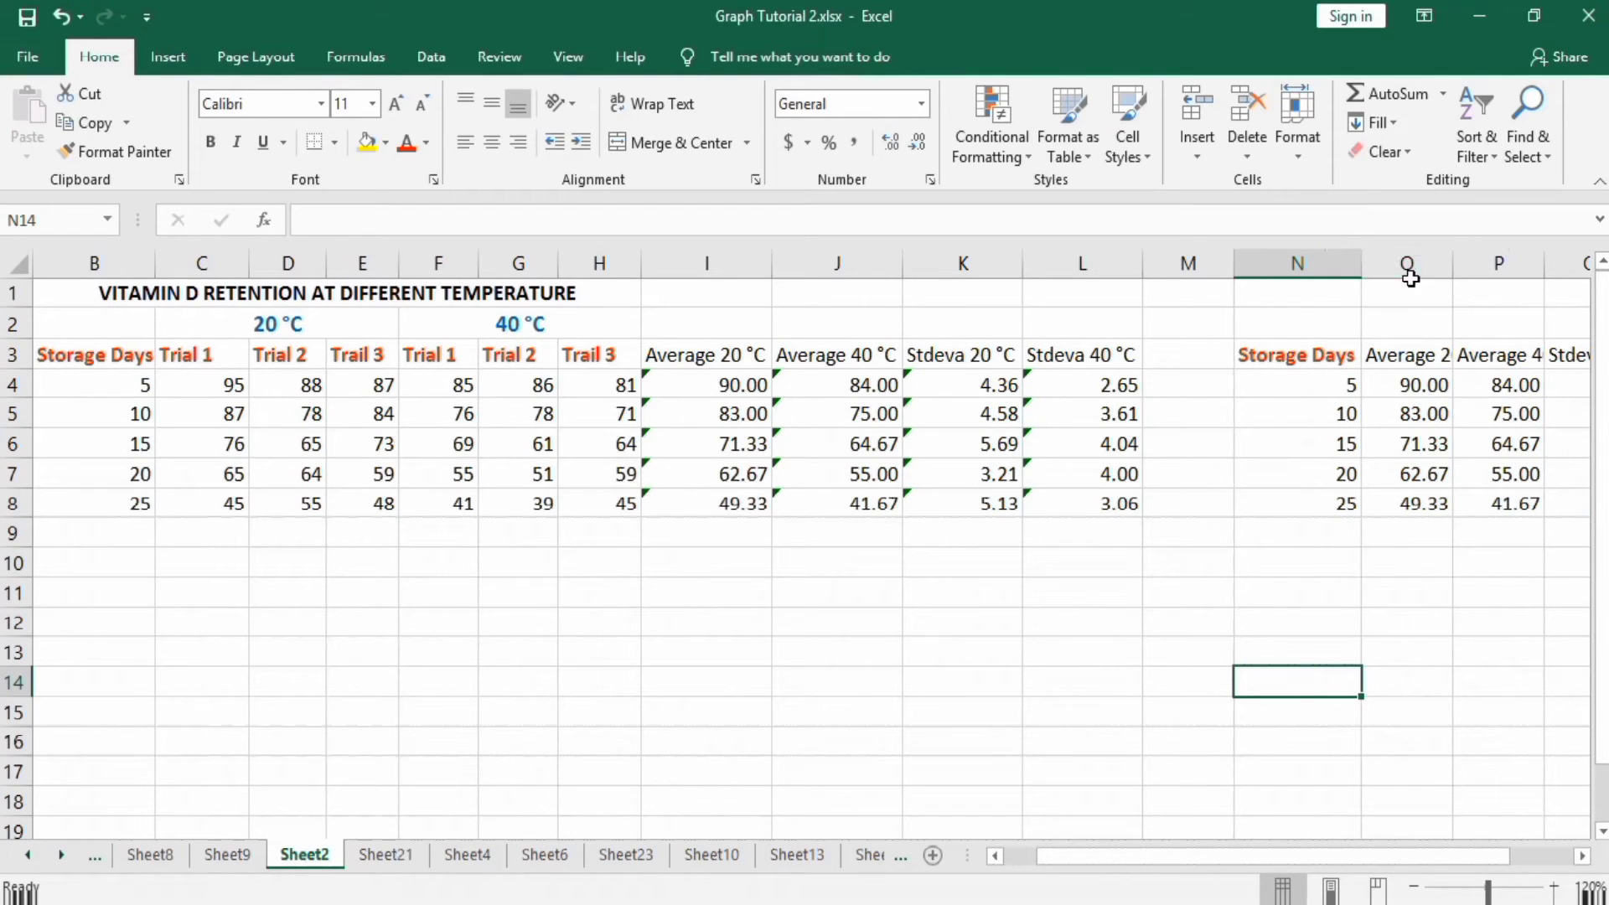
pyautogui.doubleClick(1453, 263)
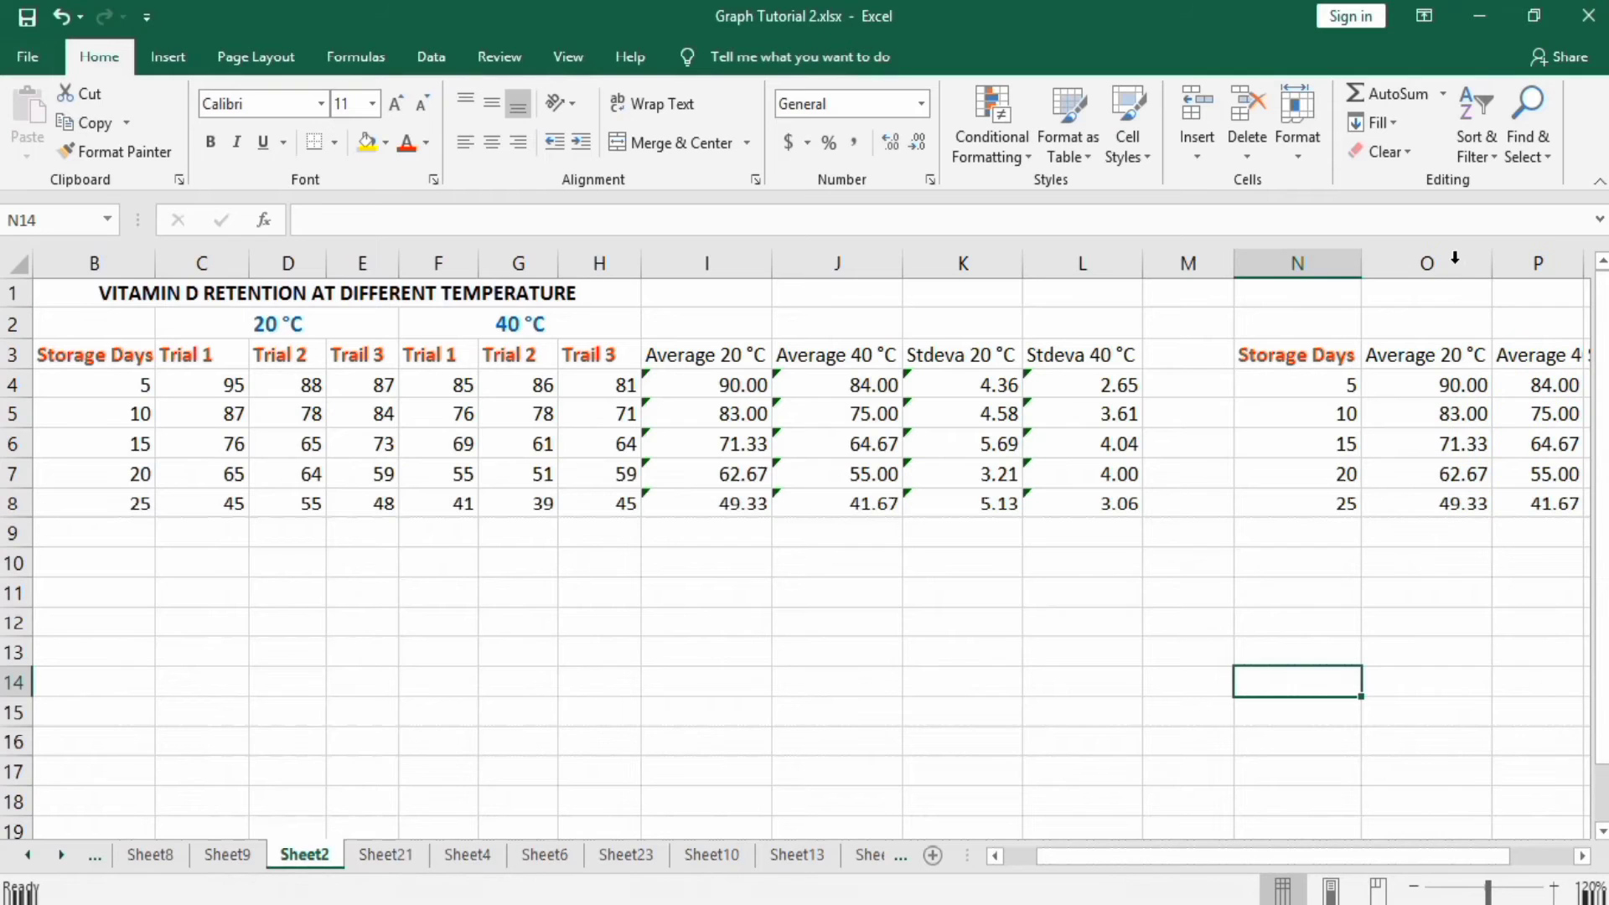
pyautogui.click(1576, 851)
pyautogui.click(1582, 858)
pyautogui.click(1582, 858)
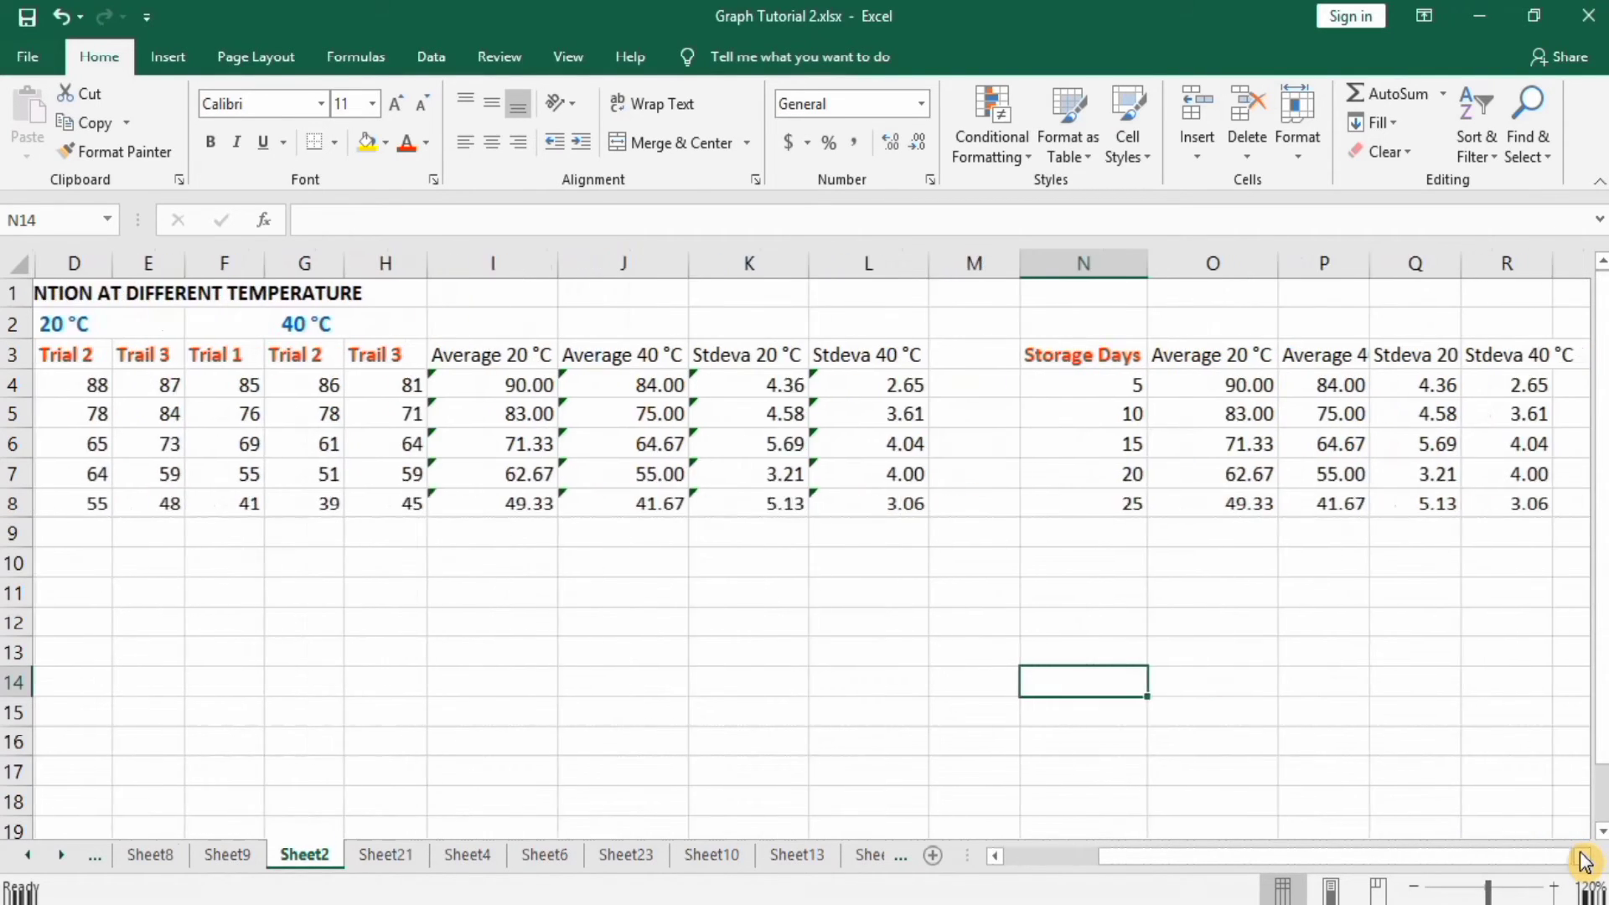
pyautogui.click(1582, 858)
pyautogui.click(1582, 858)
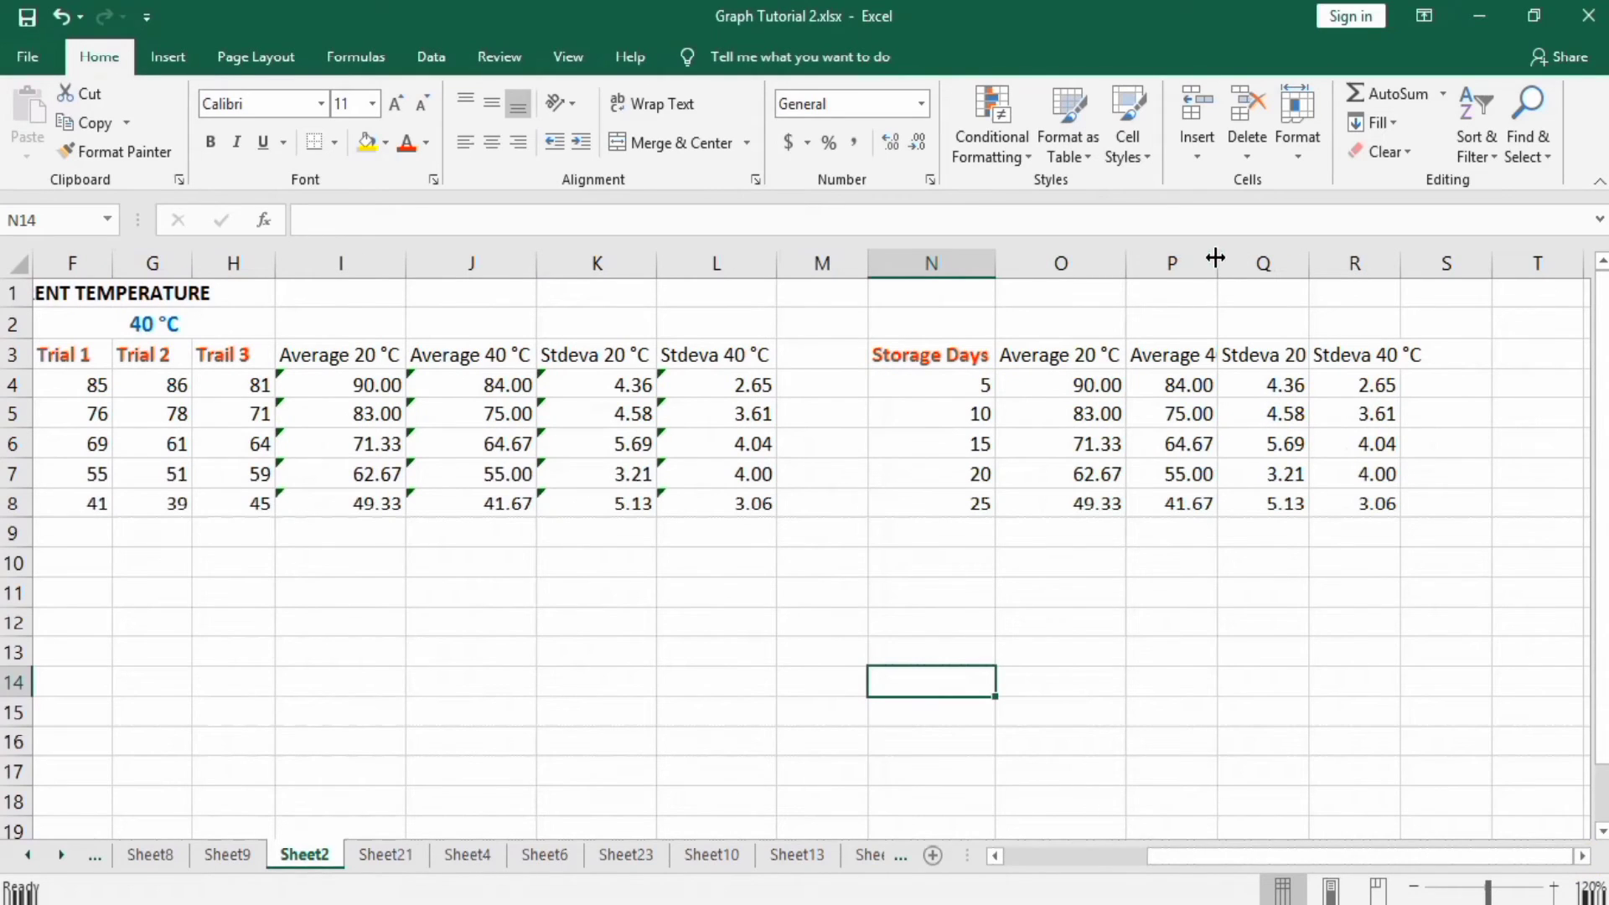
pyautogui.moveTo(1220, 258); pyautogui.dragTo(1376, 266)
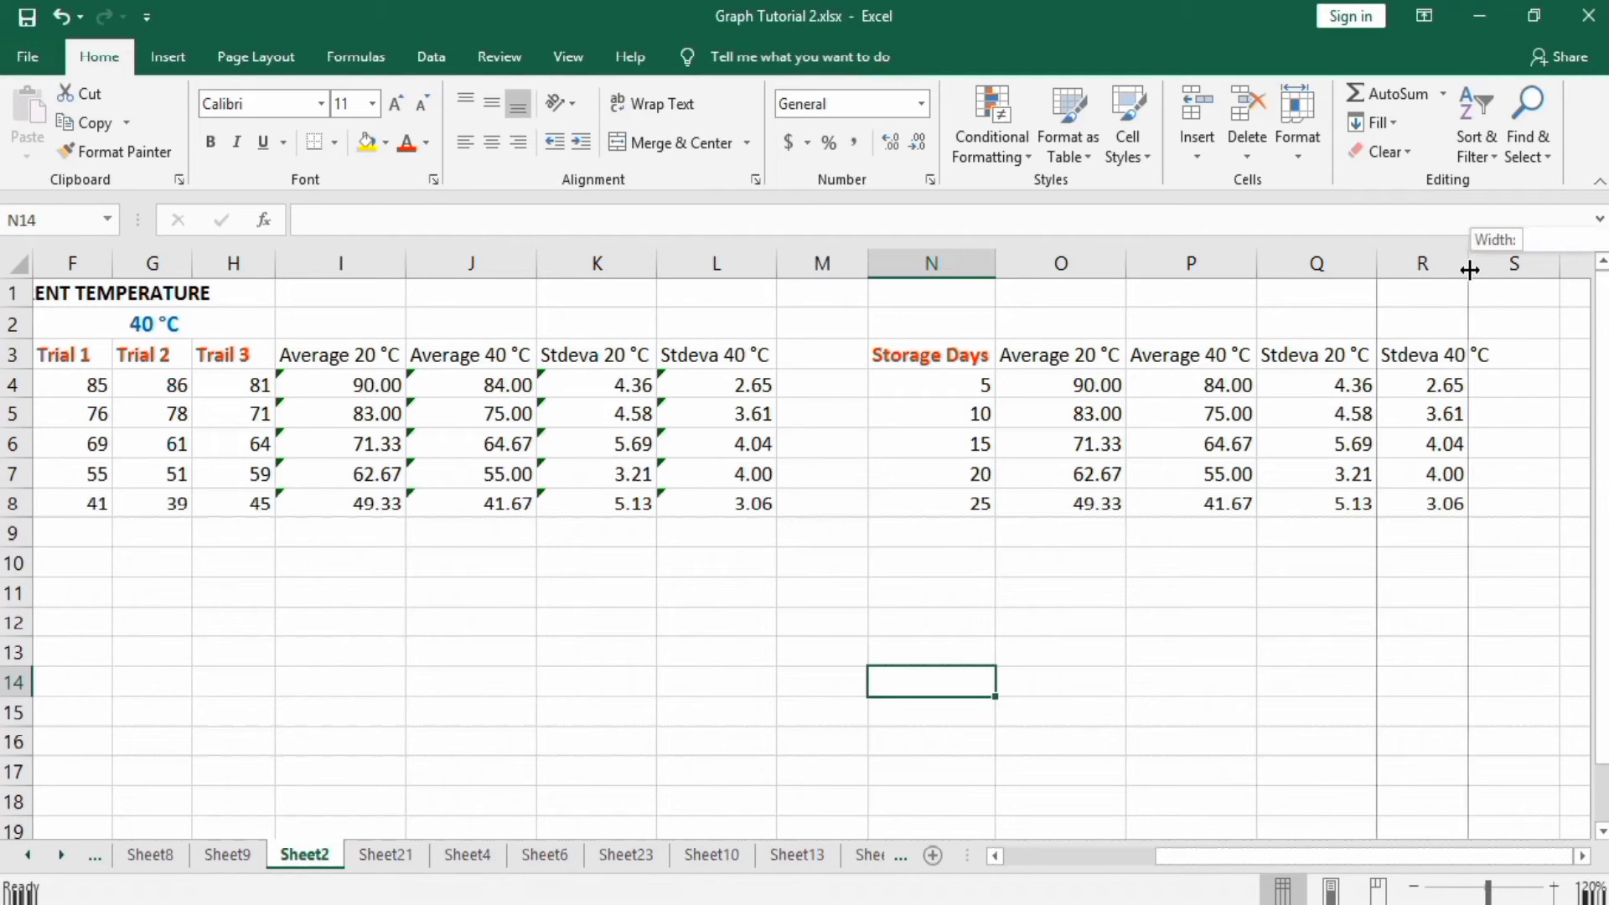
pyautogui.doubleClick(1470, 269)
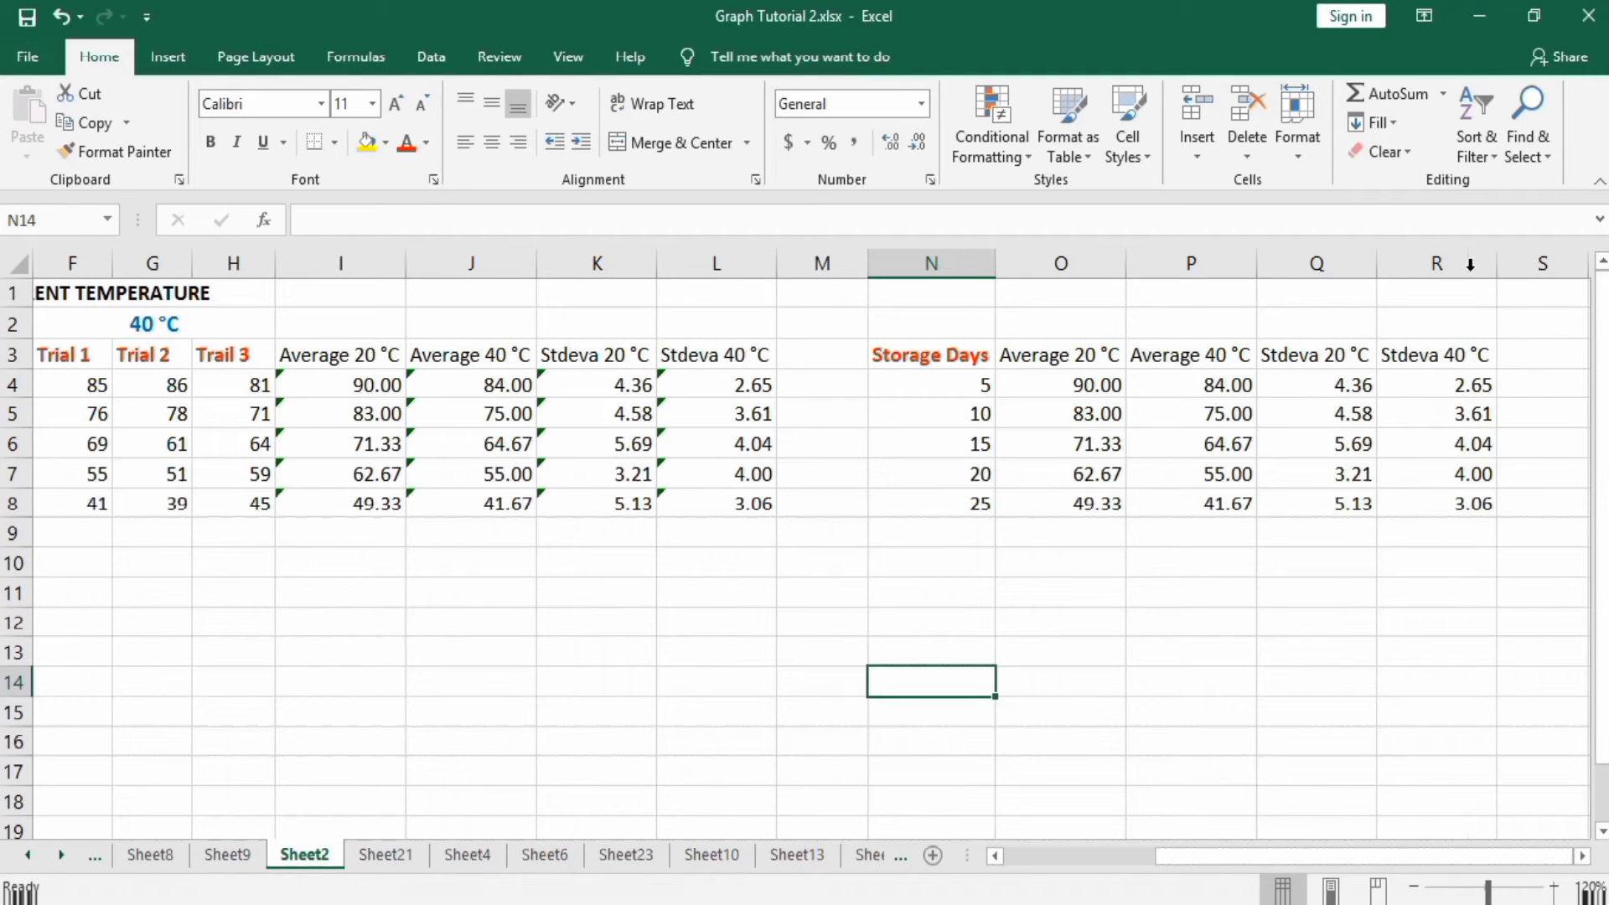
# Step: Insert a 2-D clustered column chart from N3:P8 and move it clear of the linked summary table
pyautogui.click(1211, 506)
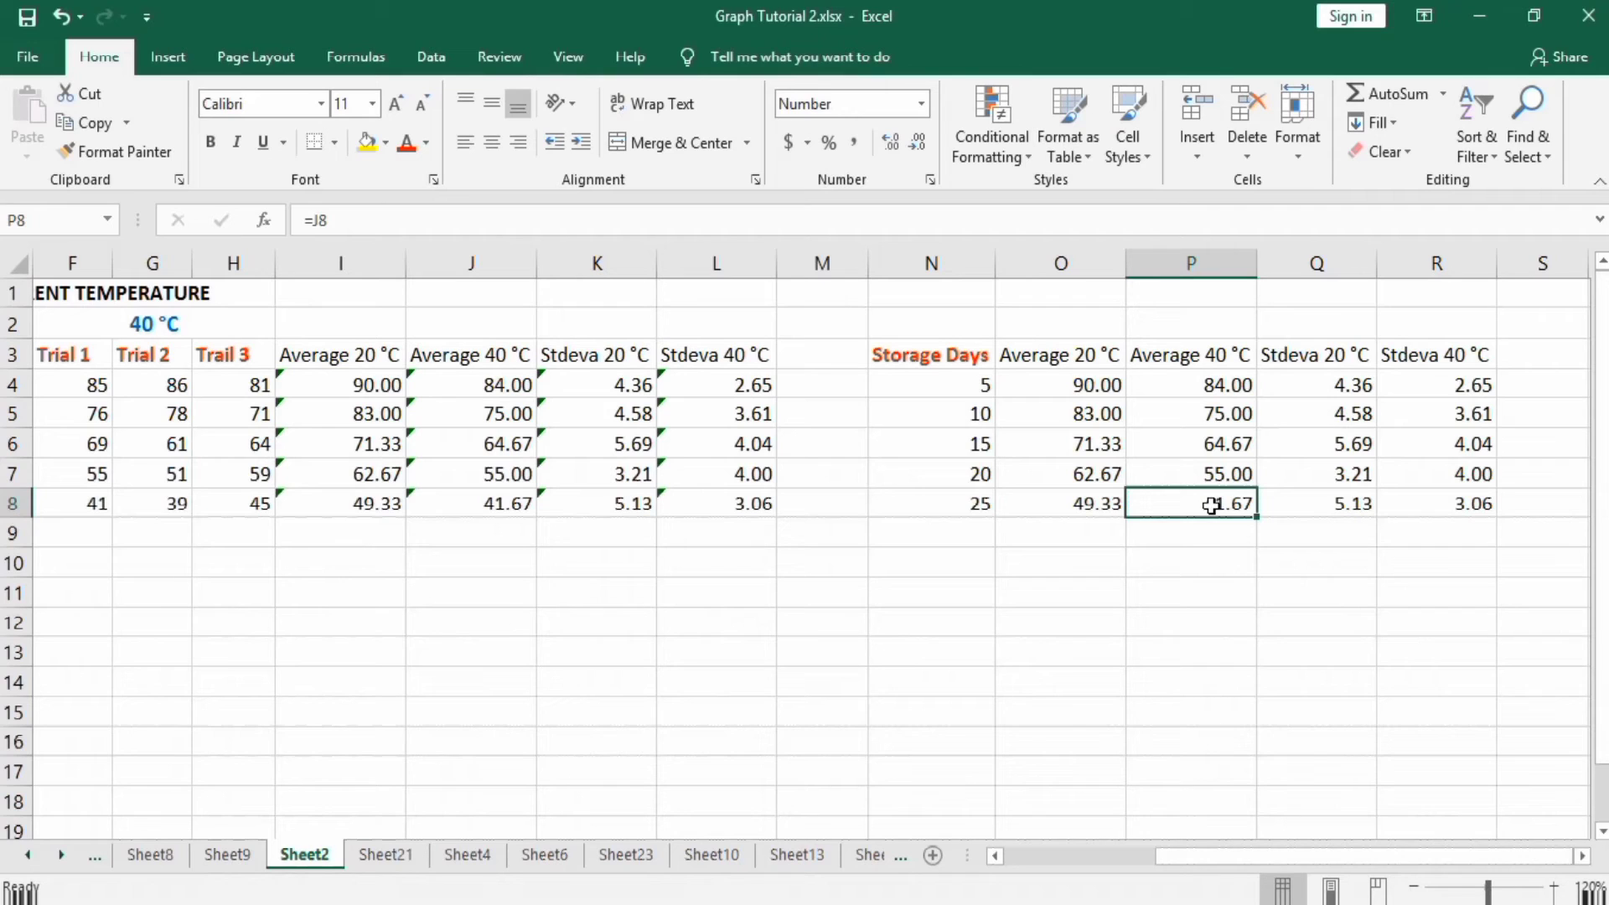
pyautogui.moveTo(1211, 506); pyautogui.dragTo(992, 362)
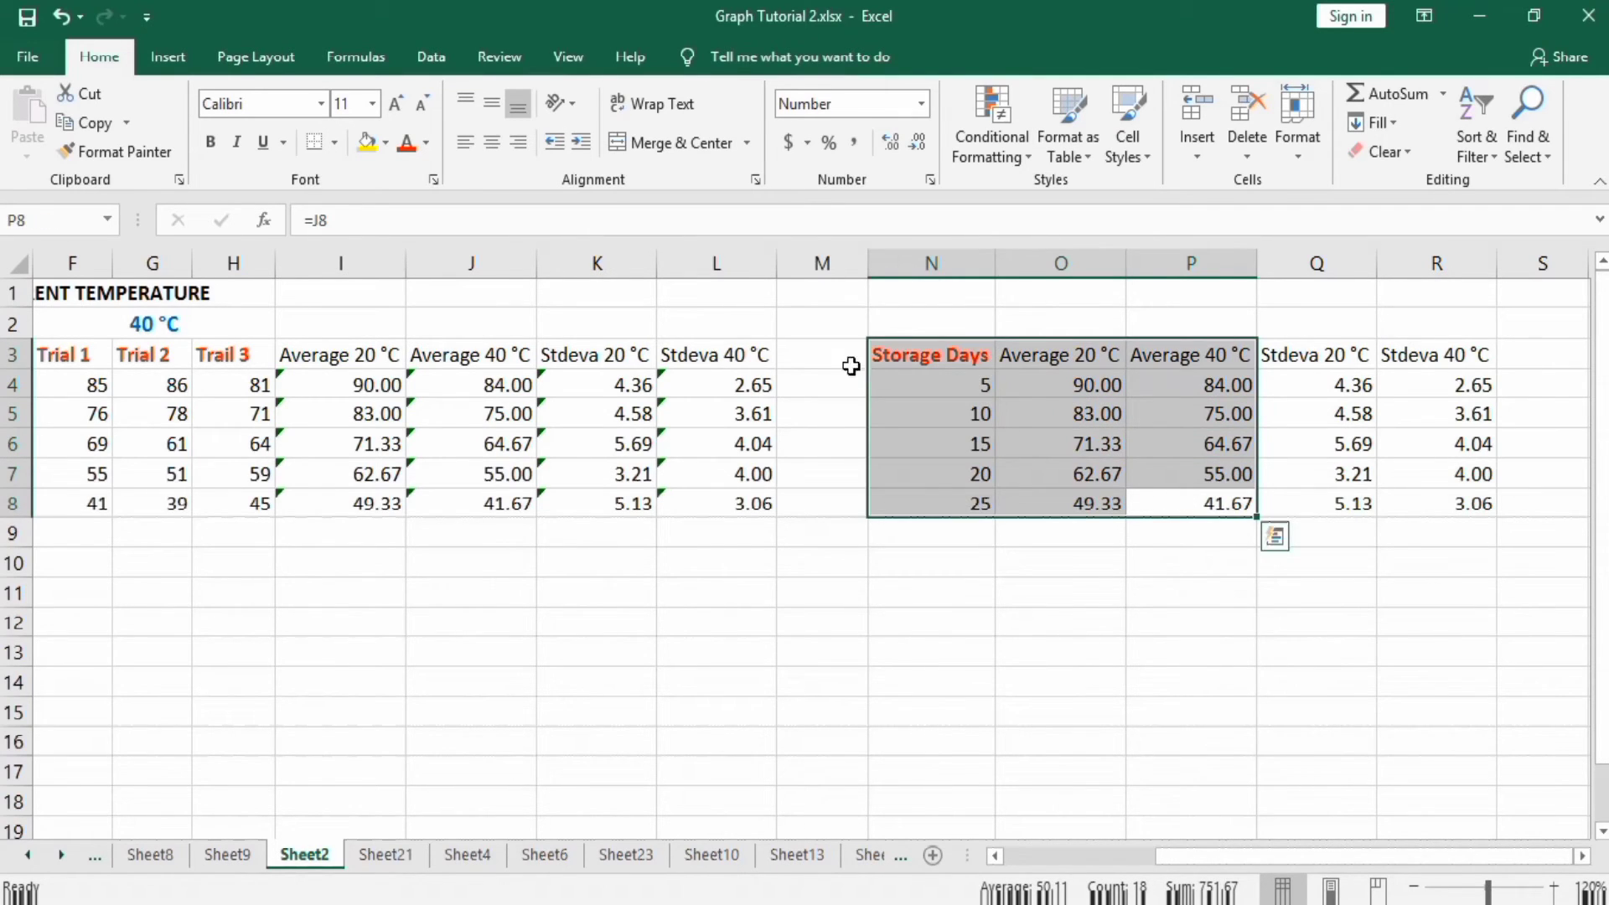
pyautogui.click(173, 52)
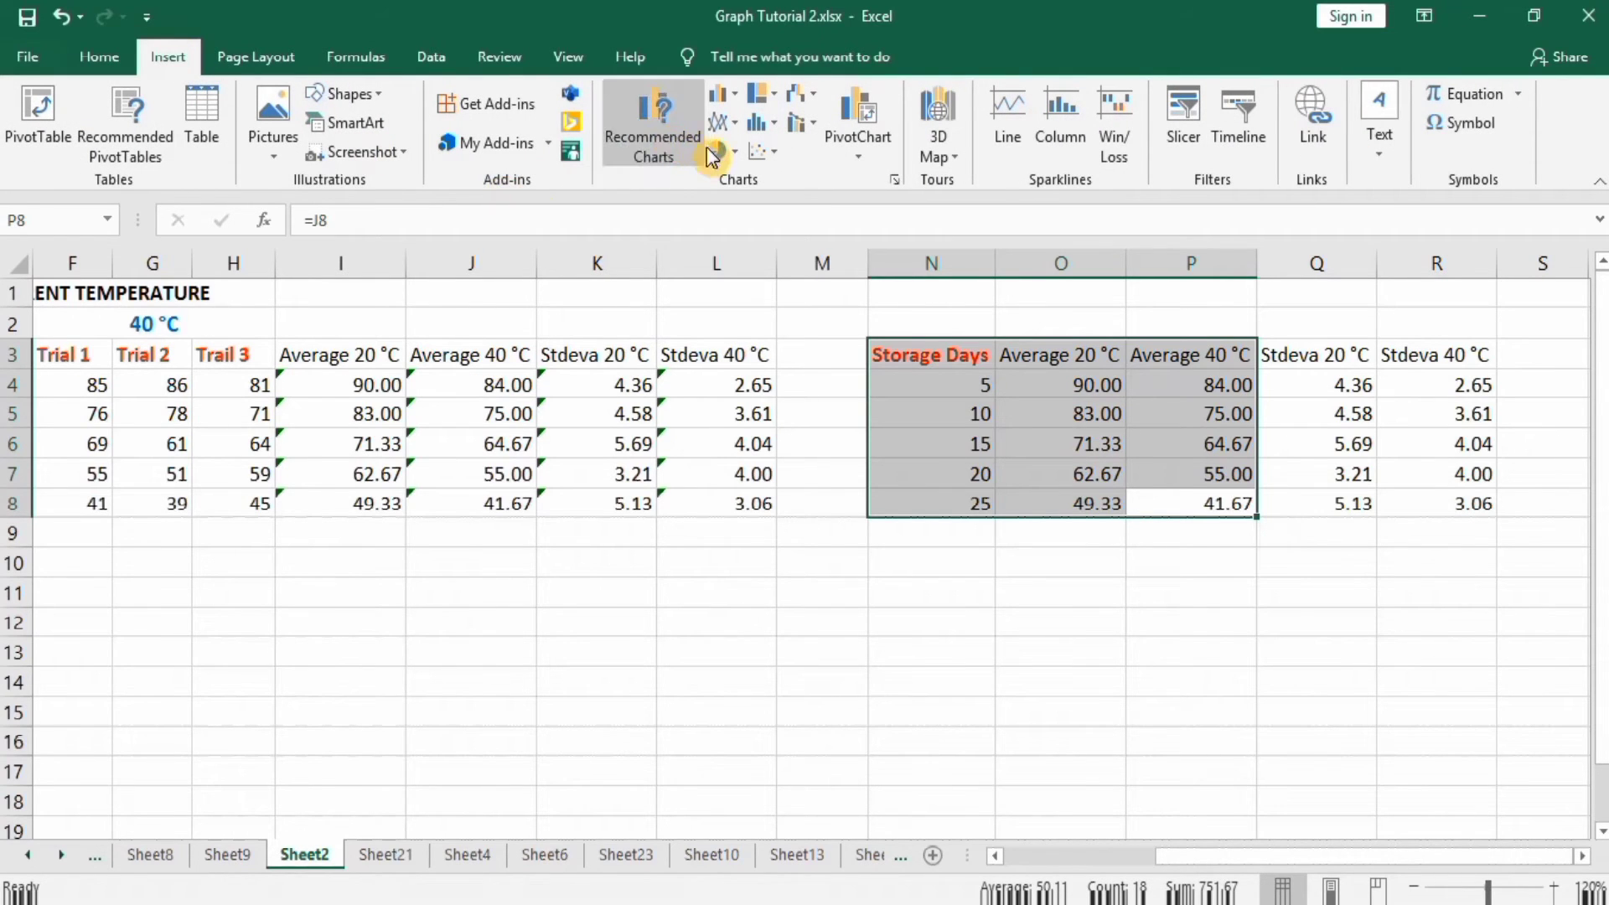
pyautogui.click(736, 88)
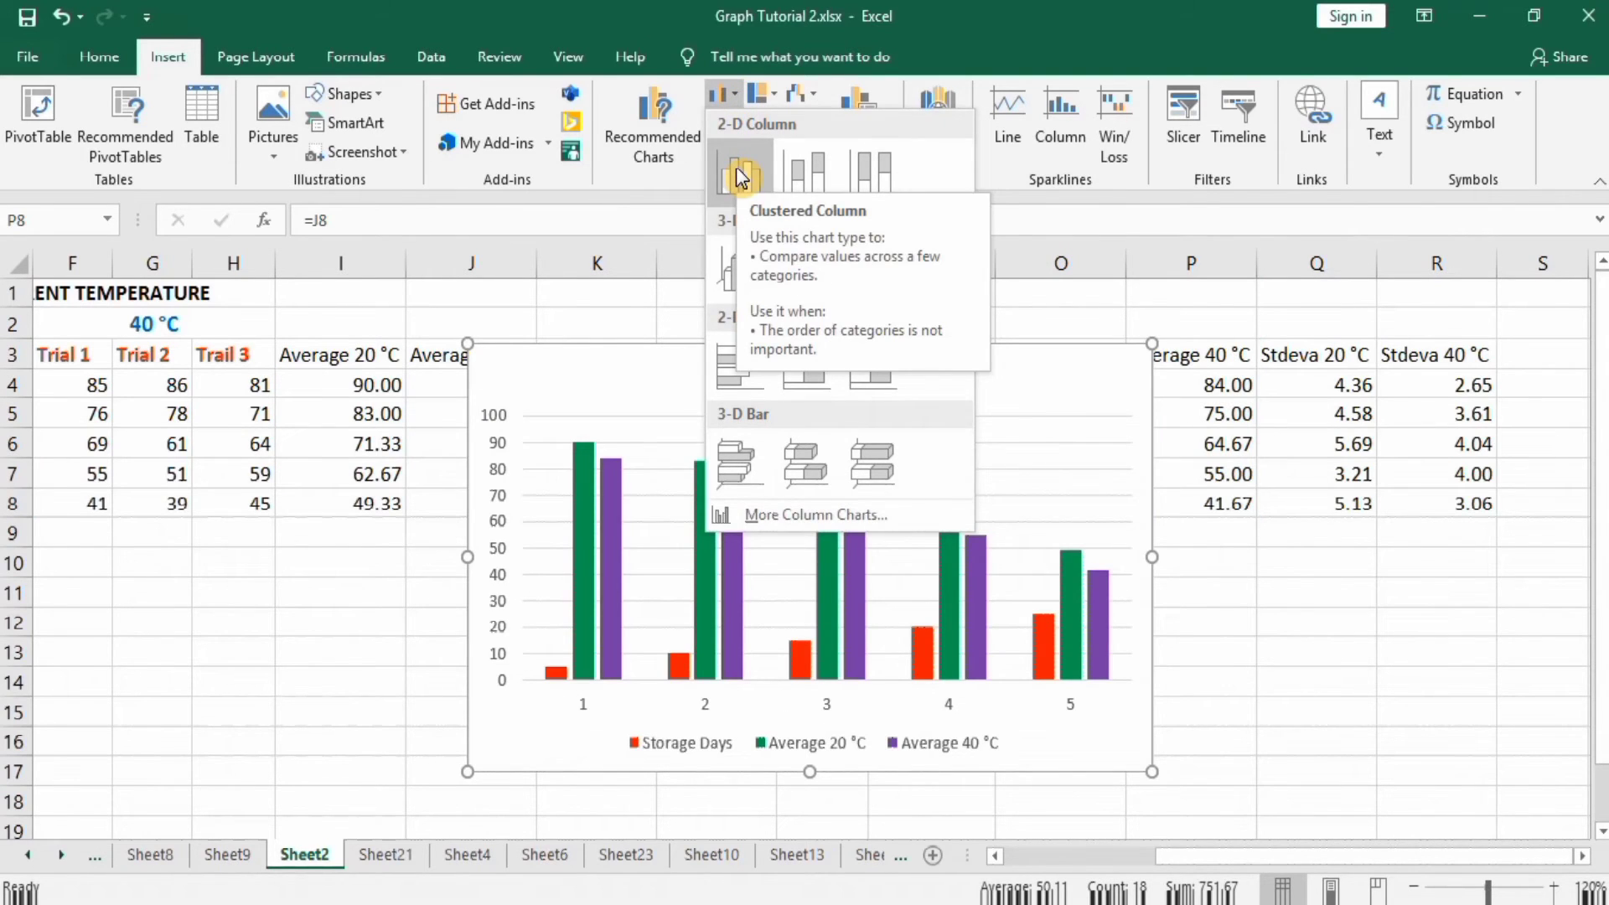
pyautogui.click(736, 168)
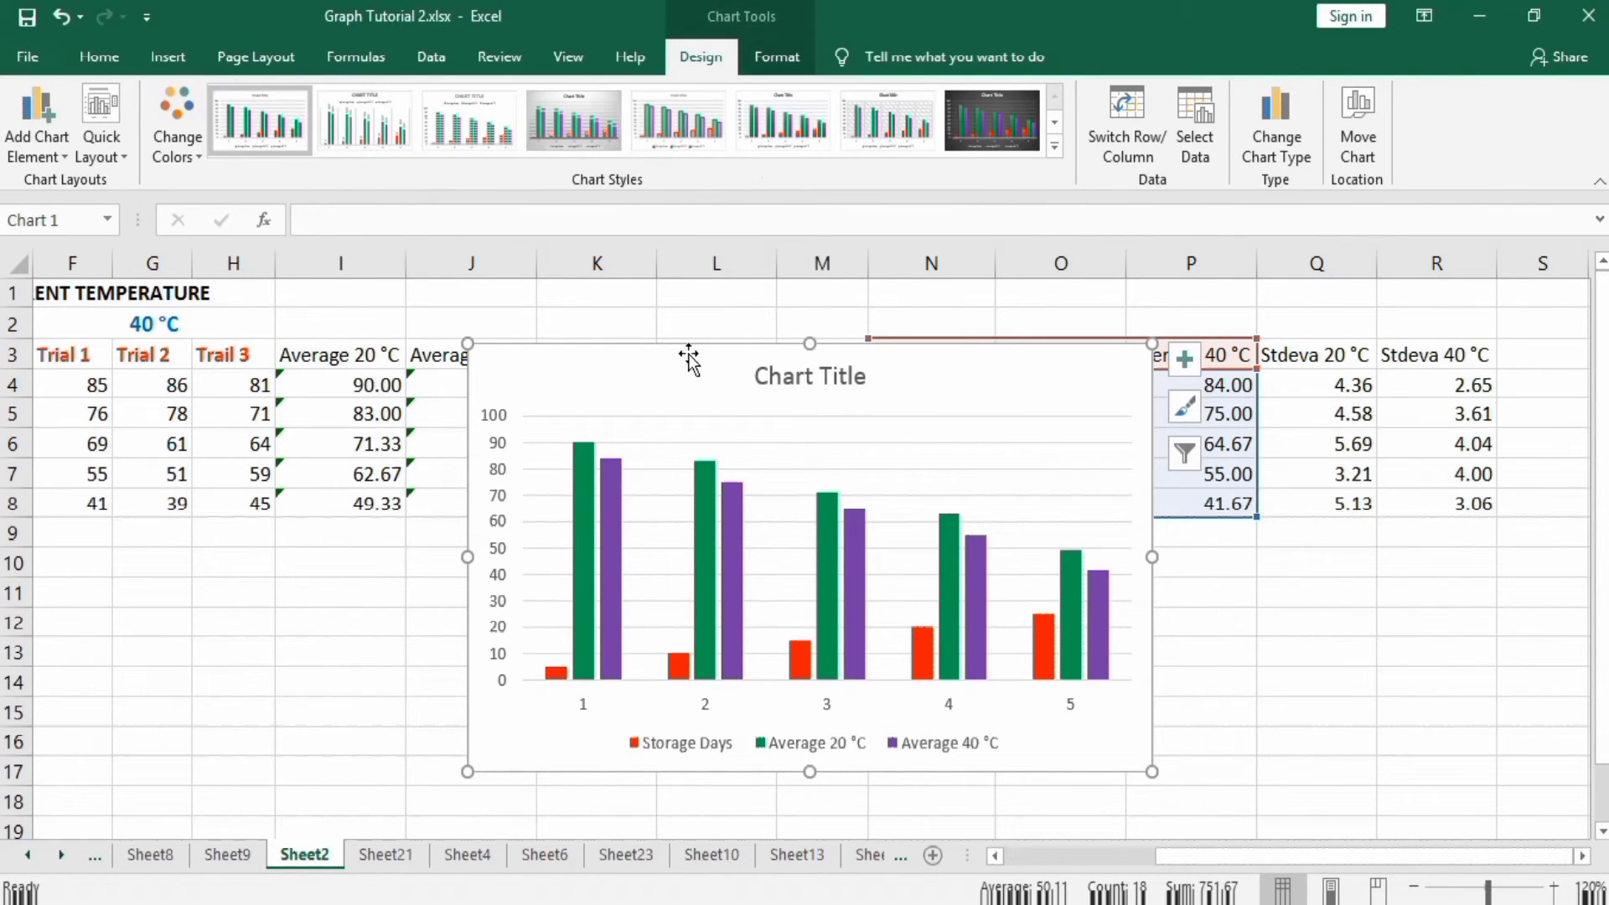
pyautogui.moveTo(683, 362)
pyautogui.mouseDown()
pyautogui.moveTo(583, 449)
pyautogui.moveTo(627, 504)
pyautogui.moveTo(498, 503)
pyautogui.moveTo(509, 404)
pyautogui.moveTo(407, 385)
pyautogui.moveTo(377, 346)
pyautogui.mouseUp()
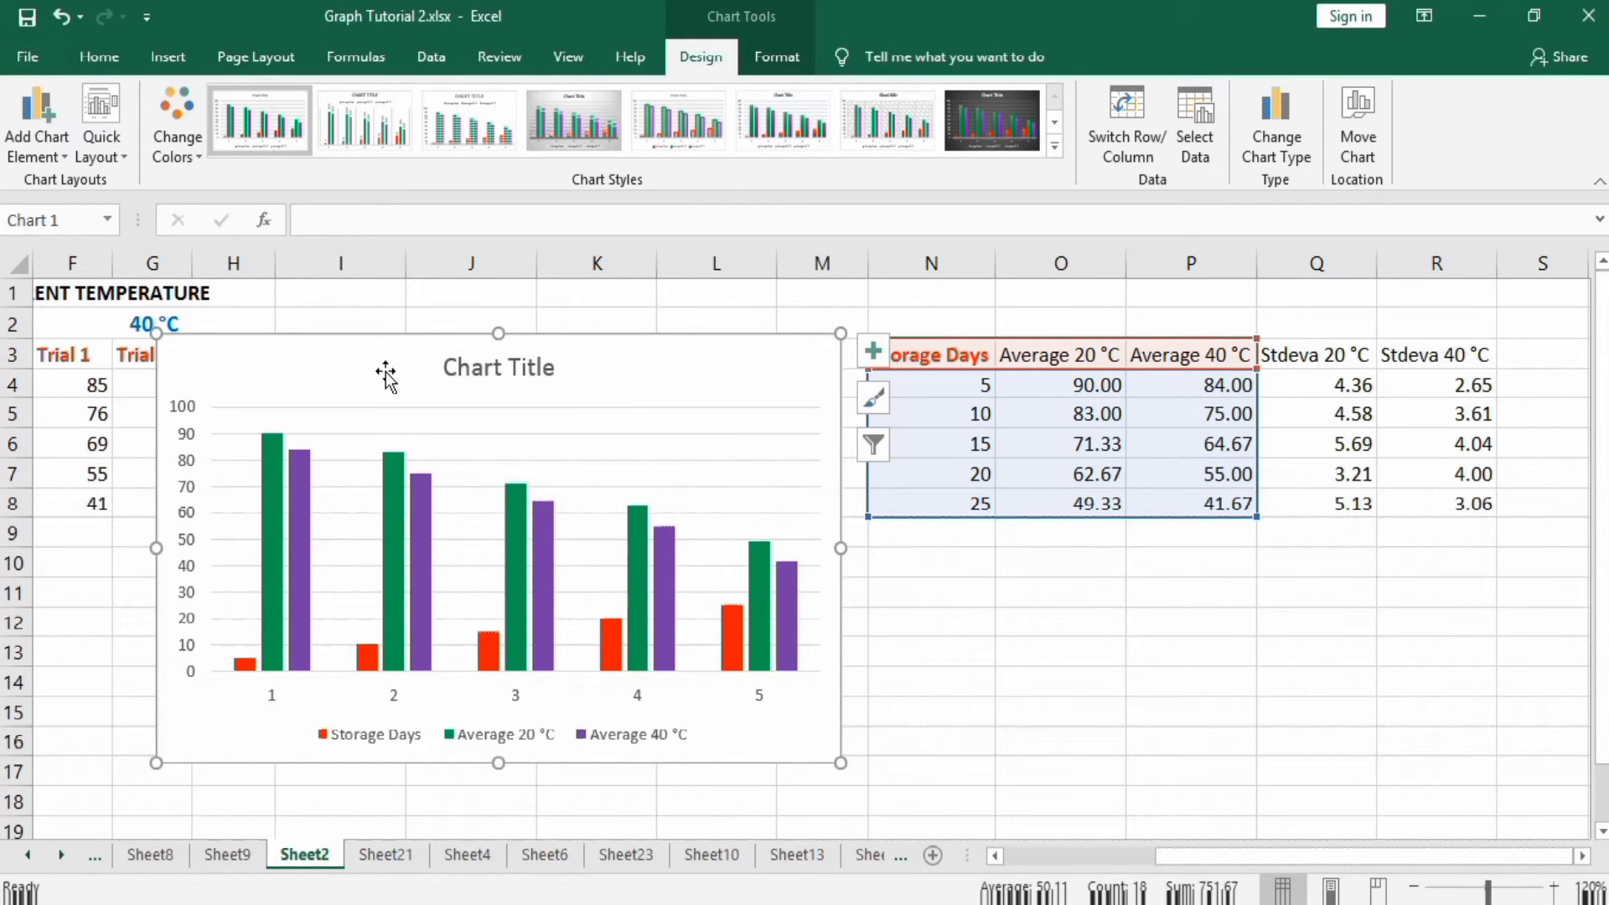
pyautogui.click(368, 618)
pyautogui.rightClick(629, 367)
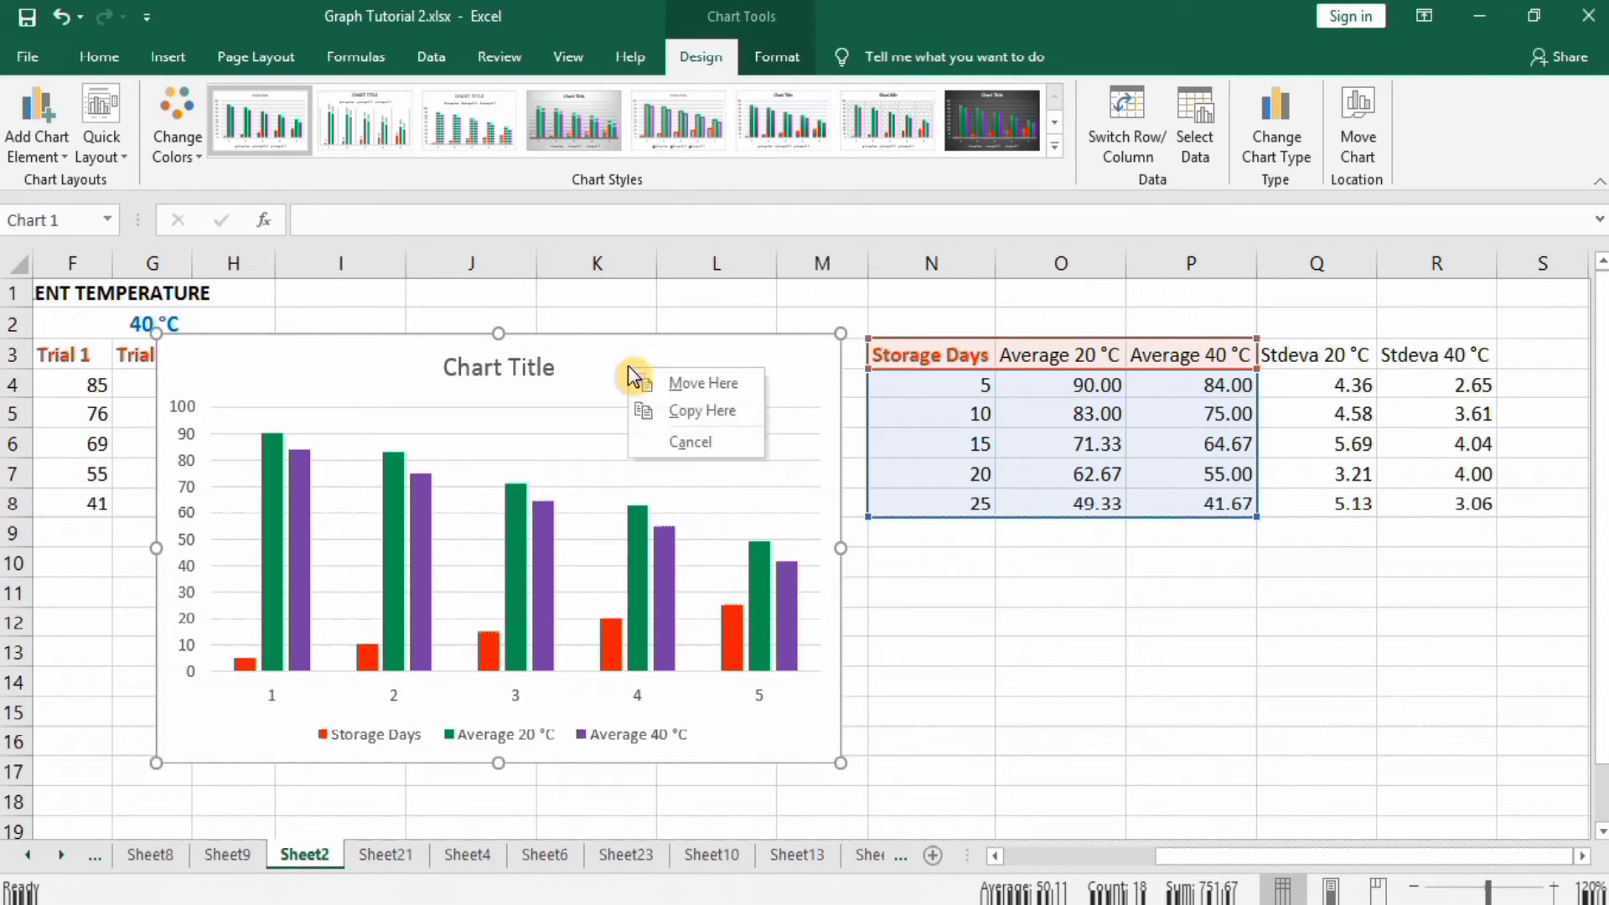
pyautogui.click(562, 360)
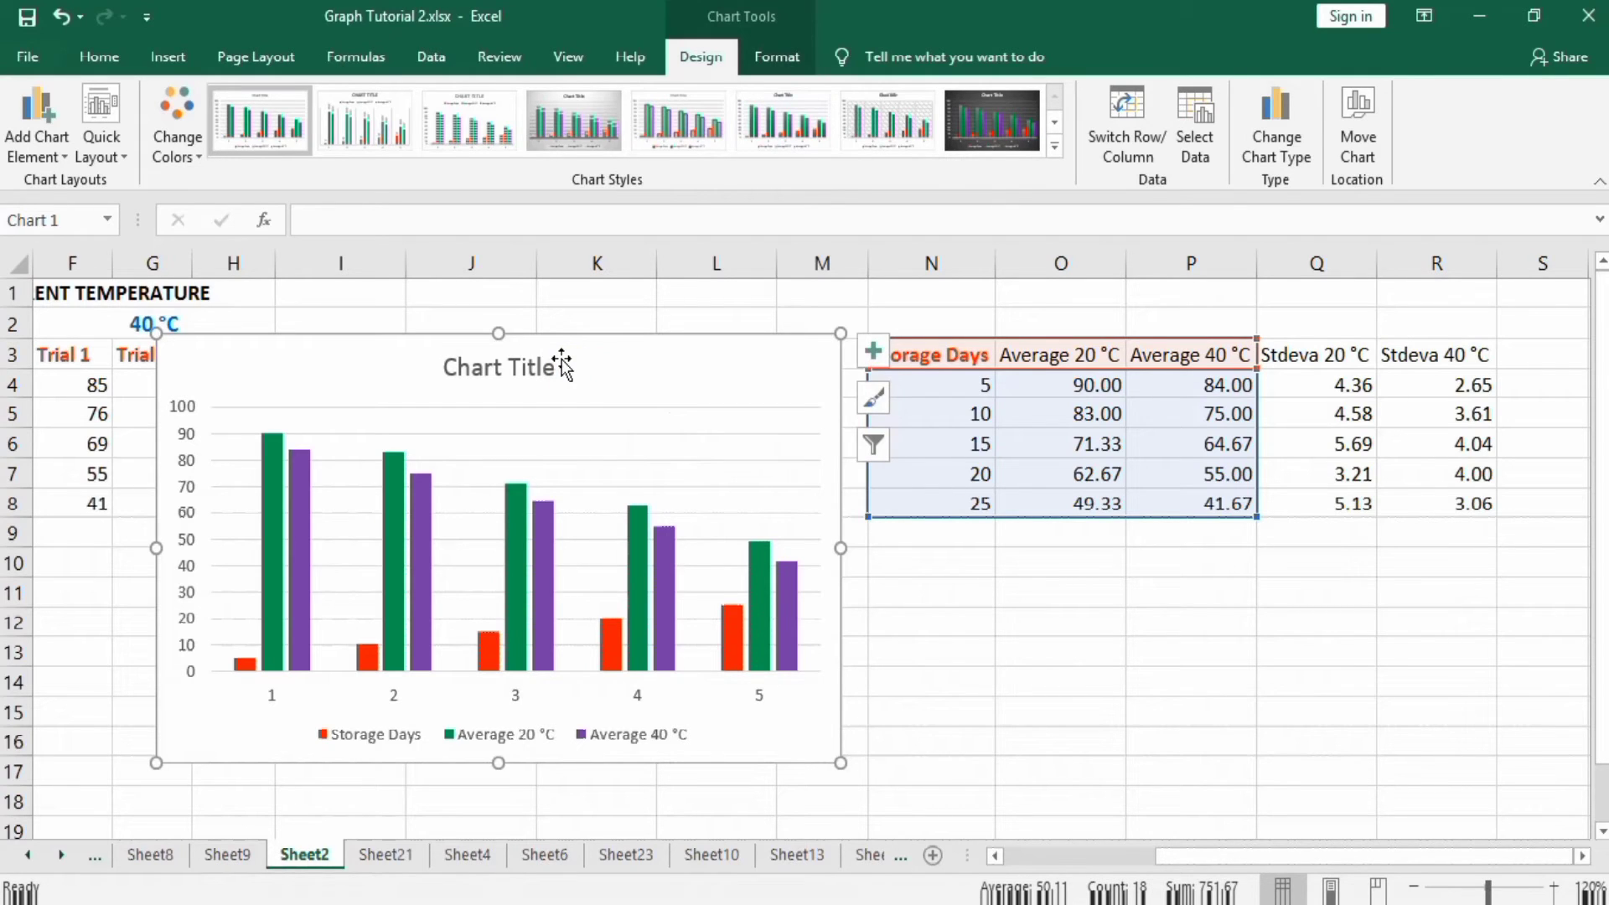
pyautogui.rightClick(561, 362)
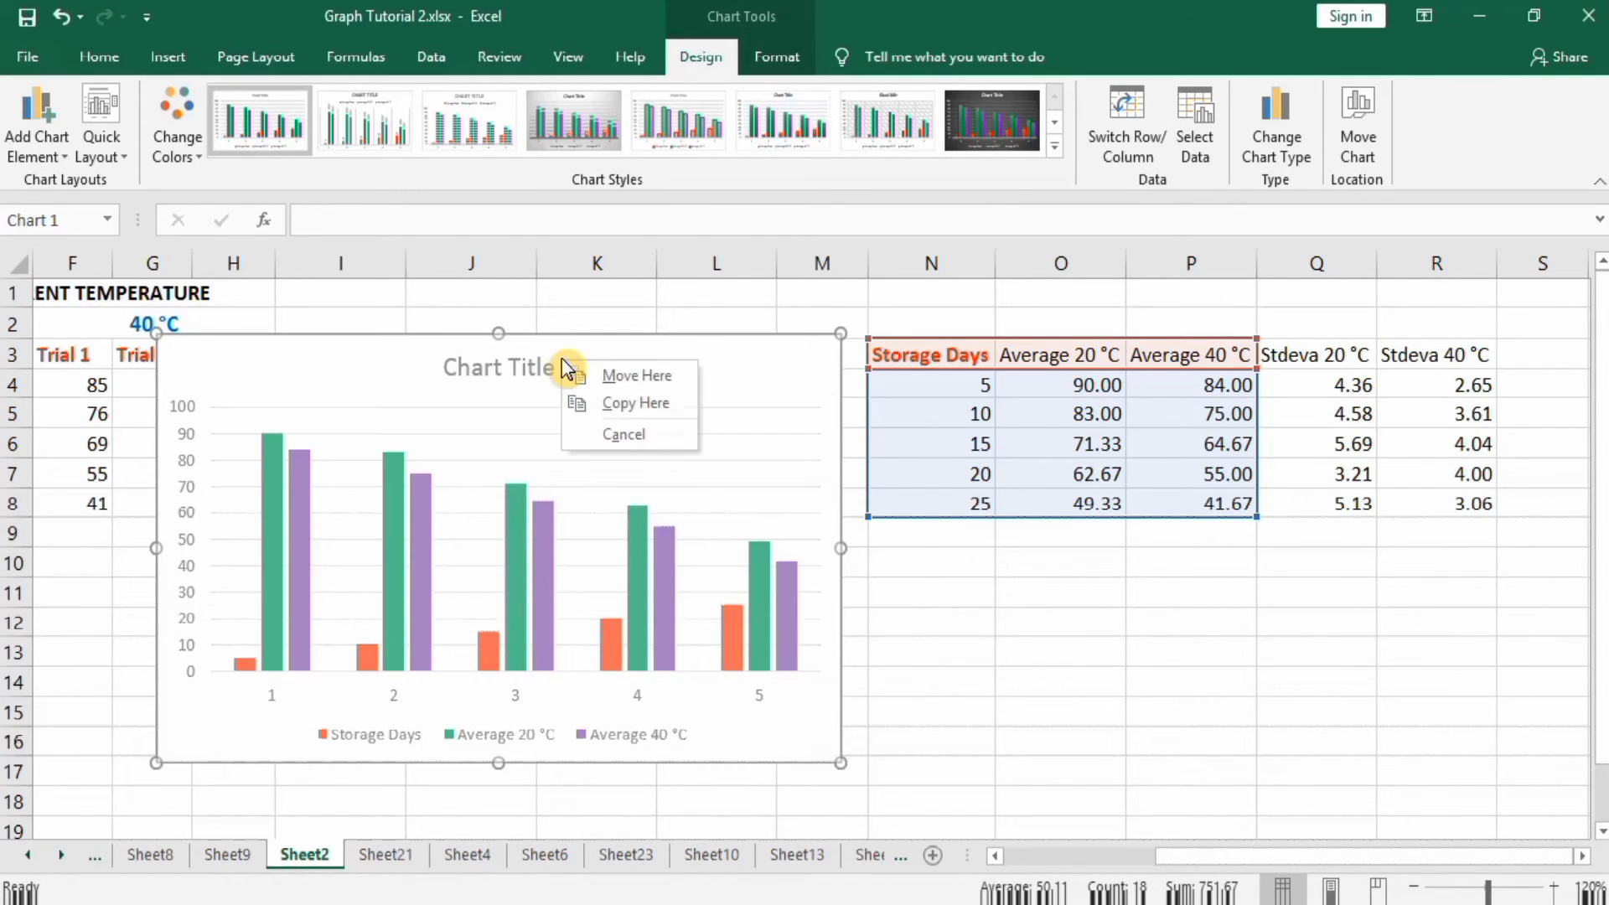
pyautogui.click(222, 408)
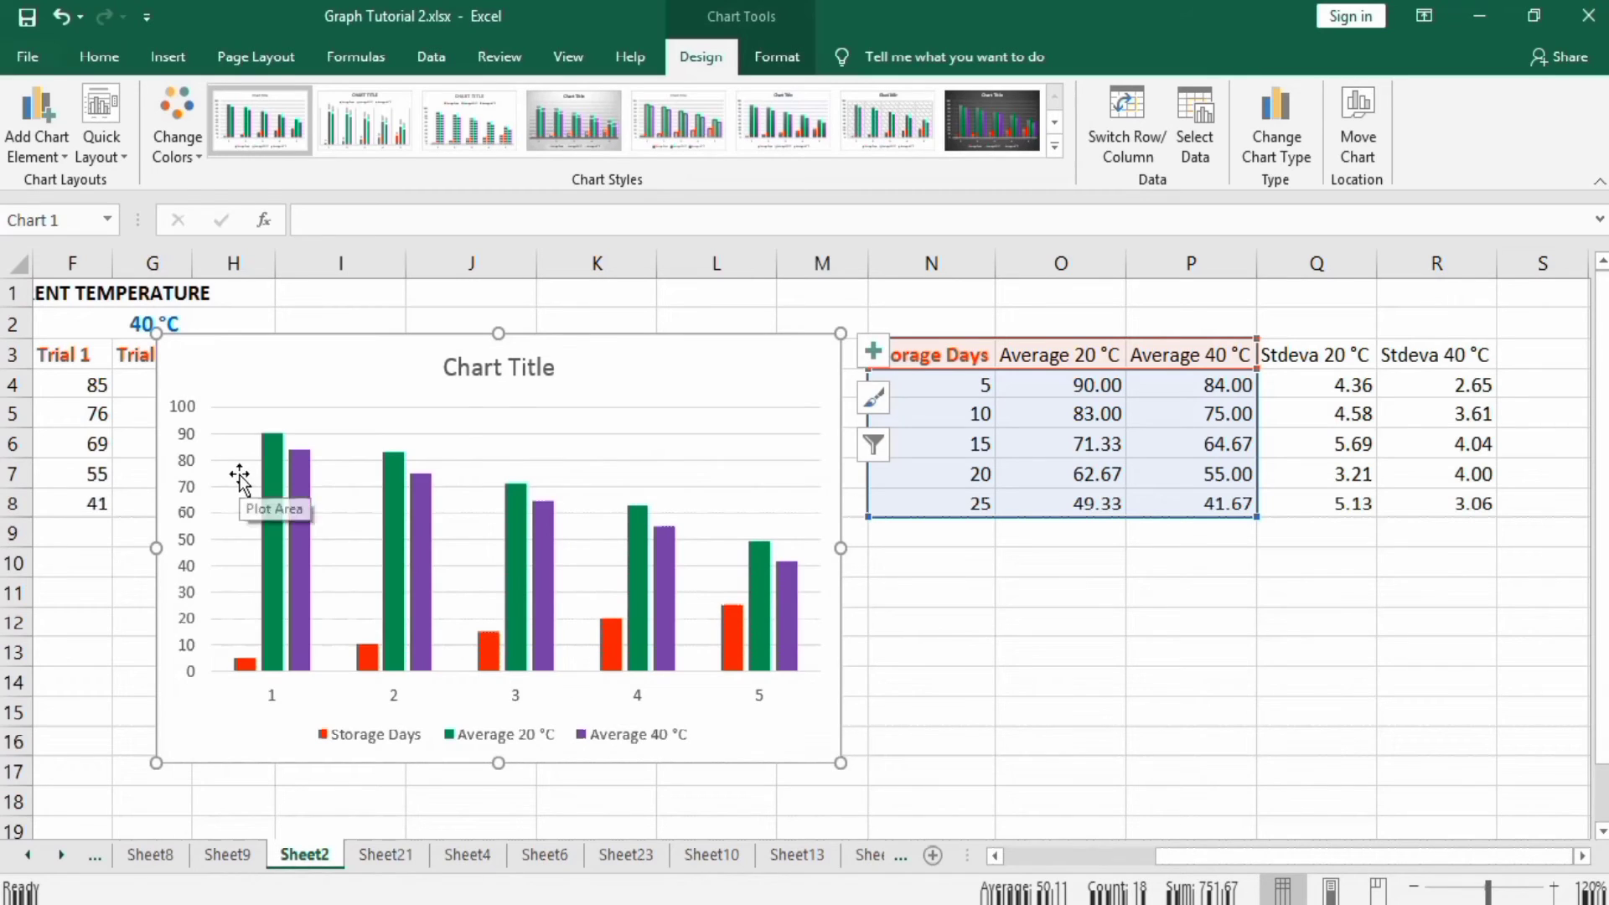
# Step: Remove the Storage Days series from the chart's data source
pyautogui.rightClick(240, 479)
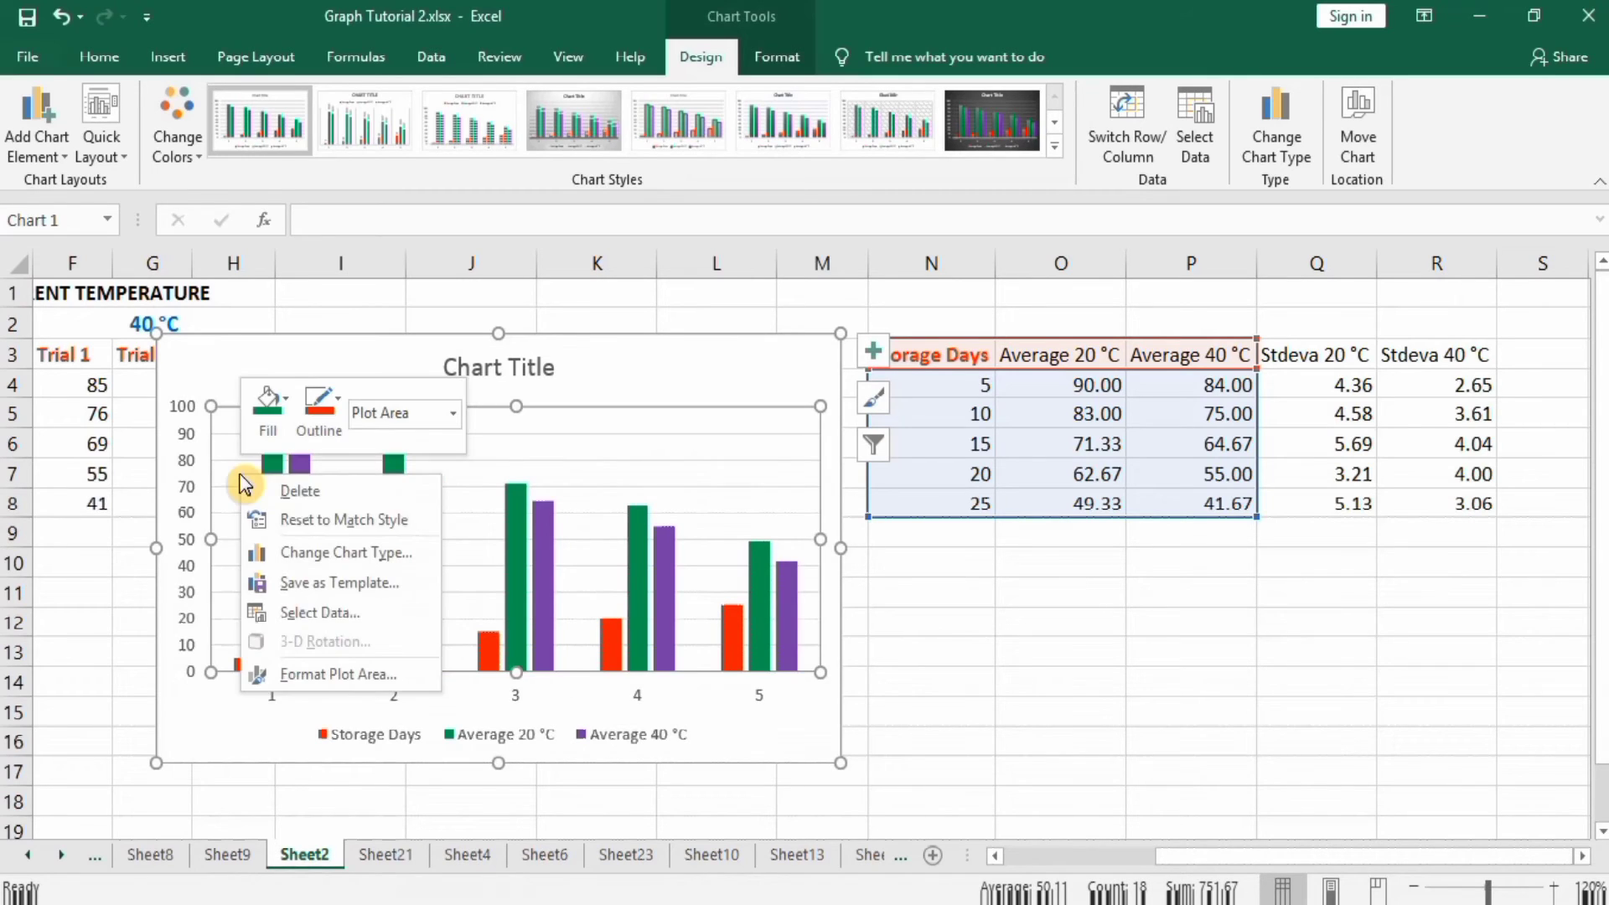
pyautogui.click(336, 613)
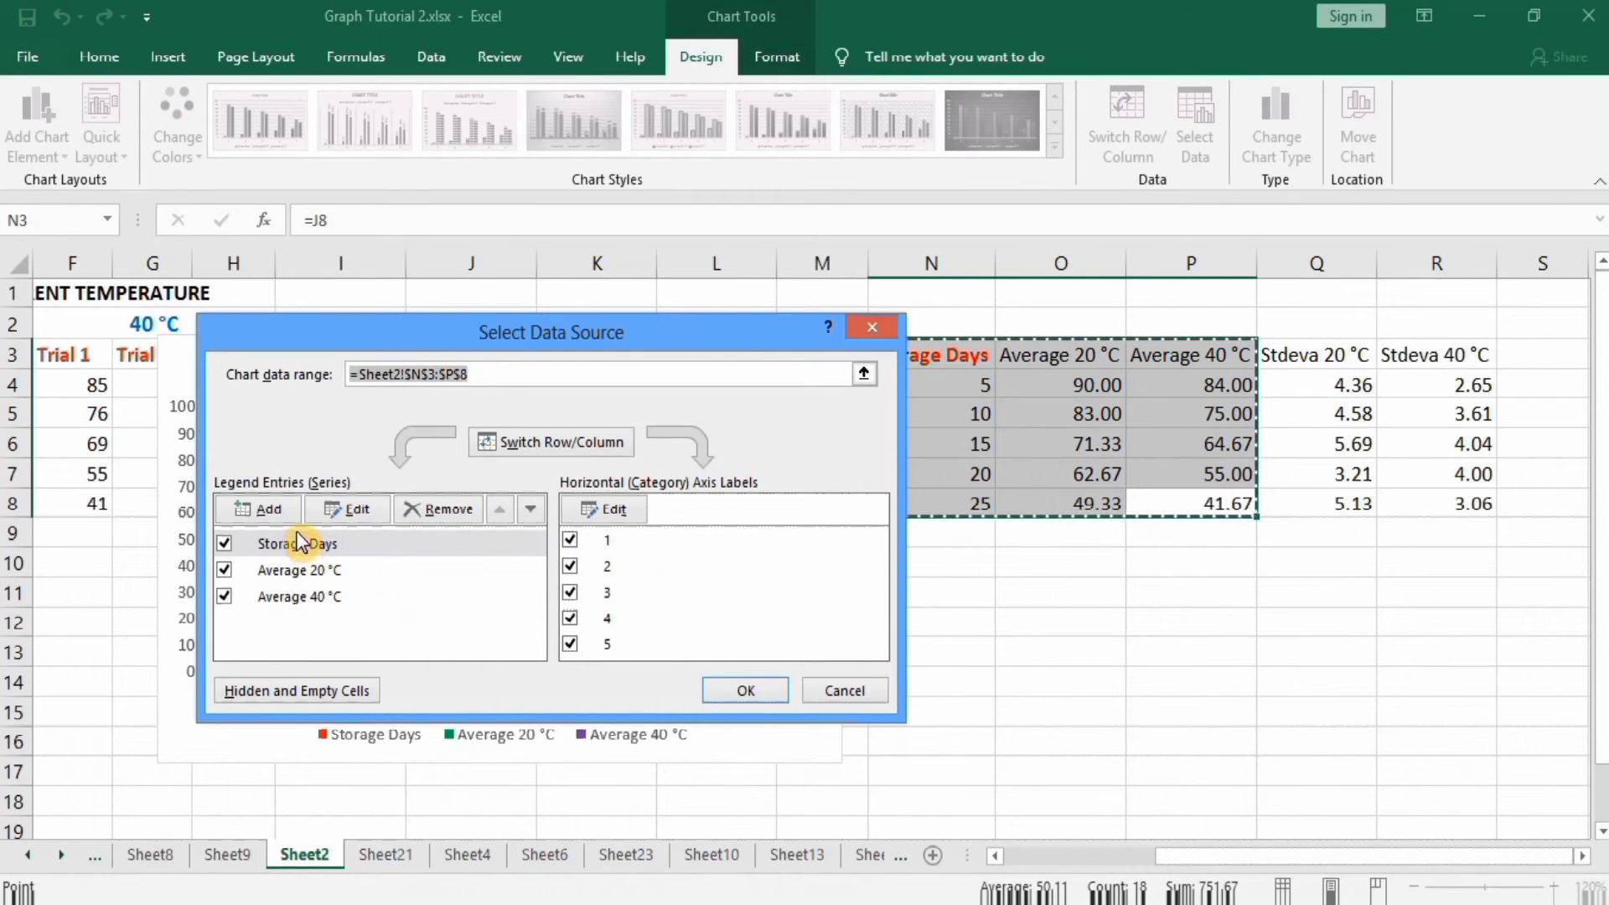
pyautogui.click(321, 544)
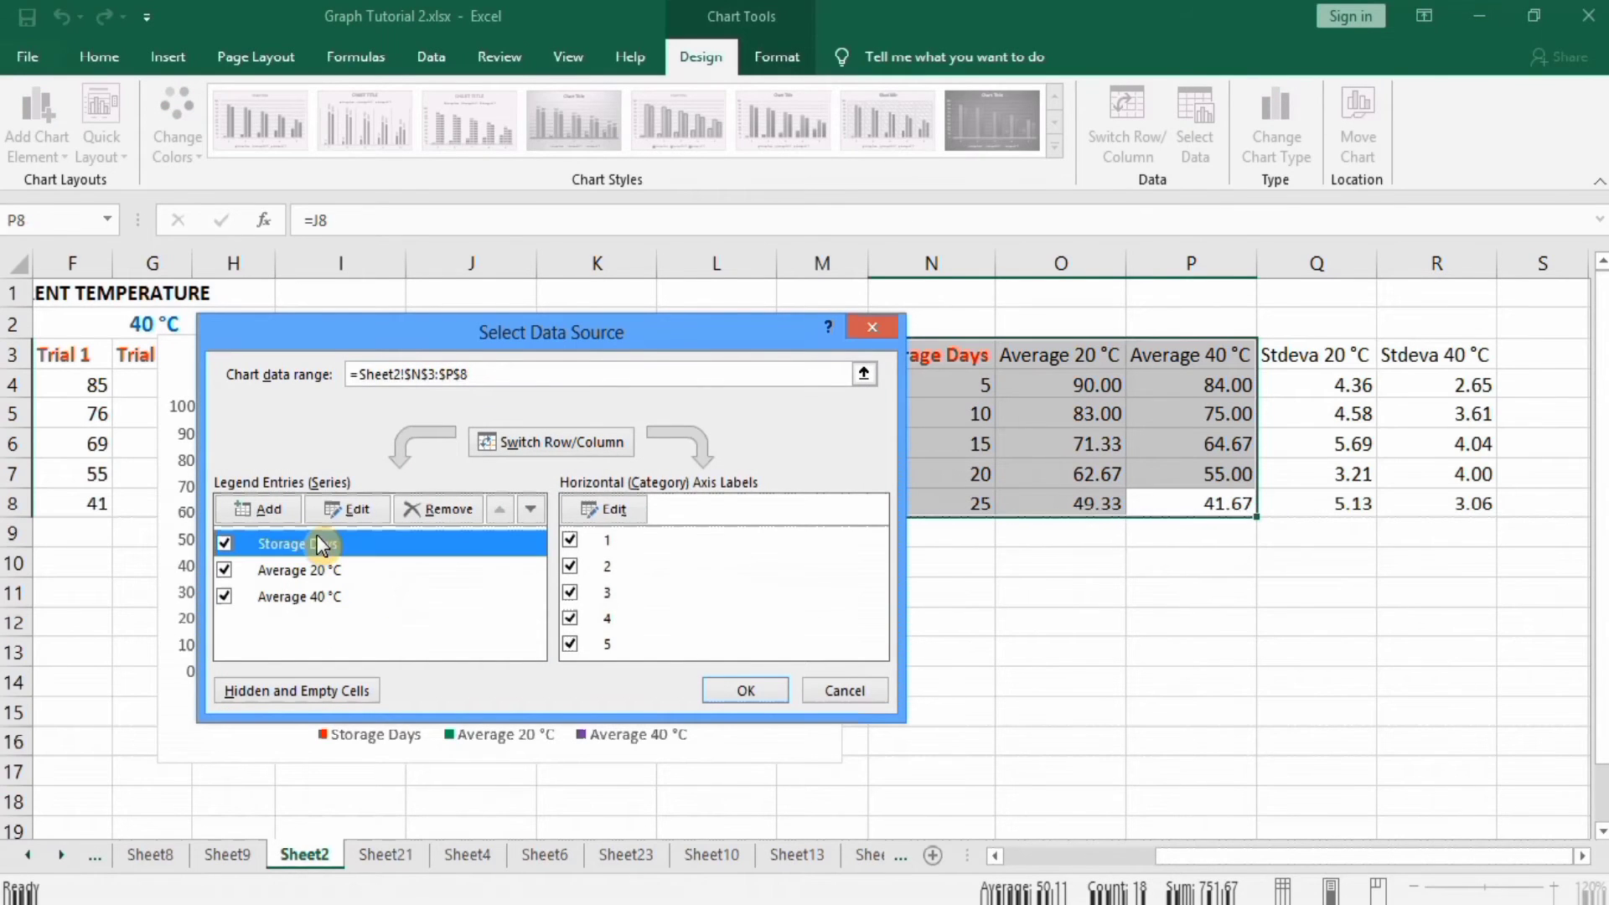
pyautogui.click(433, 510)
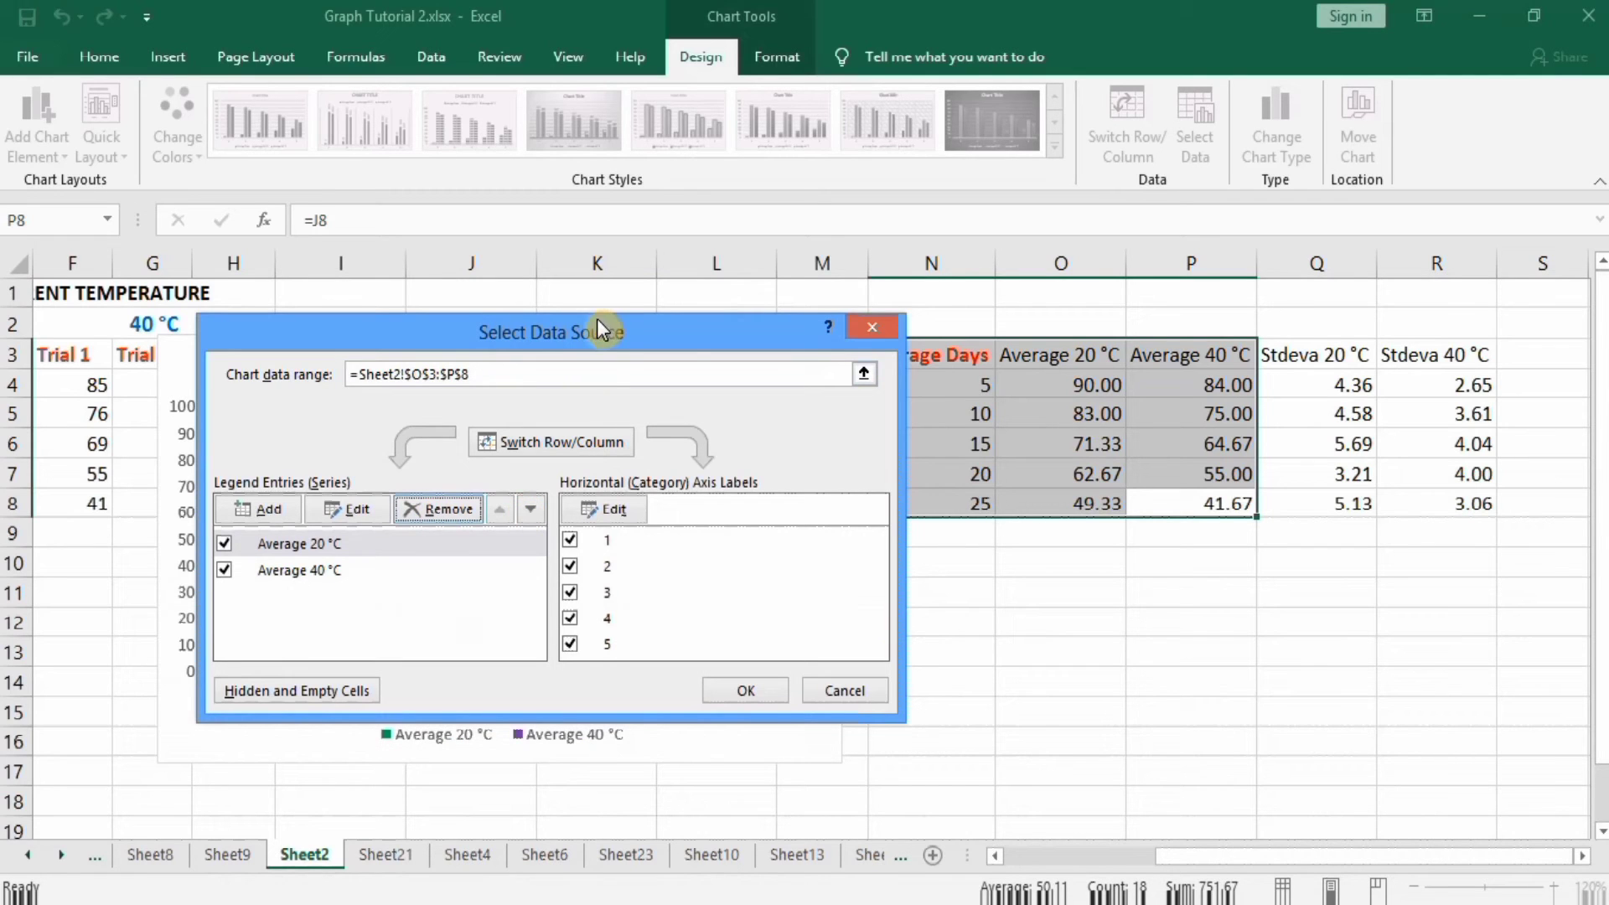
# Step: Set the chart's horizontal axis labels to the storage days in N4:N8 and apply the data source changes
pyautogui.moveTo(593, 320); pyautogui.dragTo(503, 316)
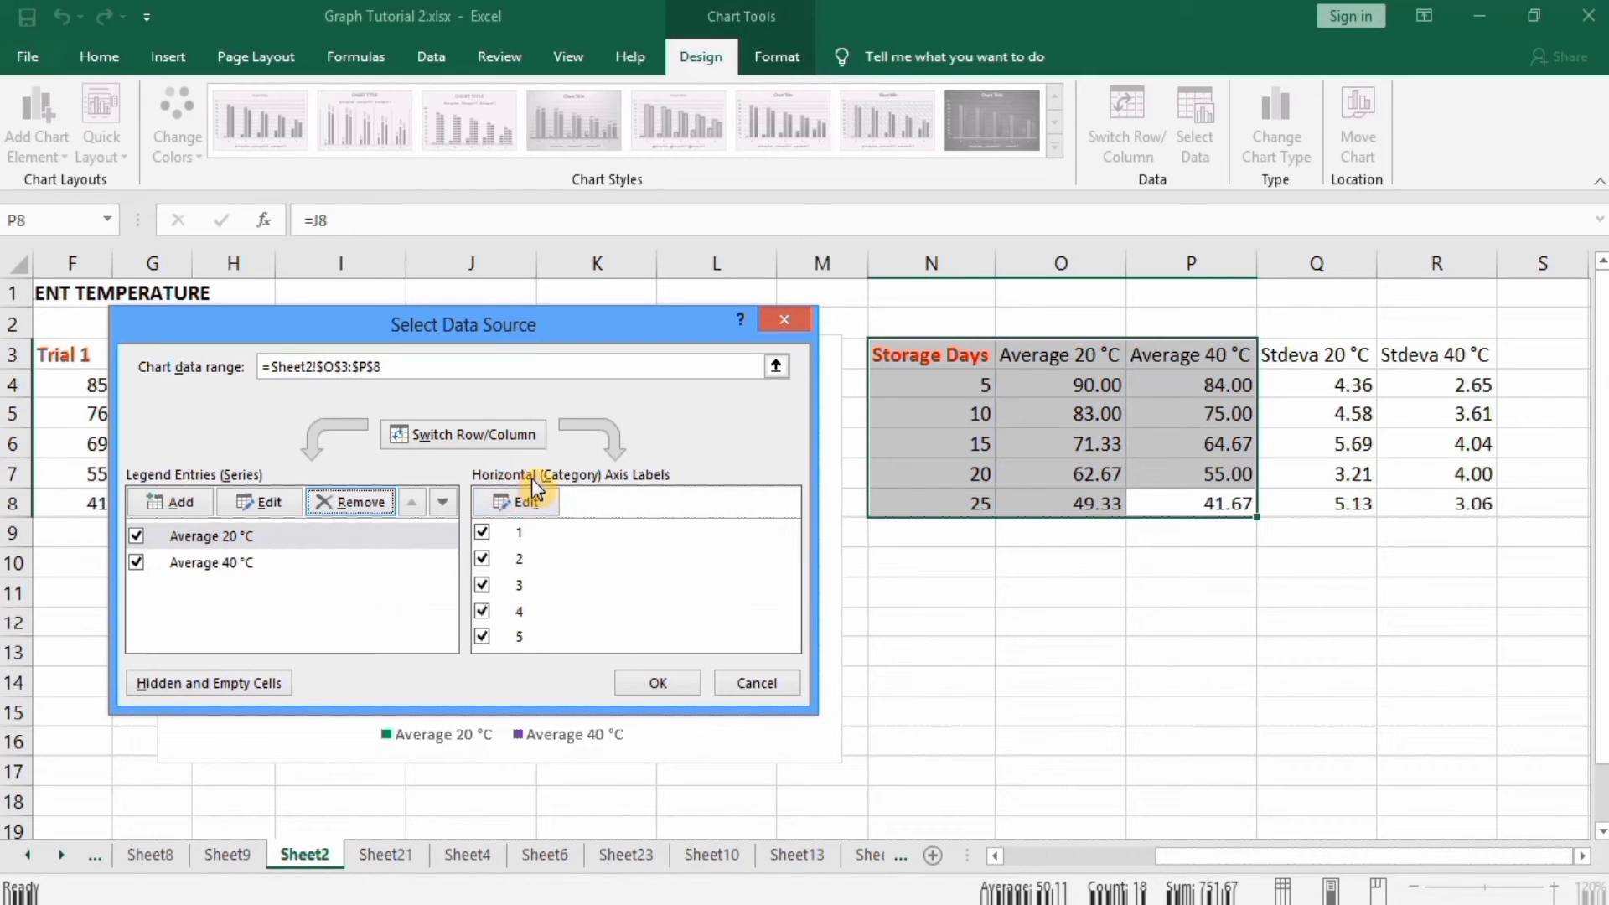
pyautogui.click(528, 502)
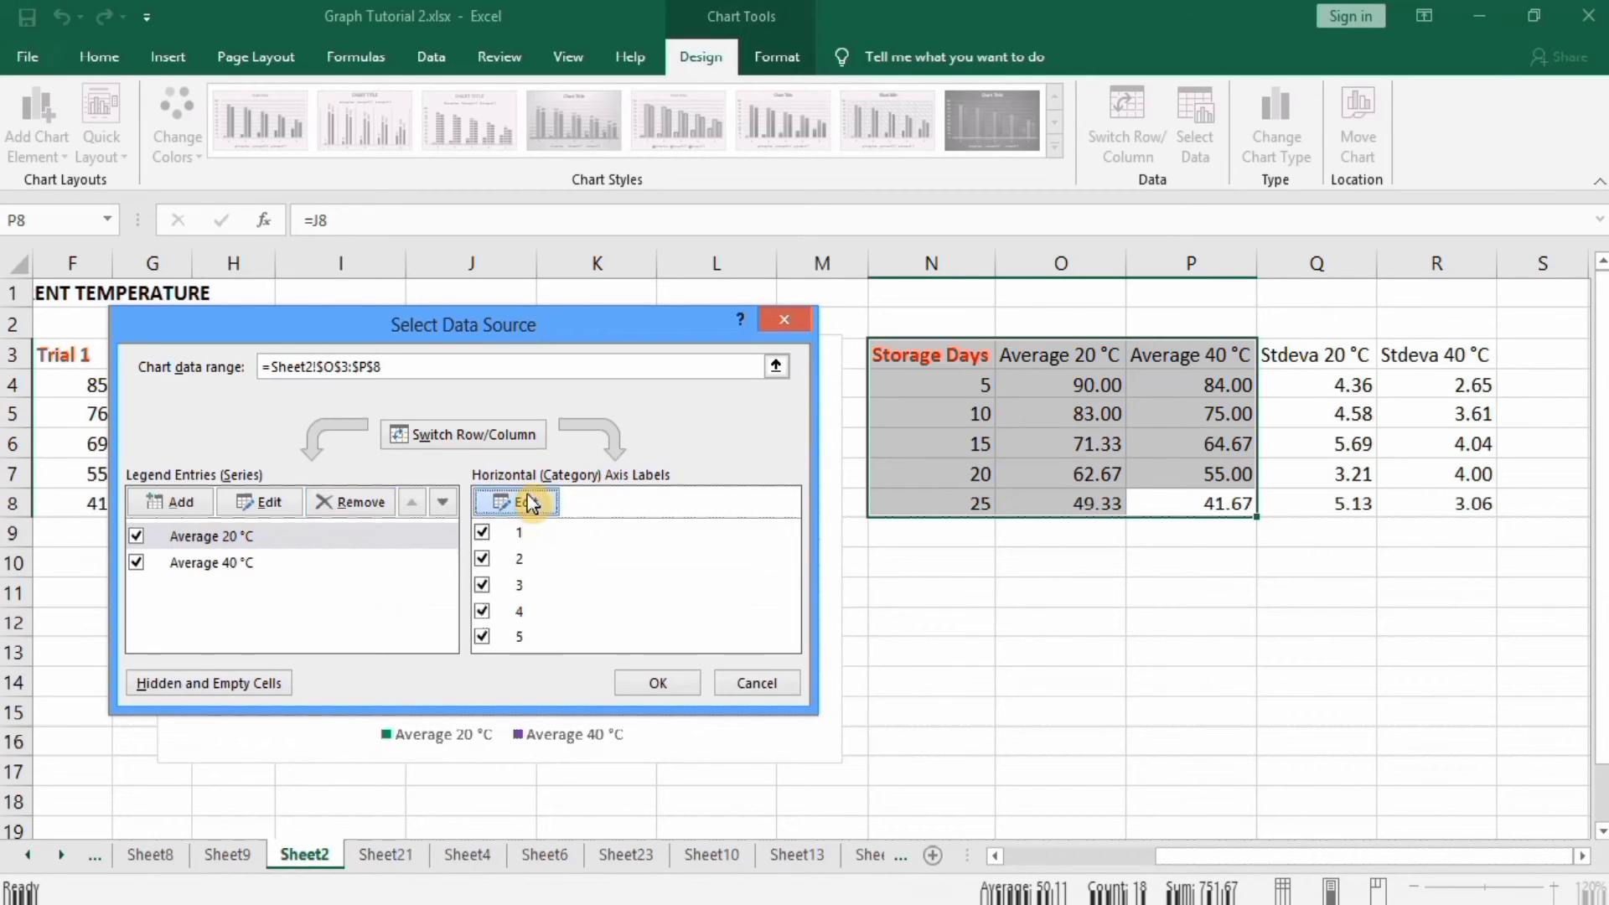
pyautogui.click(925, 384)
pyautogui.moveTo(925, 385); pyautogui.dragTo(937, 500)
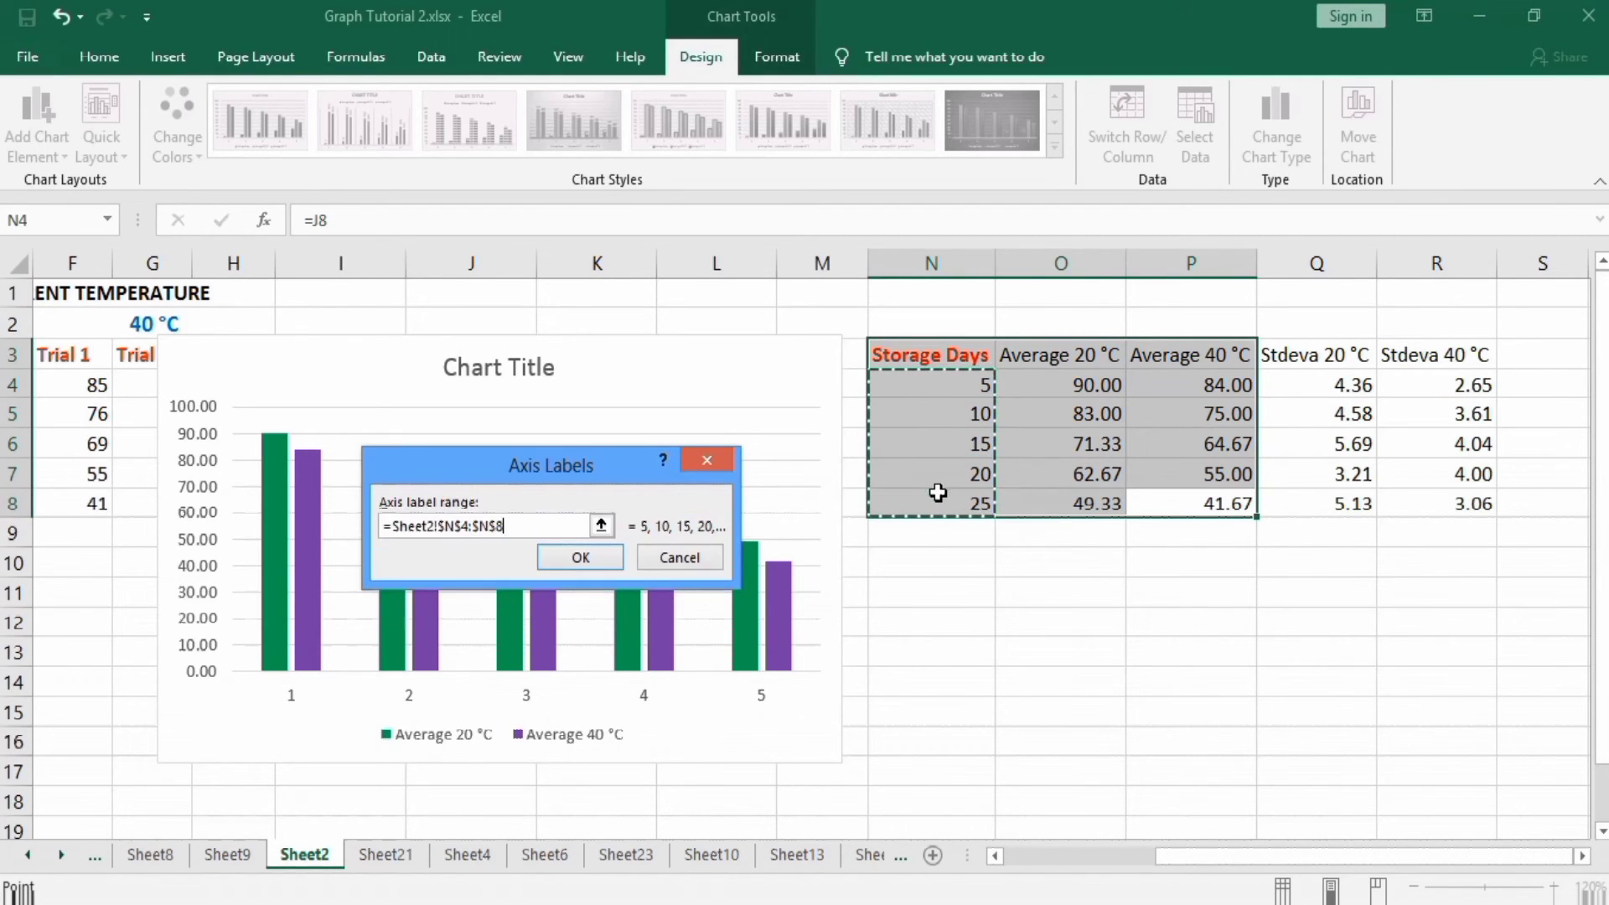
pyautogui.click(582, 557)
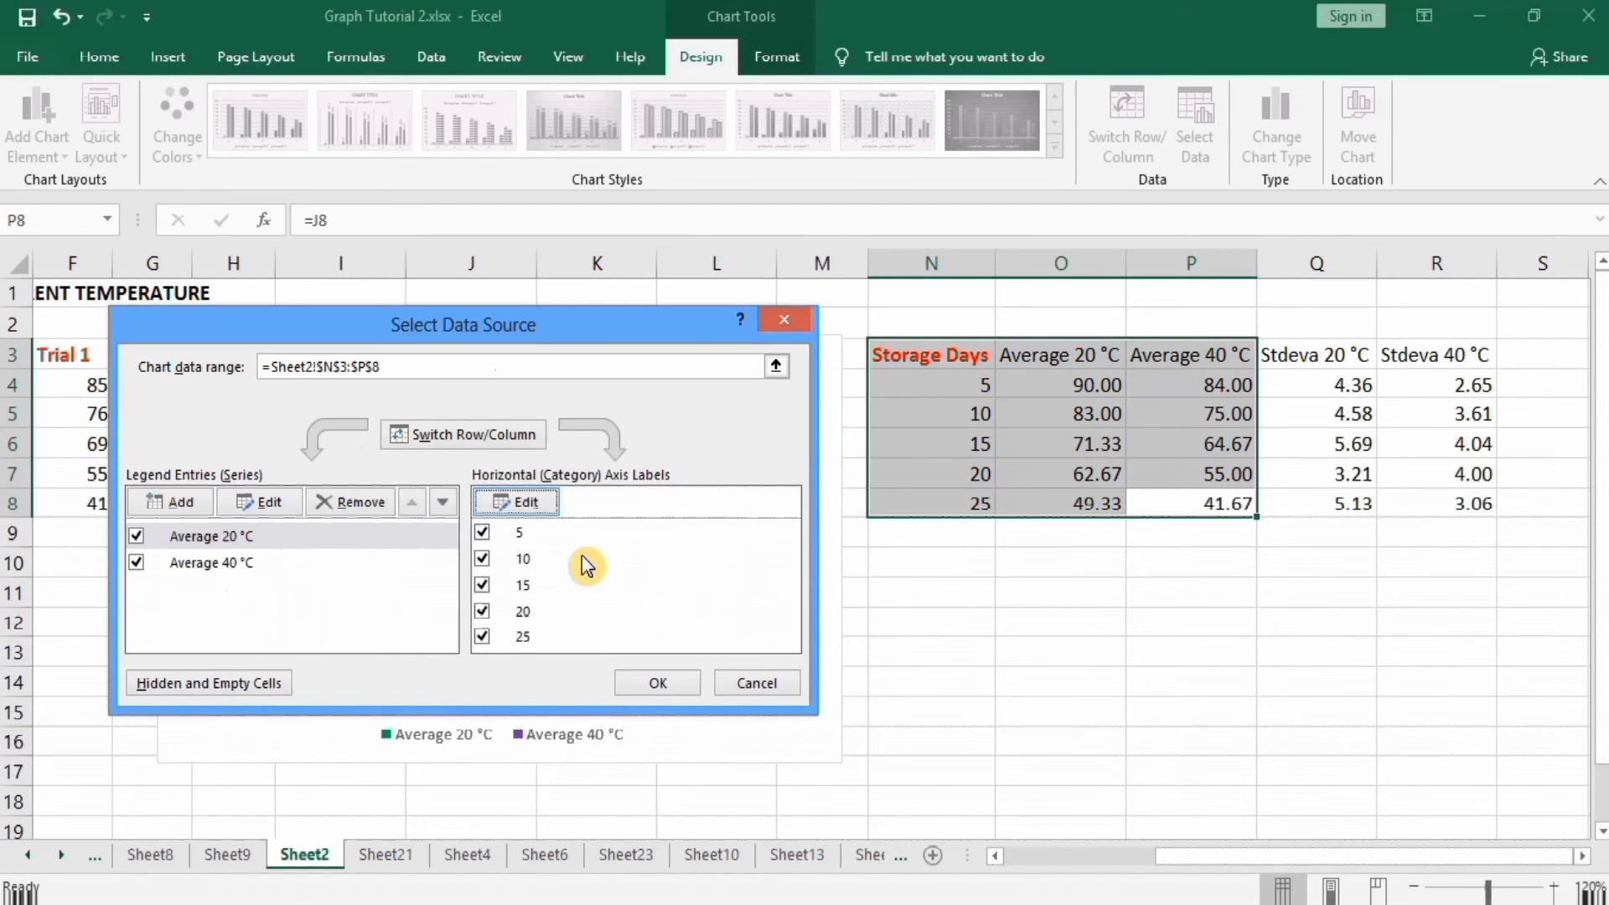
pyautogui.click(659, 684)
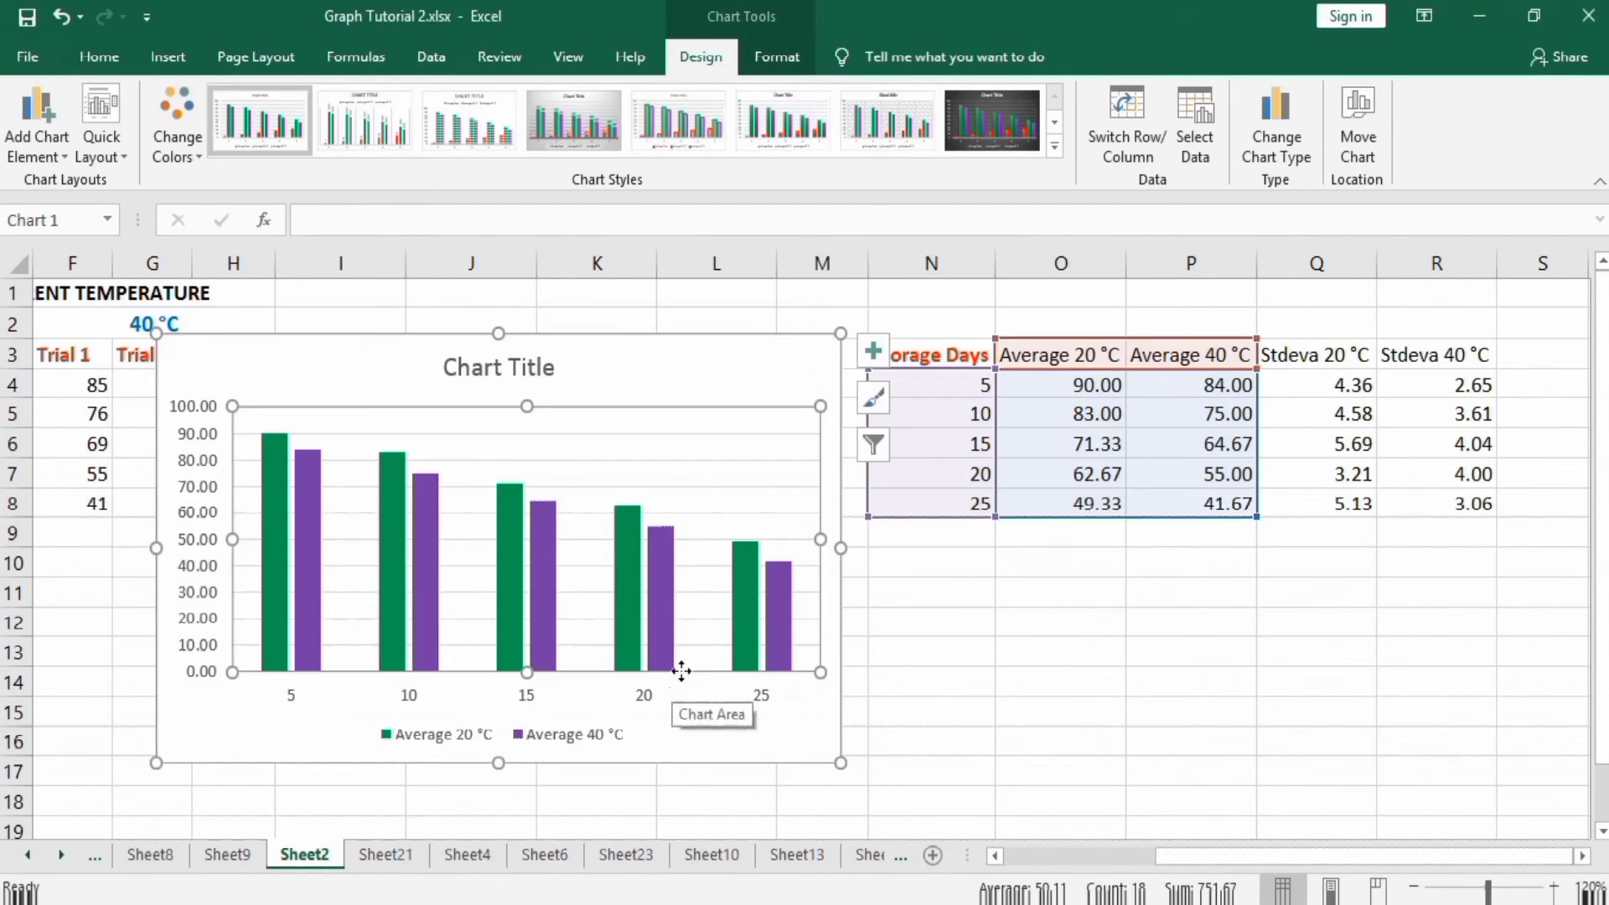
# Step: Delete the horizontal gridlines from the chart
pyautogui.click(931, 689)
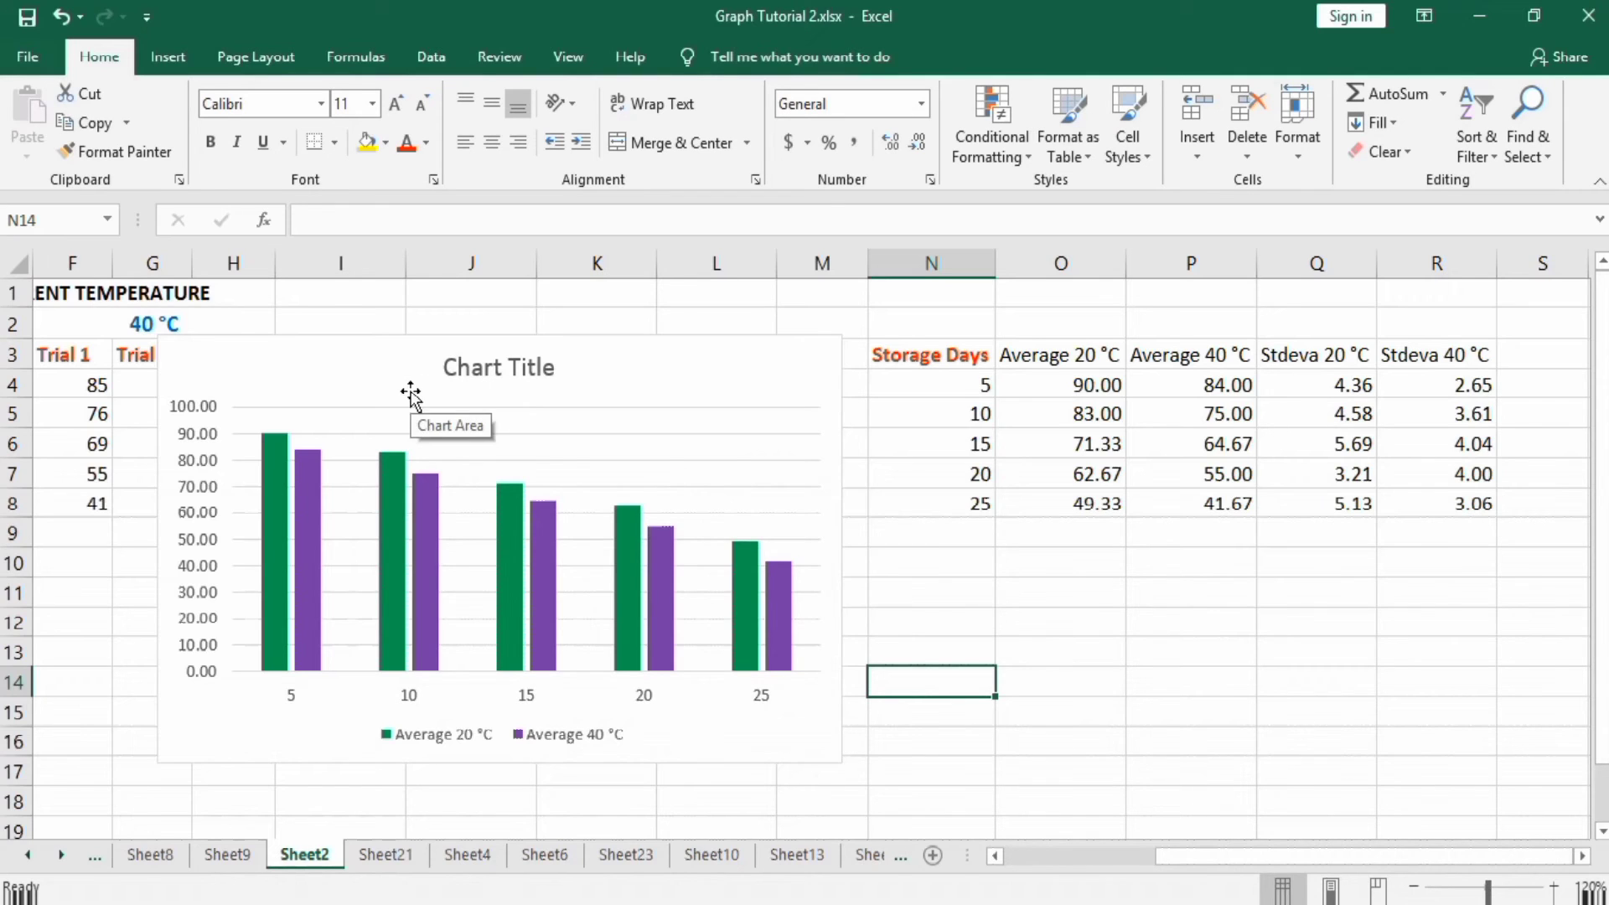
pyautogui.click(215, 410)
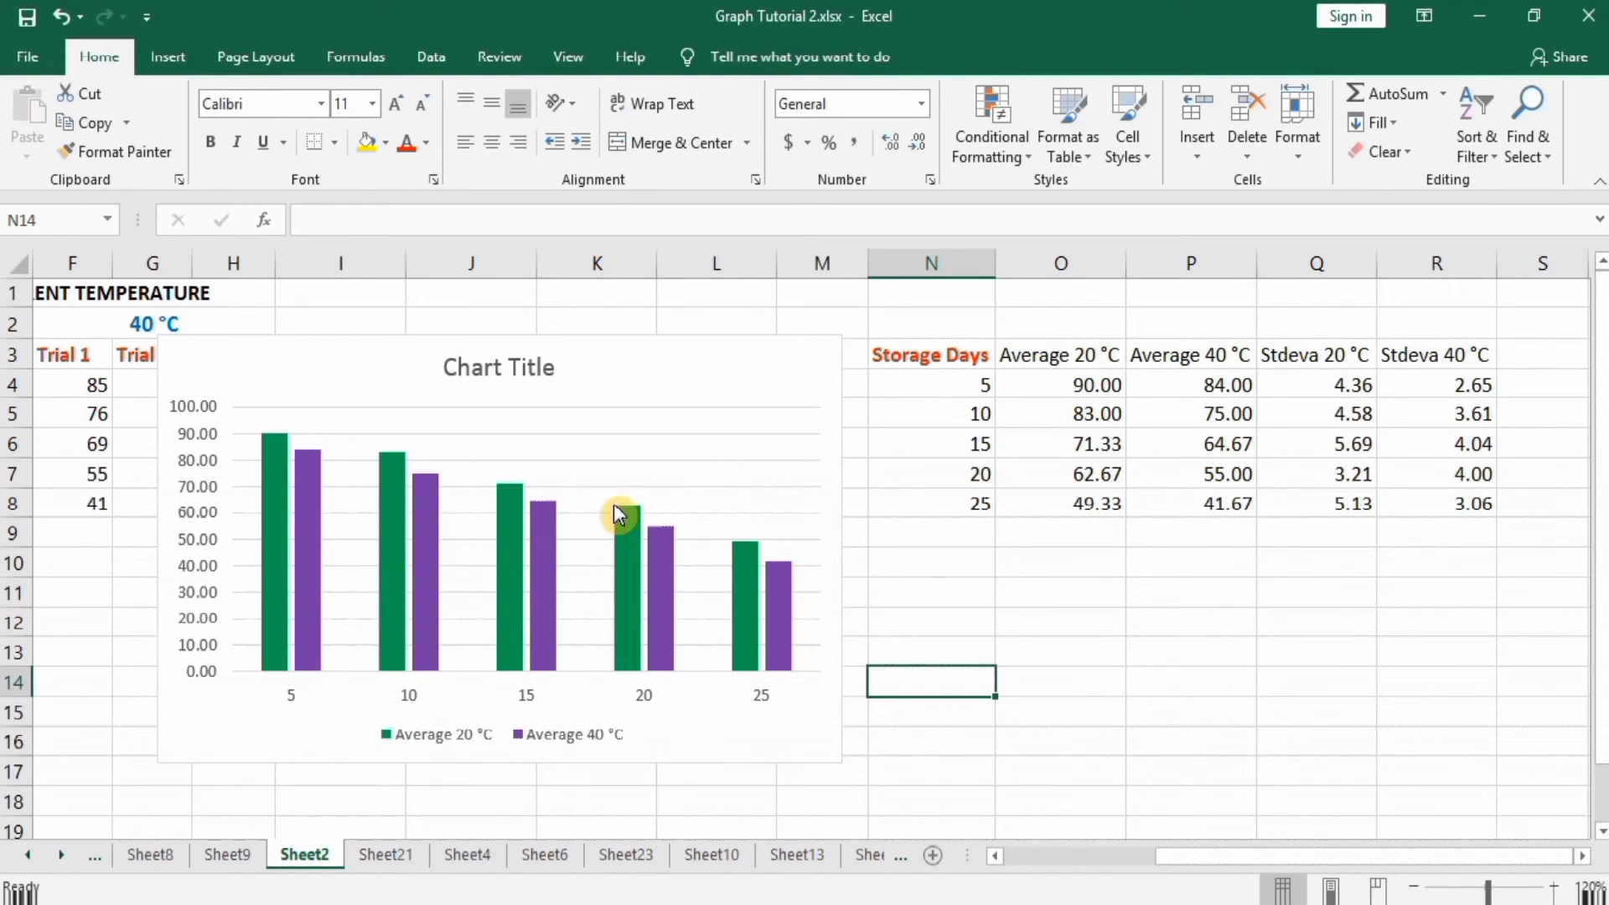
pyautogui.click(819, 443)
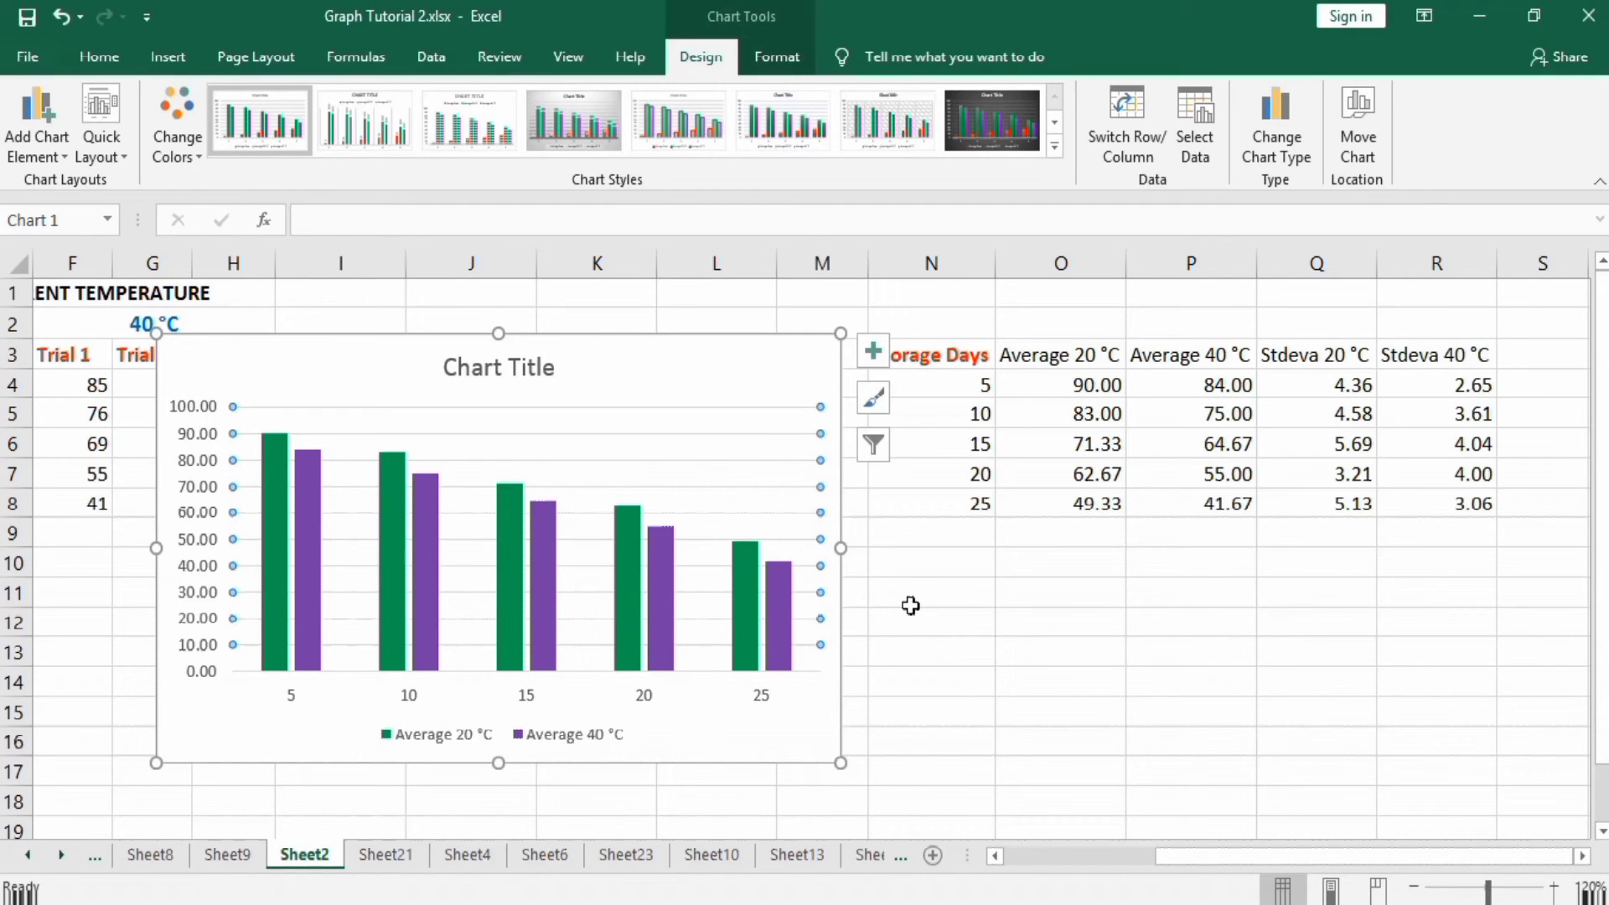
pyautogui.press('Escape')
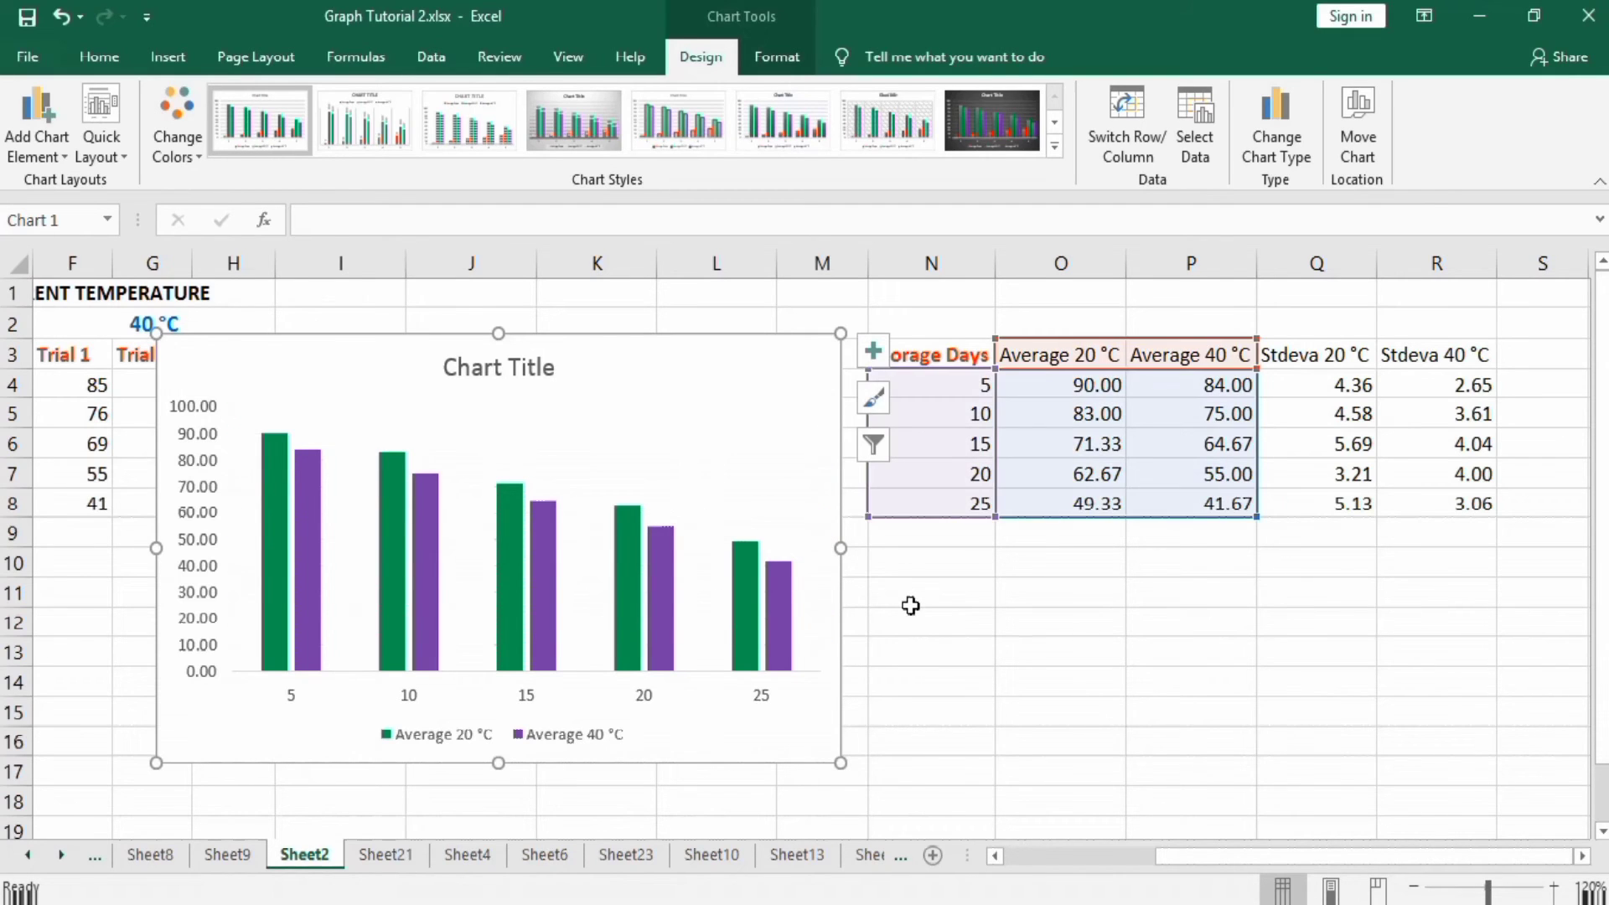
# Step: Add vertical error bars to the Average 20 °C series and open their detailed formatting options
pyautogui.click(275, 469)
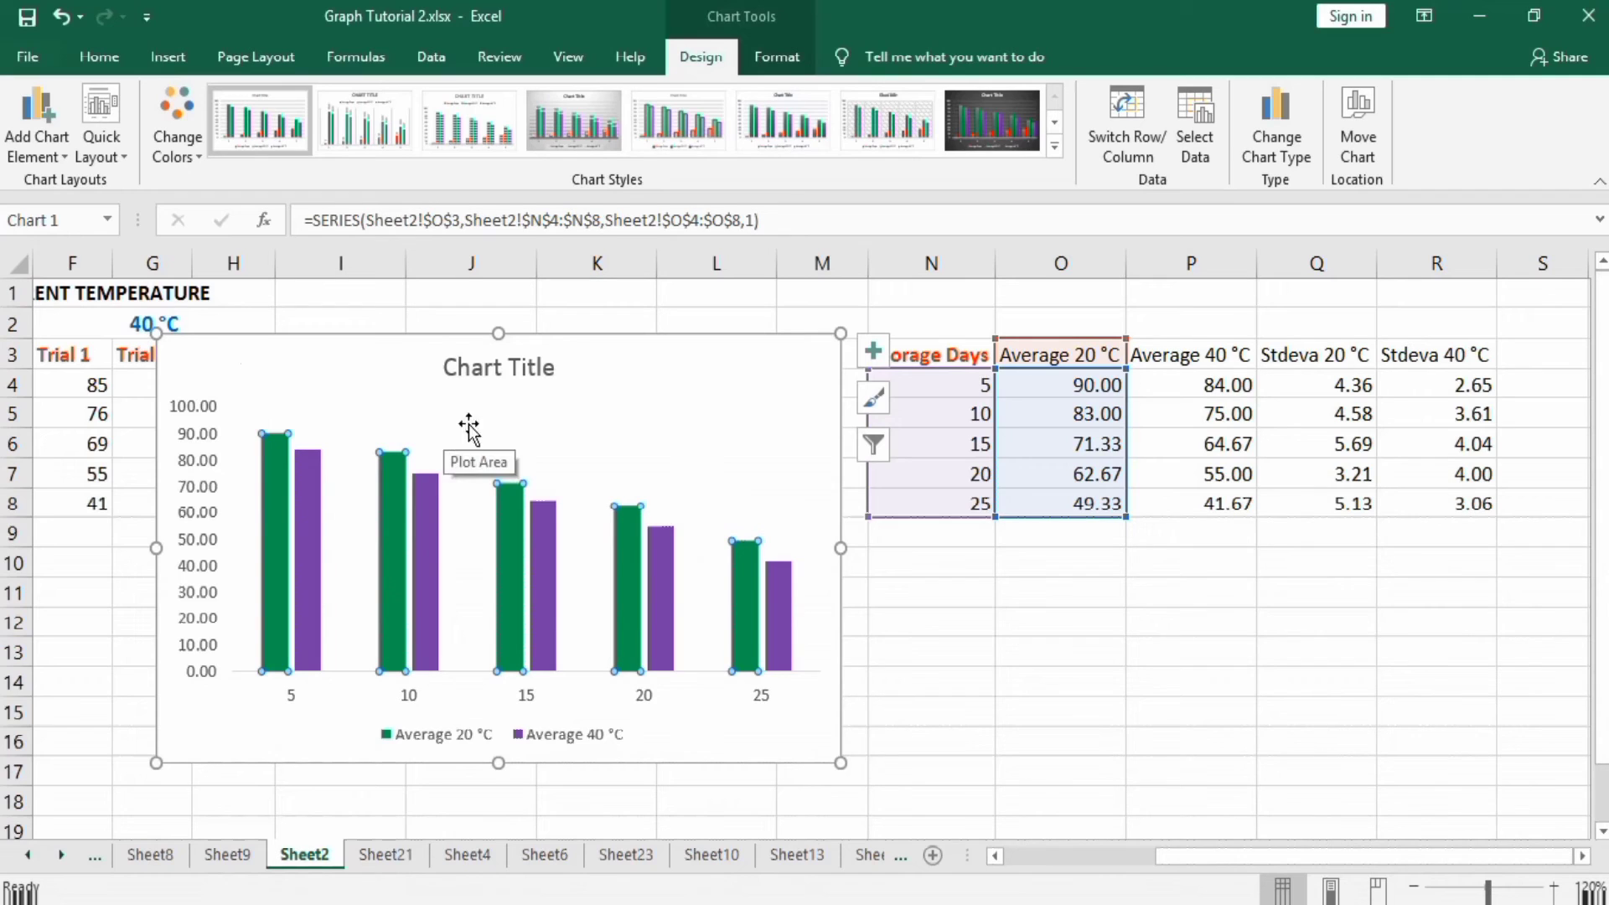
pyautogui.moveTo(393, 437)
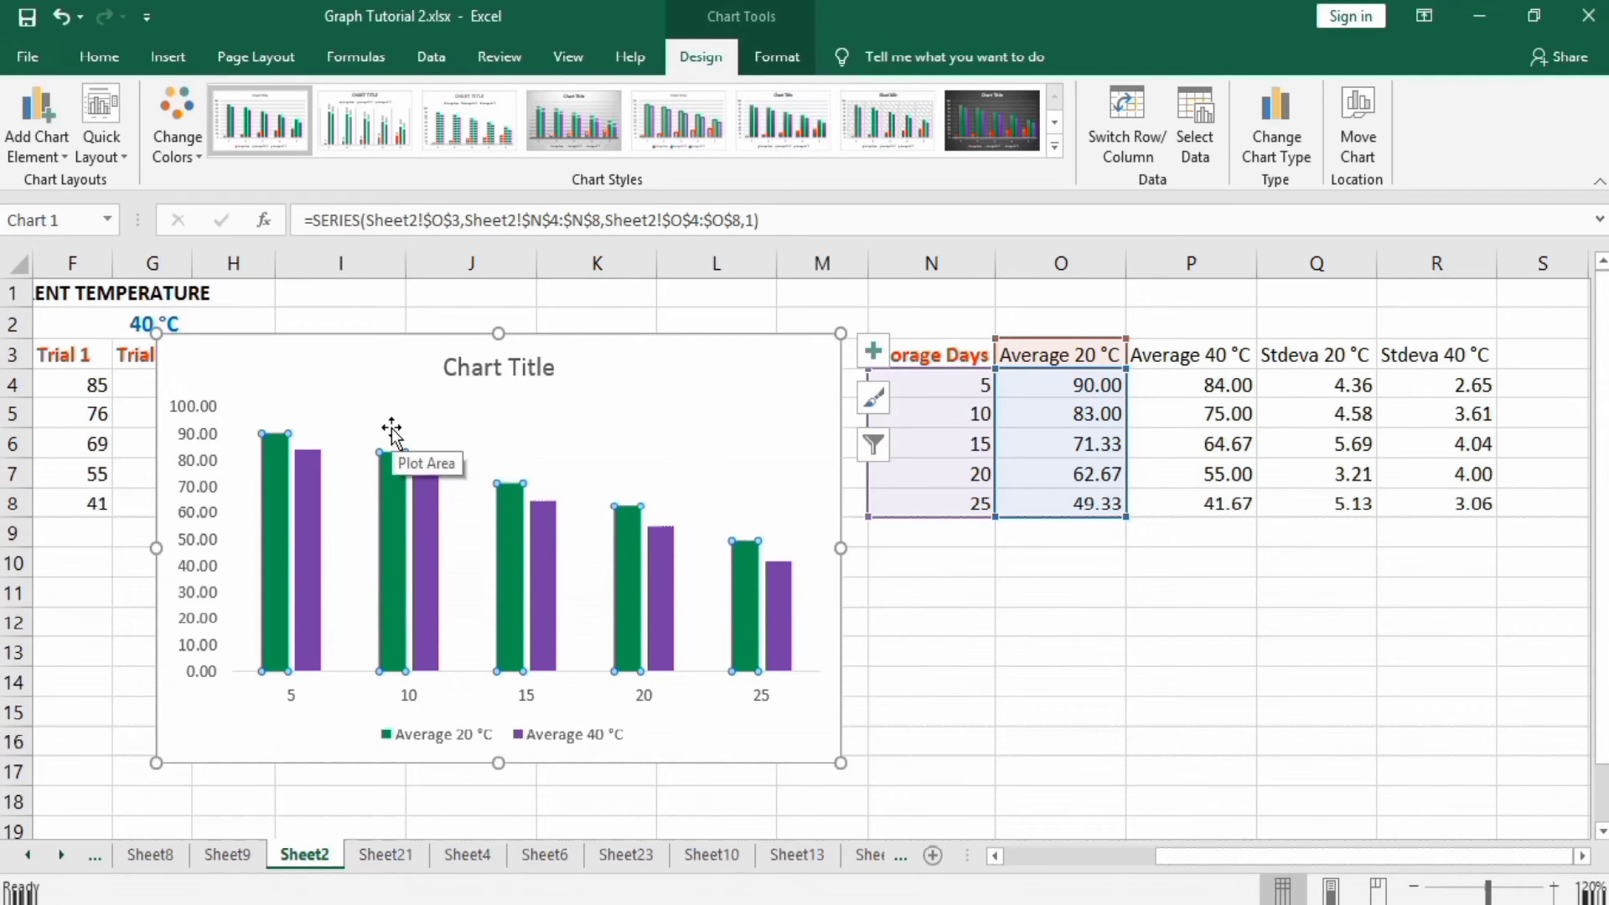
pyautogui.moveTo(430, 513)
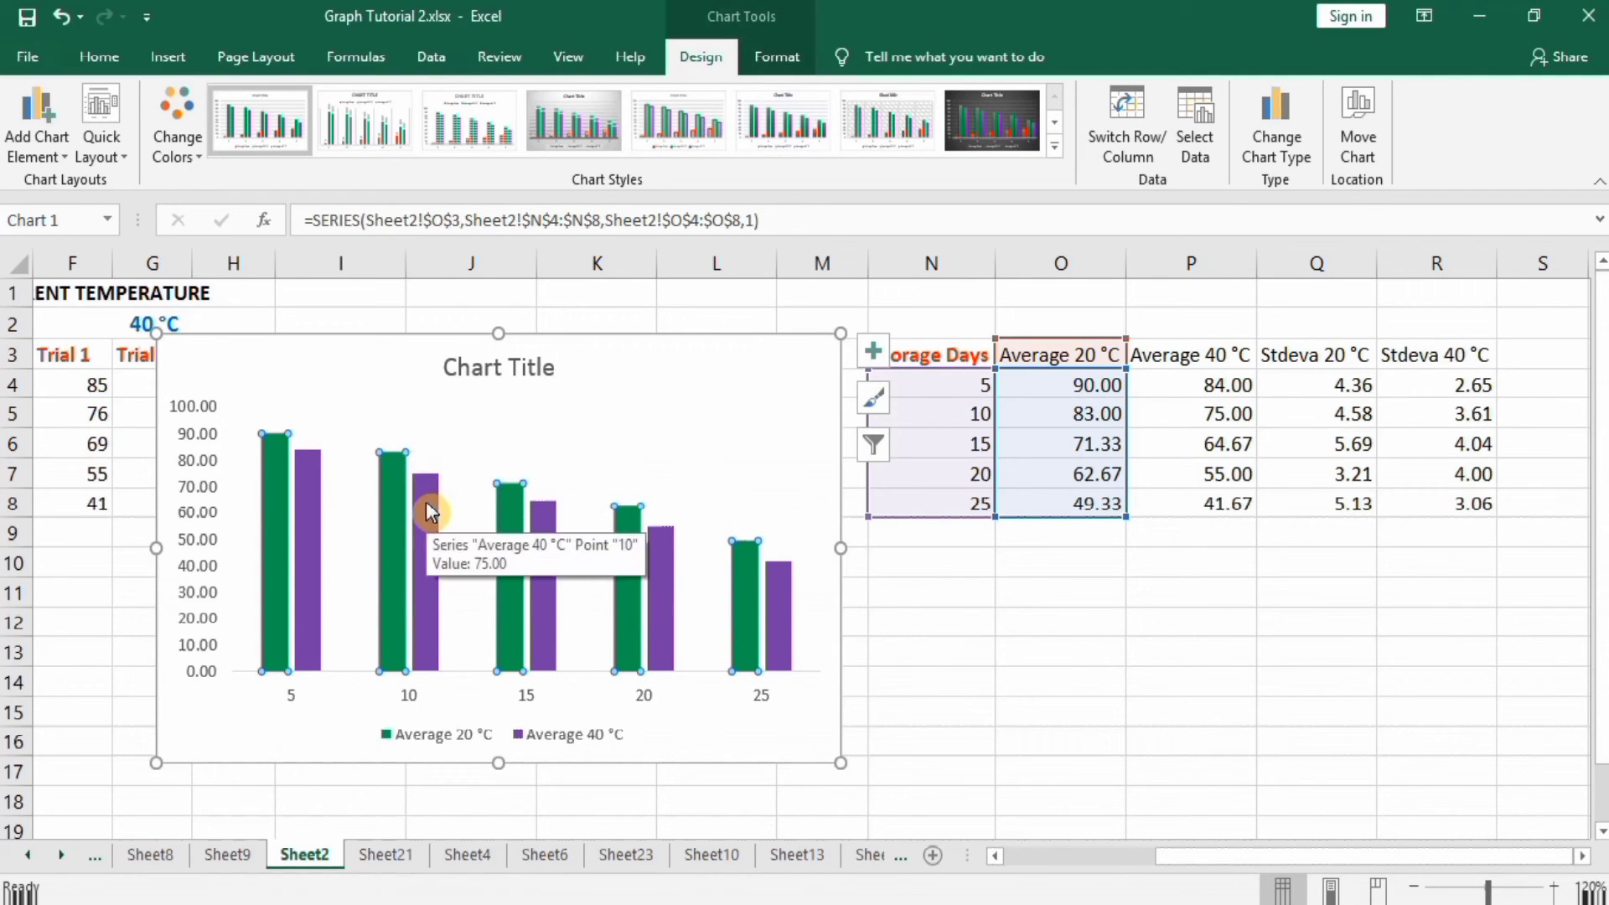
pyautogui.moveTo(389, 478)
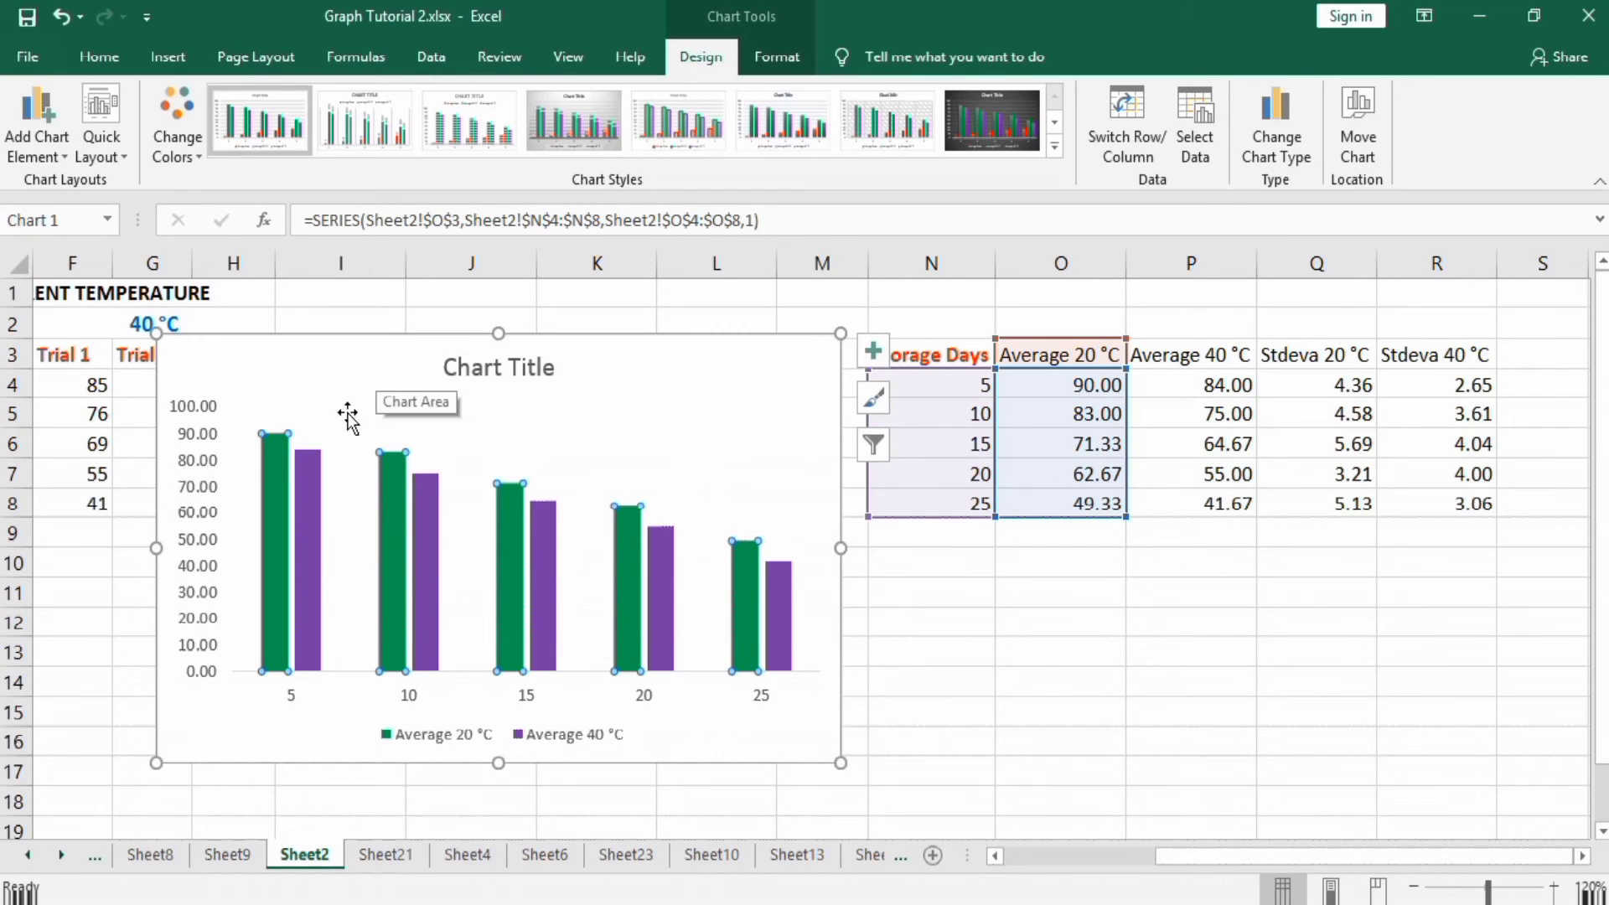
pyautogui.moveTo(273, 474)
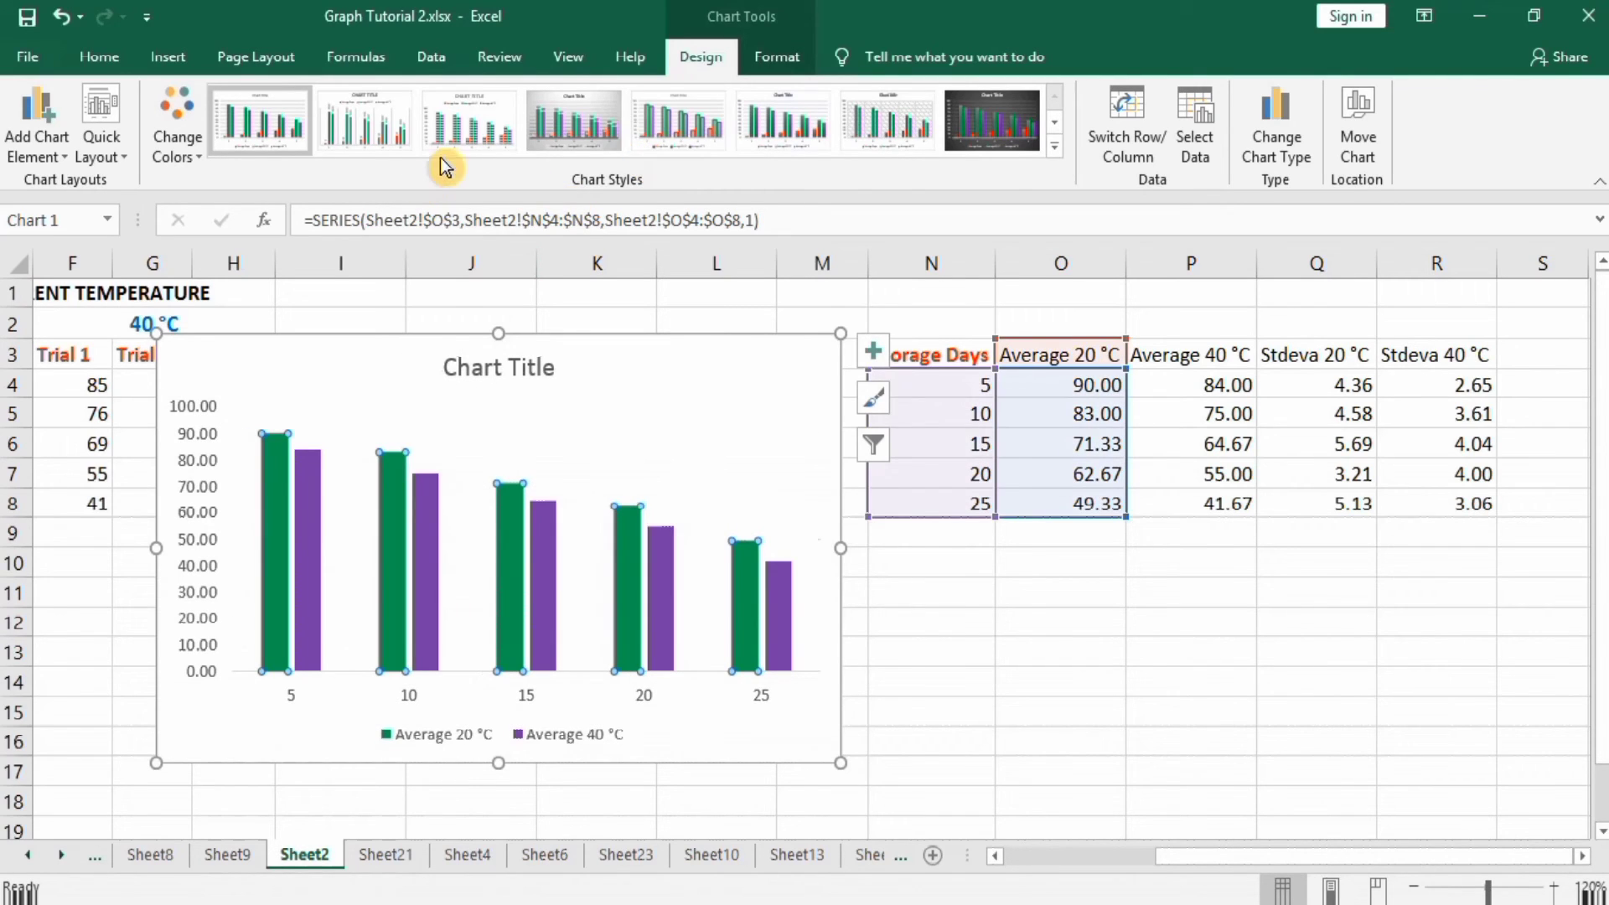
pyautogui.click(67, 160)
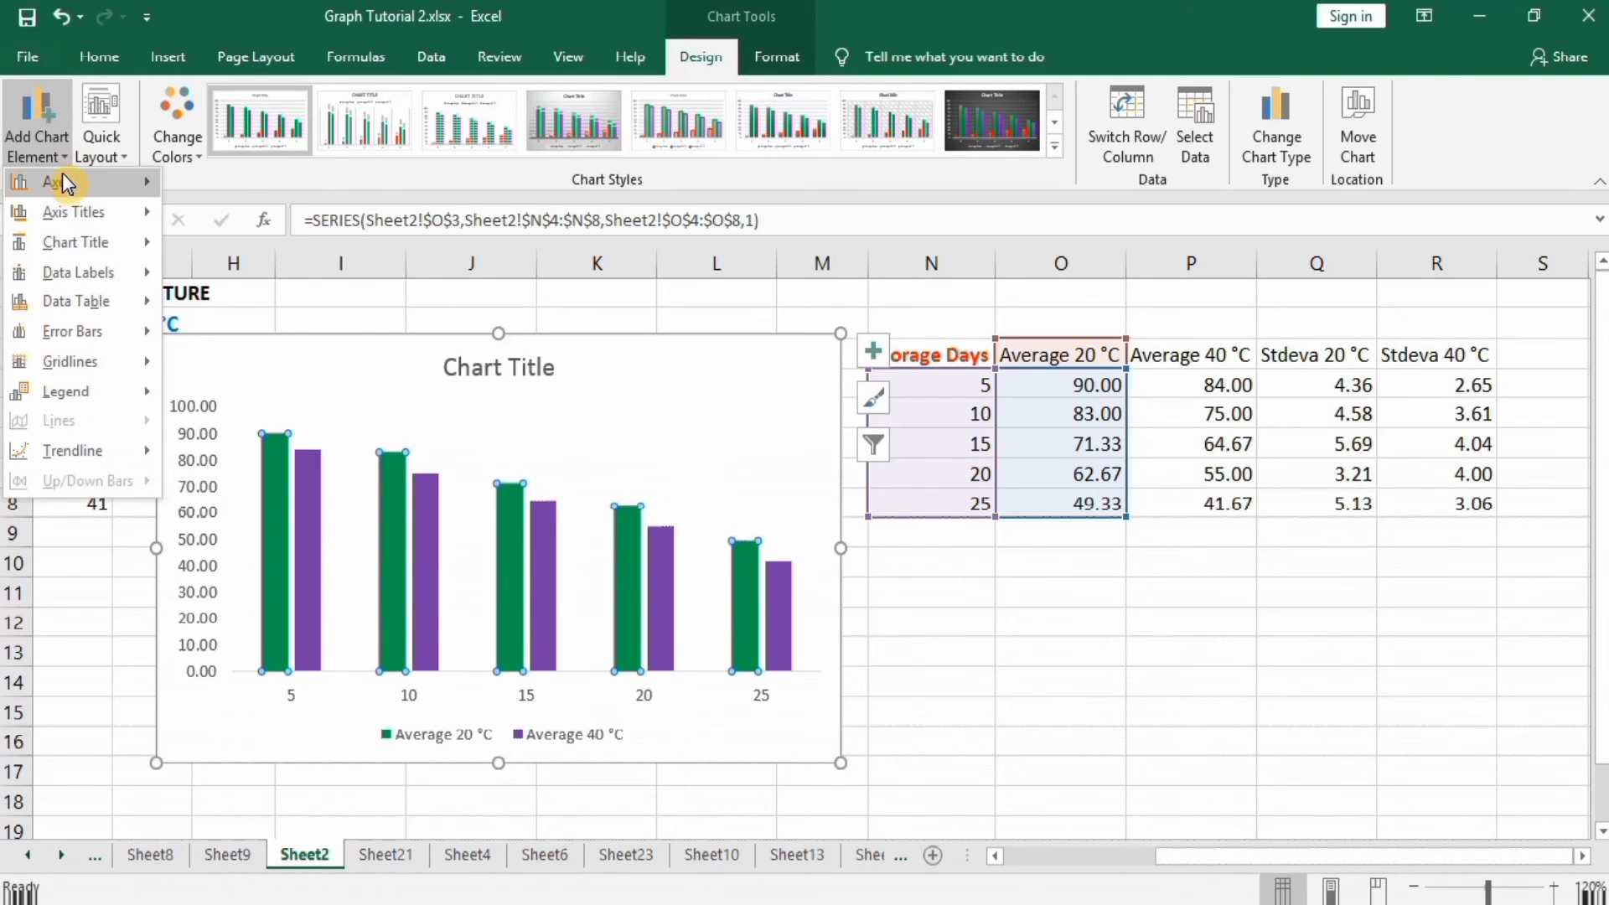
pyautogui.moveTo(67, 223)
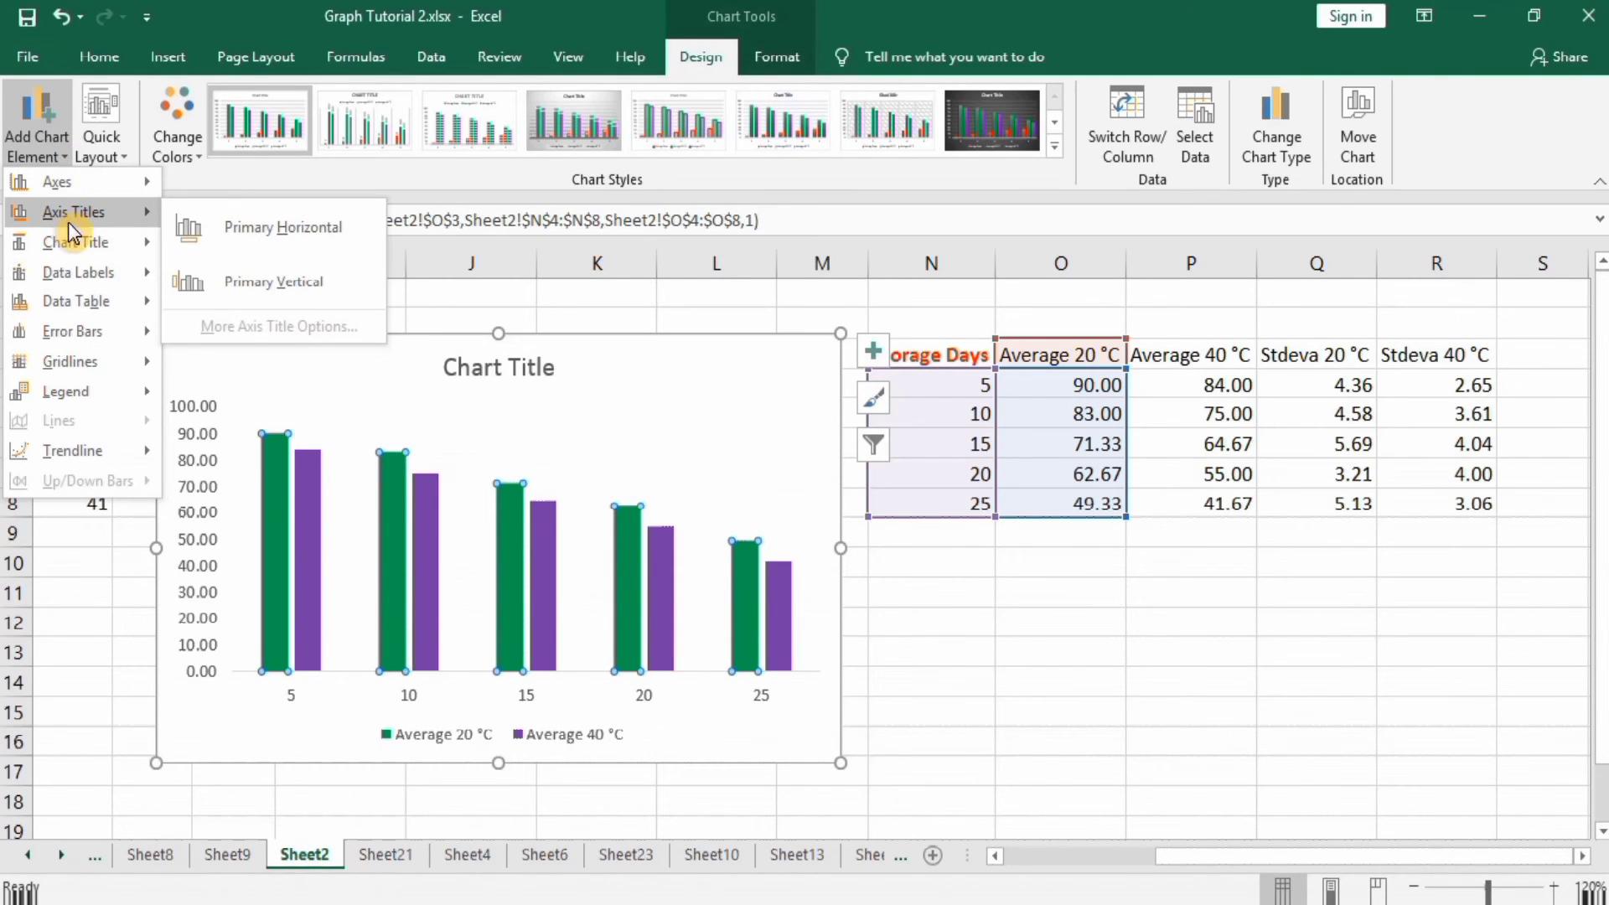
pyautogui.moveTo(109, 333)
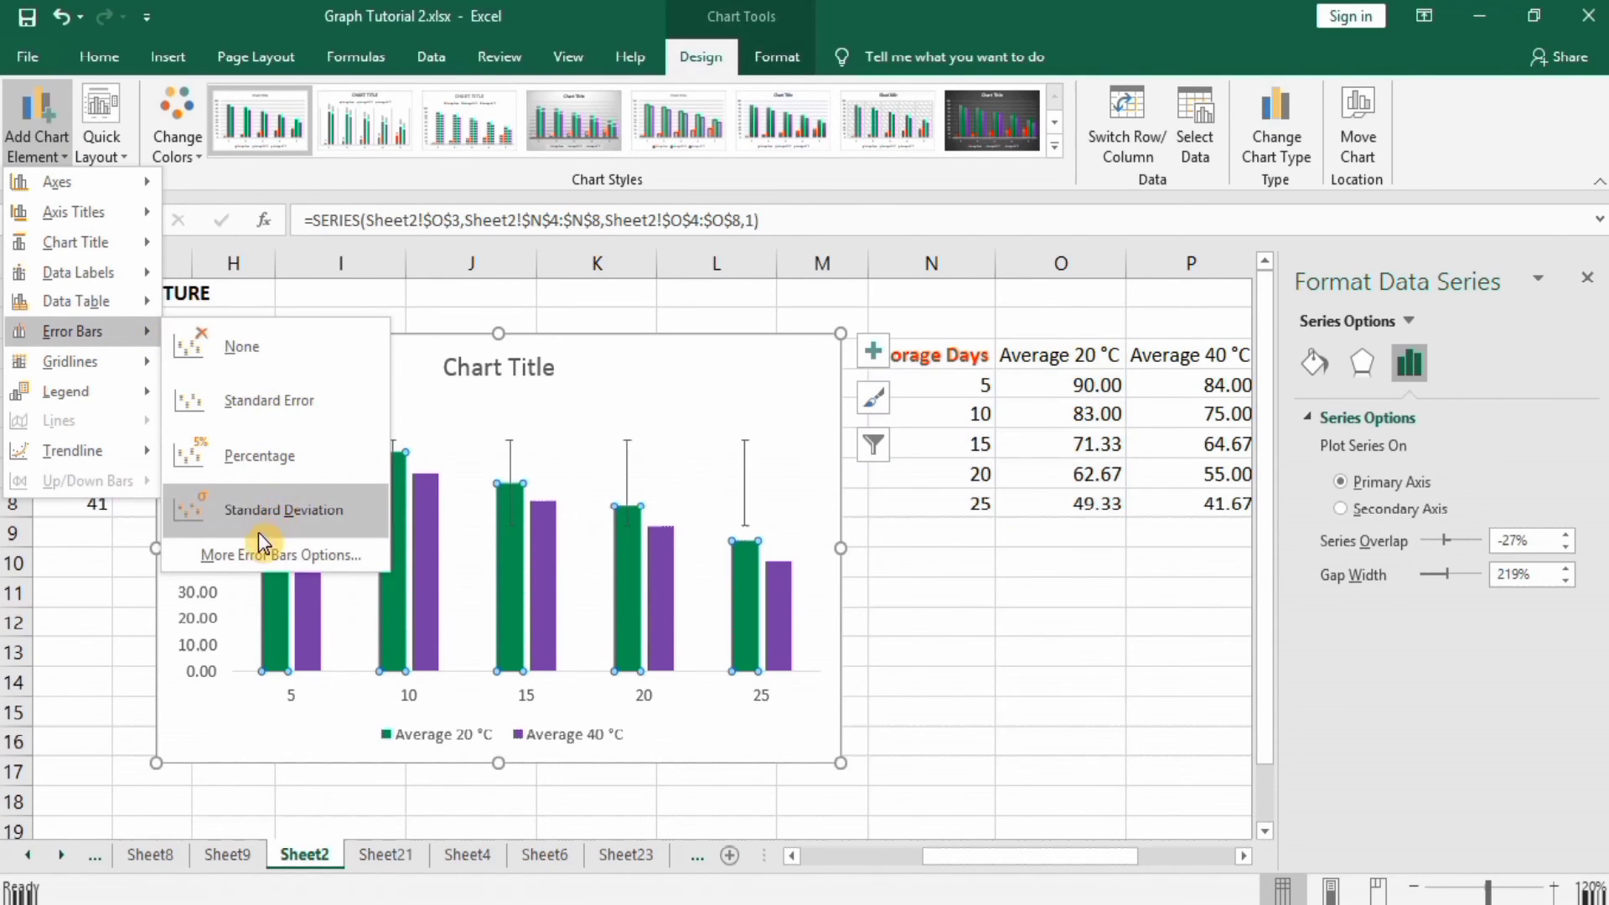
pyautogui.click(250, 555)
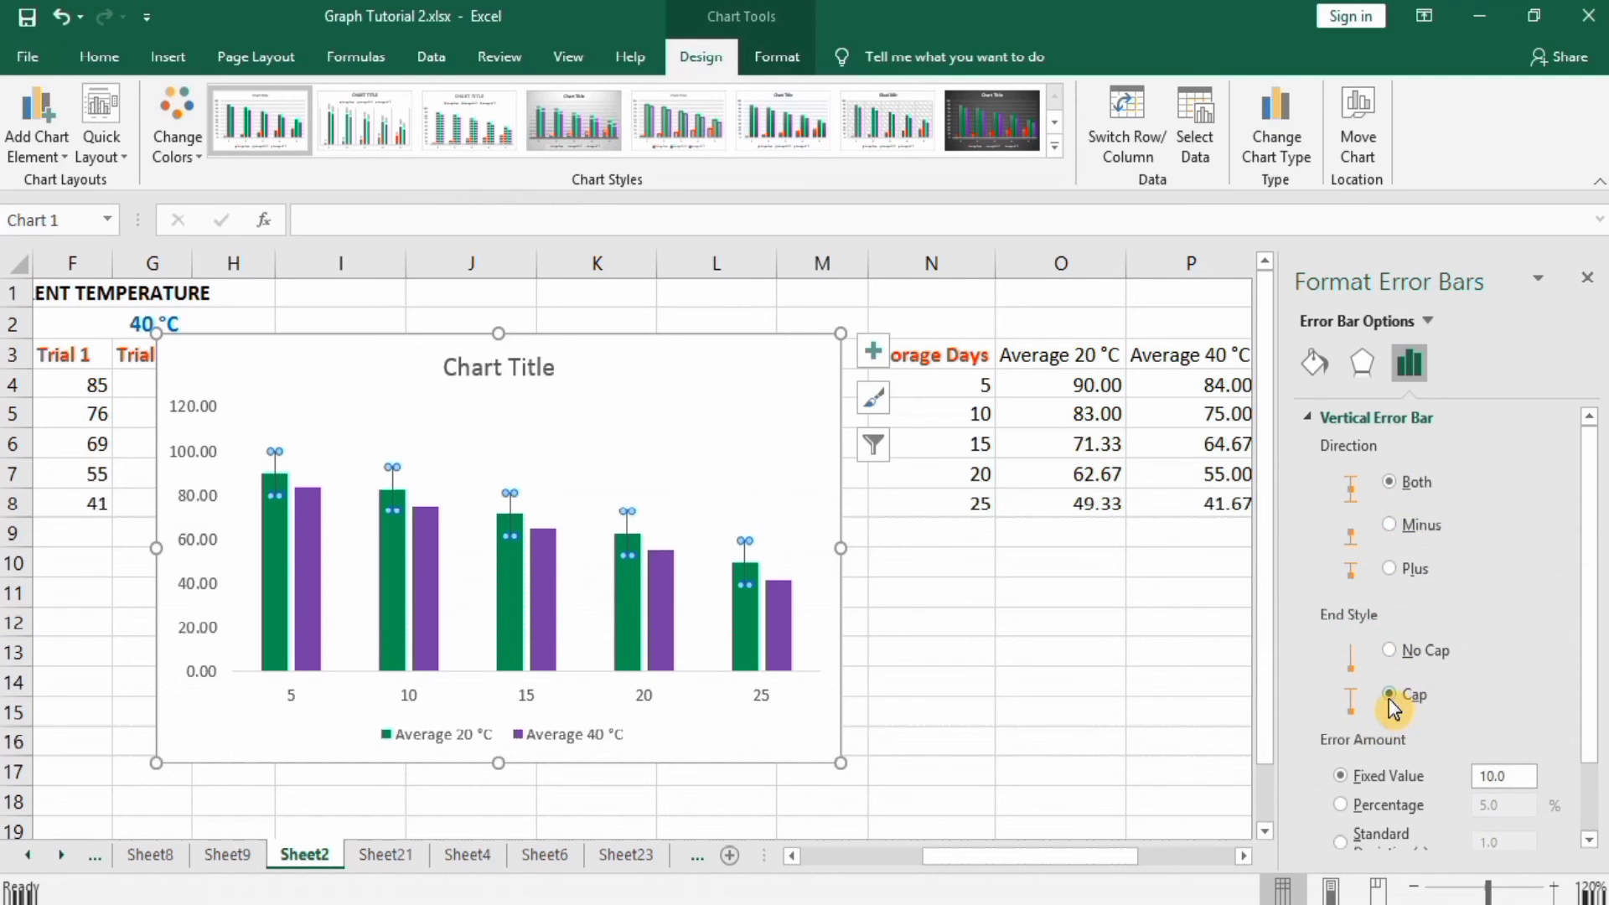
# Step: Give the Average 20 °C error bars custom positive and negative error values, both from Stdeva 20 °C in Q4:Q8
pyautogui.click(1589, 843)
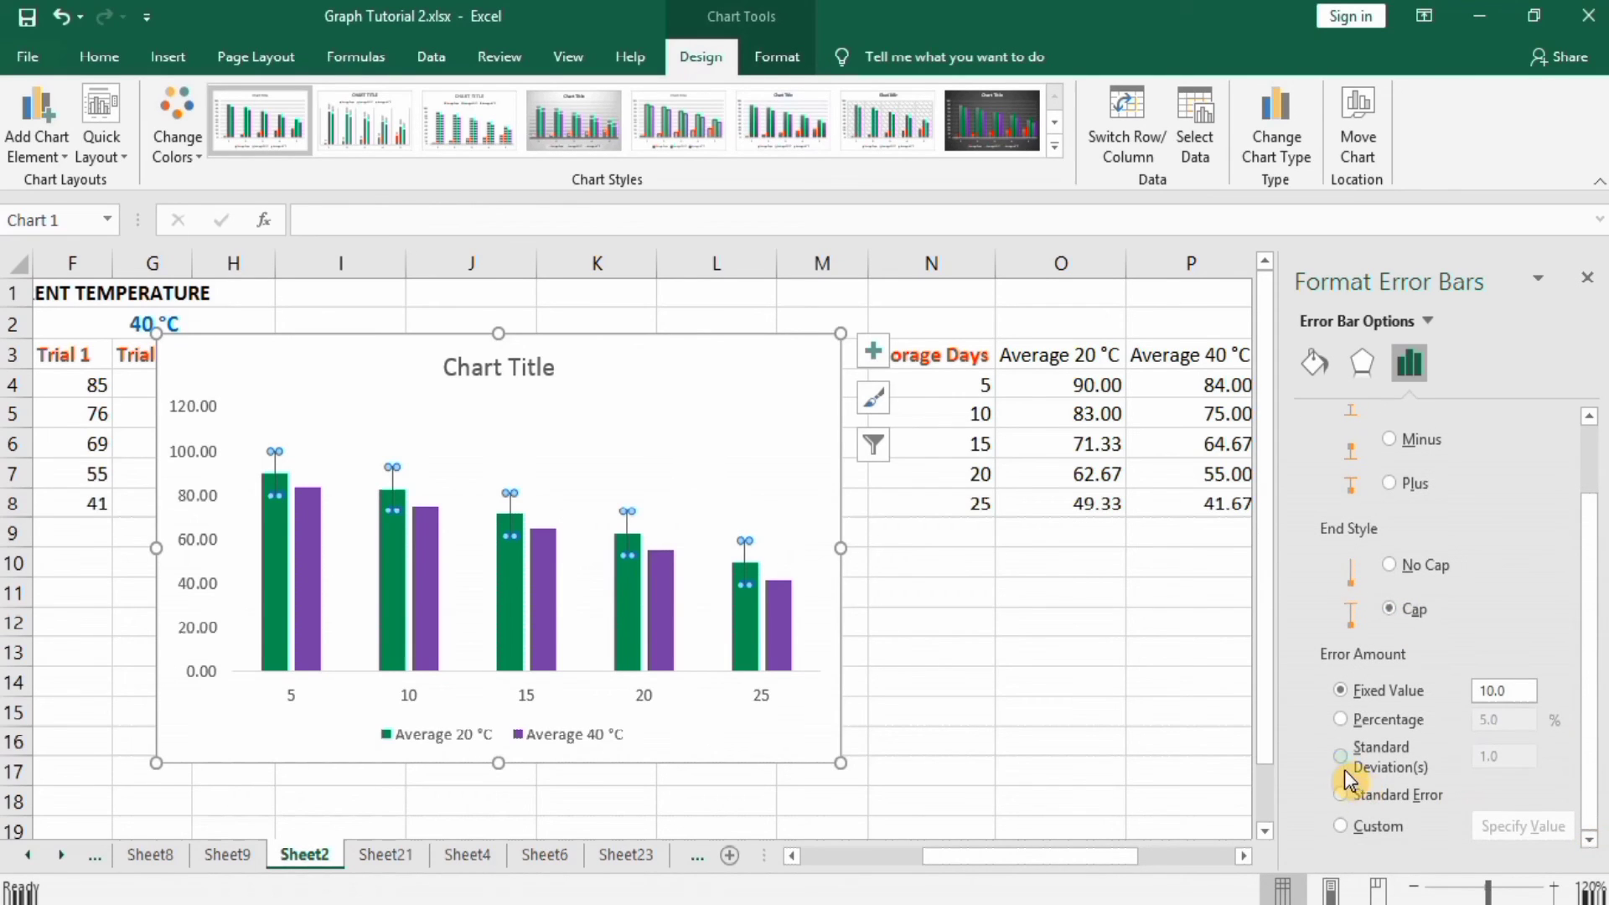
pyautogui.click(1341, 758)
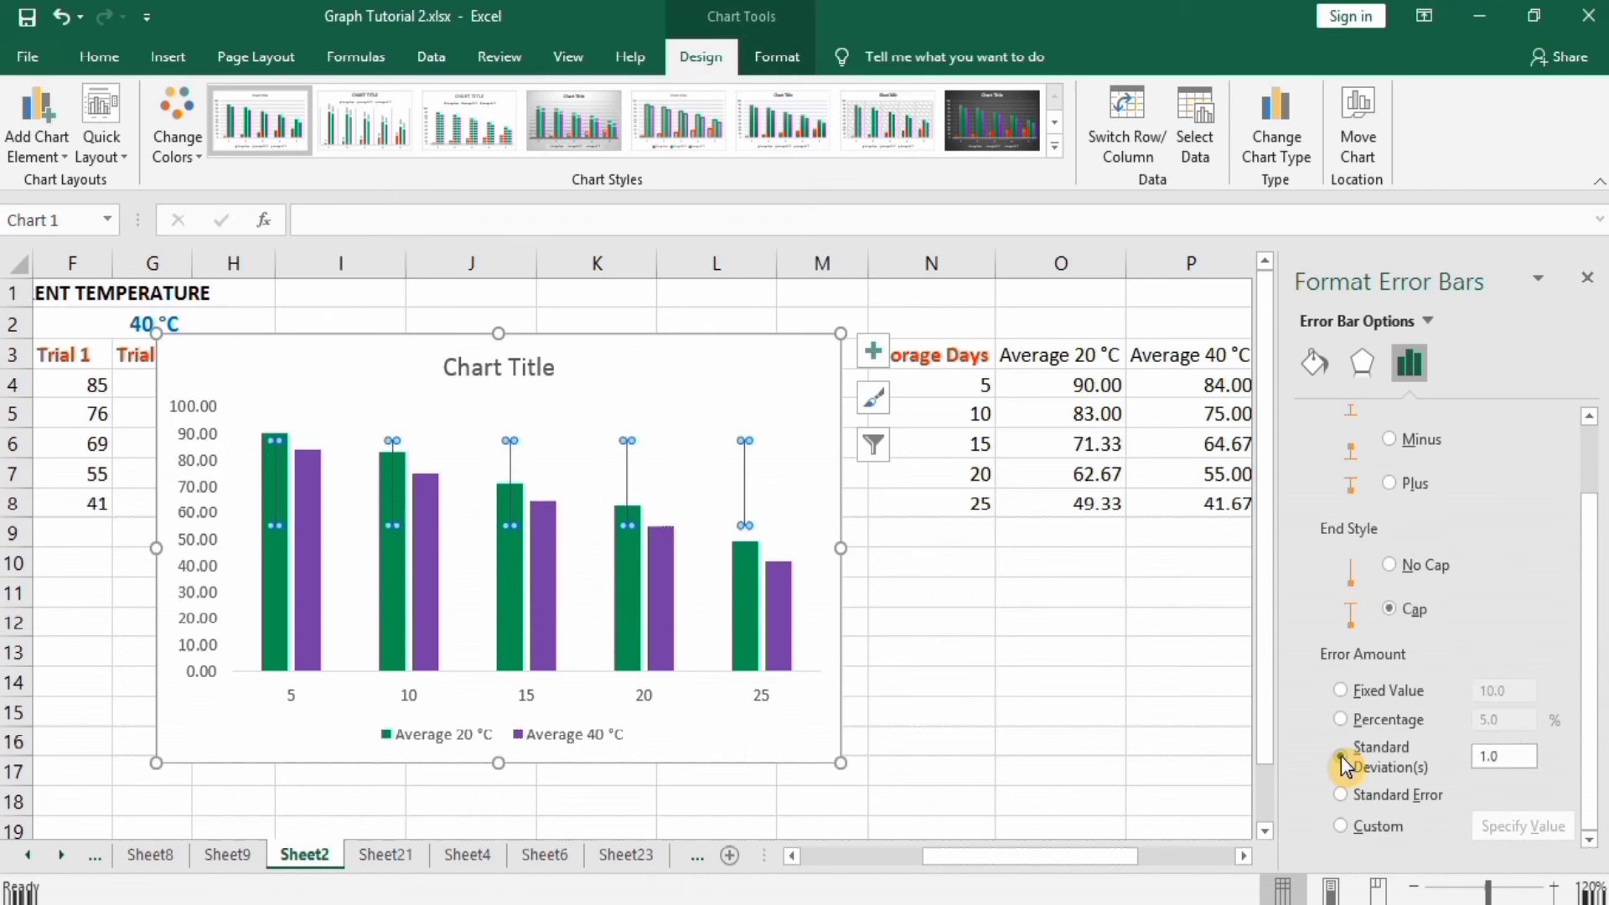
pyautogui.click(1339, 825)
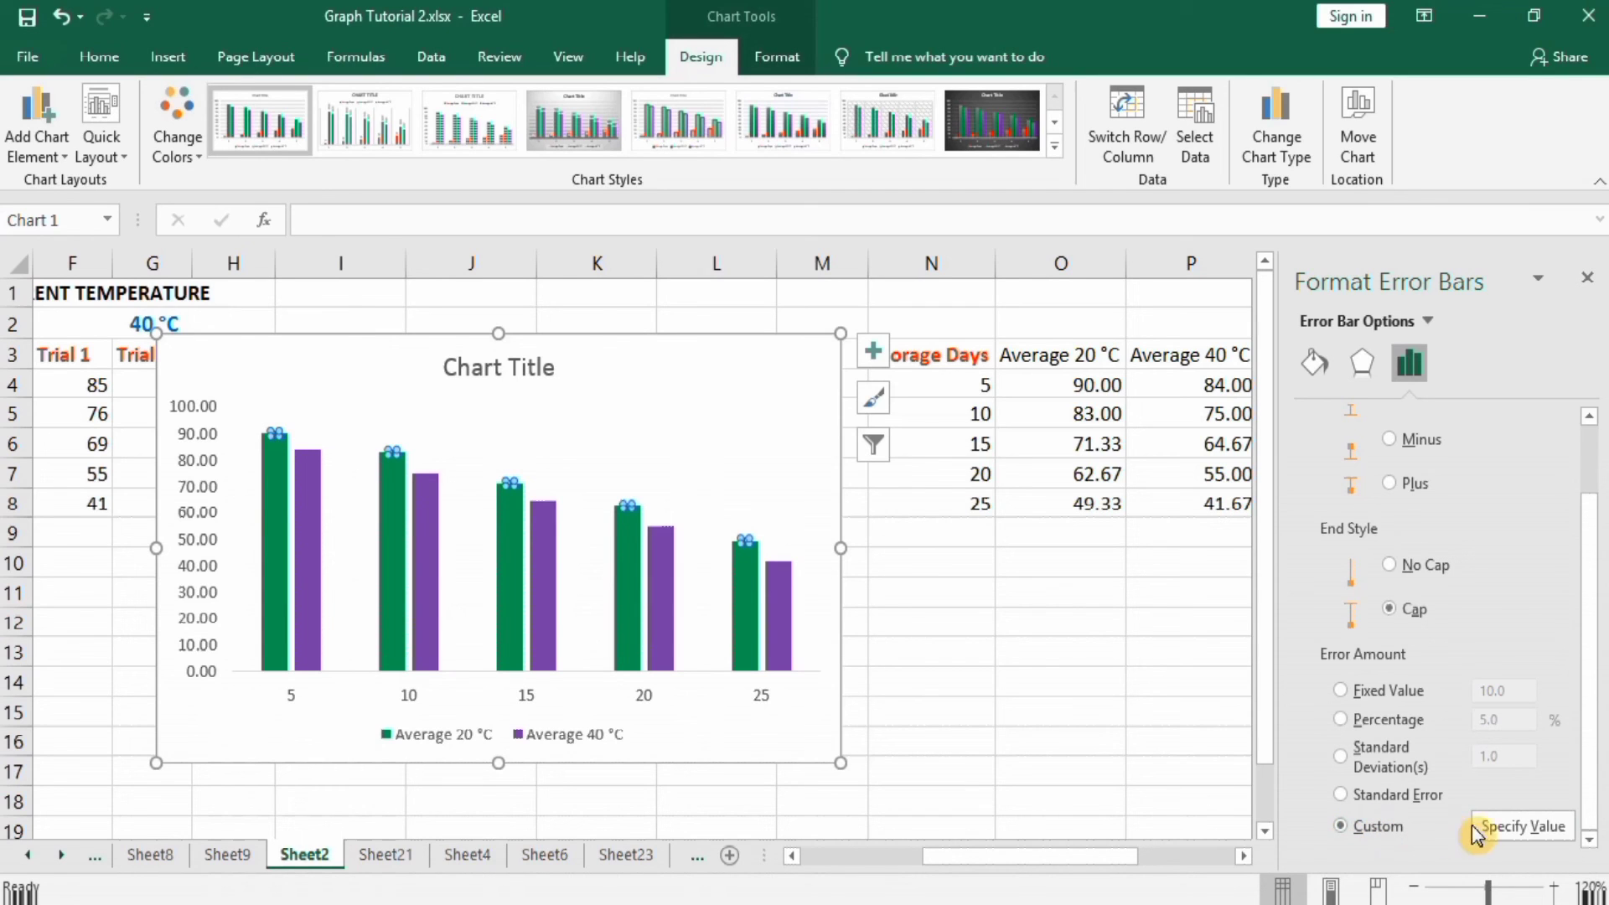
pyautogui.click(1506, 828)
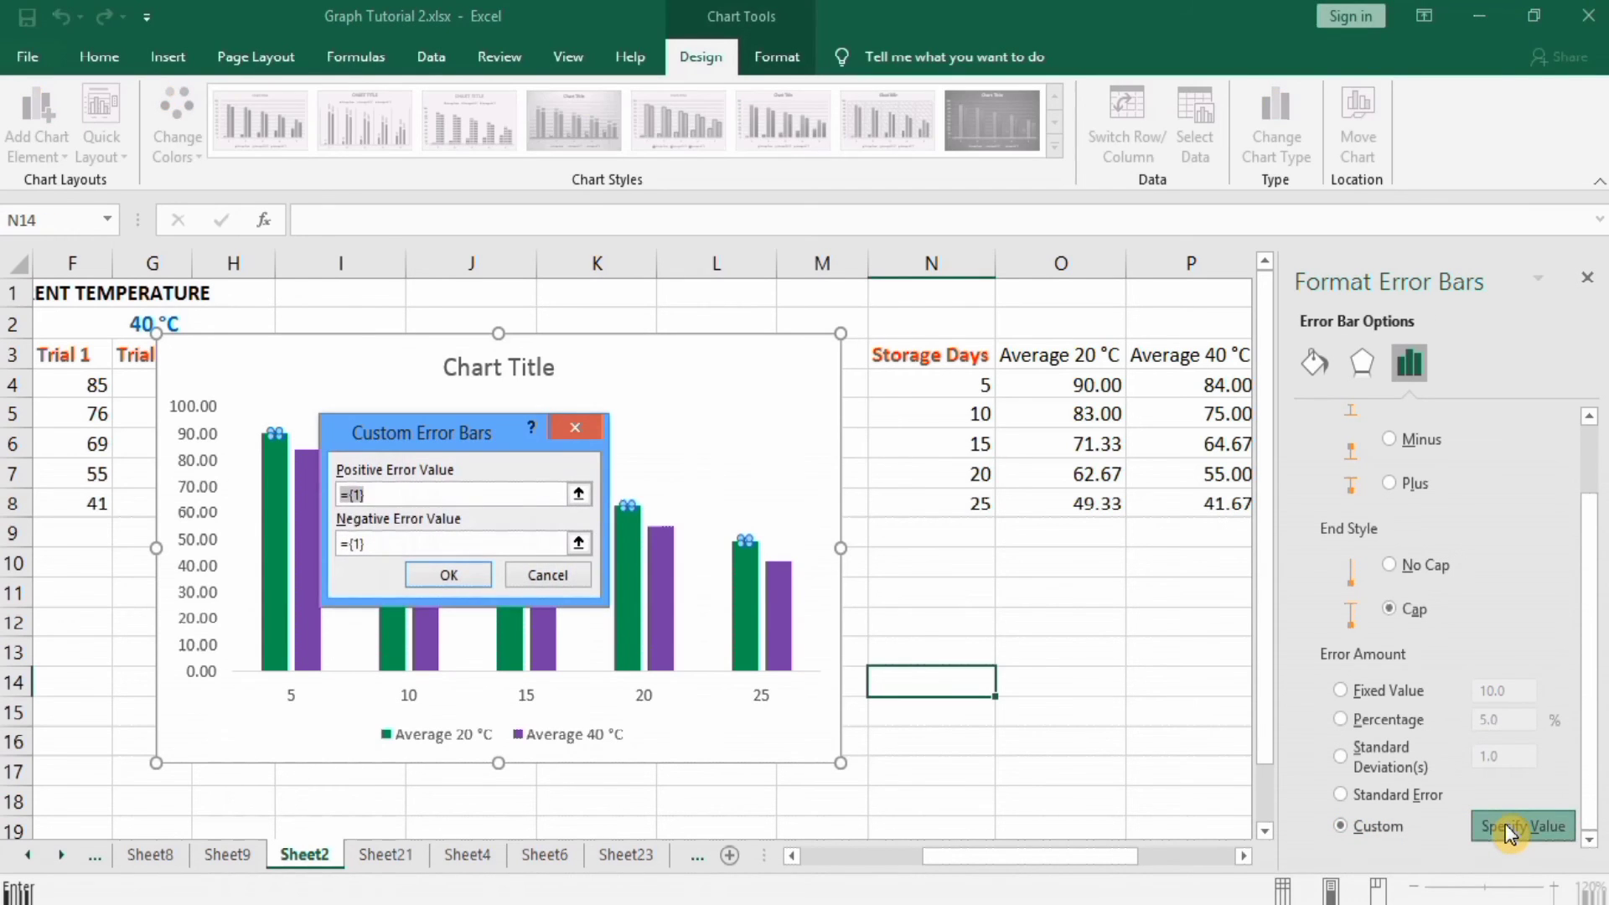
pyautogui.moveTo(1128, 861); pyautogui.dragTo(1166, 850)
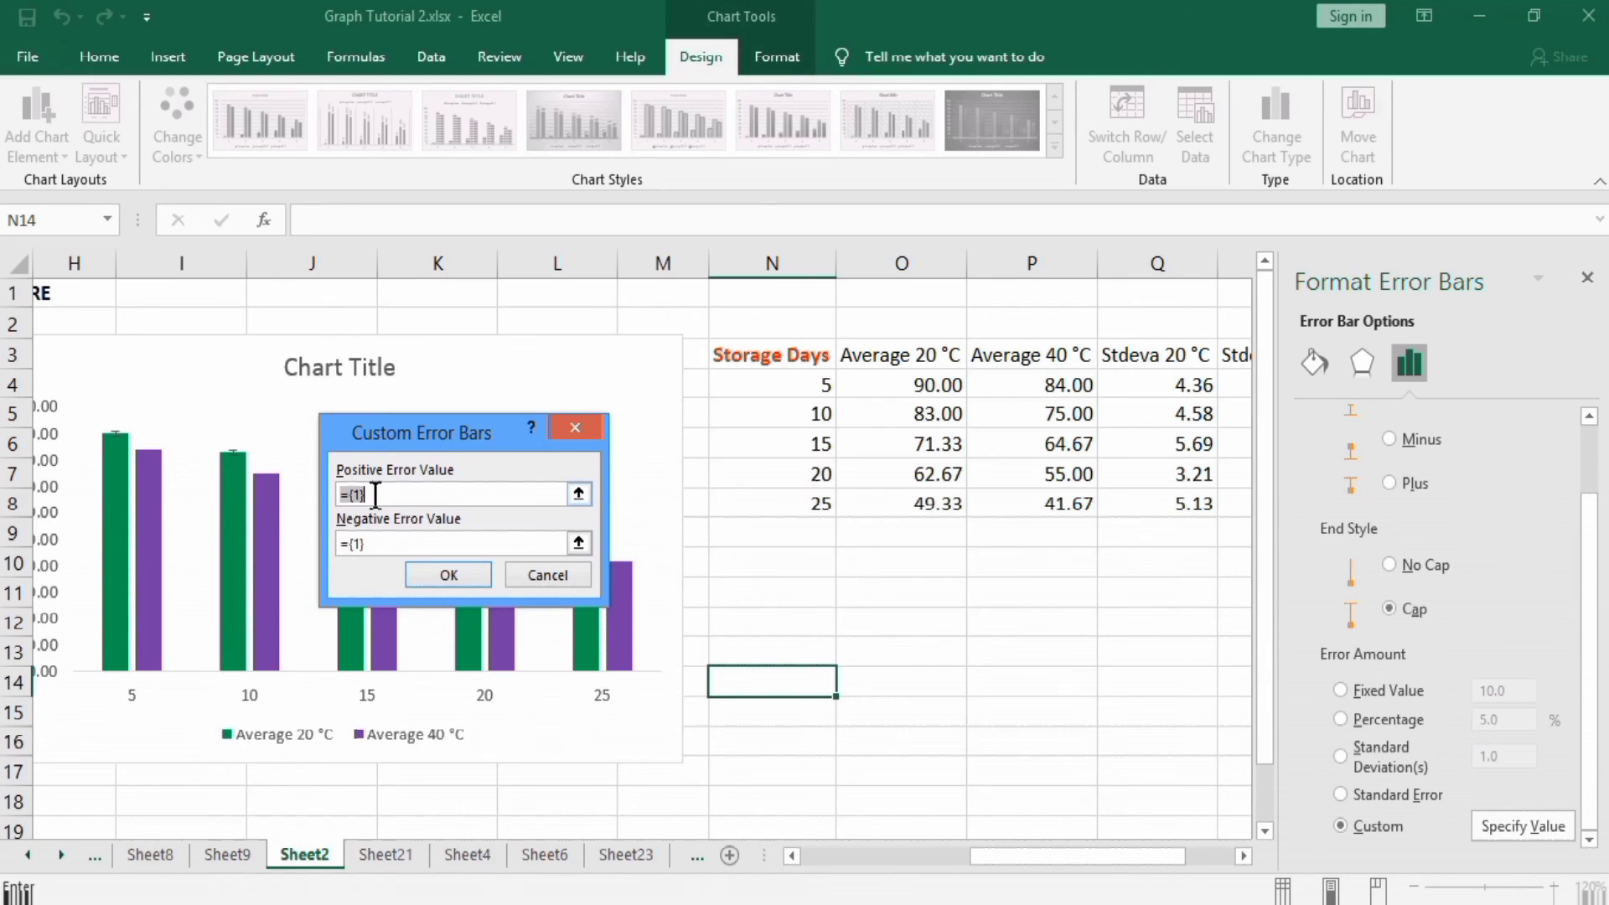
pyautogui.press('BackSpace')
pyautogui.click(1135, 379)
pyautogui.moveTo(1135, 379); pyautogui.dragTo(1150, 491)
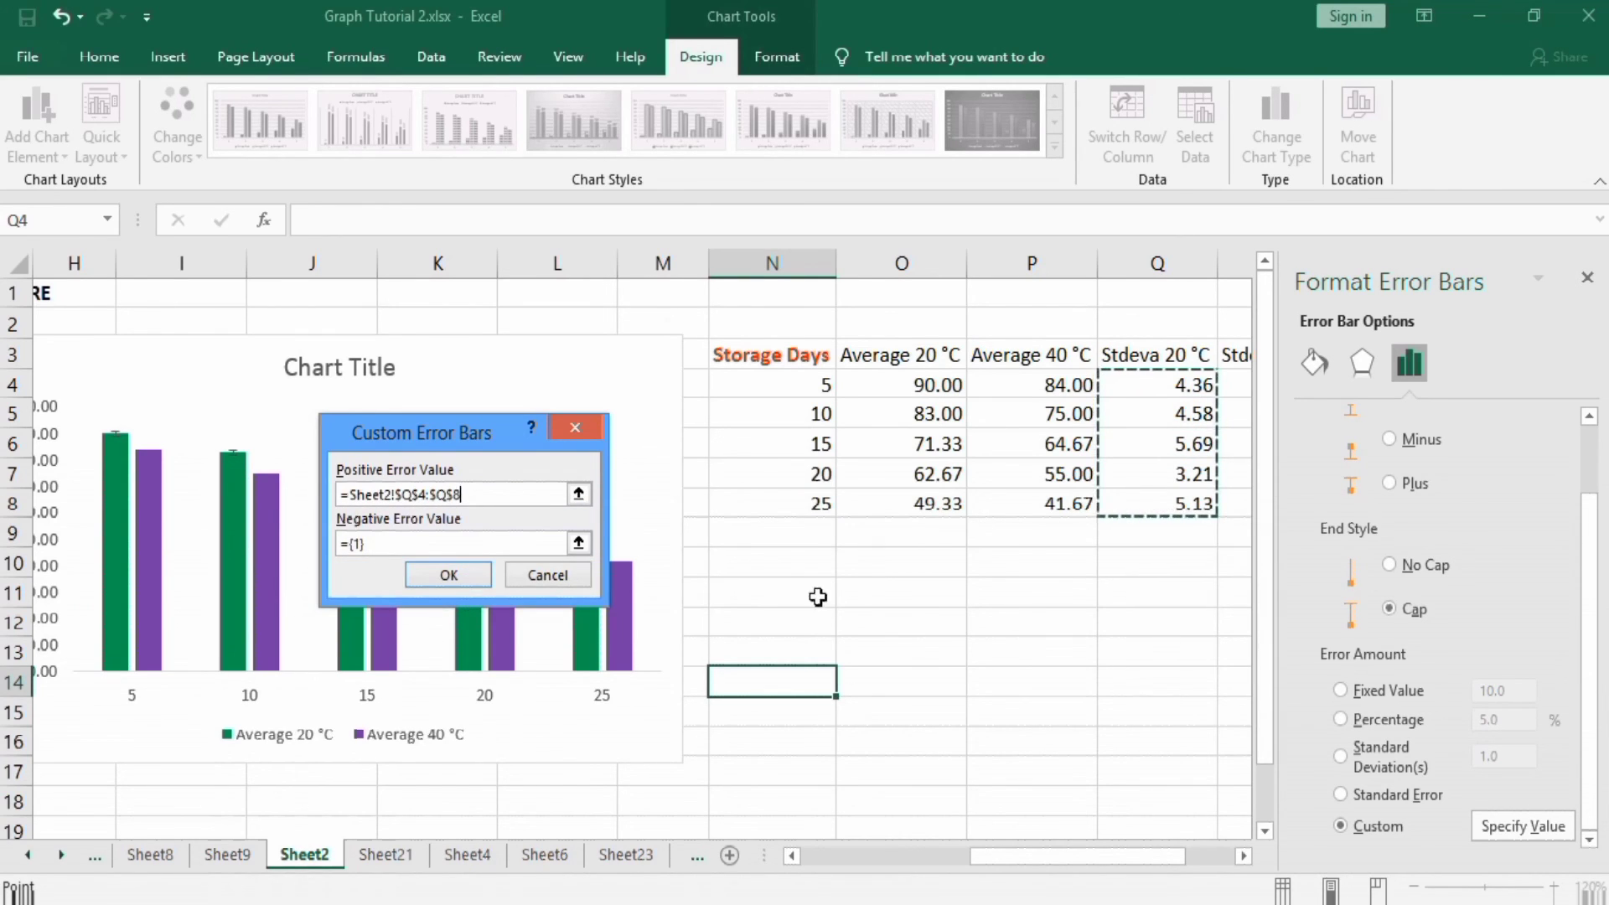
pyautogui.click(392, 540)
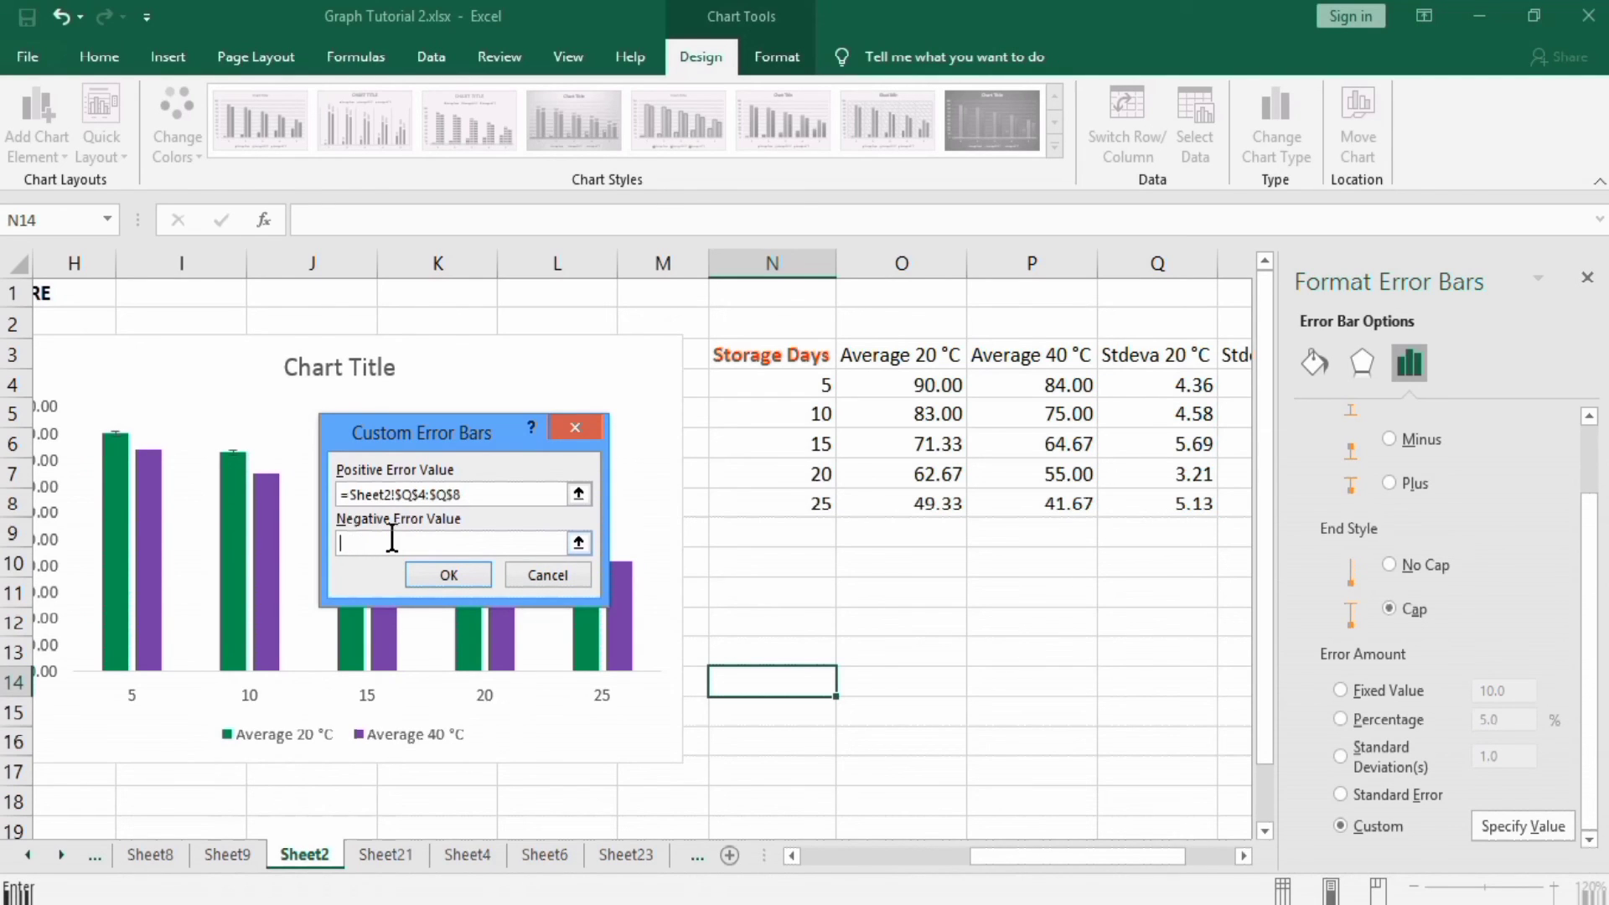
pyautogui.moveTo(1137, 376); pyautogui.dragTo(1141, 494)
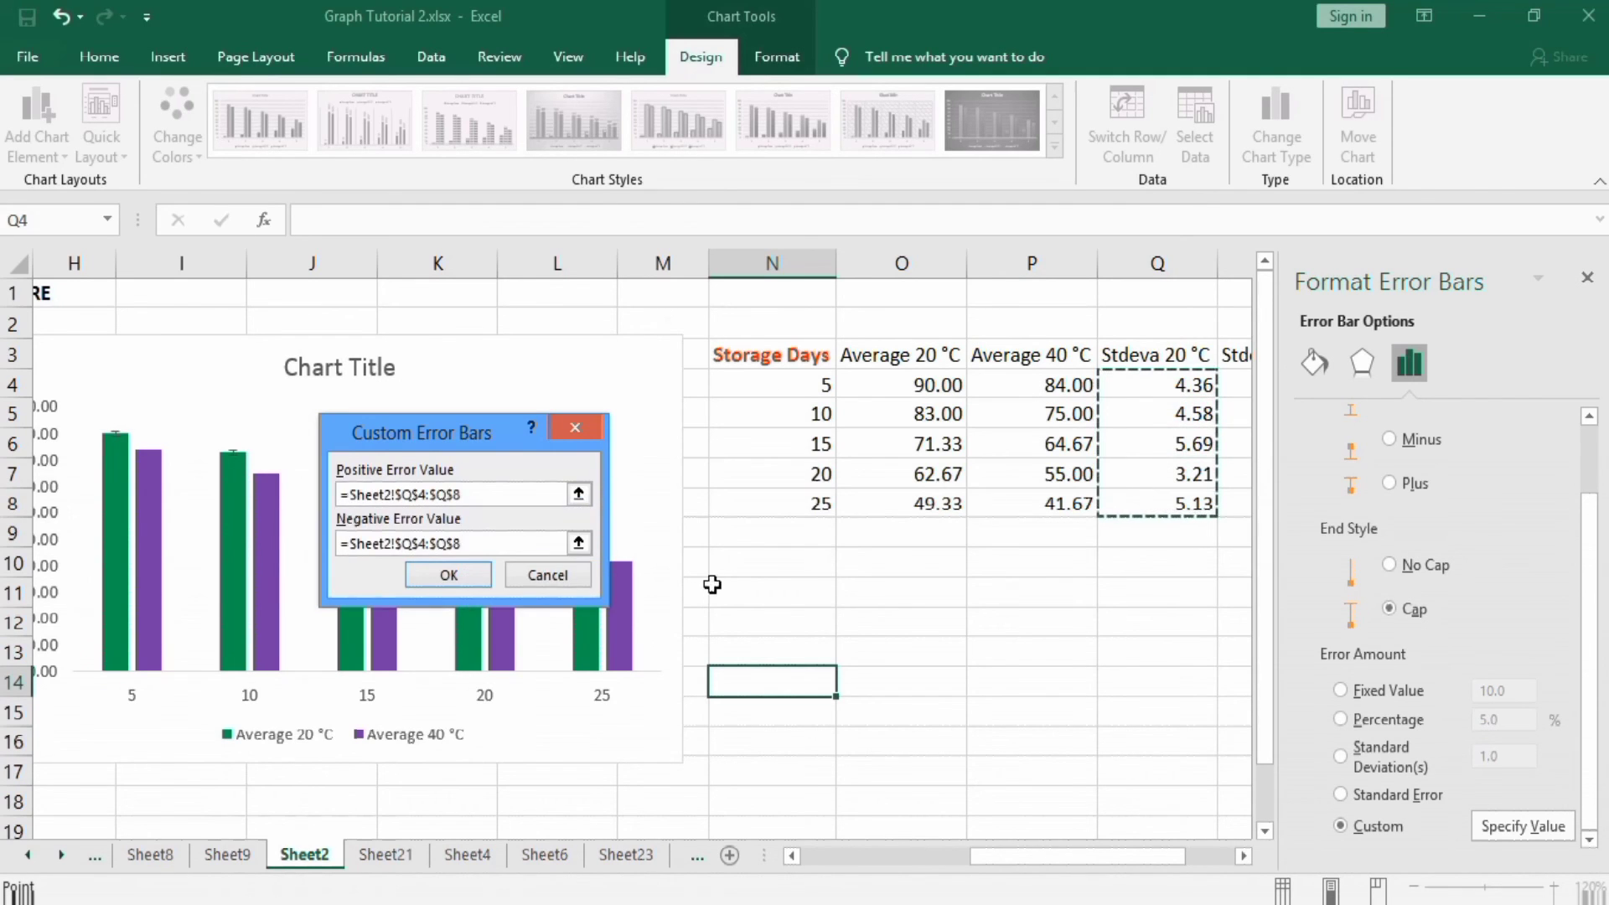
pyautogui.click(448, 574)
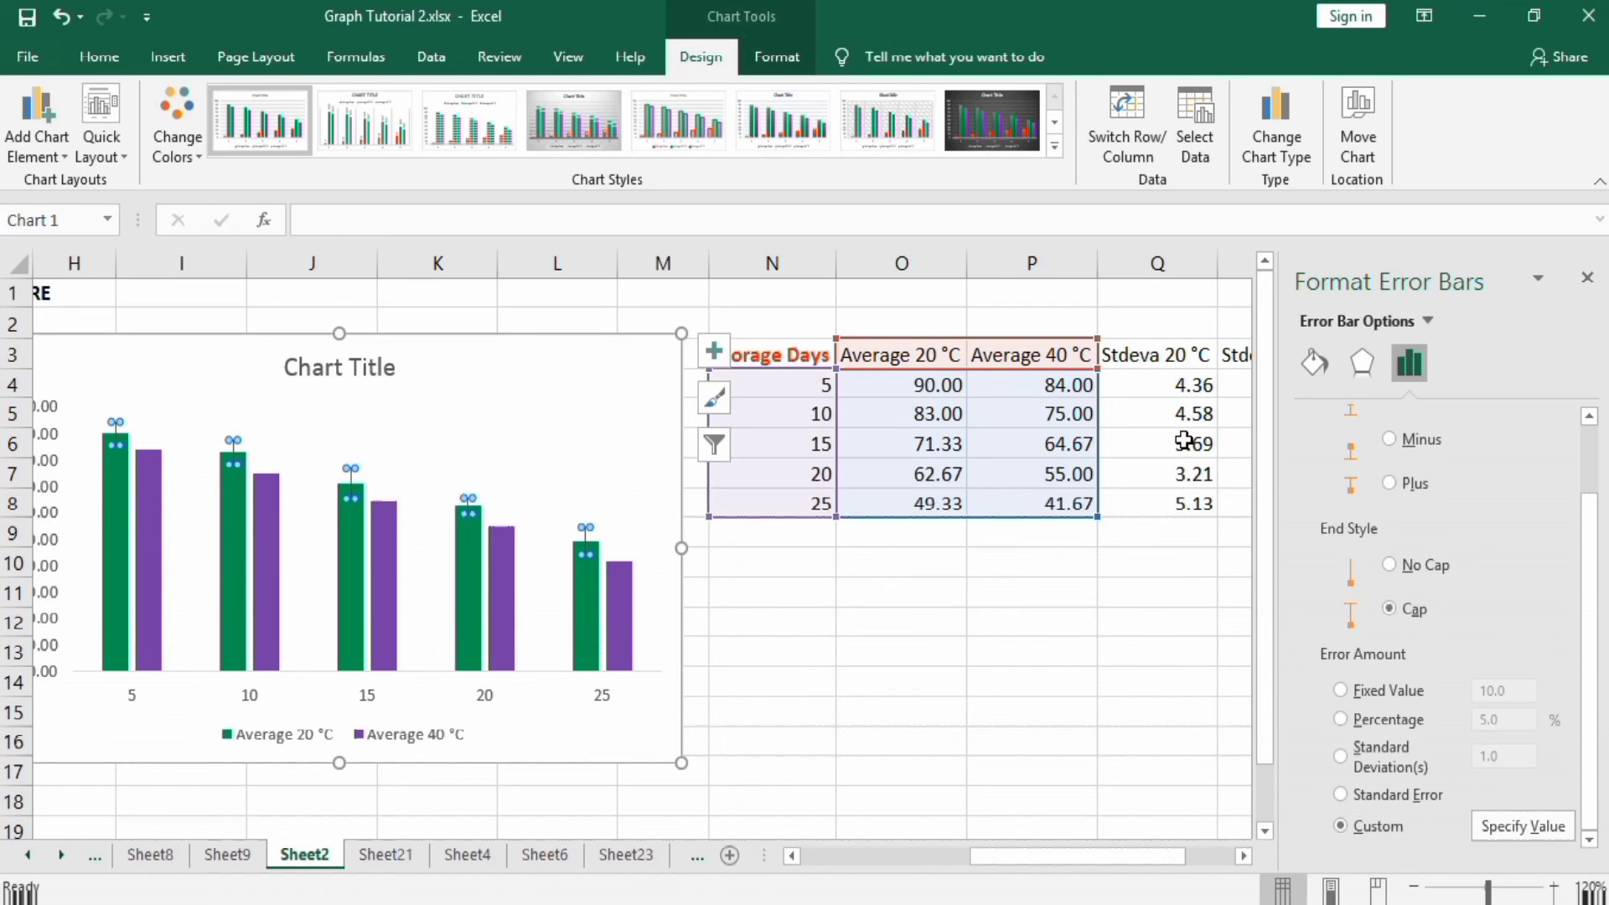
# Step: Format the Average 20 °C error bars with a solid line 1 pt wide and deselect the chart
pyautogui.click(1313, 362)
pyautogui.click(1313, 364)
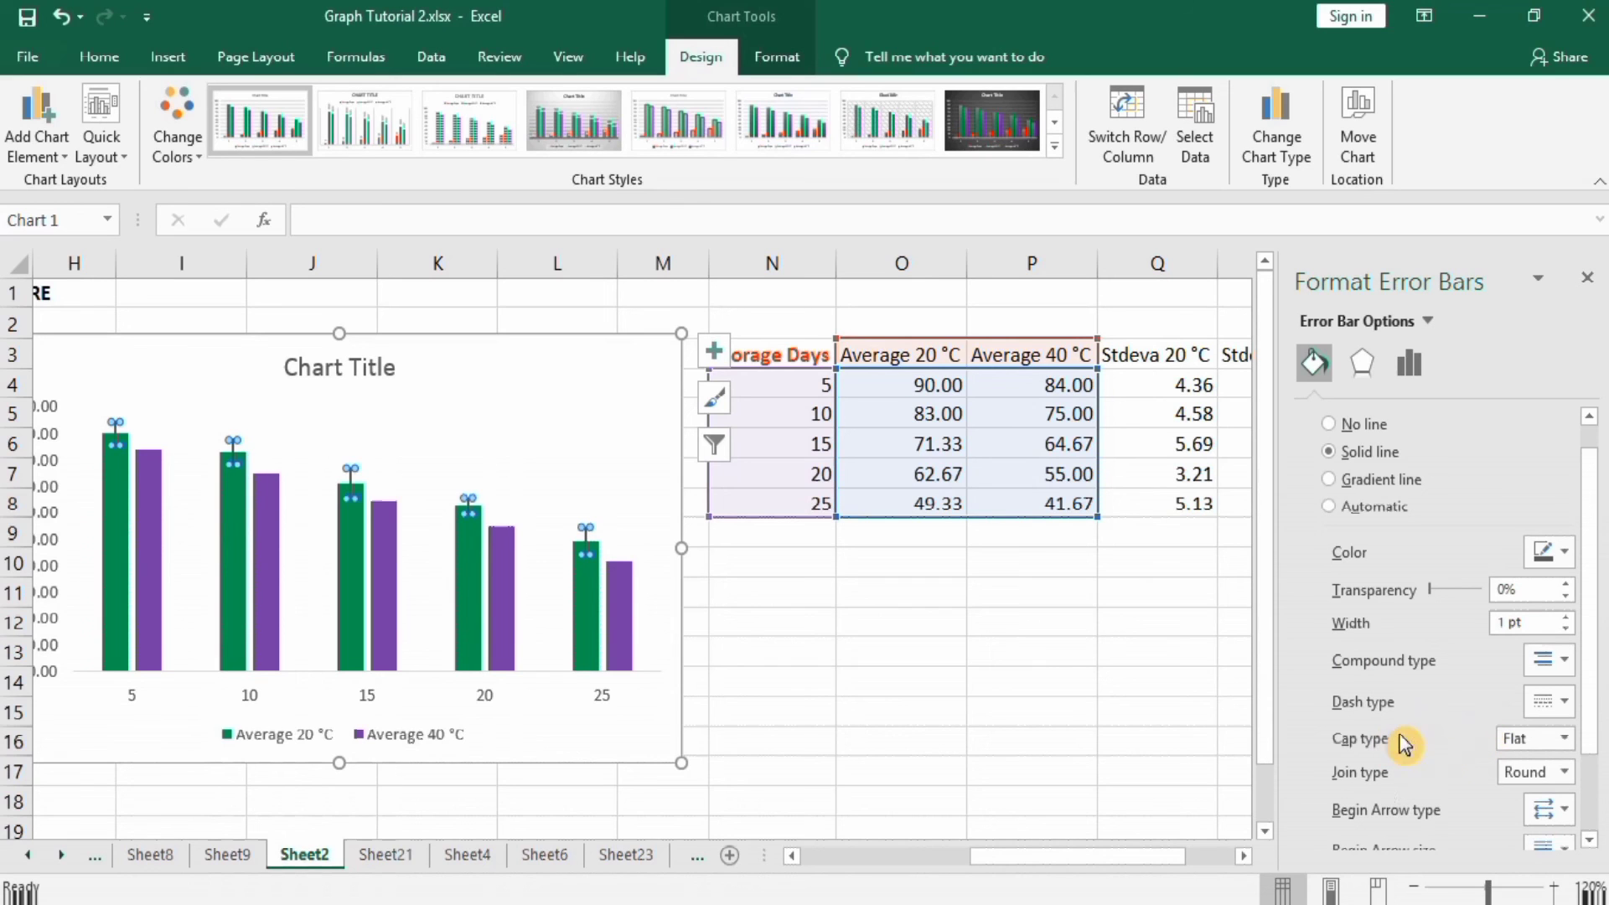
pyautogui.click(915, 651)
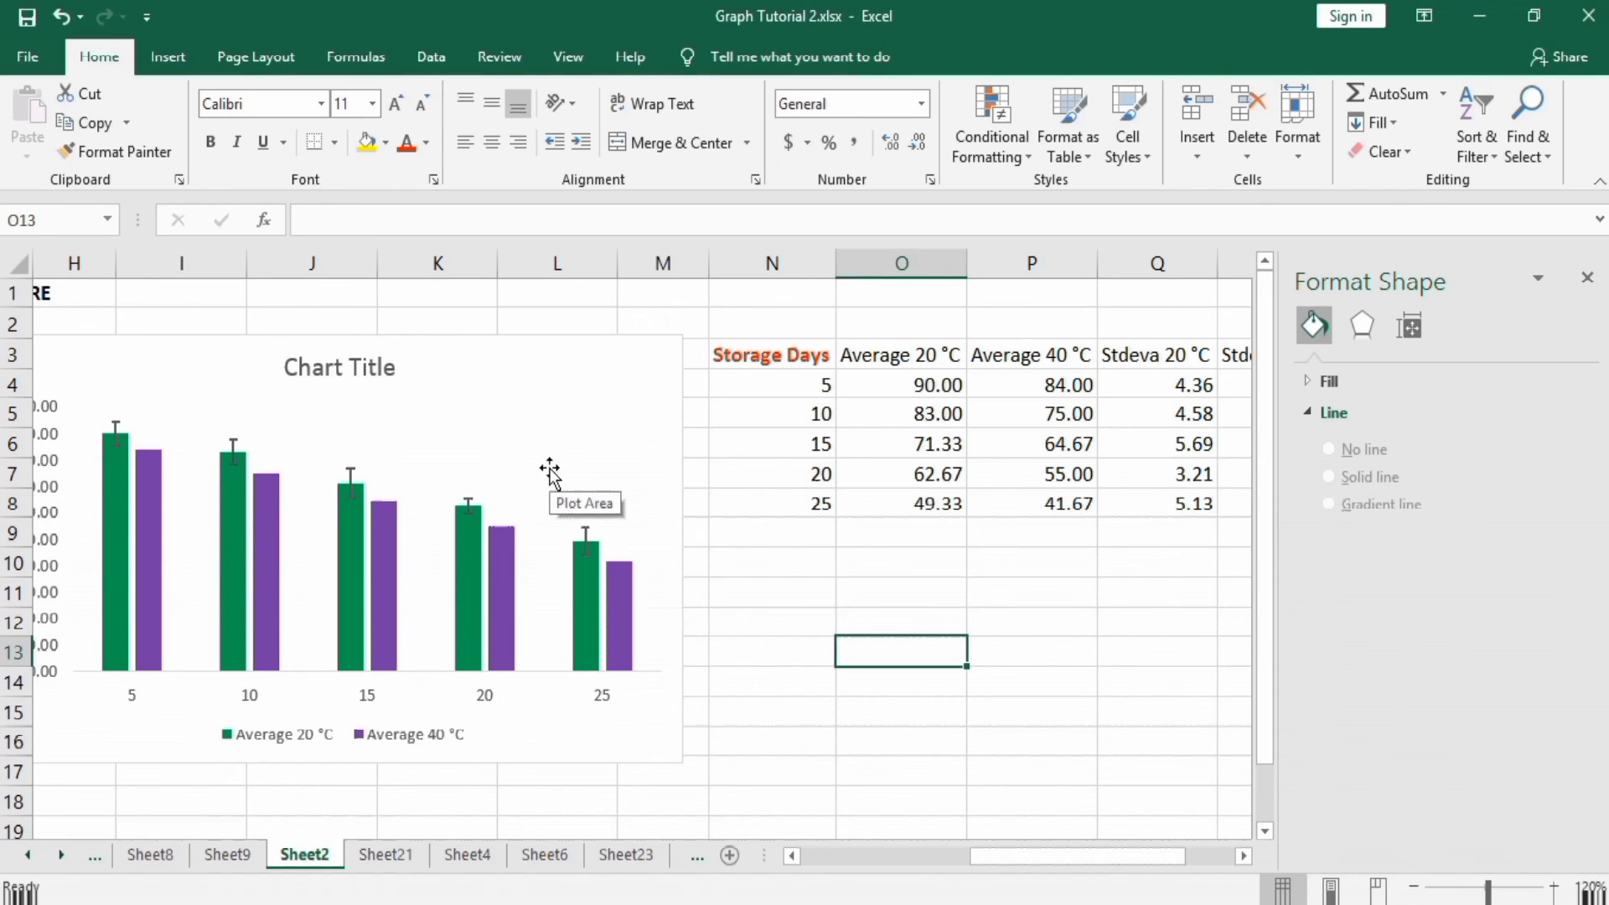
# Step: Add vertical error bars to the Average 40 °C series and open their detailed formatting options
pyautogui.click(273, 496)
pyautogui.click(271, 496)
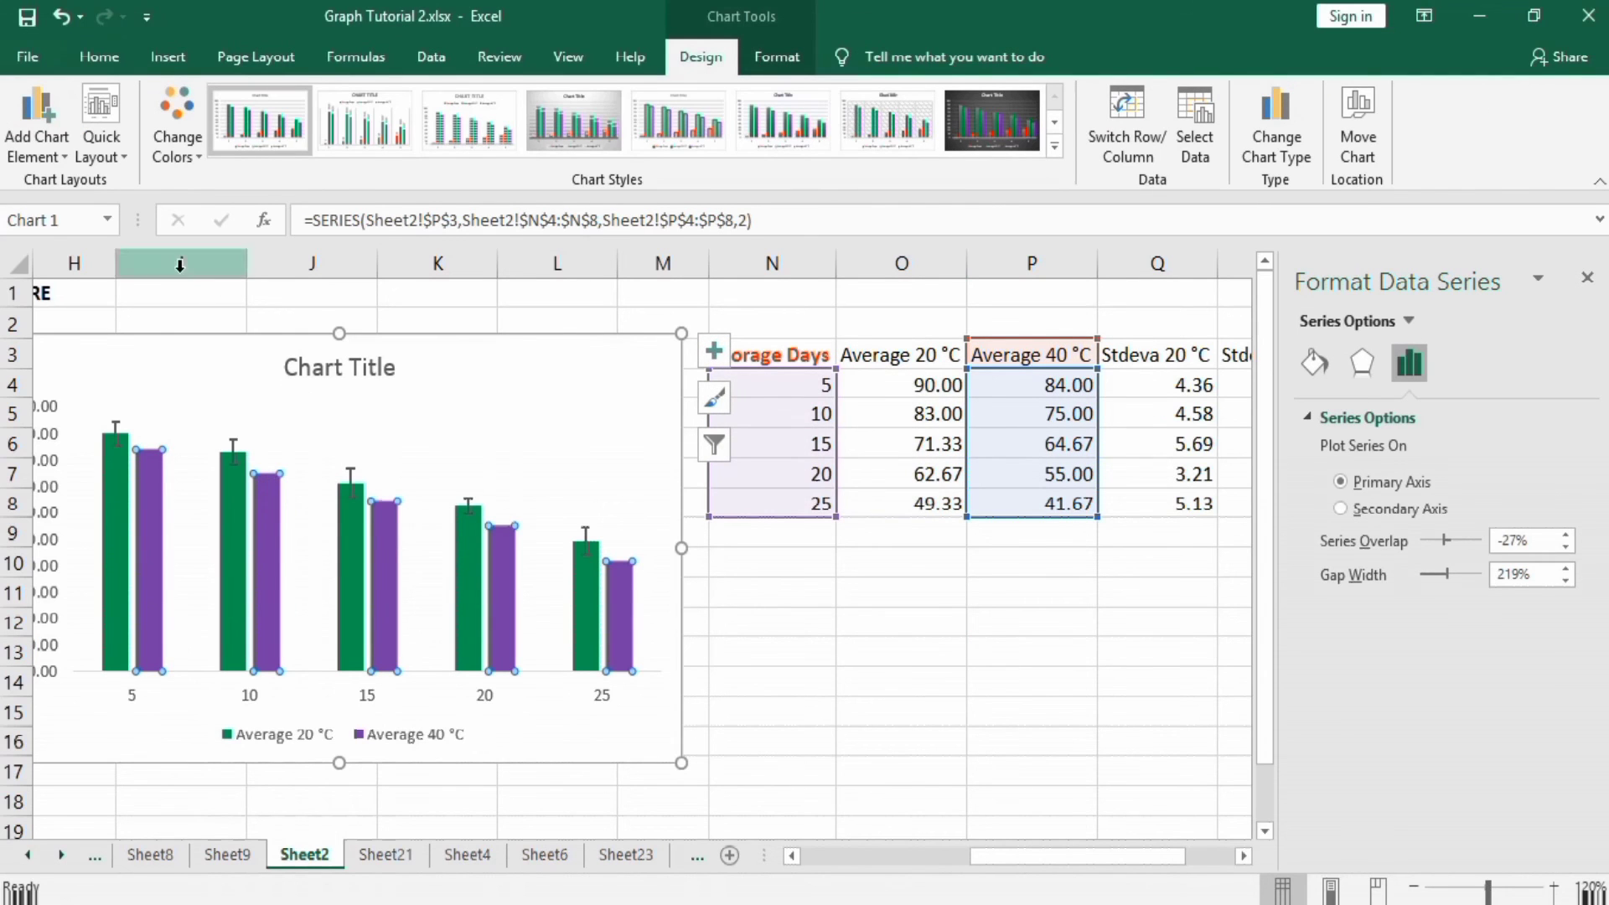
pyautogui.click(63, 160)
pyautogui.moveTo(73, 335)
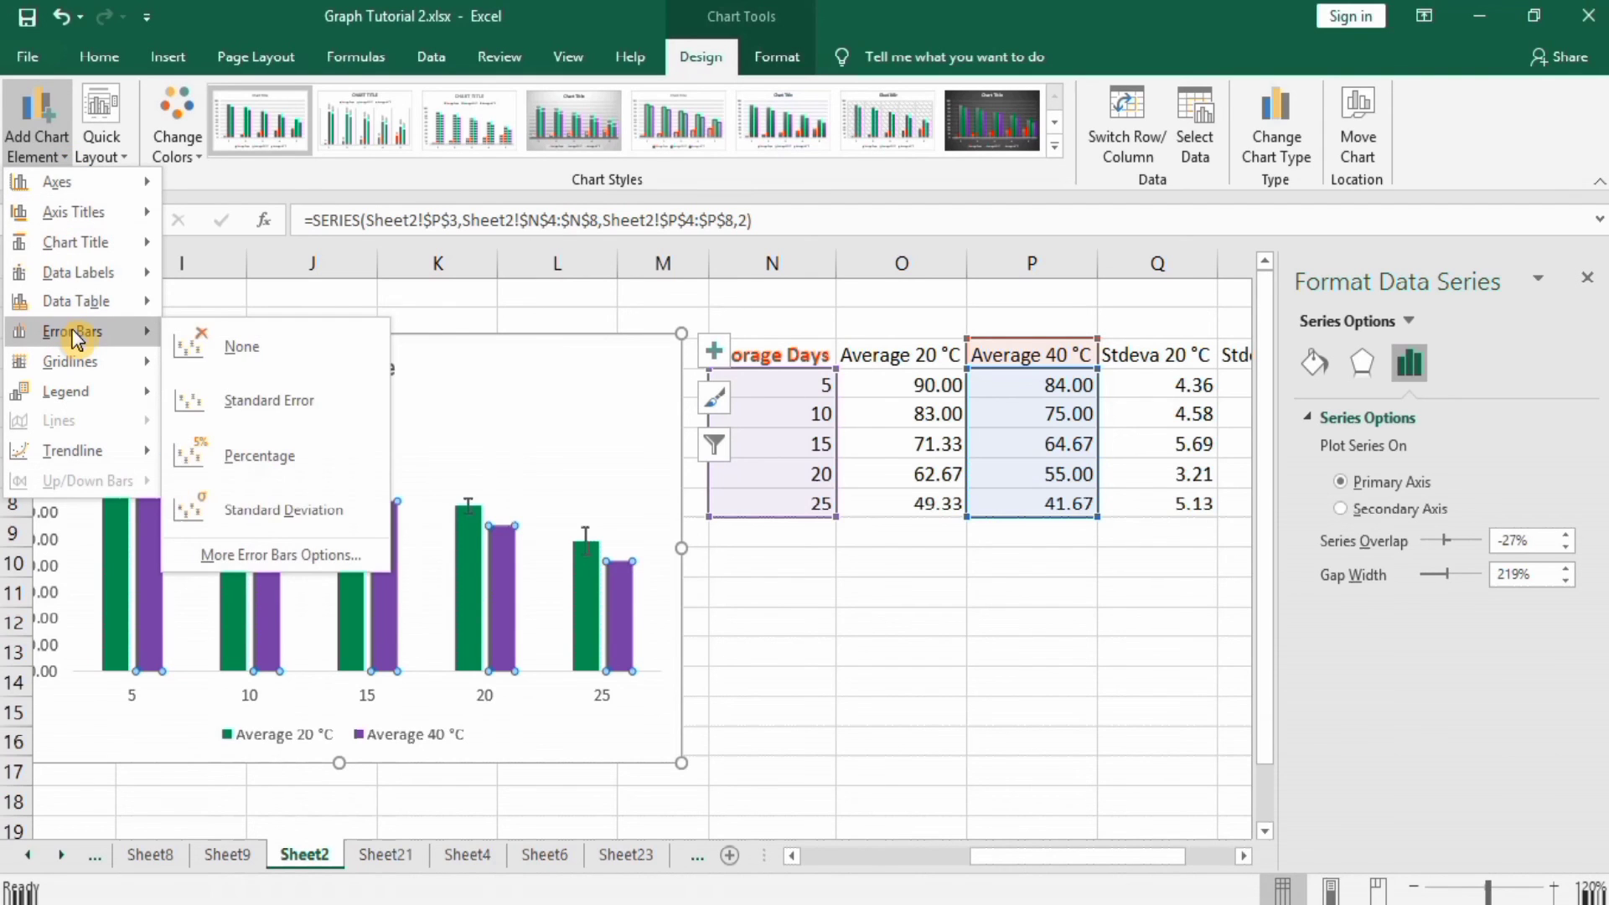
pyautogui.click(245, 555)
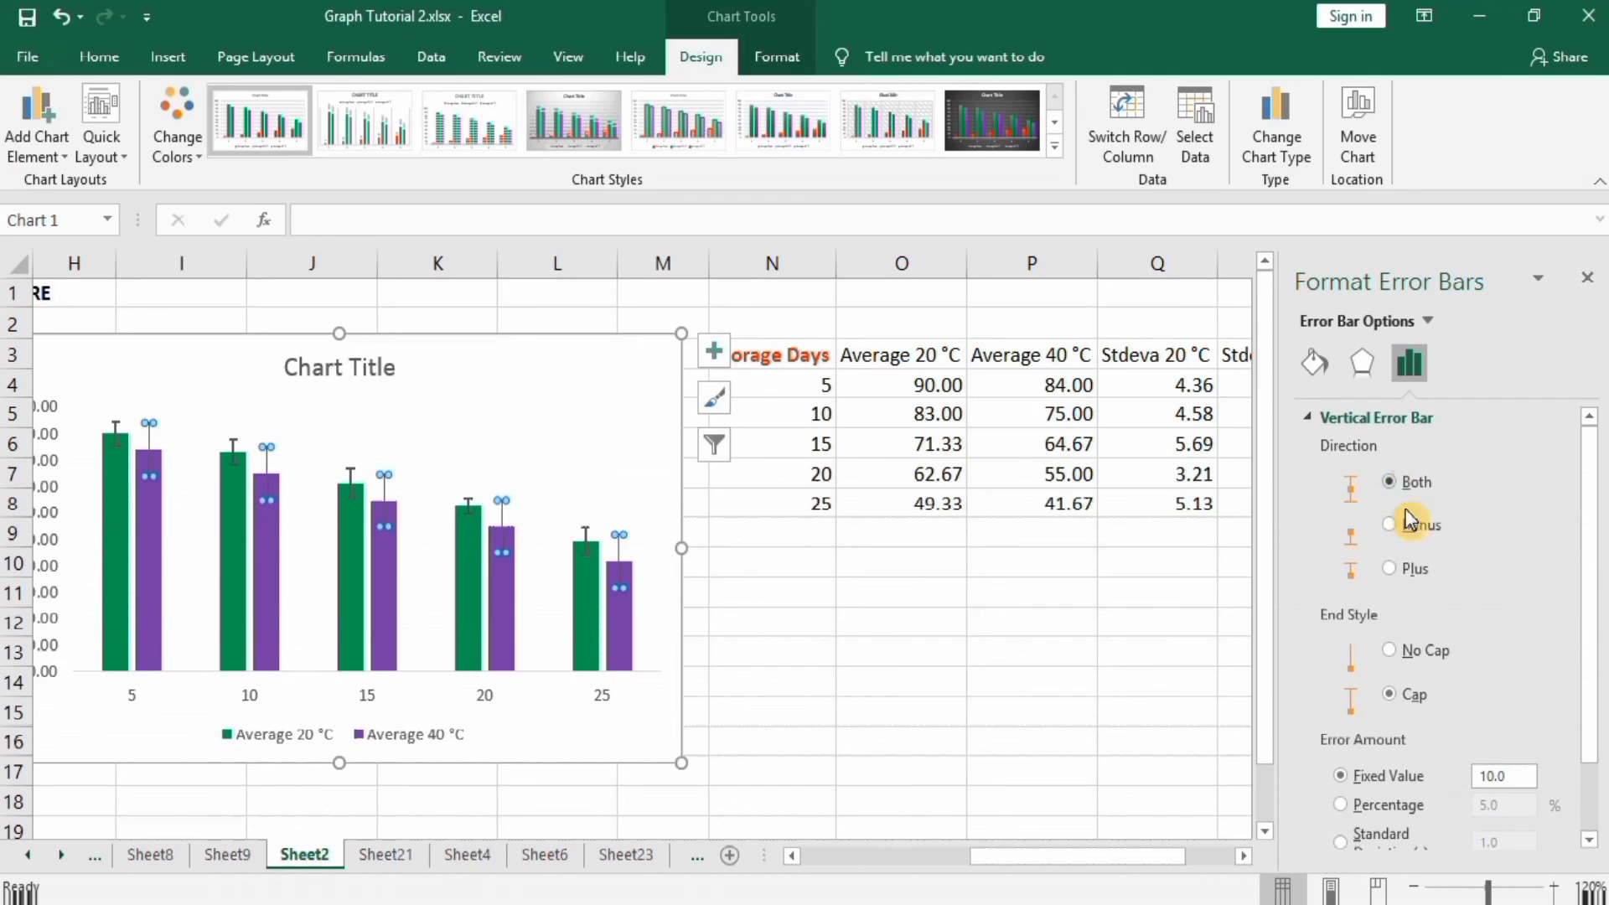
# Step: Give the Average 40 °C error bars custom positive and negative error values, both from Stdeva 40 °C in R4:R8
pyautogui.moveTo(1592, 634); pyautogui.dragTo(1591, 792)
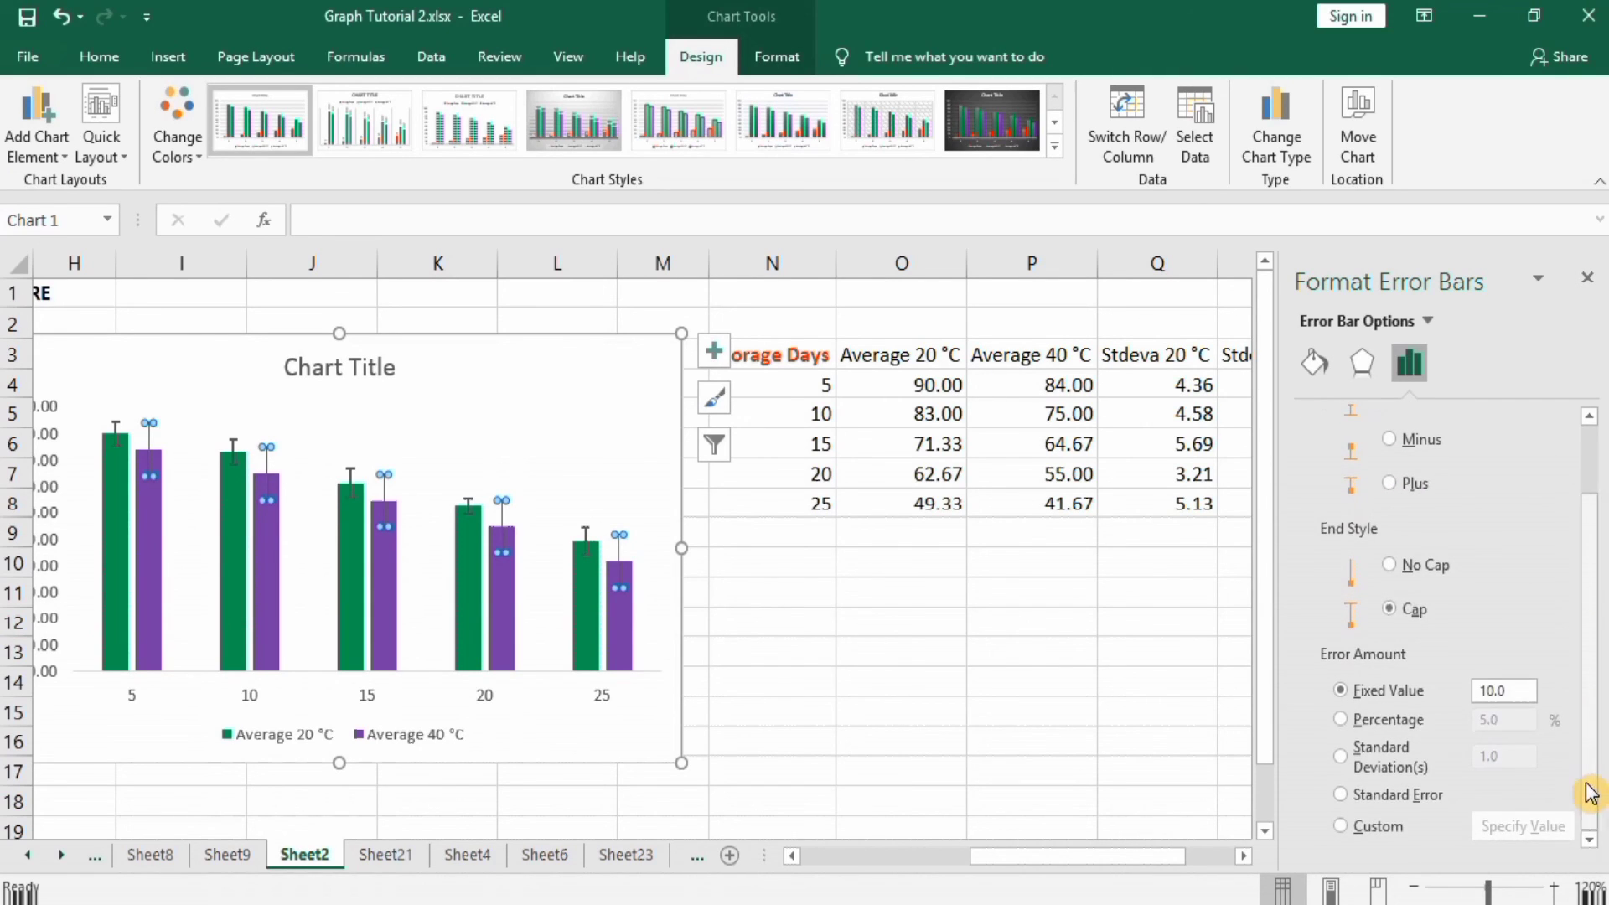
pyautogui.click(1341, 763)
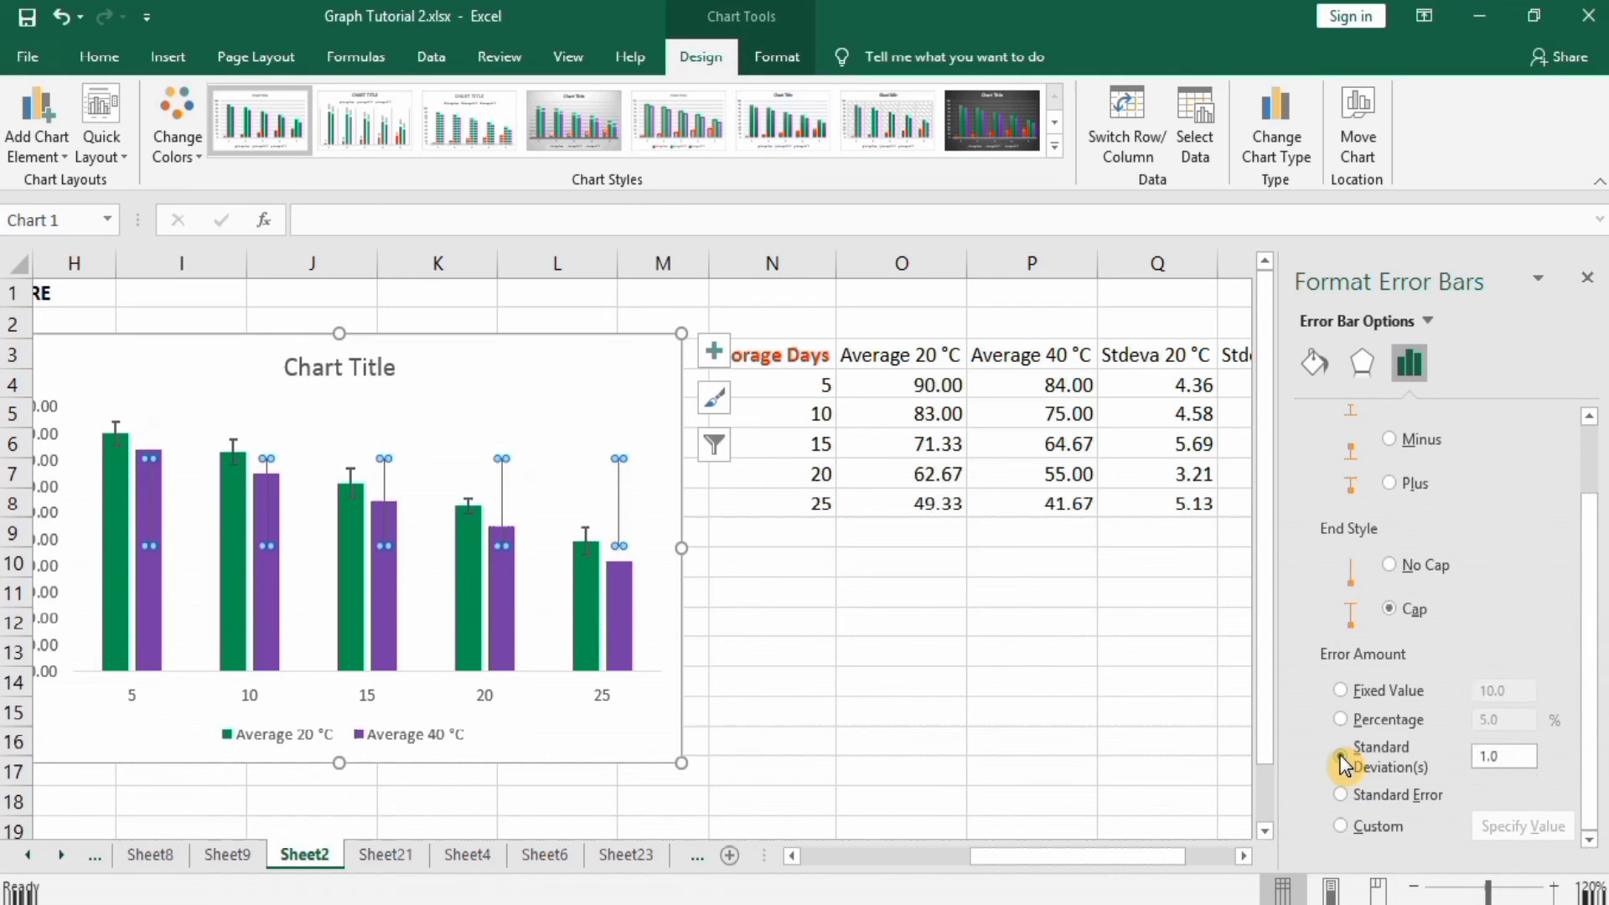
pyautogui.click(1342, 828)
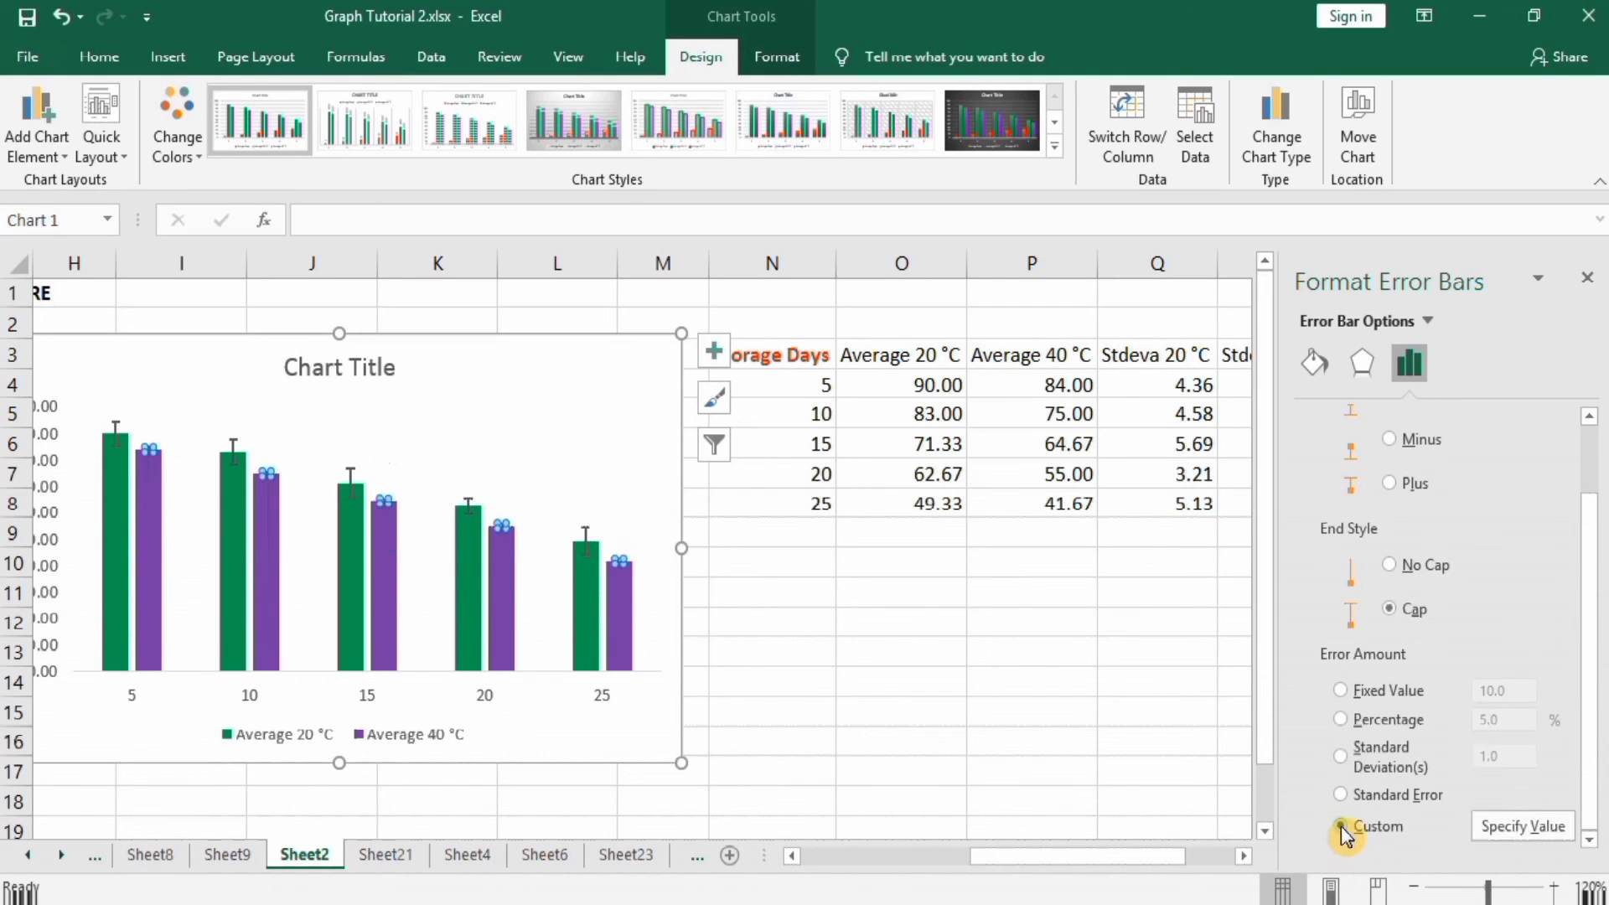
pyautogui.click(1504, 828)
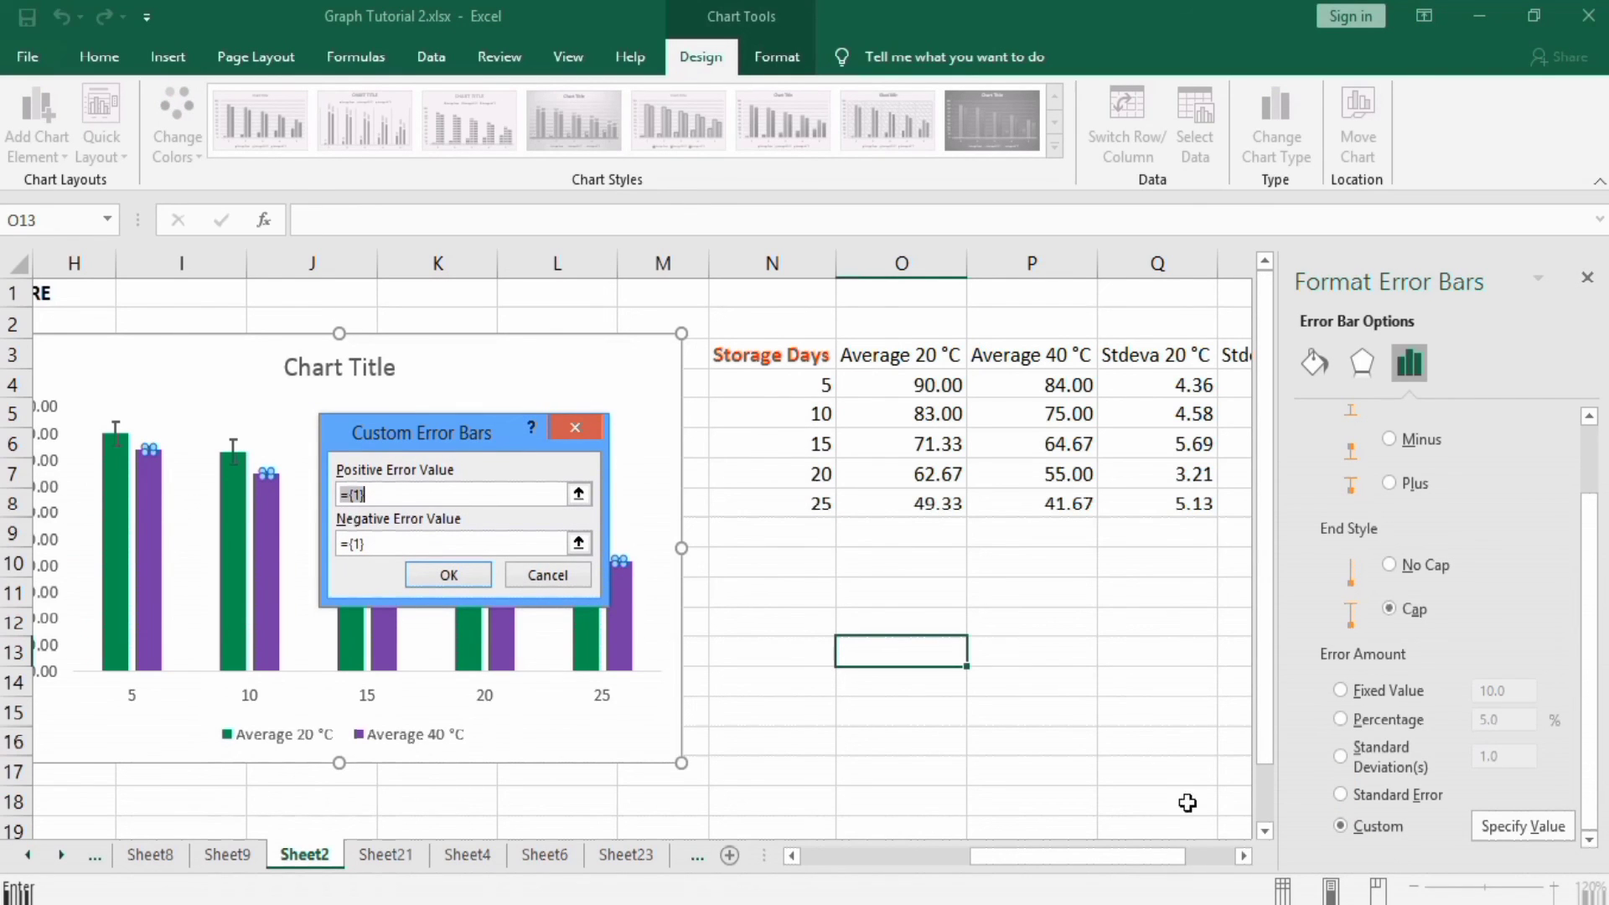
pyautogui.click(1243, 856)
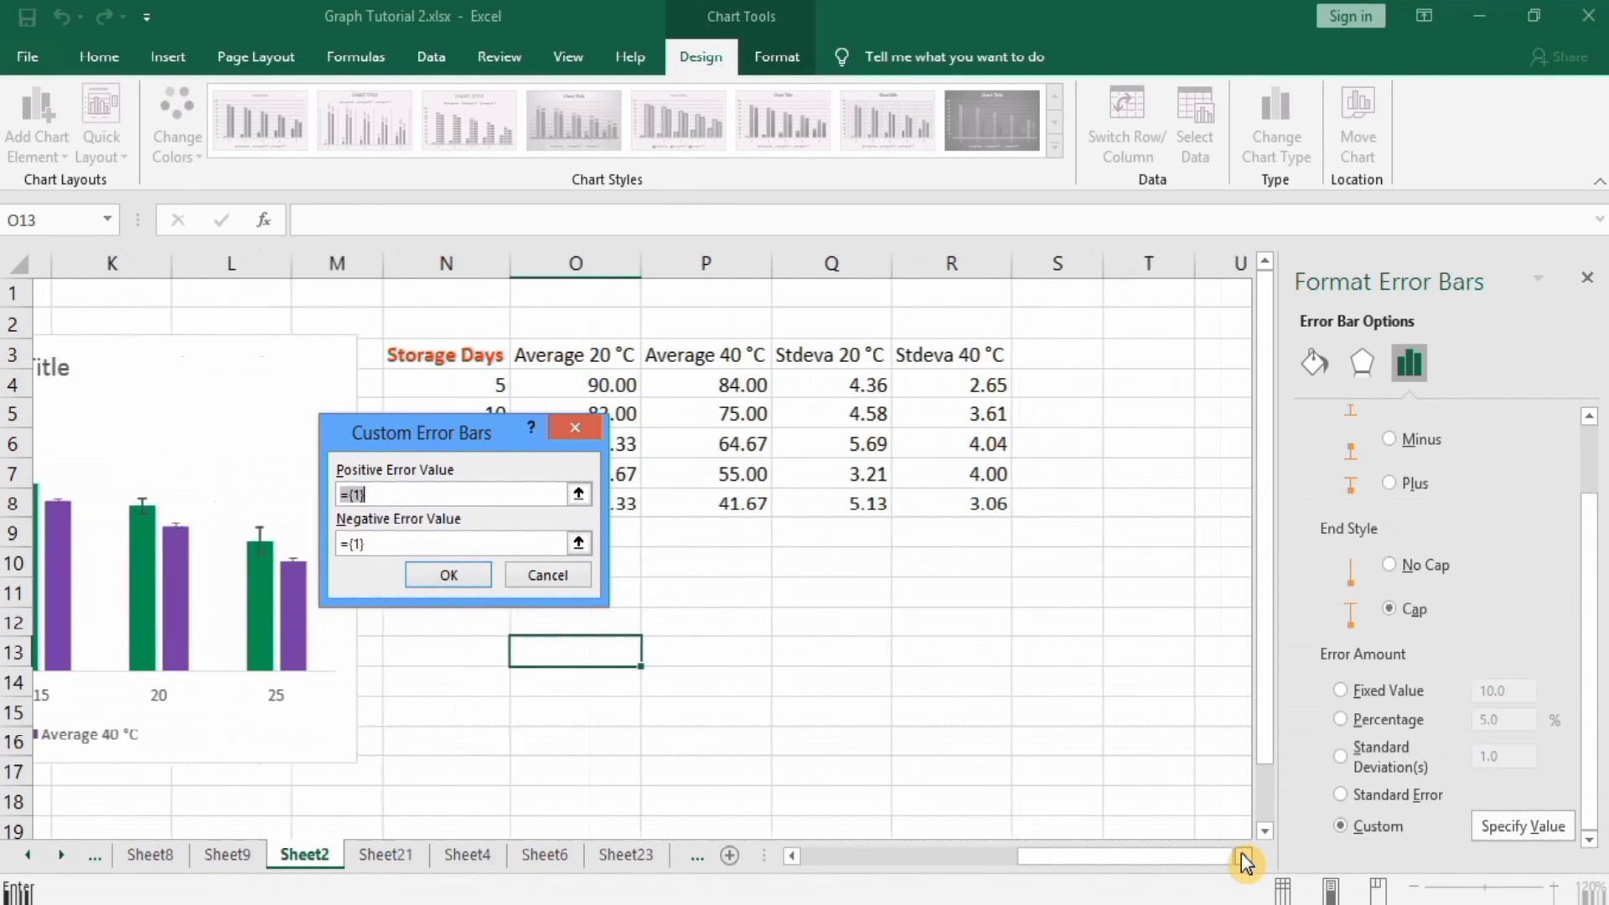
pyautogui.moveTo(926, 385); pyautogui.dragTo(935, 492)
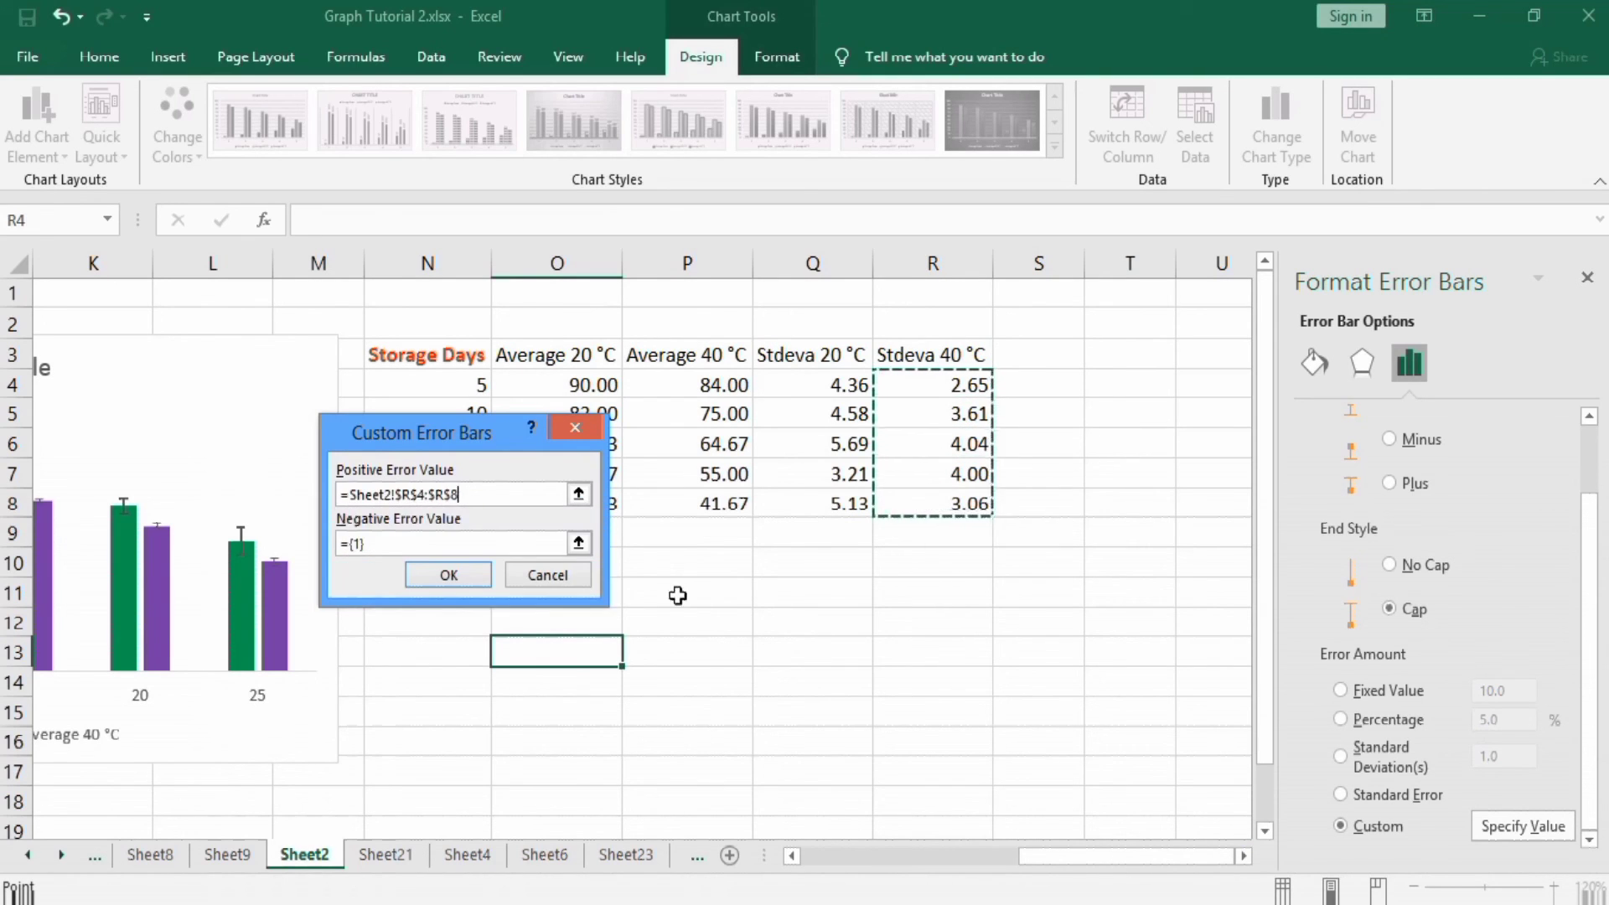
pyautogui.click(379, 543)
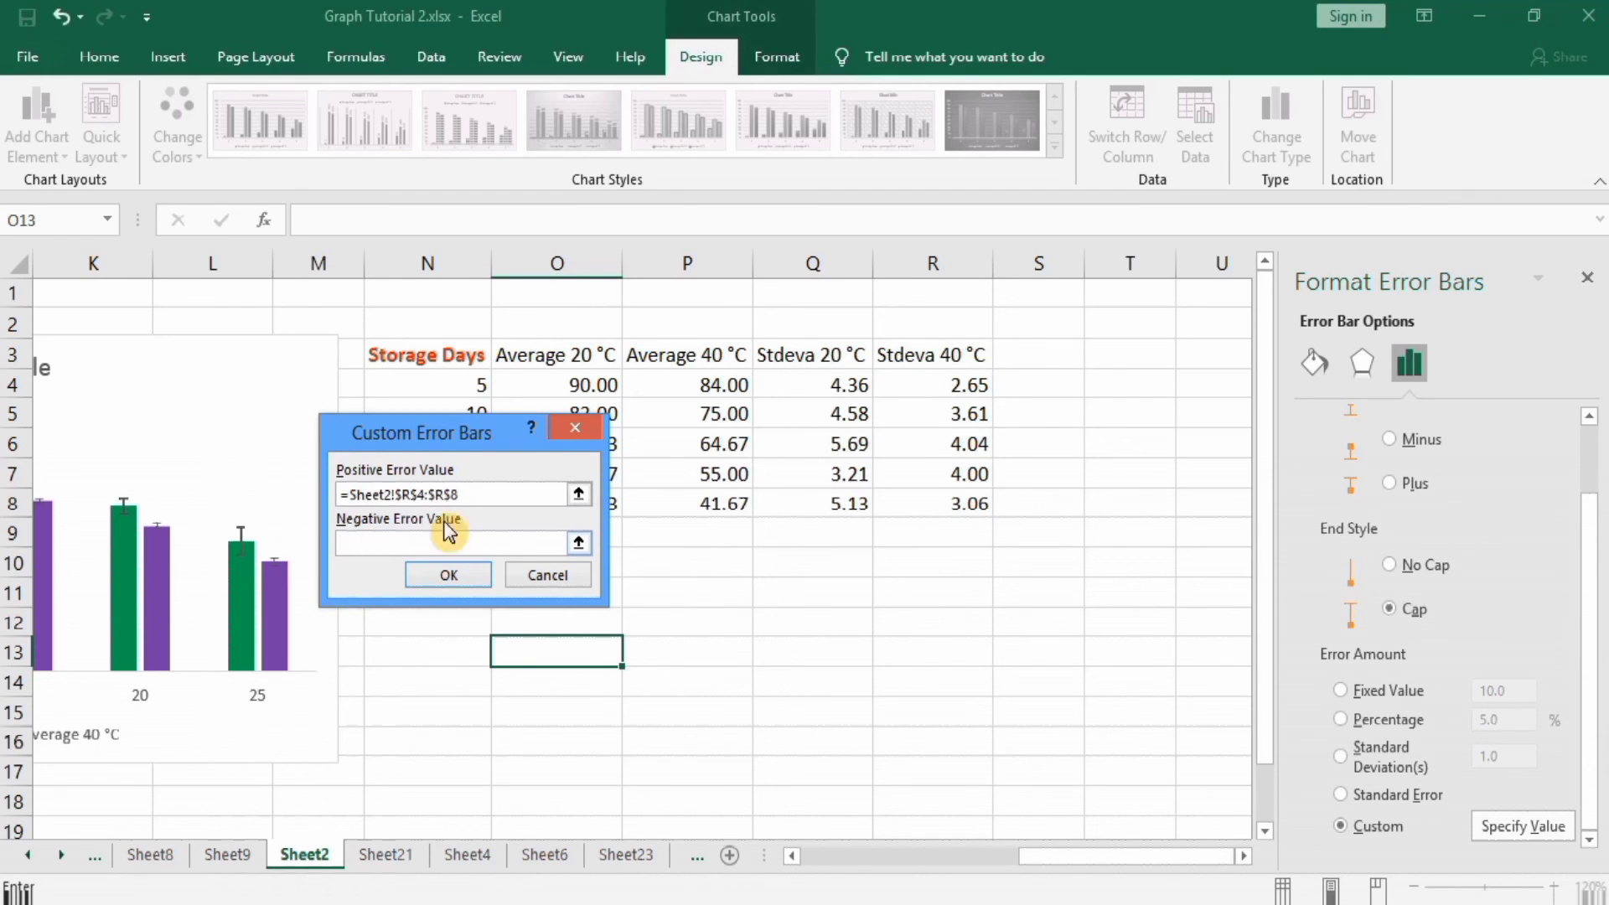
pyautogui.moveTo(959, 384); pyautogui.dragTo(955, 489)
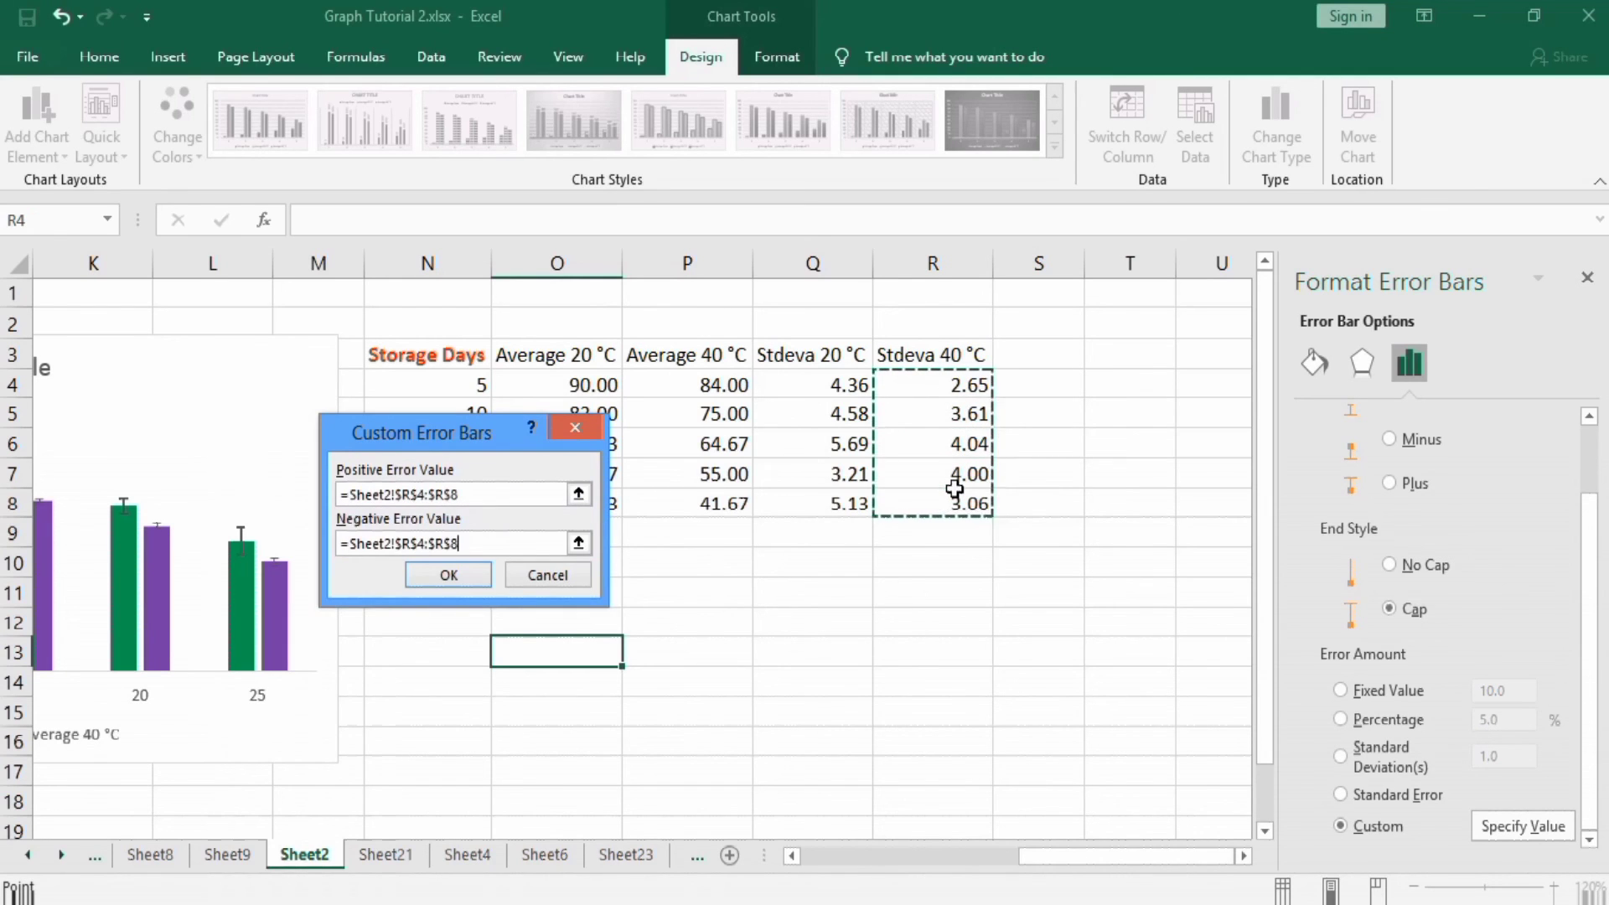
pyautogui.click(431, 571)
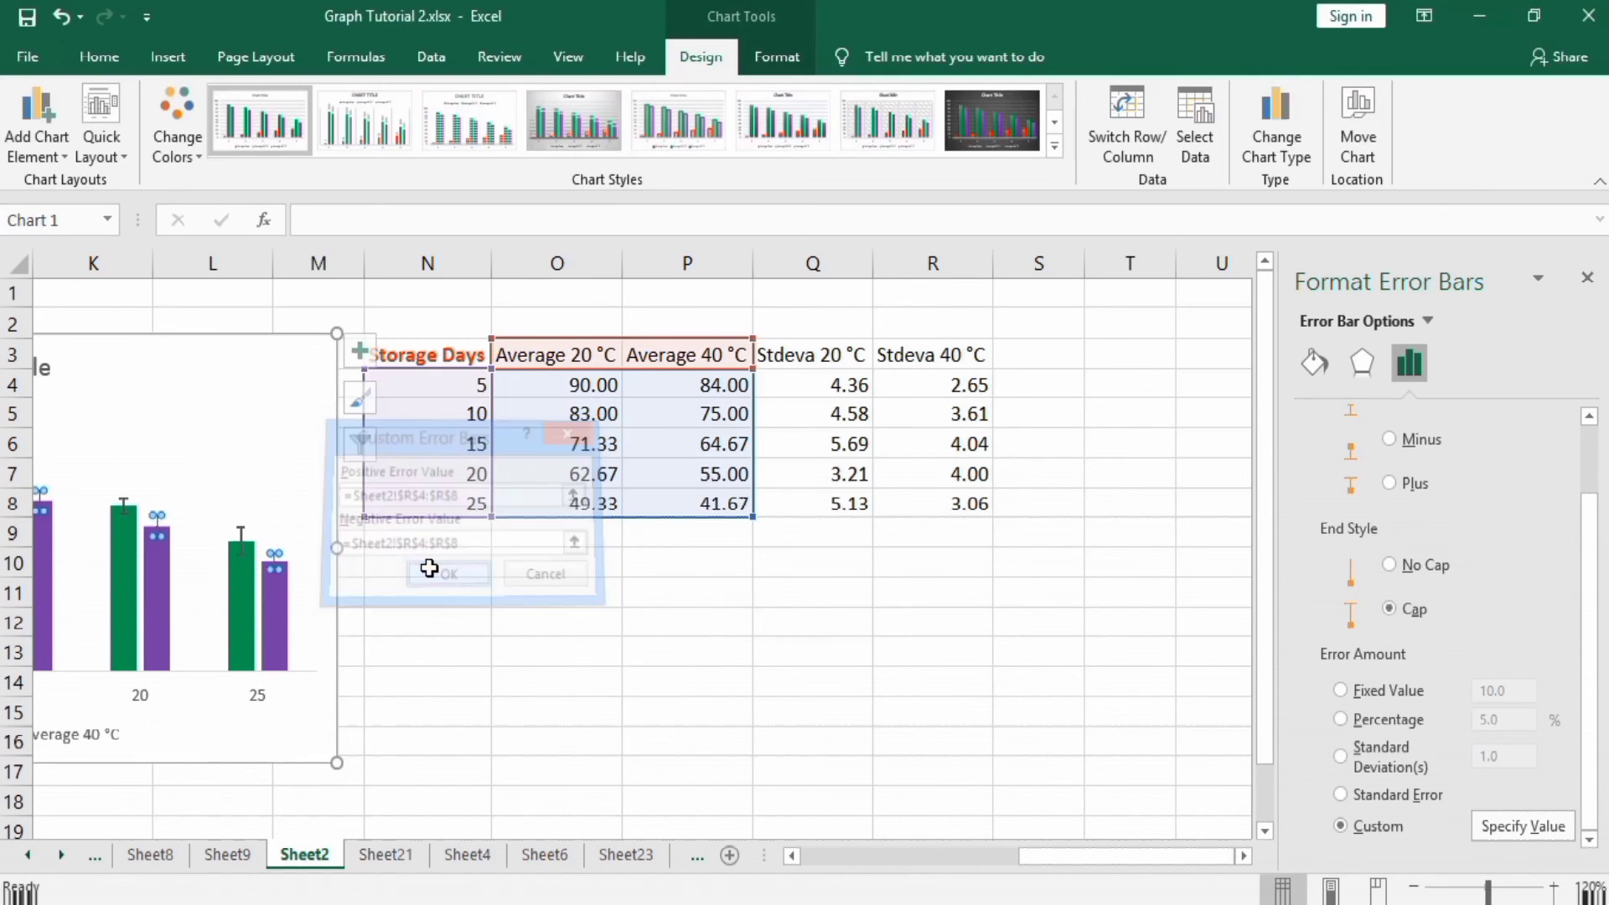
# Step: Format the Average 40 °C error bars with a line 1 pt wide and deselect the chart
pyautogui.click(1314, 363)
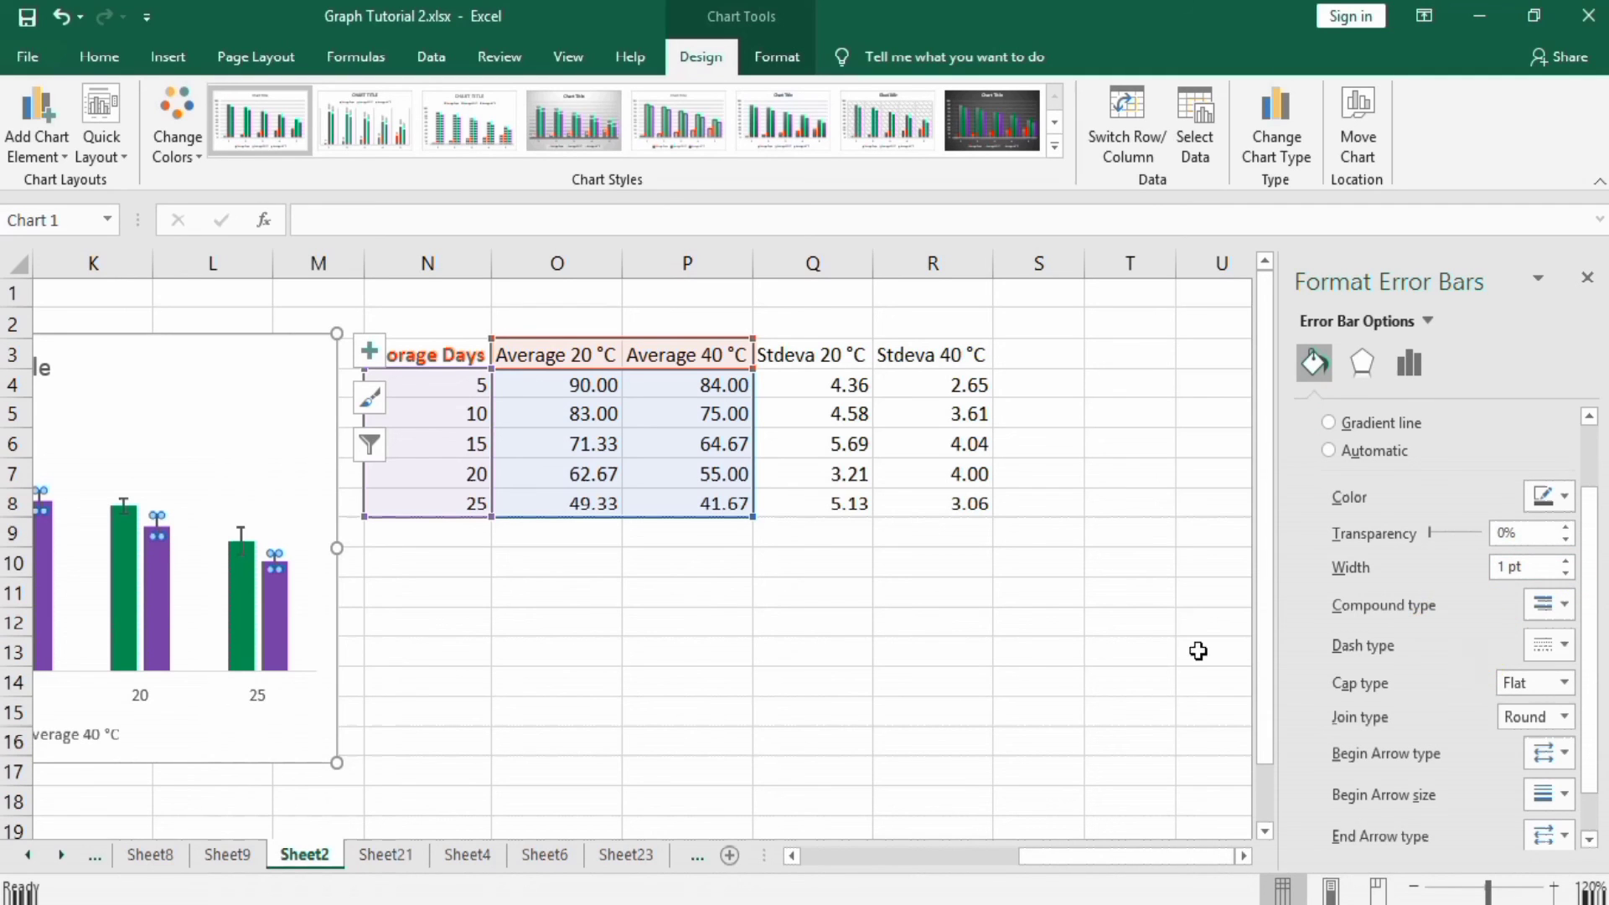
pyautogui.click(1048, 678)
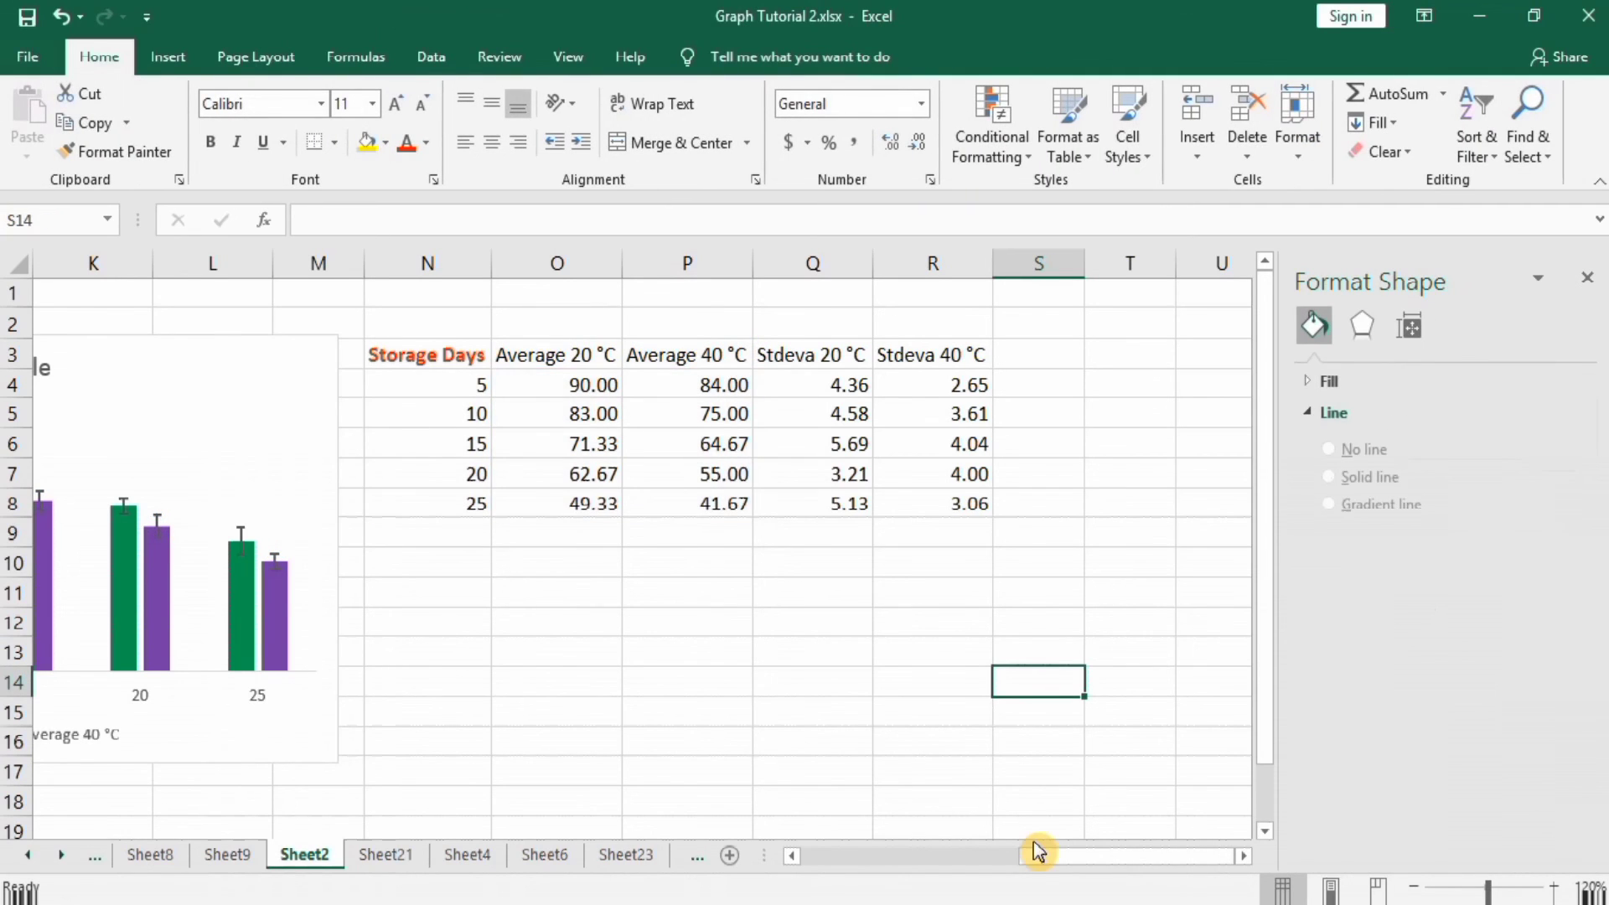
pyautogui.moveTo(1045, 856); pyautogui.dragTo(921, 842)
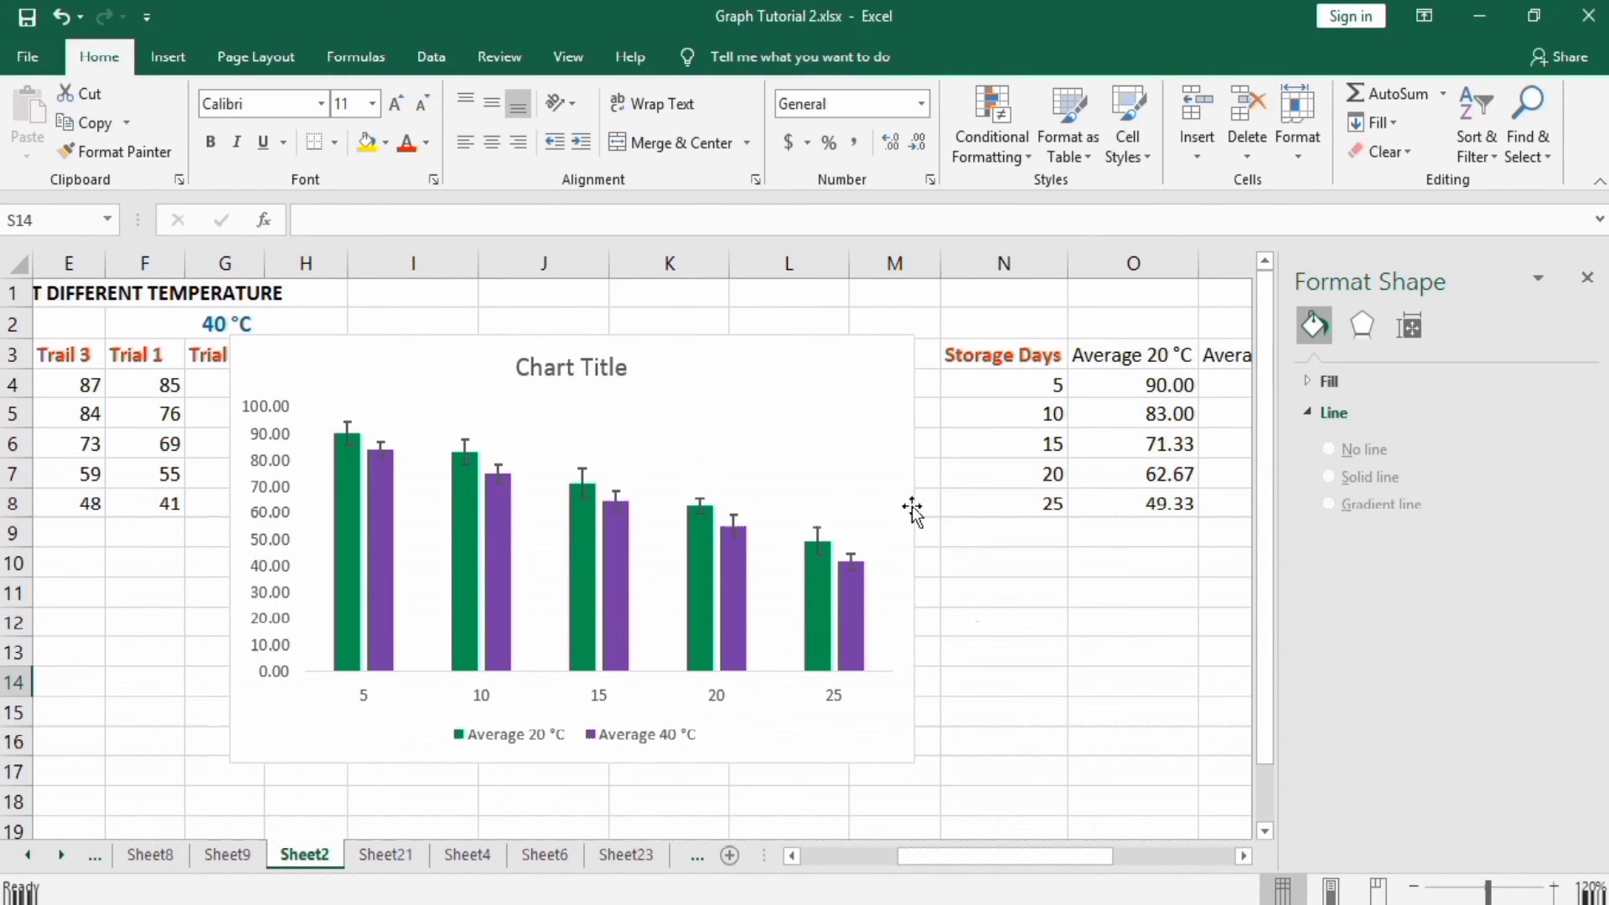